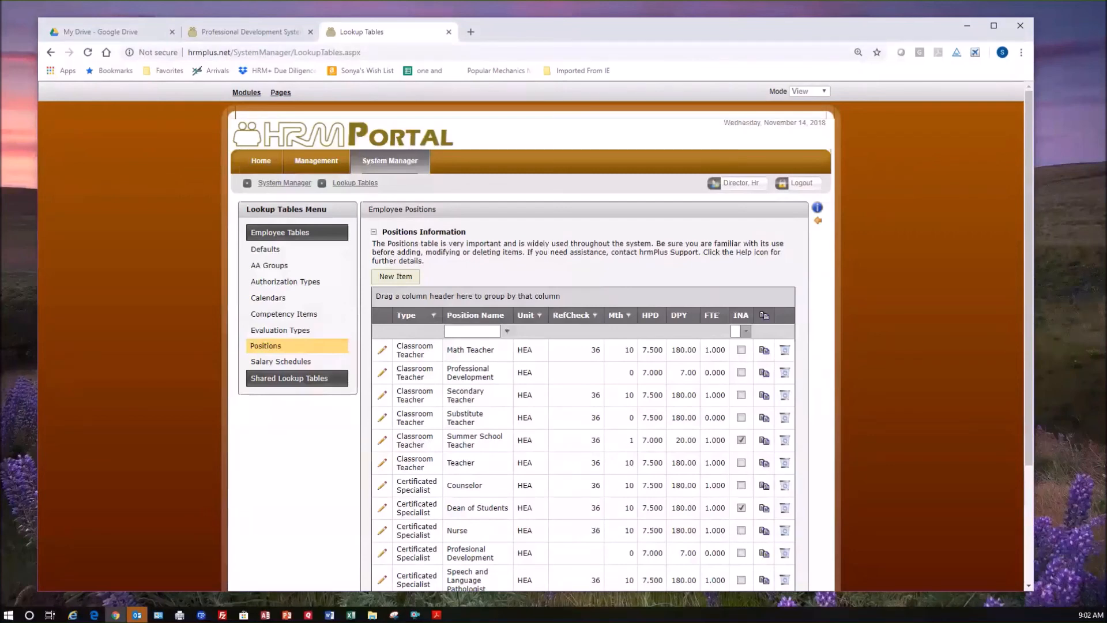
Switch to the Managing Work Area Records document in Word, enlarge its window slightly and zoom the page to 130%.
key(alt+Tab)
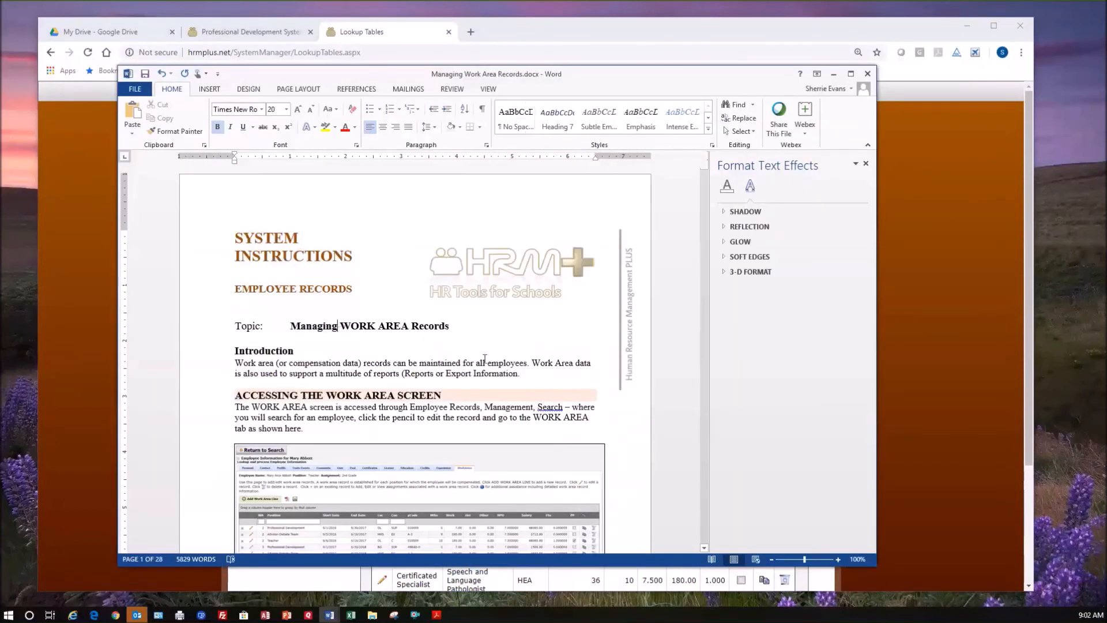
scroll(407, 345, down, 1)
click(403, 343)
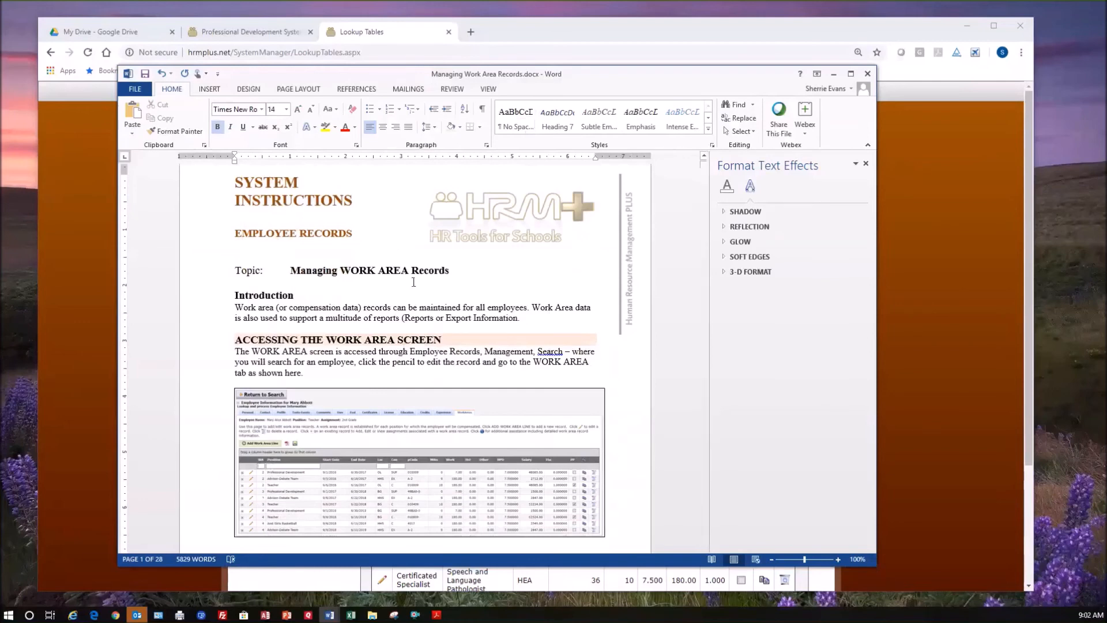
drag(877, 583, 884, 603)
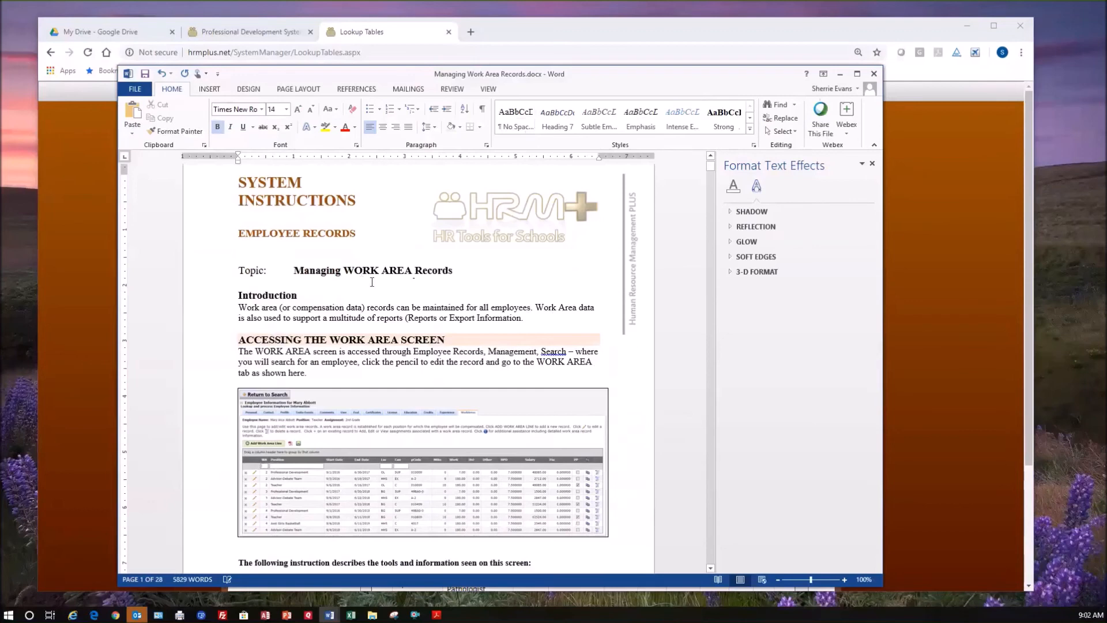
click(507, 291)
key(ctrl+equal)
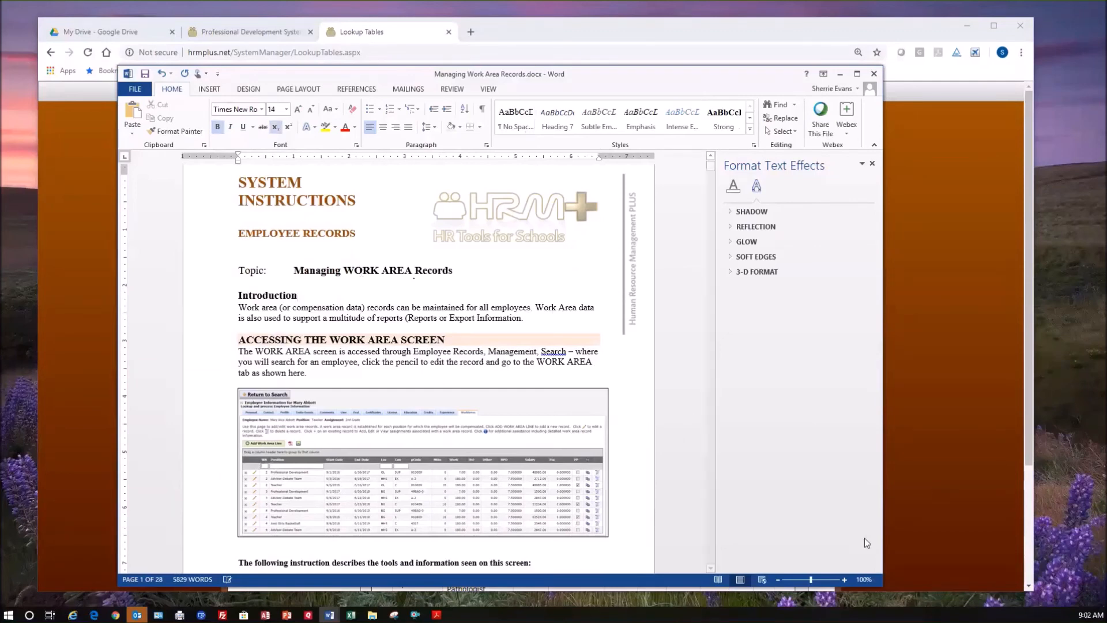
click(845, 580)
click(845, 579)
click(845, 579)
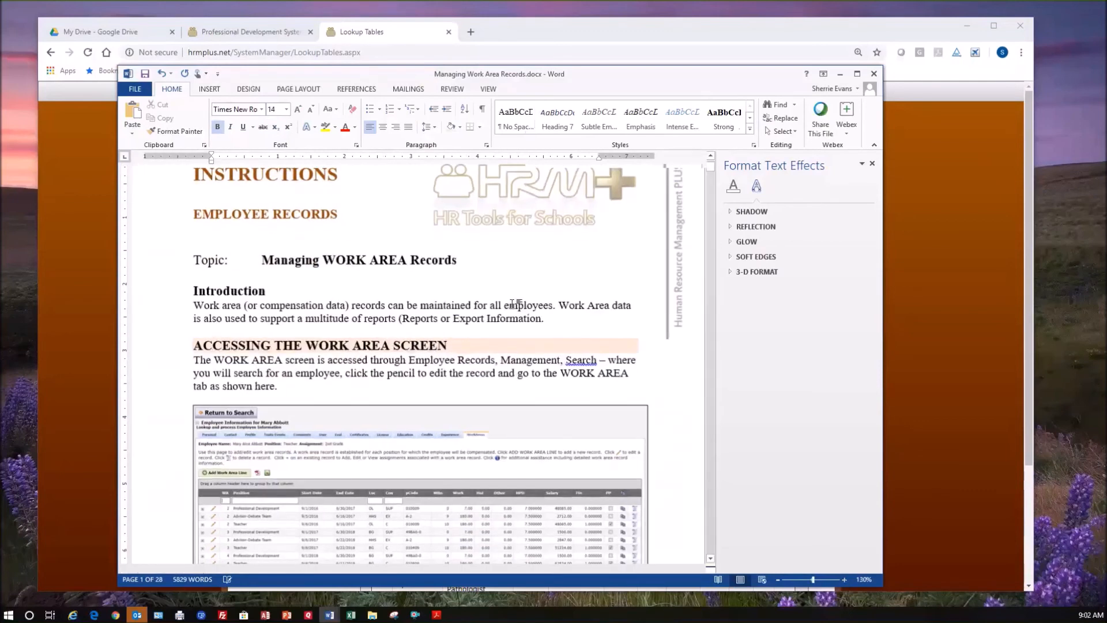
Read through the document from the work area screen introduction and its item tables to the Employee Defaults section.
scroll(369, 289, down, 2)
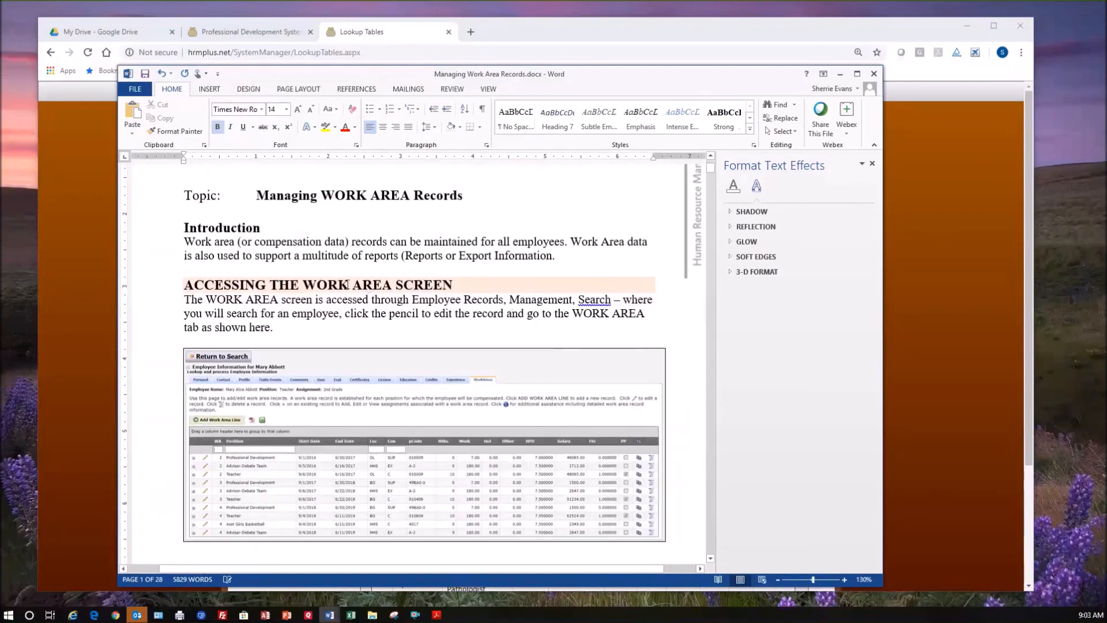
scroll(347, 285, down, 1)
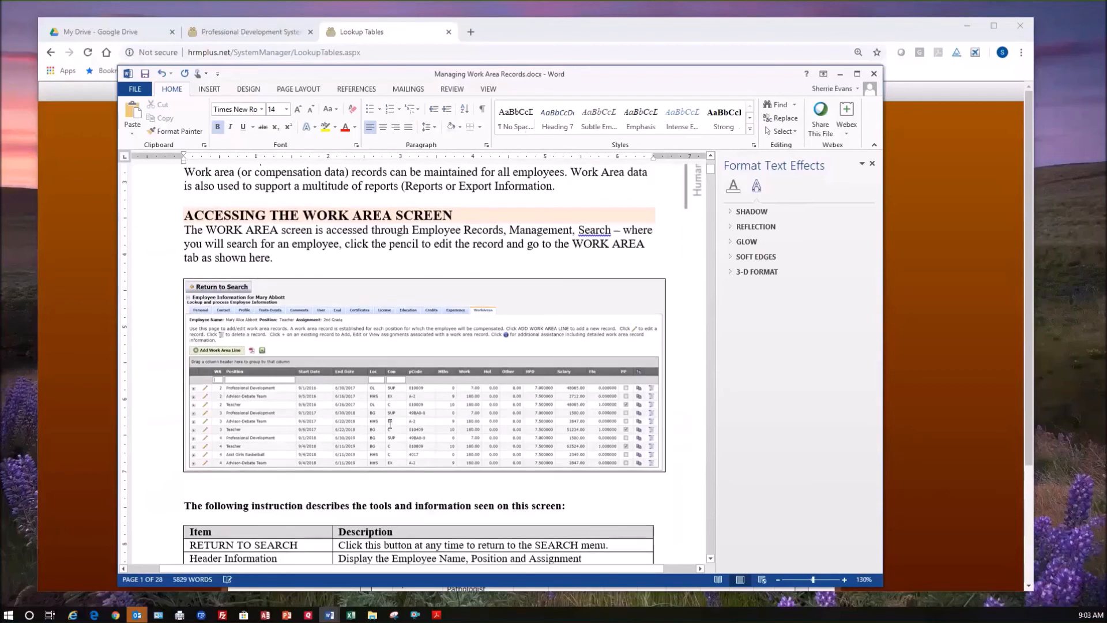
scroll(390, 423, down, 2)
scroll(388, 429, down, 2)
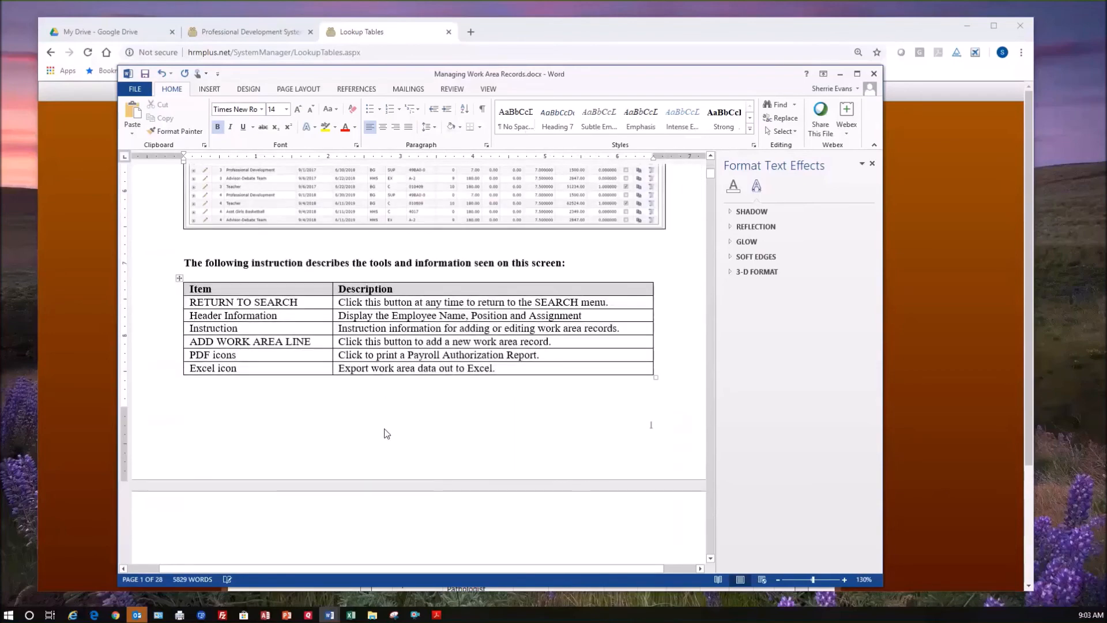
scroll(386, 434, down, 2)
scroll(384, 432, down, 3)
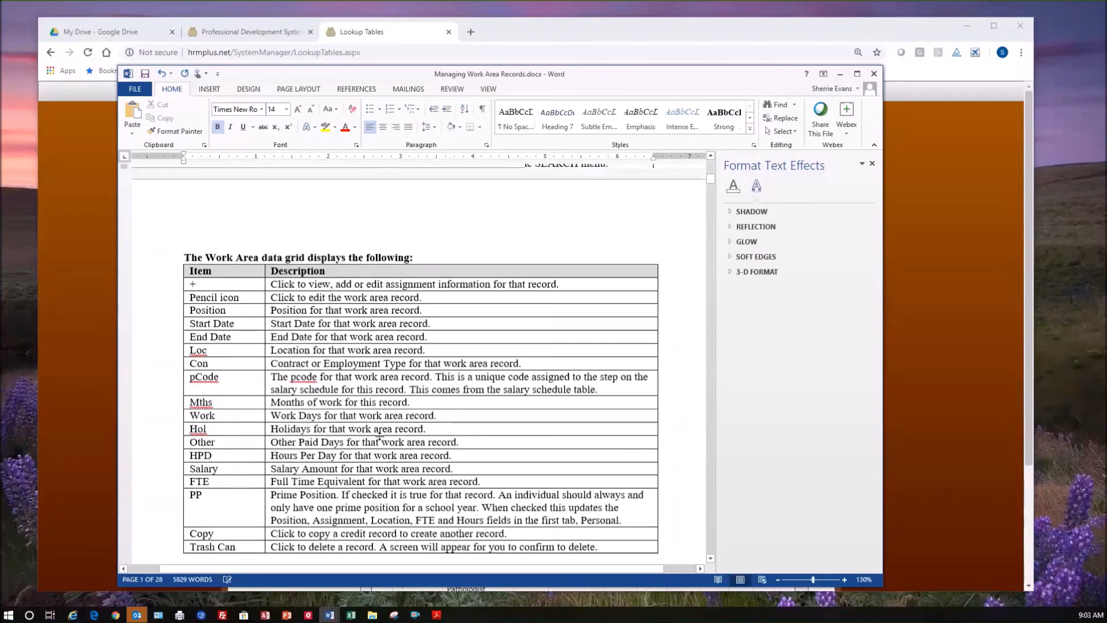
scroll(380, 438, down, 5)
scroll(380, 441, down, 6)
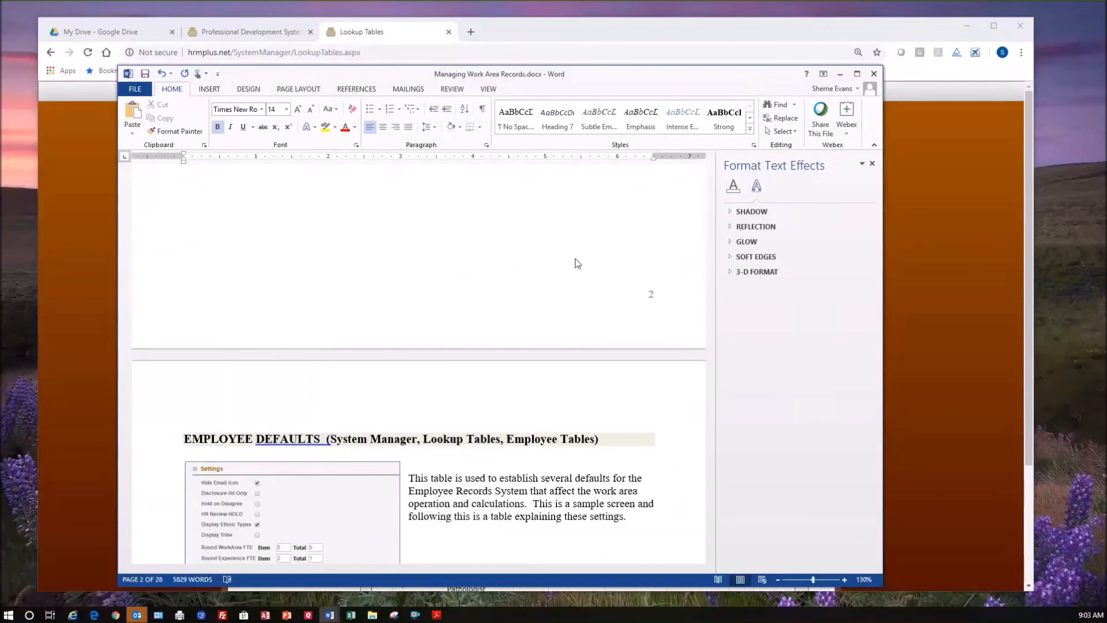
Switch back to the HRM Portal in the browser, open the Management employee search and run it for any employee type.
key(alt+Tab)
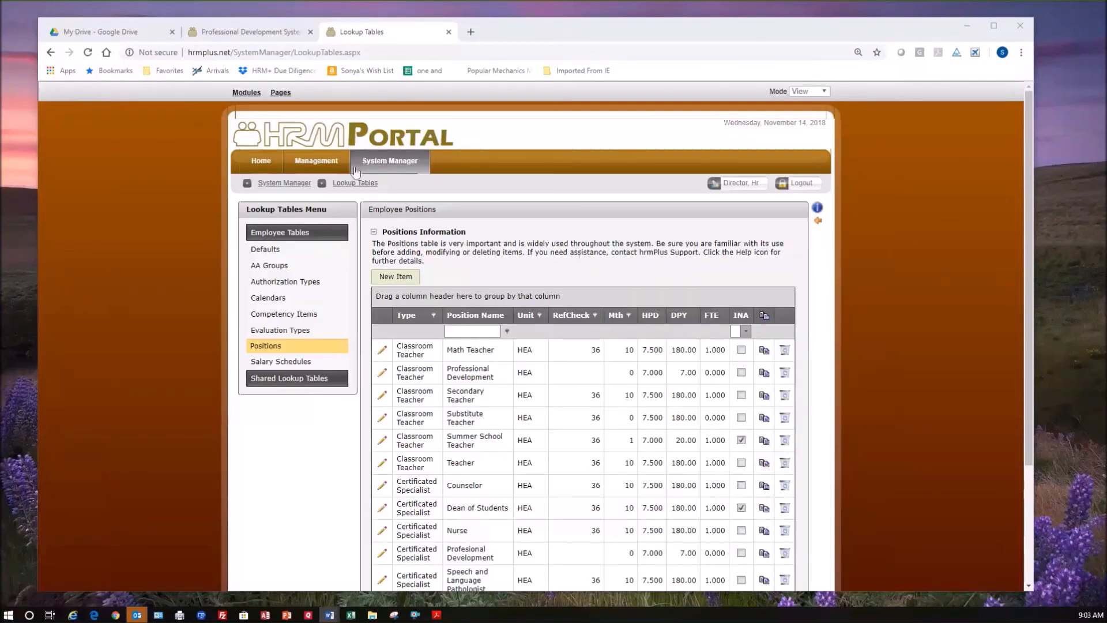
mouse_move(307, 164)
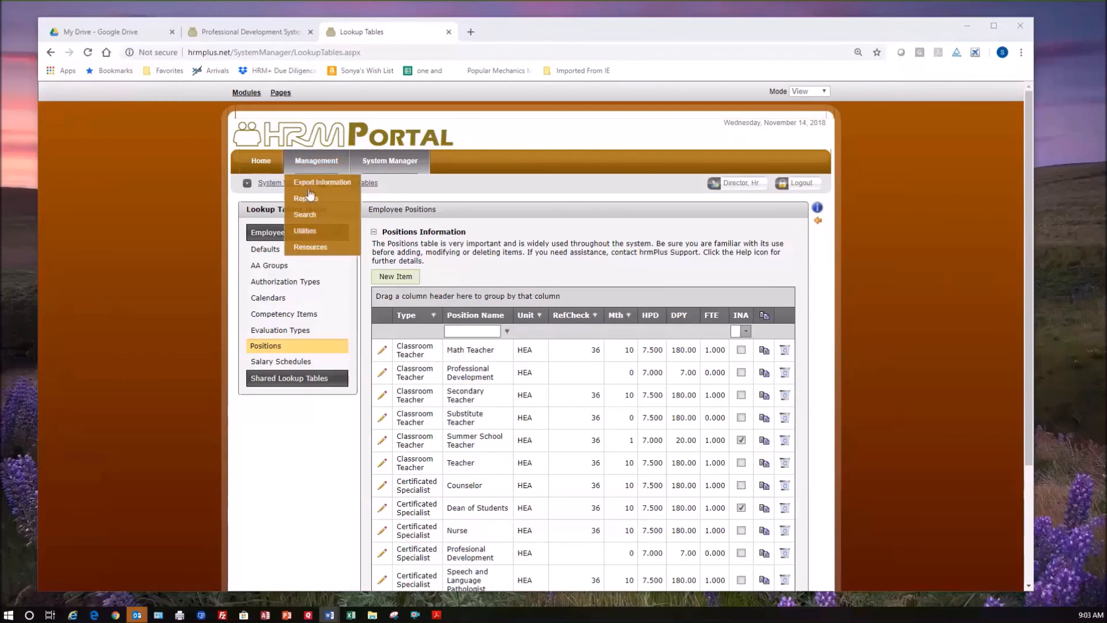
click(315, 216)
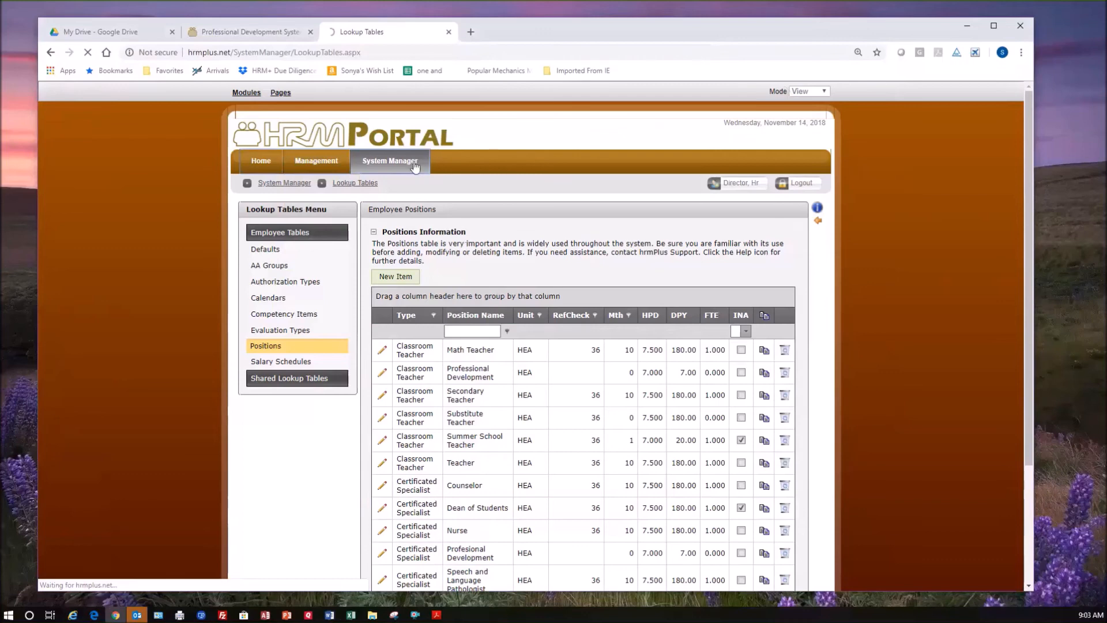
mouse_move(316, 163)
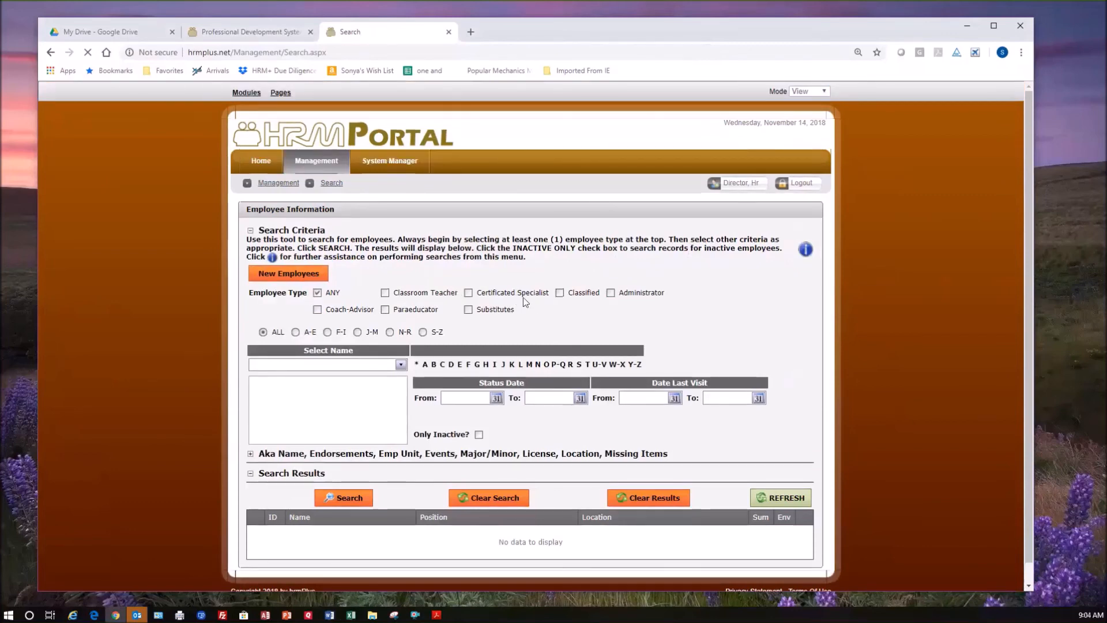
scroll(450, 346, down, 1)
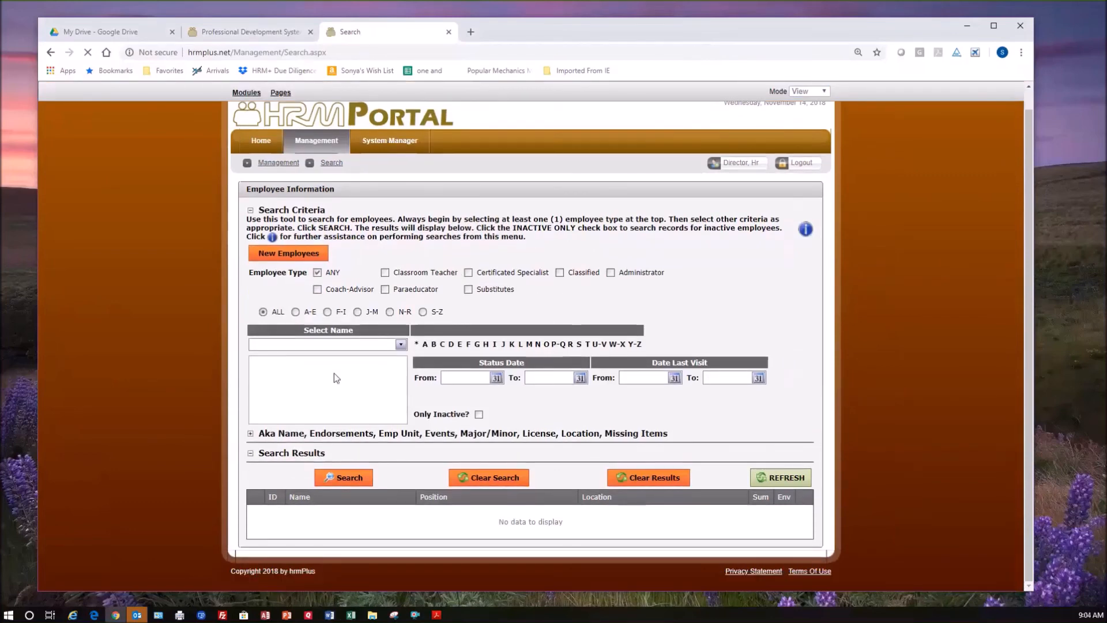
click(361, 482)
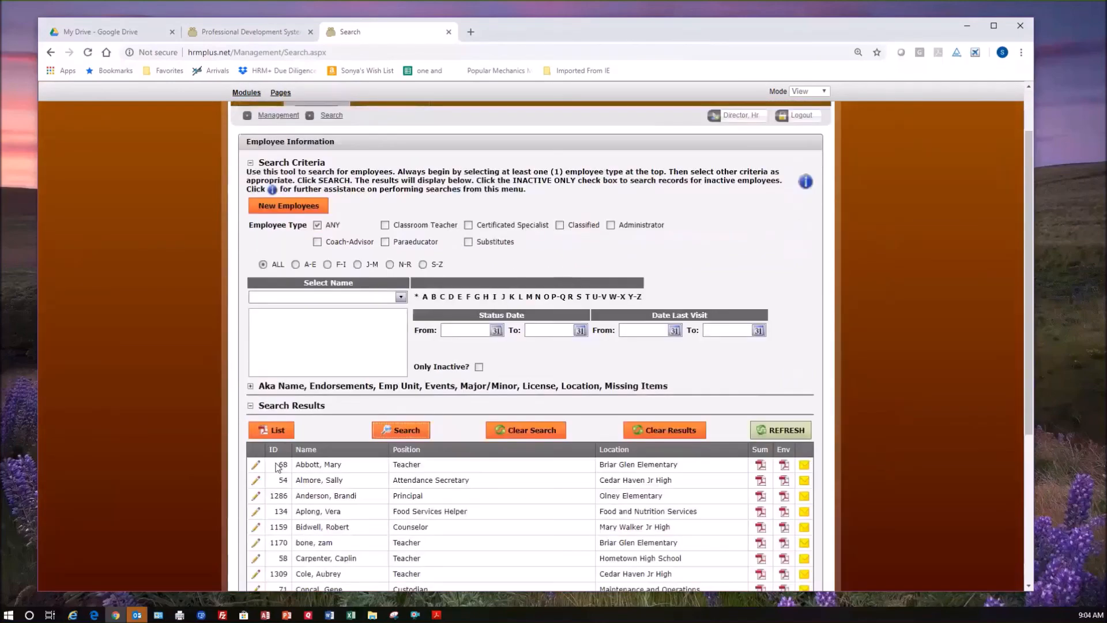
View the work area records of the first employee in the search results and return to the search.
scroll(158, 427, down, 2)
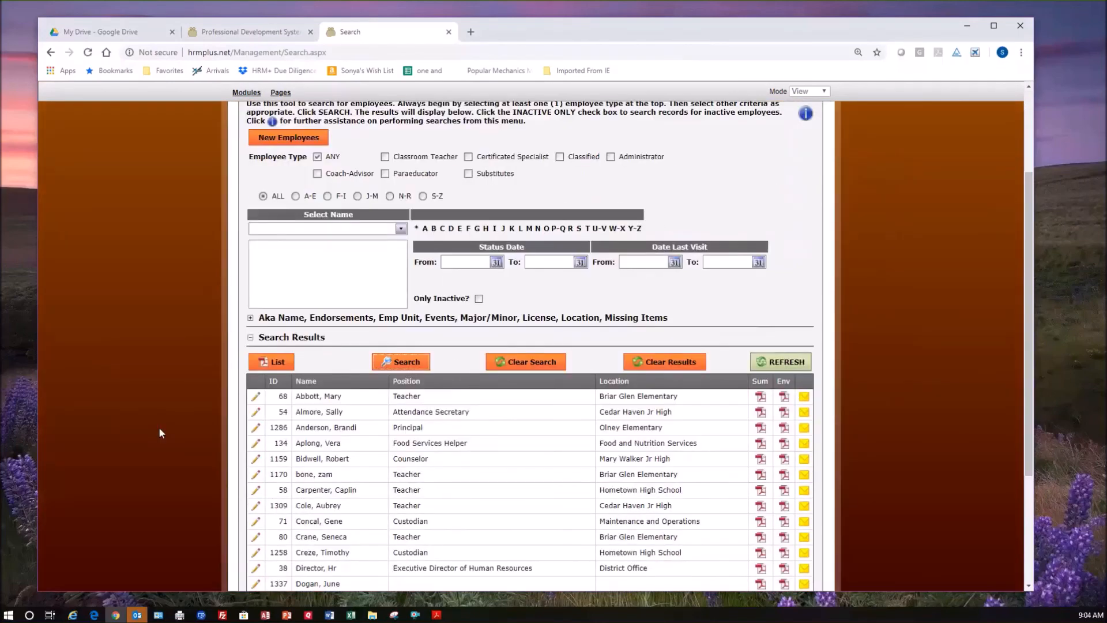
click(255, 397)
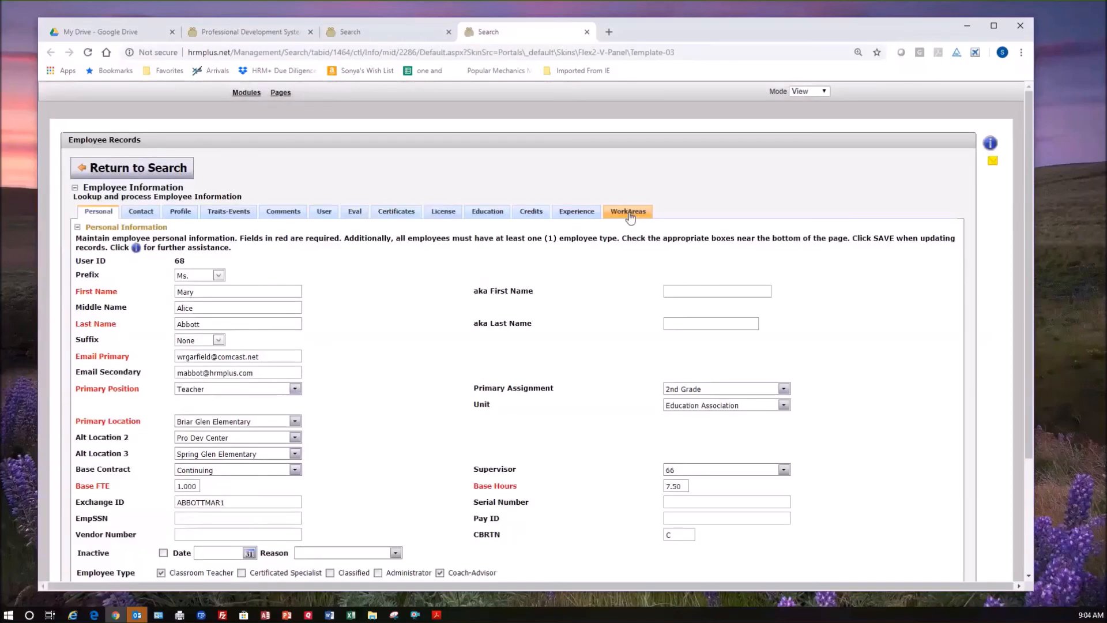
click(630, 213)
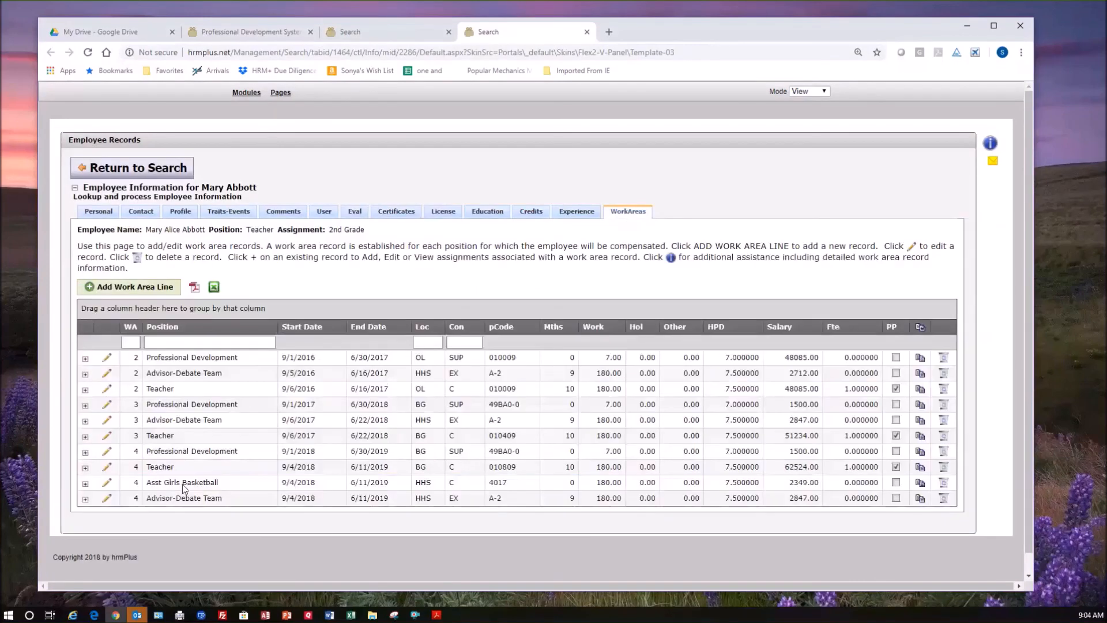
click(124, 341)
click(161, 169)
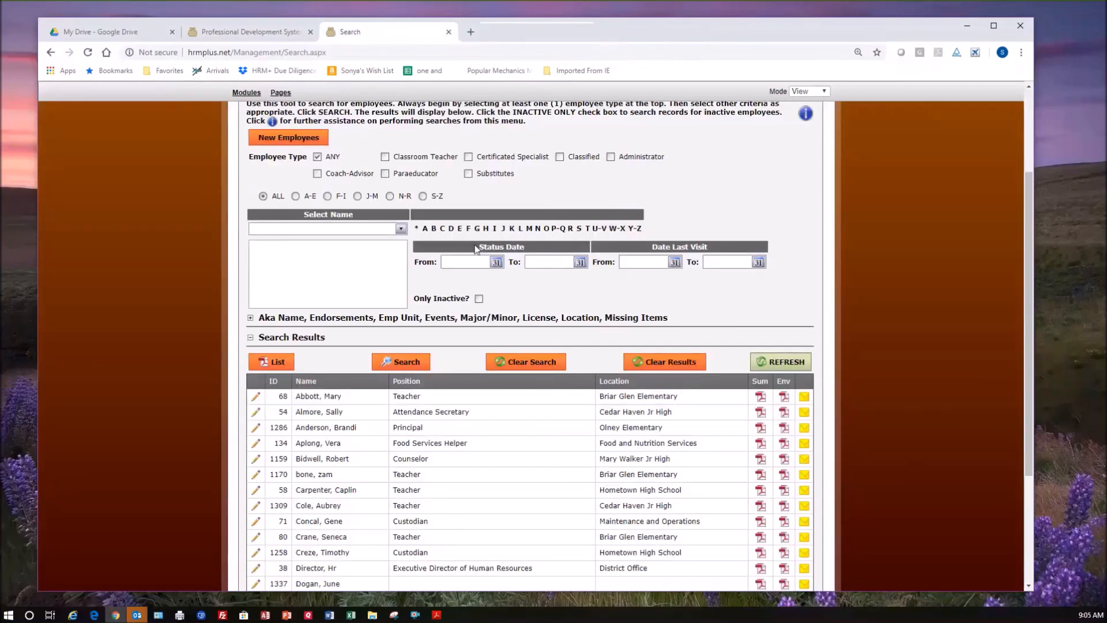
Open the Defaults table under Employee Tables in the System Manager lookup tables.
scroll(476, 249, up, 3)
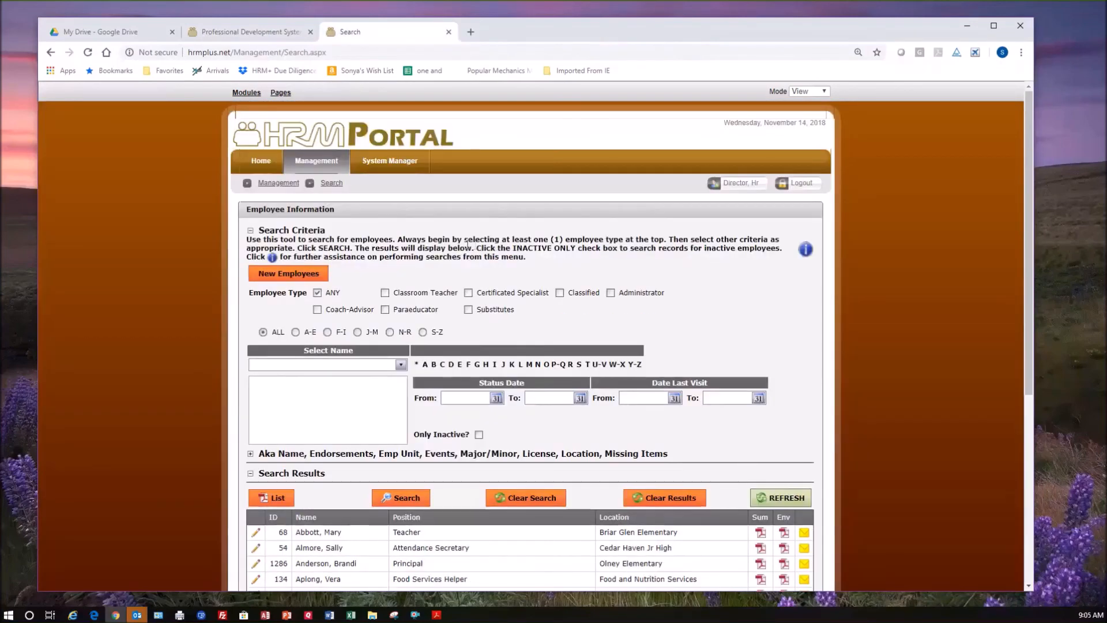
mouse_move(397, 166)
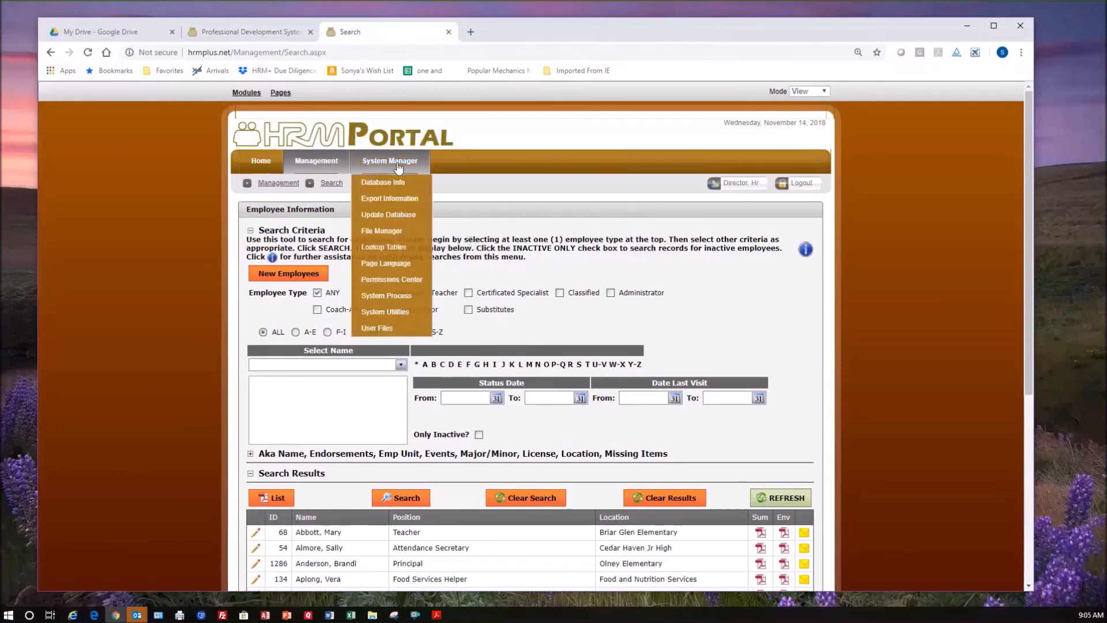
click(408, 250)
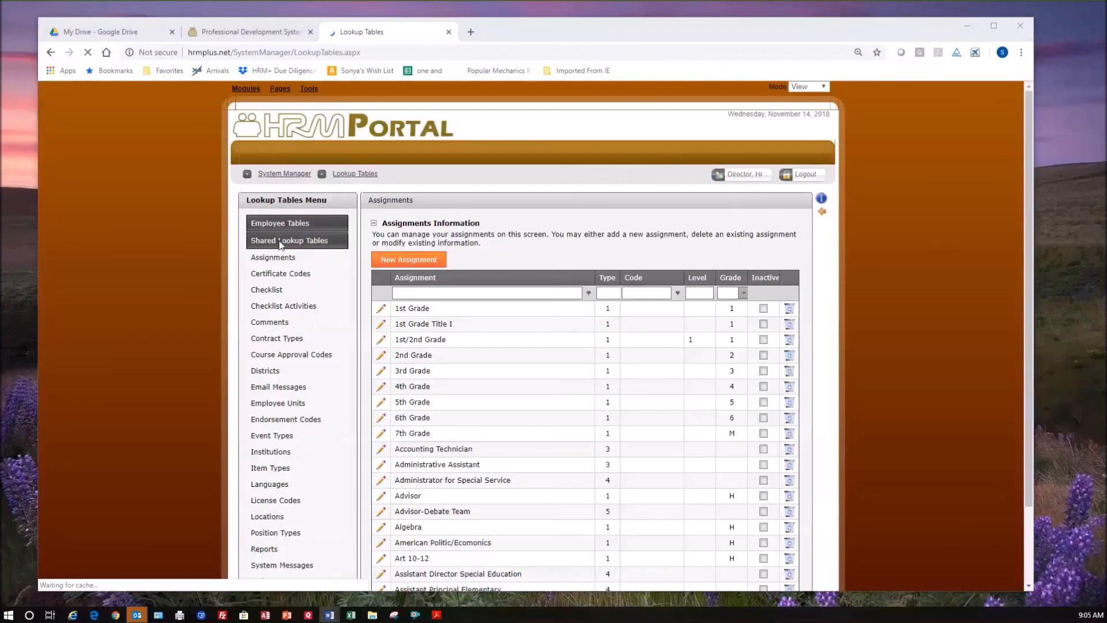
click(312, 233)
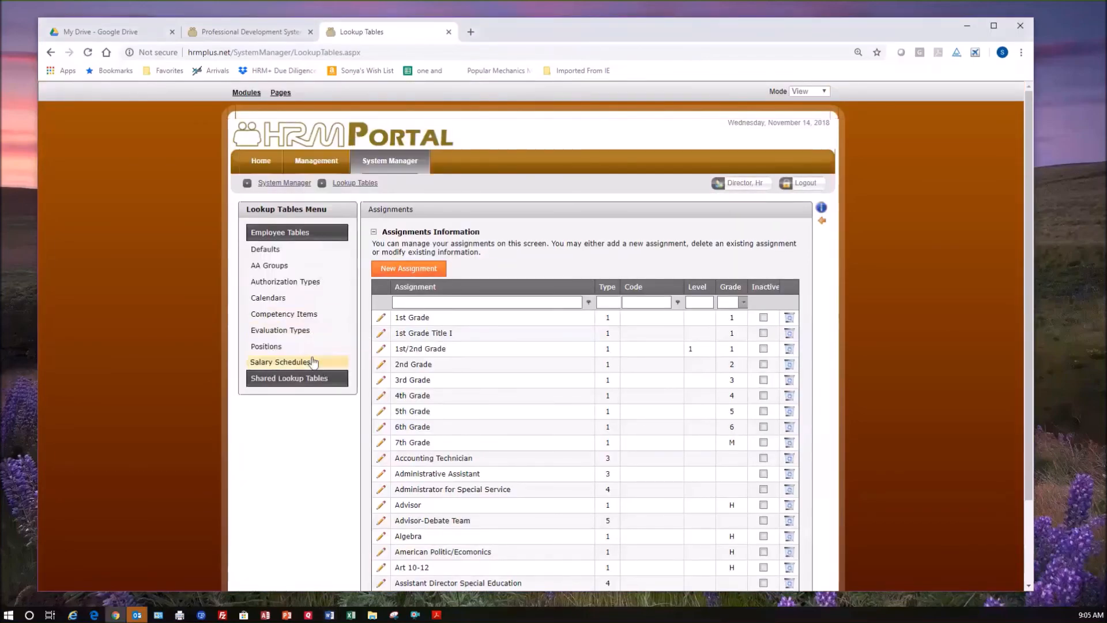
click(265, 249)
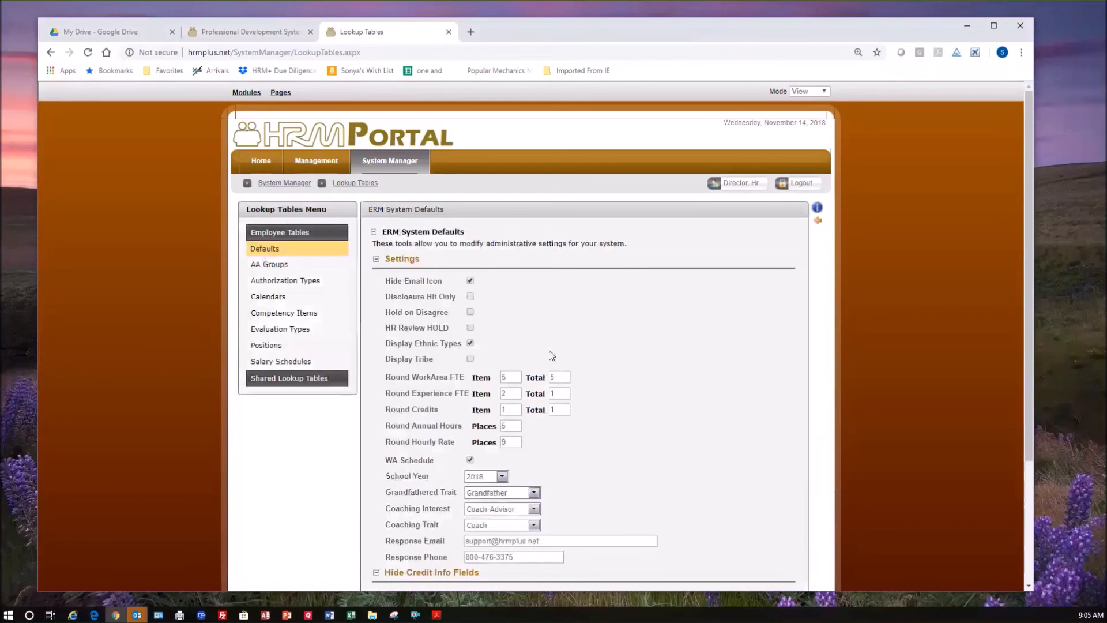
Examine the default rounding settings for WorkArea FTE, Experience FTE, Credits, Annual Hours and Hourly Rate.
scroll(724, 378, down, 2)
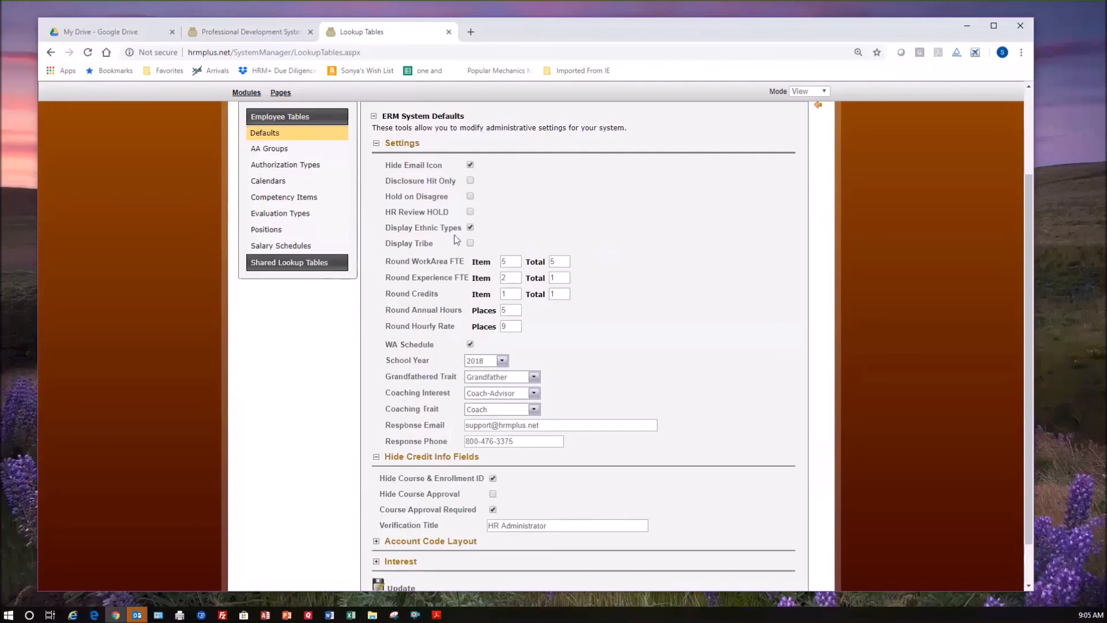
scroll(675, 290, down, 1)
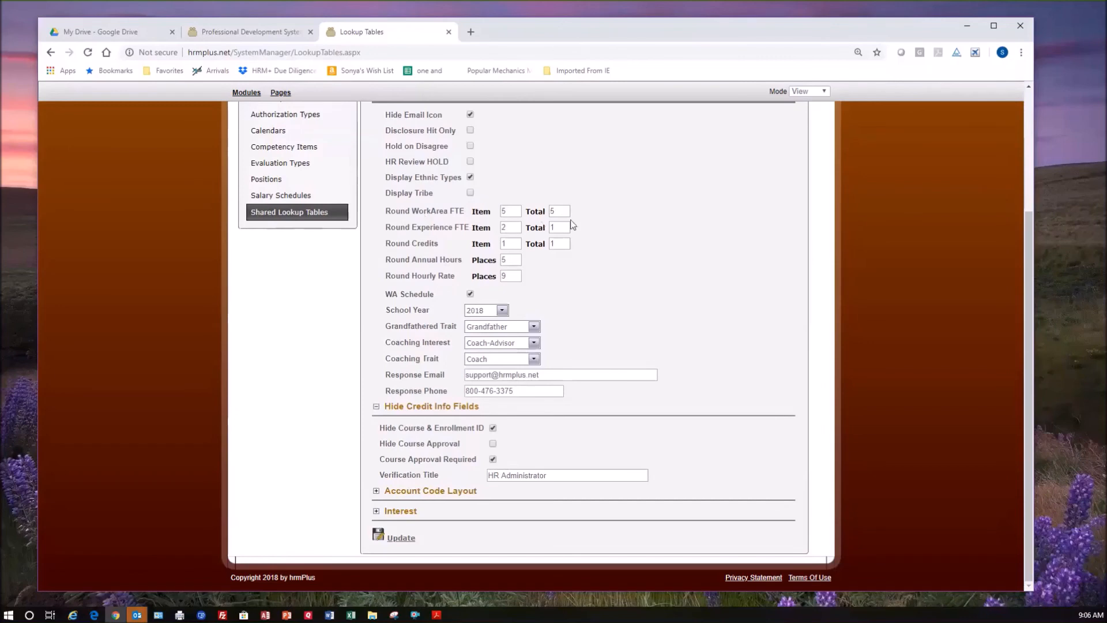
click(513, 211)
double_click(510, 212)
click(609, 234)
double_click(514, 211)
click(562, 211)
double_click(551, 212)
click(509, 228)
click(510, 243)
click(656, 280)
click(515, 260)
click(514, 277)
click(622, 301)
scroll(621, 299, up, 1)
scroll(621, 300, up, 1)
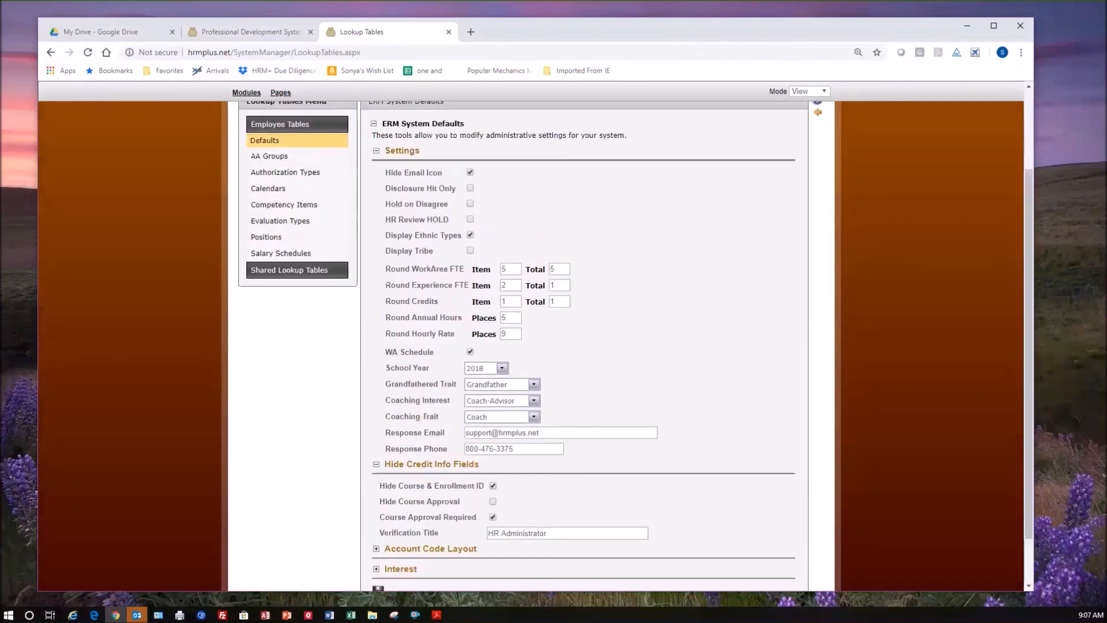
Look over the available School Year choices in the default settings and close them without choosing another year.
scroll(194, 283, down, 2)
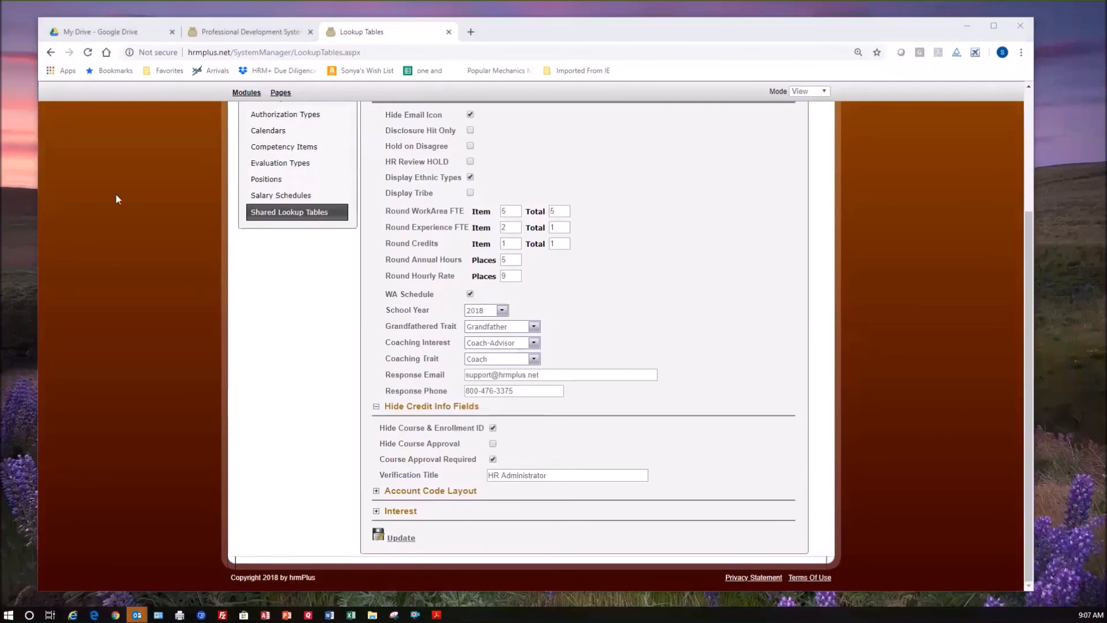
click(656, 312)
click(630, 310)
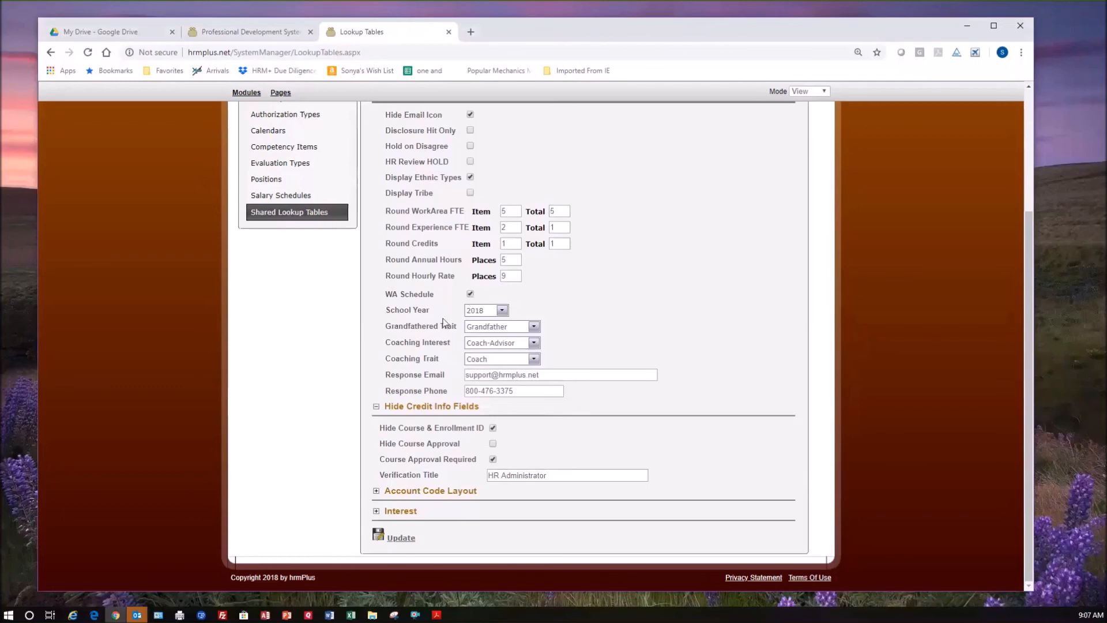
click(503, 311)
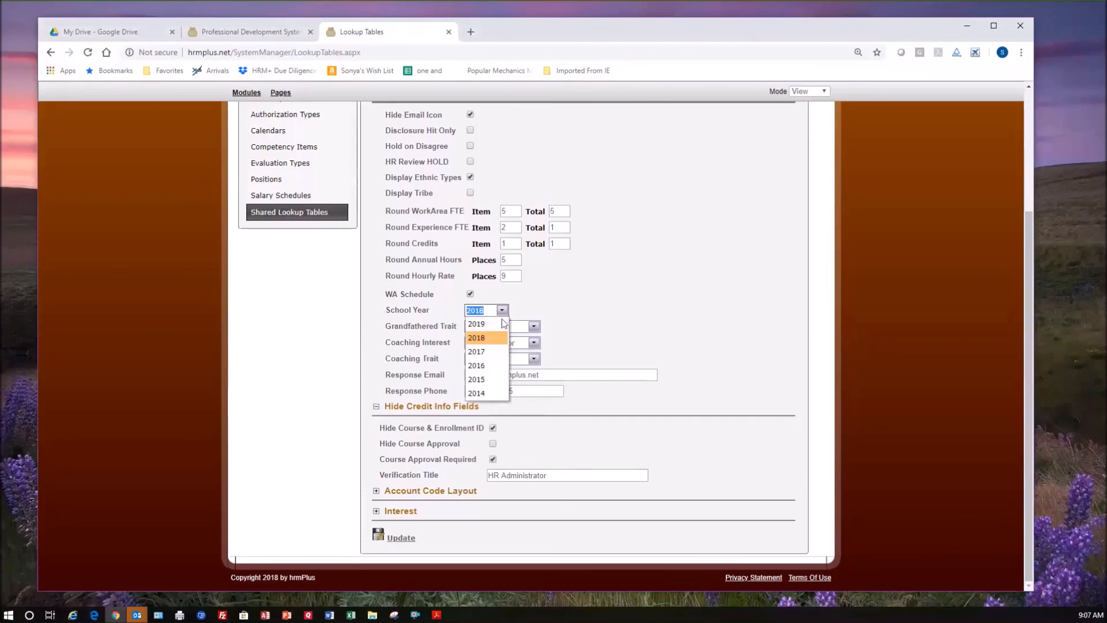
click(609, 314)
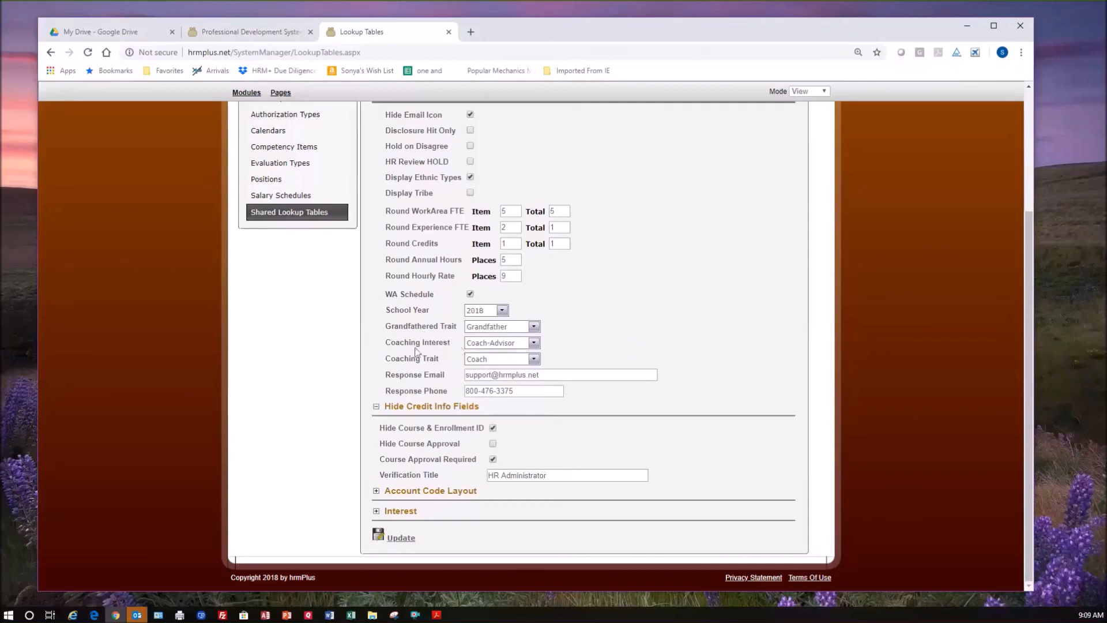
Look over the available Coaching Interest and Coaching Trait choices, keeping Coach-Advisor and Coach selected.
click(534, 344)
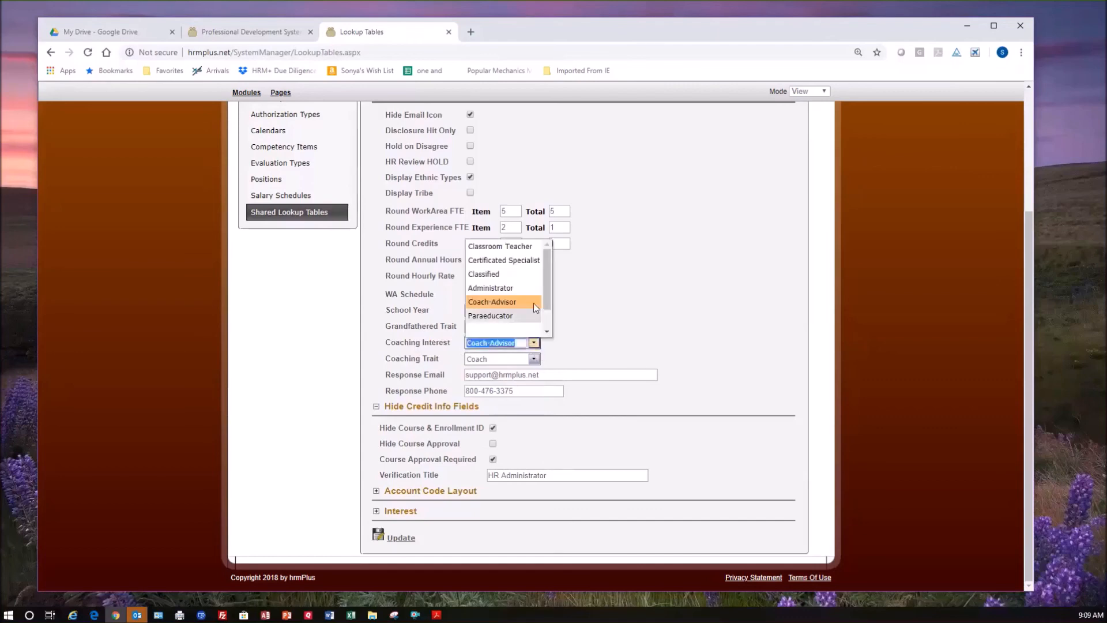
click(524, 301)
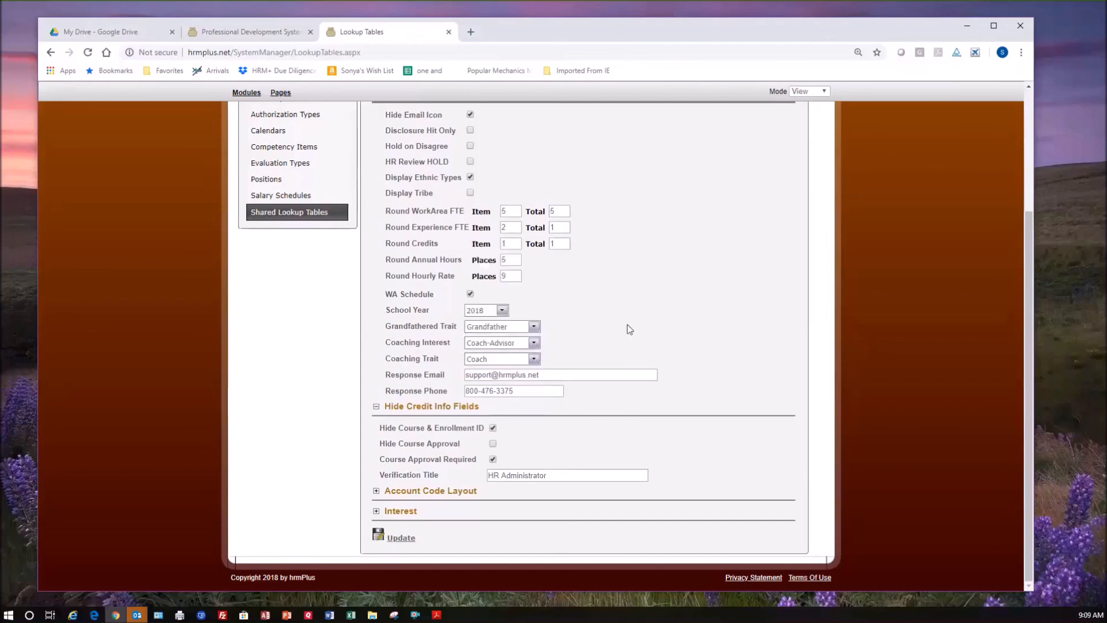
click(534, 360)
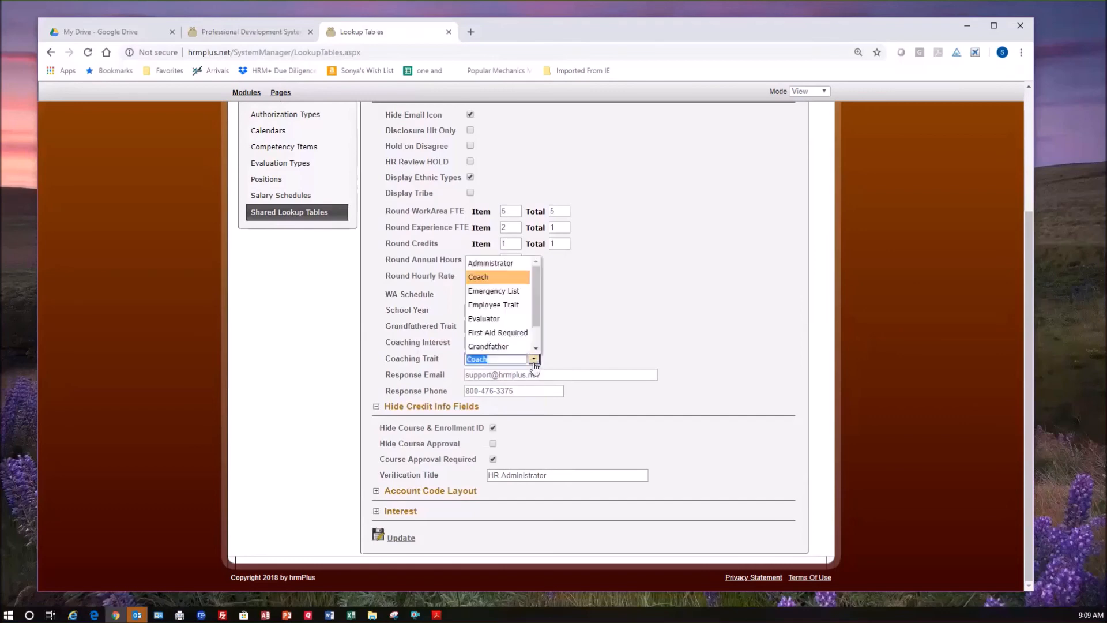
click(627, 326)
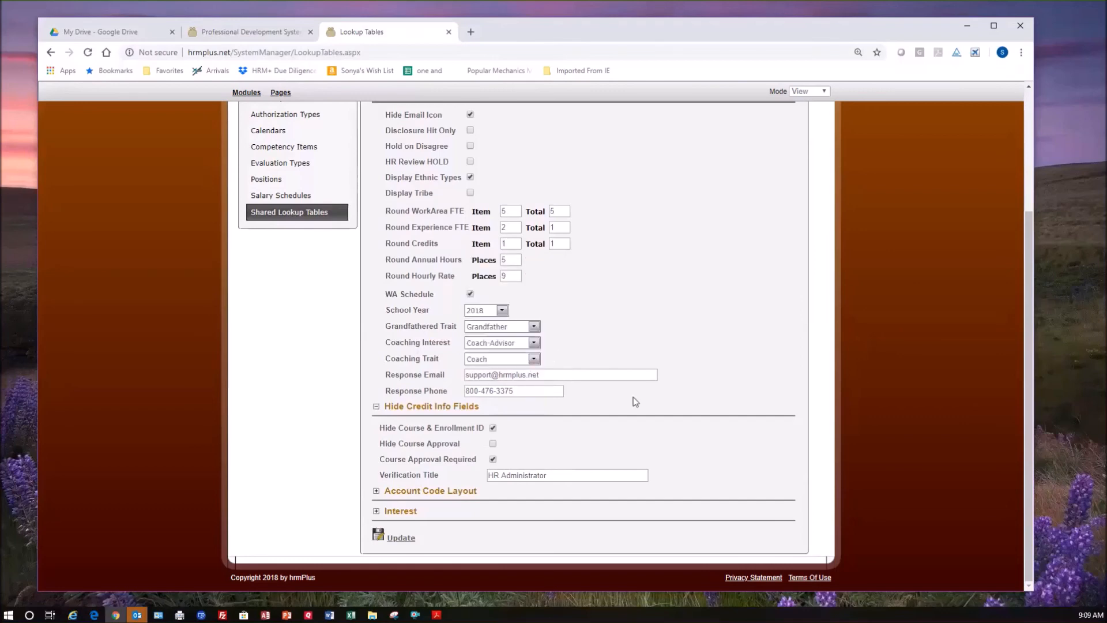
Examine the Response Email, Response Phone and Verification Title fields in the default settings.
click(562, 375)
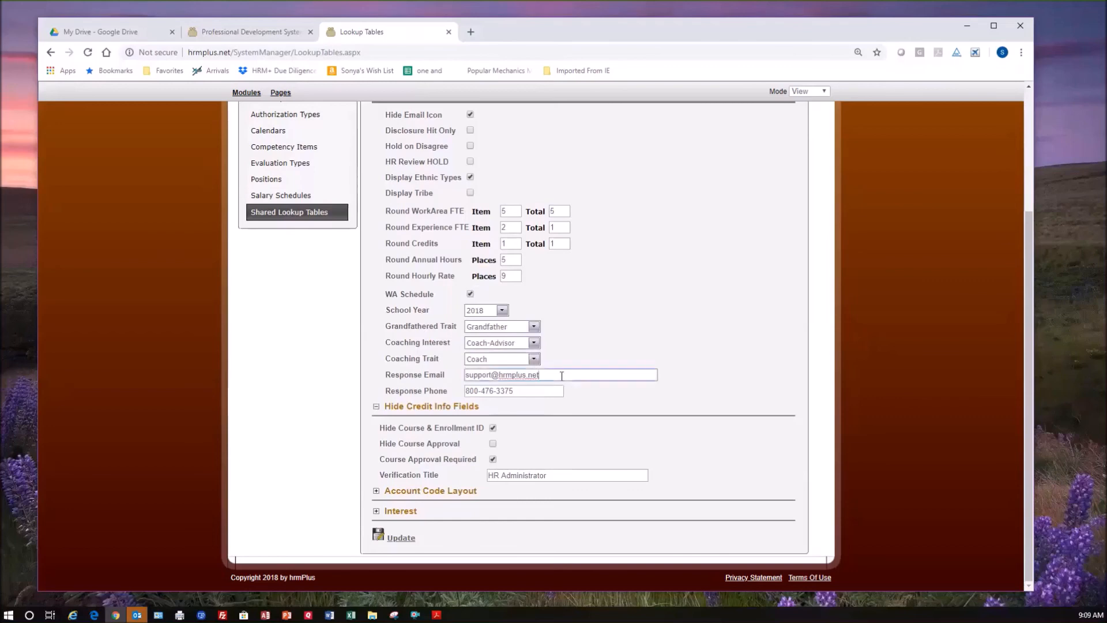
click(544, 391)
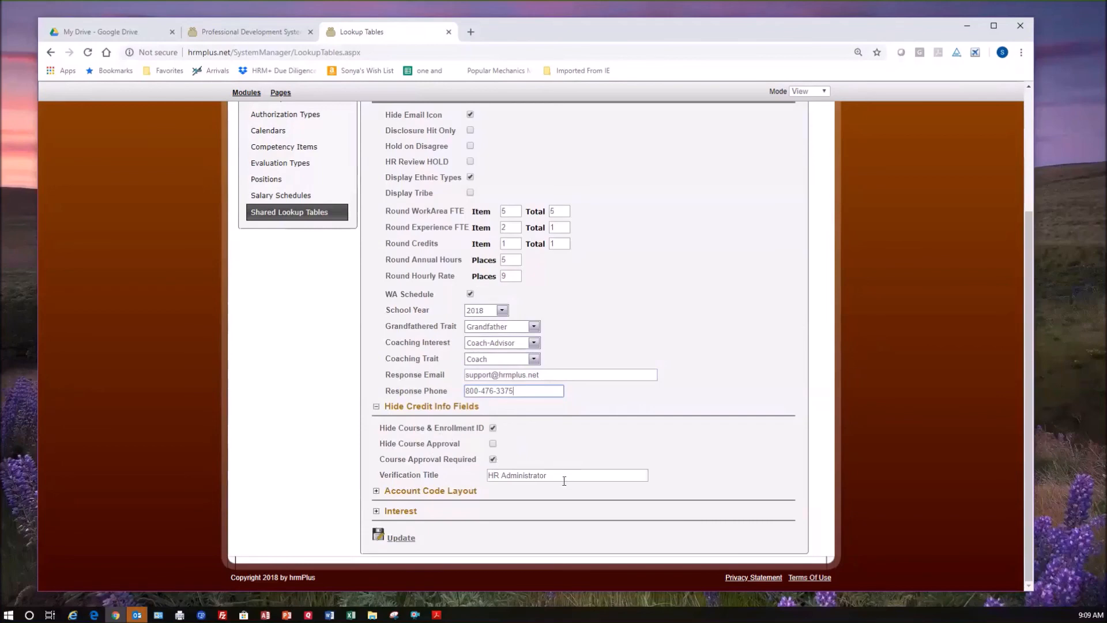
click(561, 476)
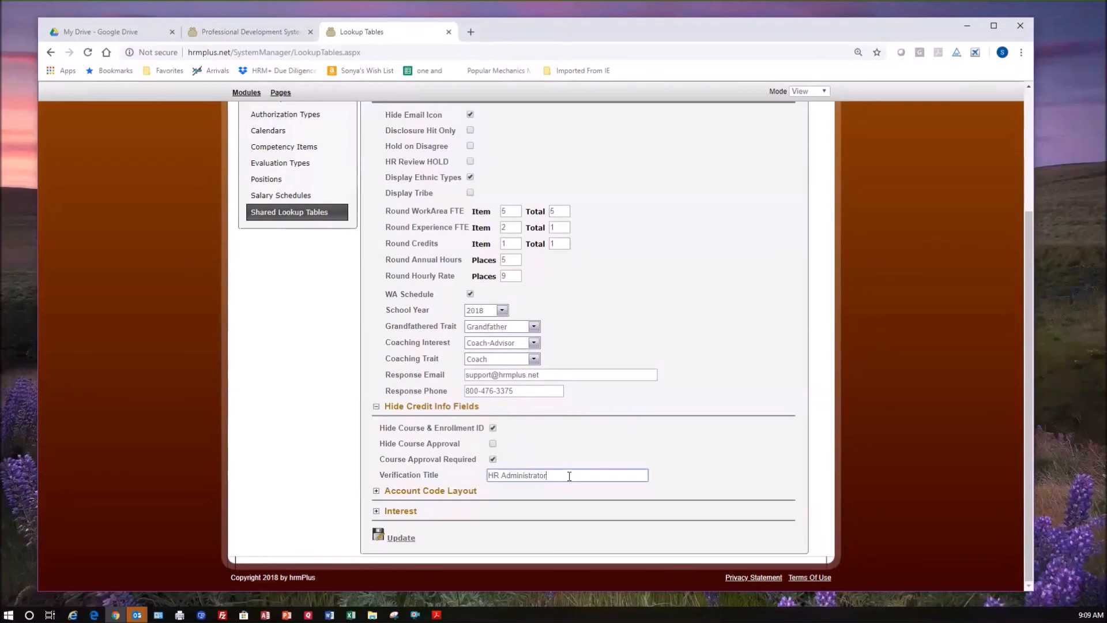
drag(569, 476, 473, 474)
click(563, 442)
click(557, 476)
Expand the Account Code Layout section and examine its Account Mask and Account Mask Location fields.
click(377, 492)
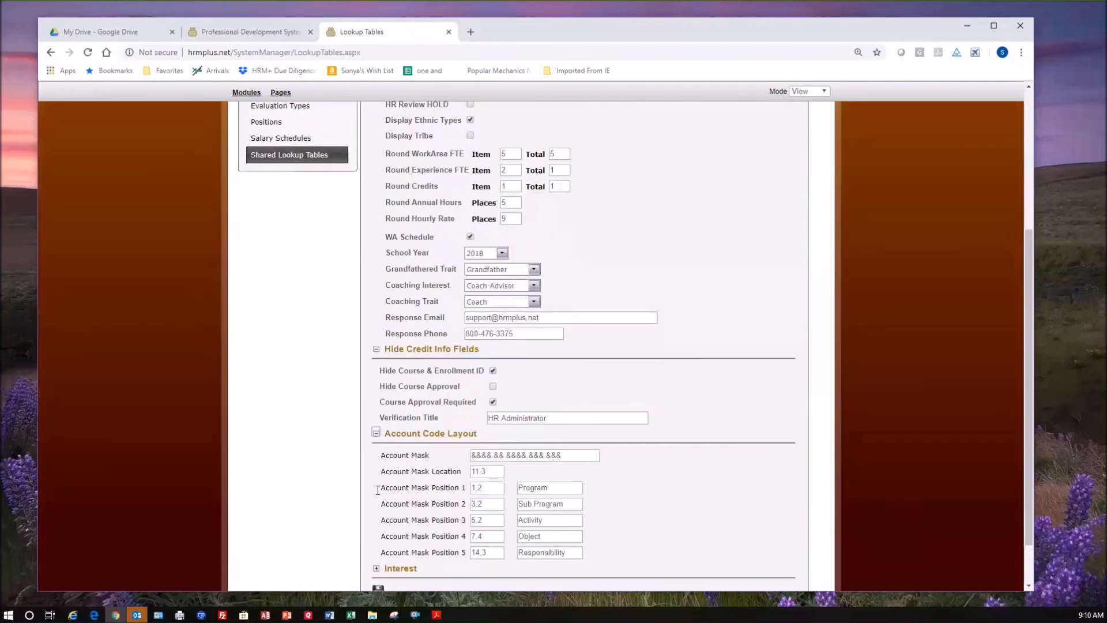
scroll(315, 450, down, 1)
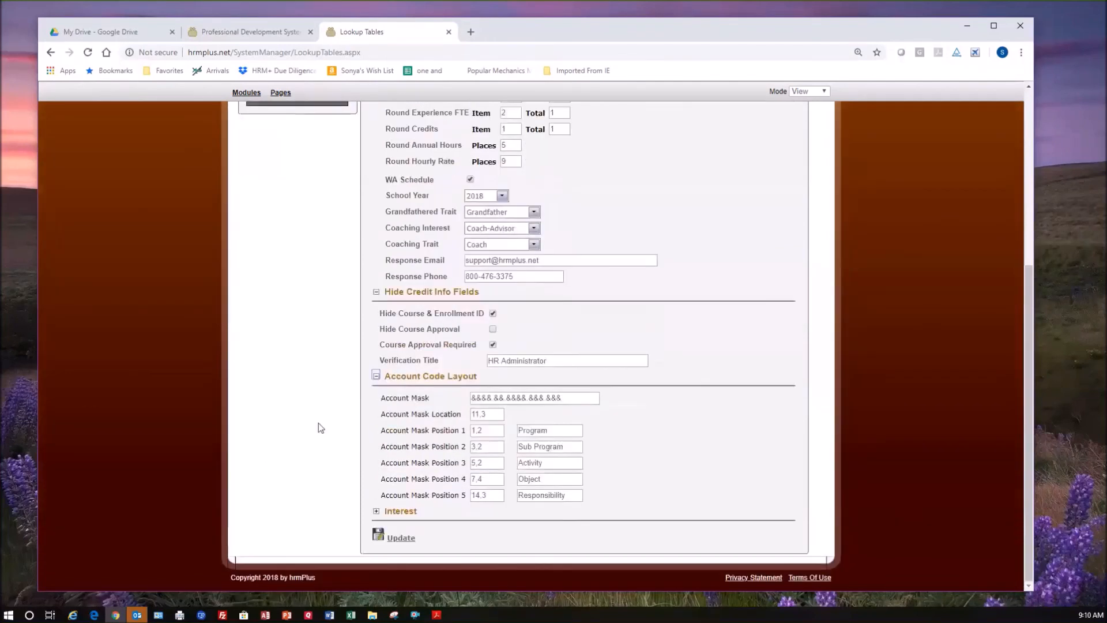
click(580, 399)
drag(475, 397, 565, 398)
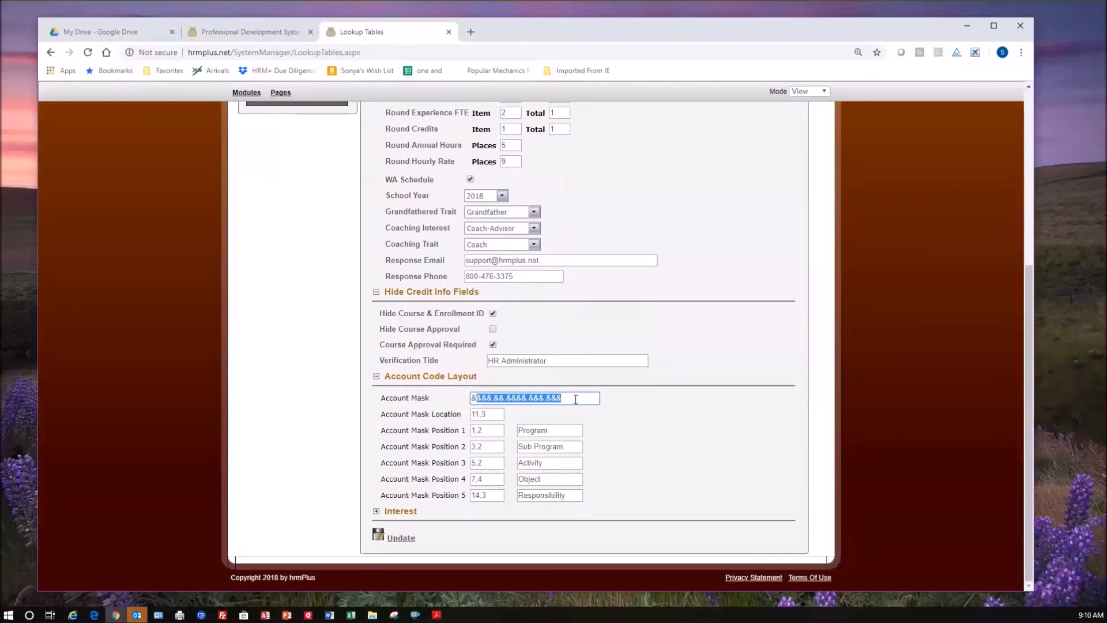
click(548, 399)
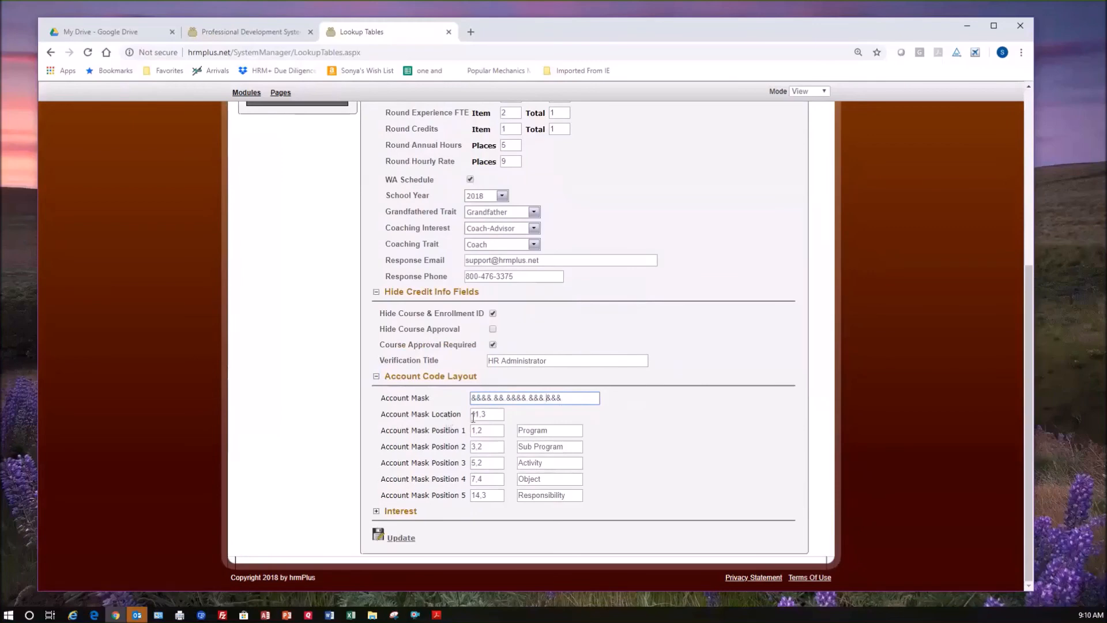
double_click(540, 398)
click(493, 415)
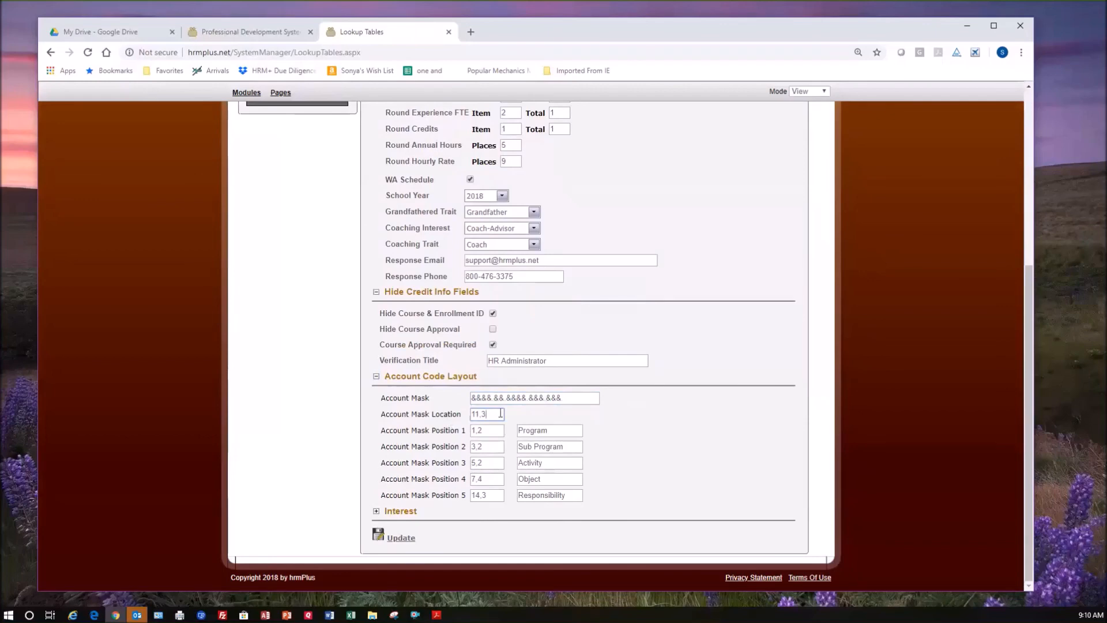
click(499, 414)
double_click(486, 414)
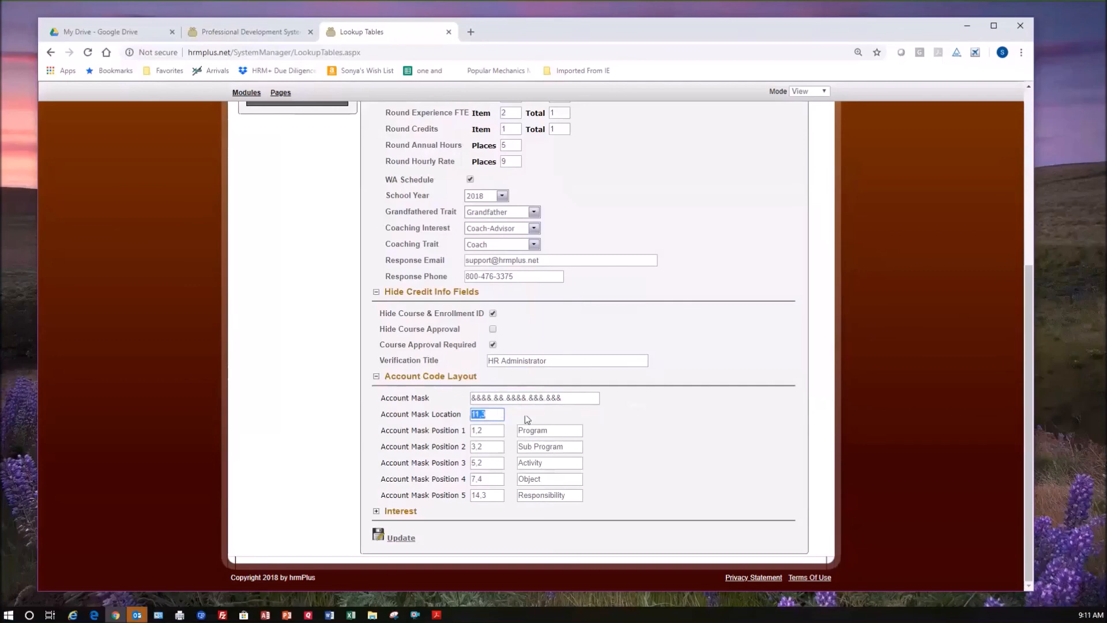
click(573, 402)
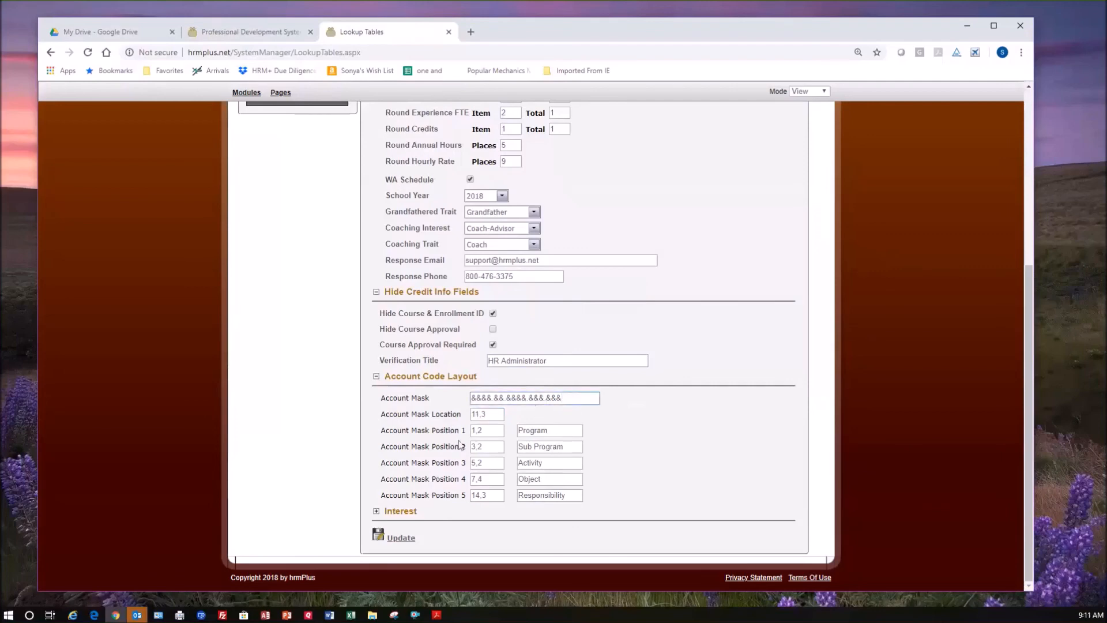
Examine how the Account Mask Position entries and their labels, such as Program, Sub Program, Activity and Object, relate to the account mask.
click(491, 433)
drag(551, 432, 513, 434)
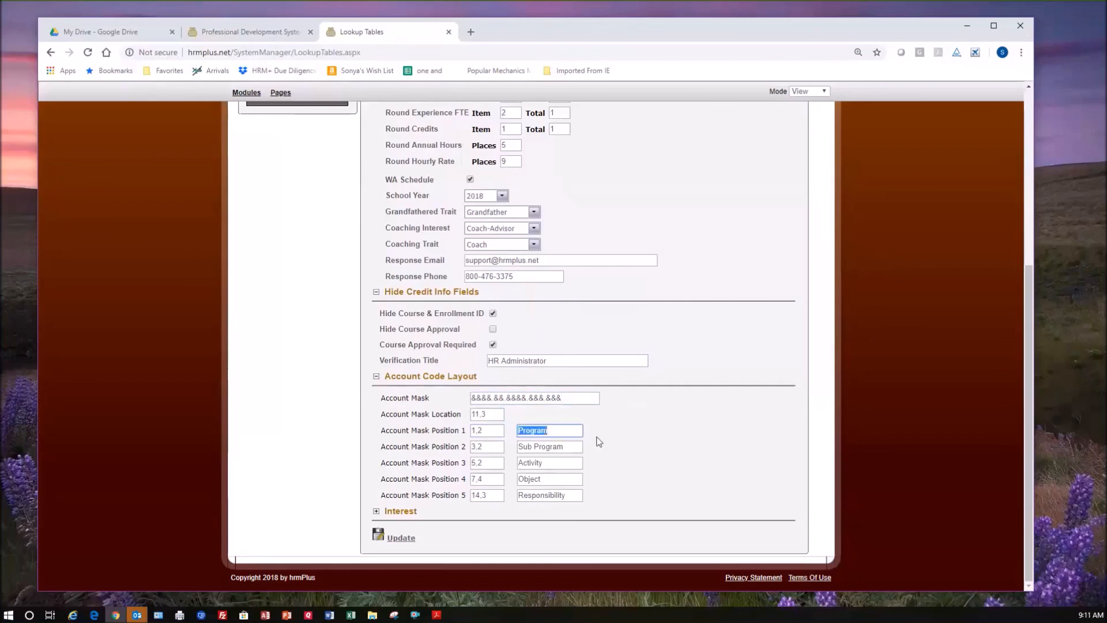
drag(578, 451, 514, 451)
click(547, 462)
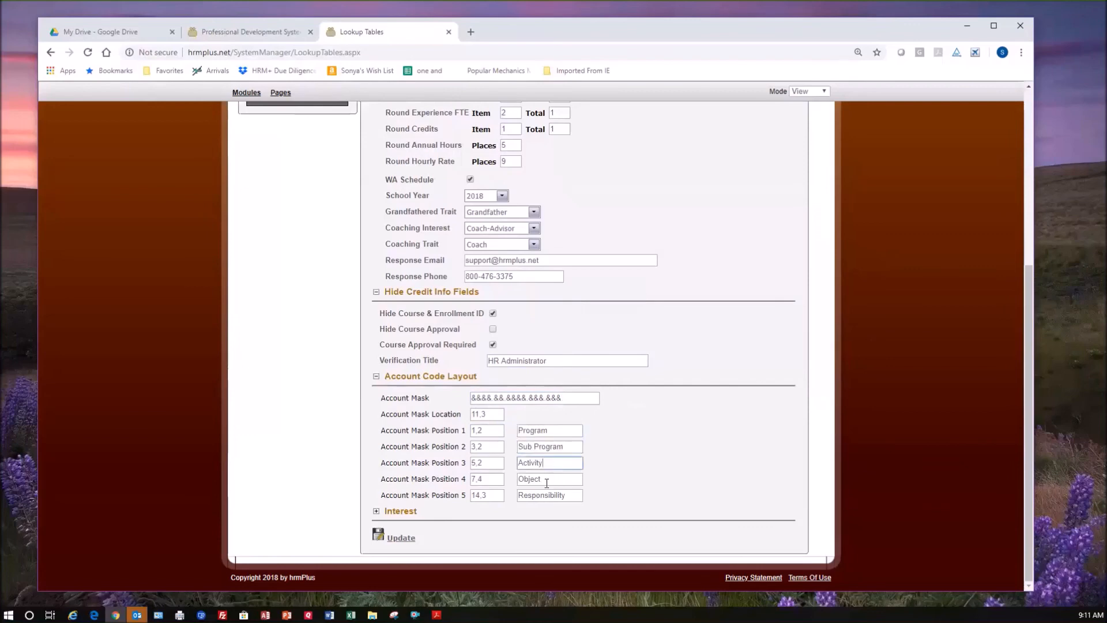
click(556, 480)
drag(476, 397, 570, 397)
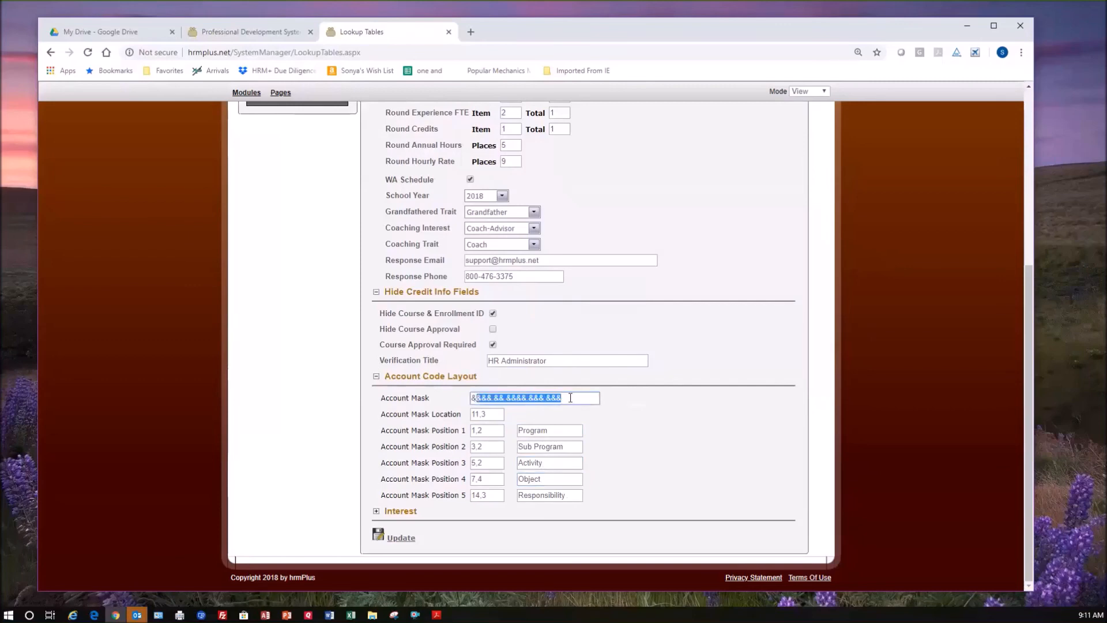
click(490, 430)
drag(471, 398, 477, 398)
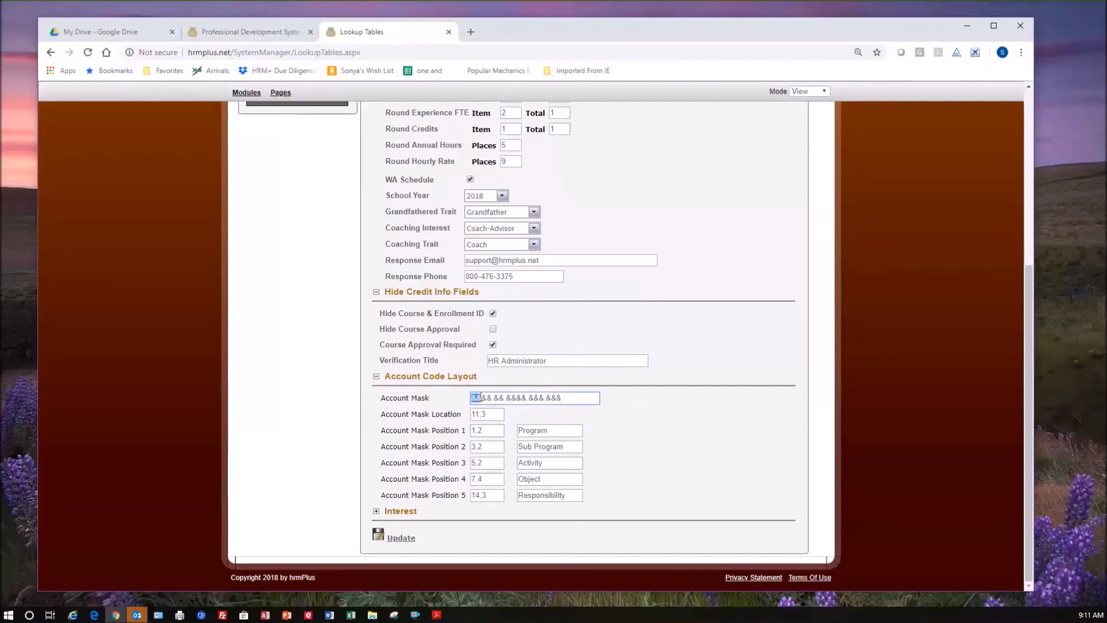
click(494, 432)
Expand the Interest section and examine the interest titles, their number codes and their descriptions.
click(376, 512)
scroll(461, 418, down, 3)
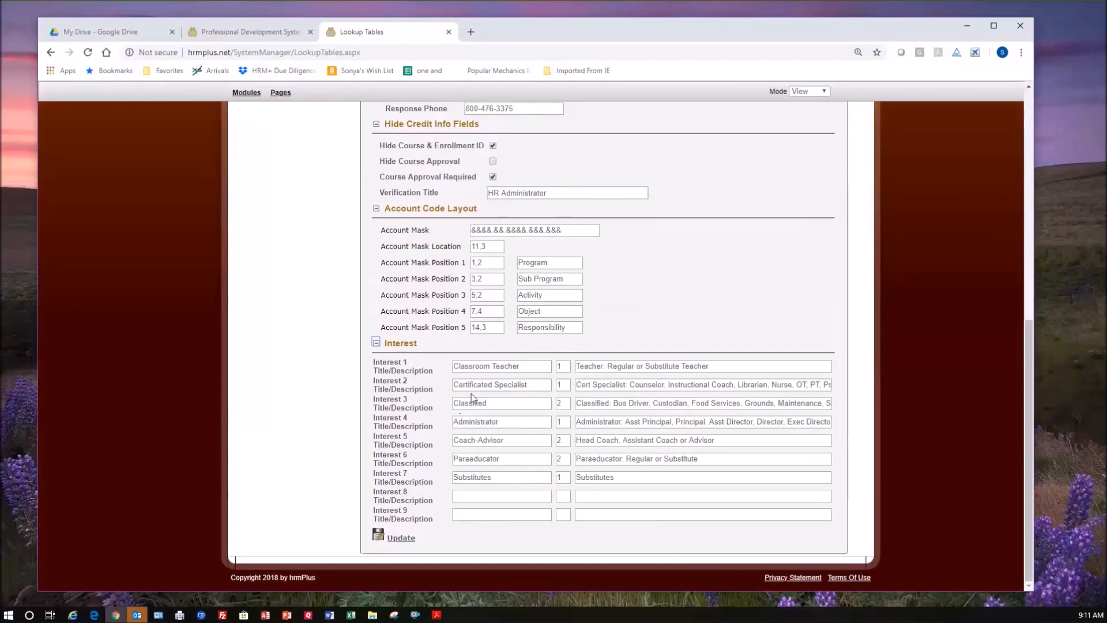
click(476, 496)
drag(651, 384, 743, 380)
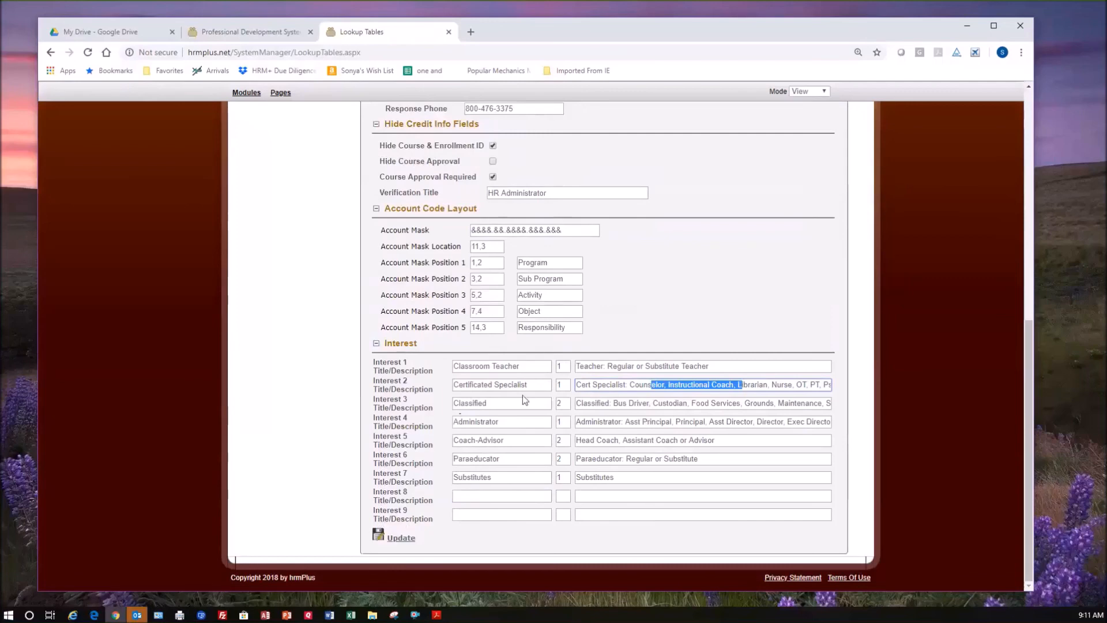
click(526, 369)
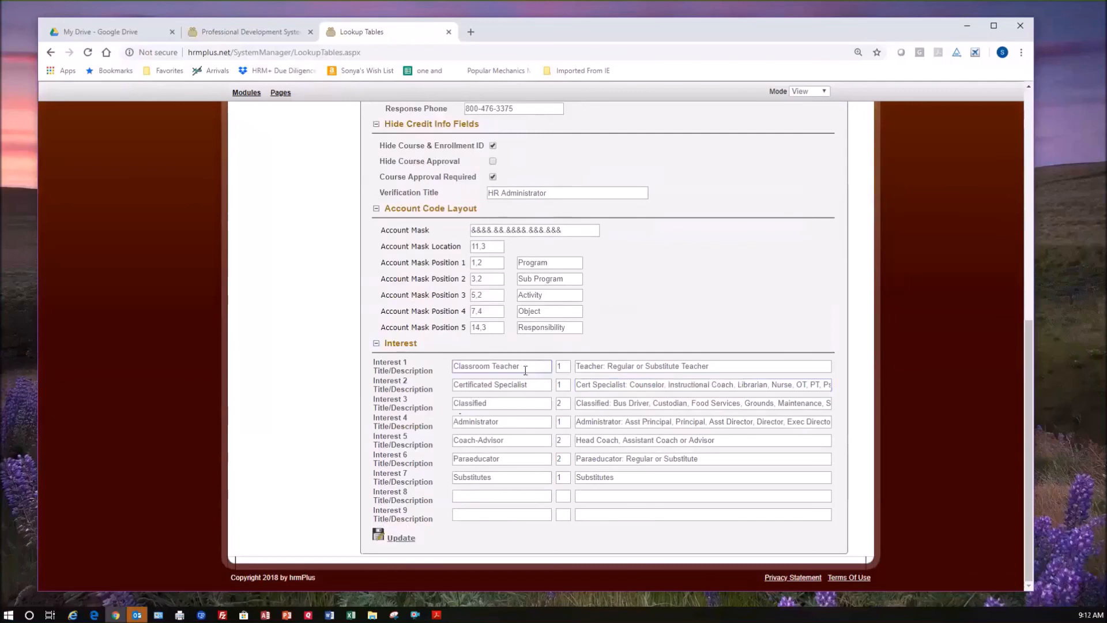
click(570, 366)
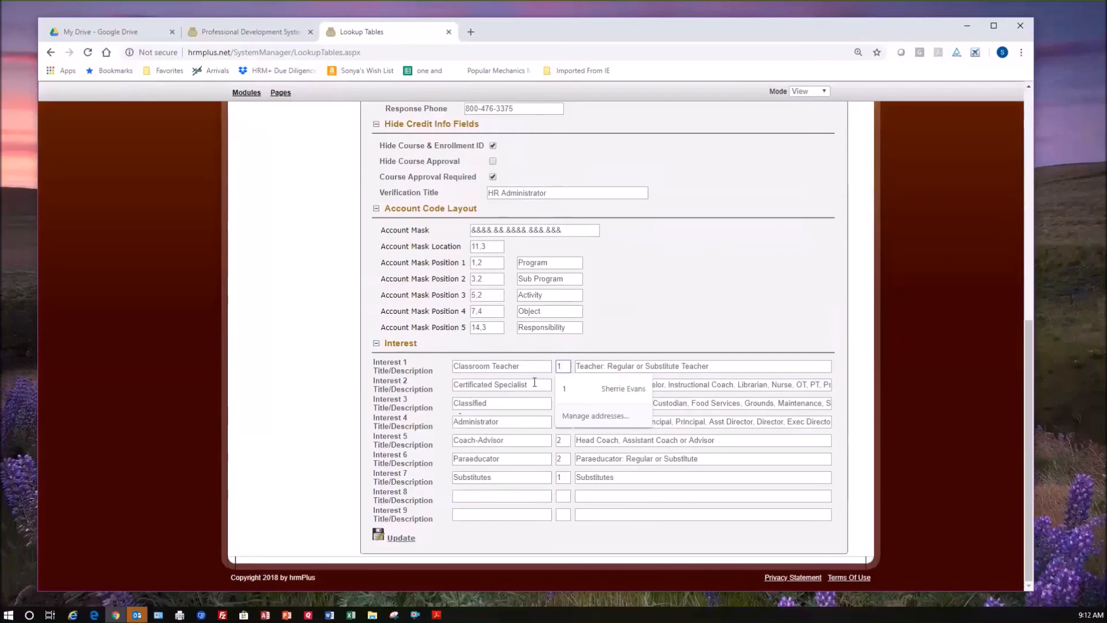
click(568, 442)
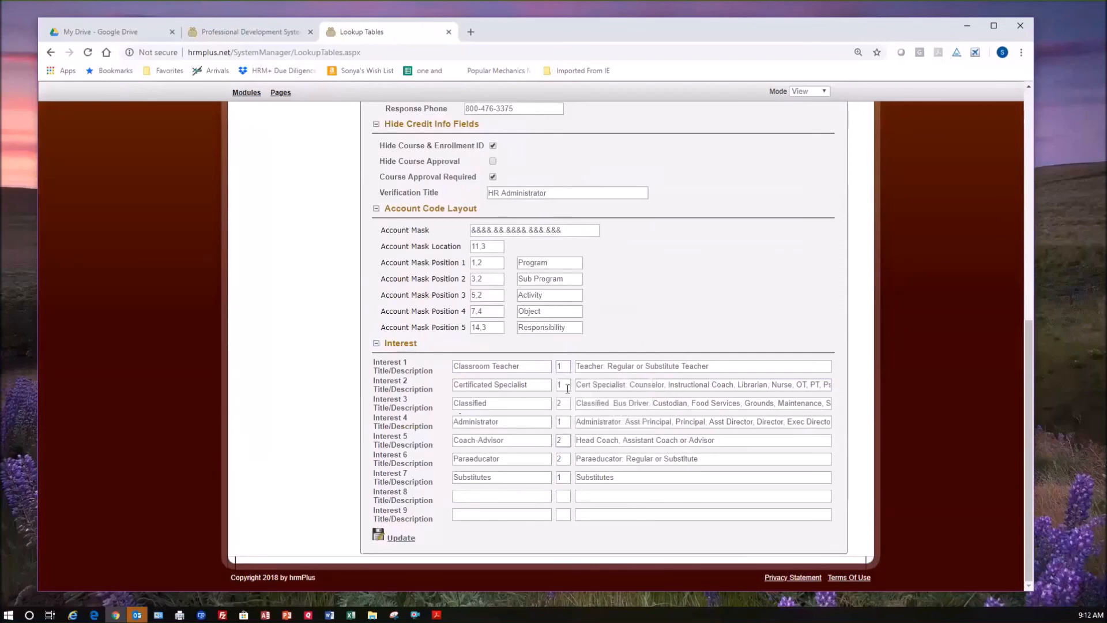
click(566, 367)
click(566, 441)
Review the ERM System Defaults page again from the general settings through to the Interest section.
scroll(643, 472, up, 2)
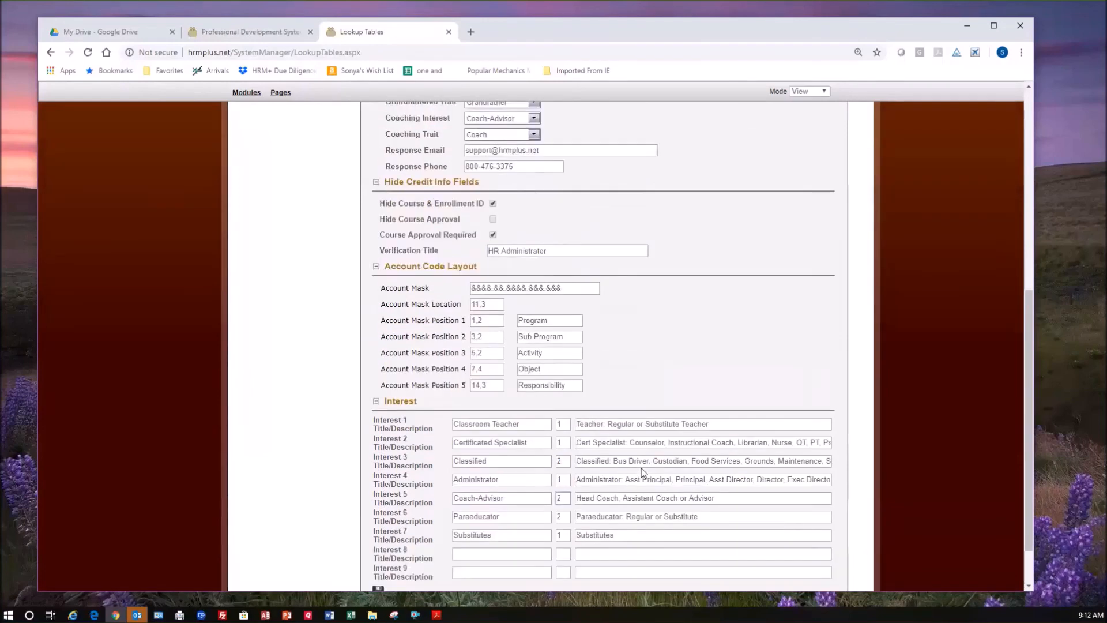
scroll(644, 473, down, 3)
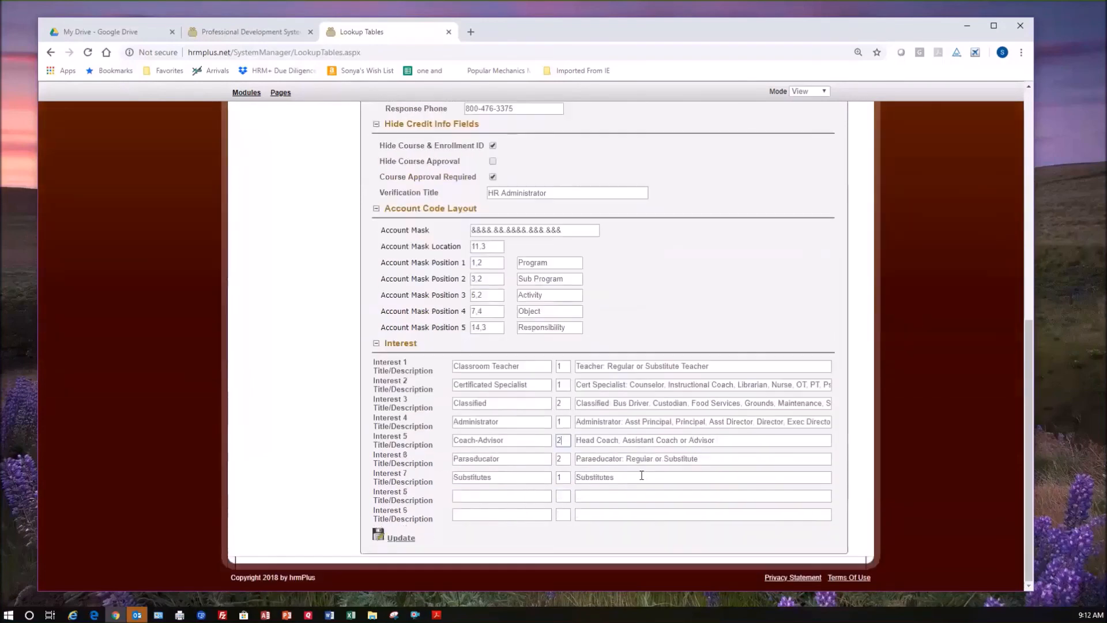
scroll(644, 478, up, 3)
scroll(643, 480, up, 3)
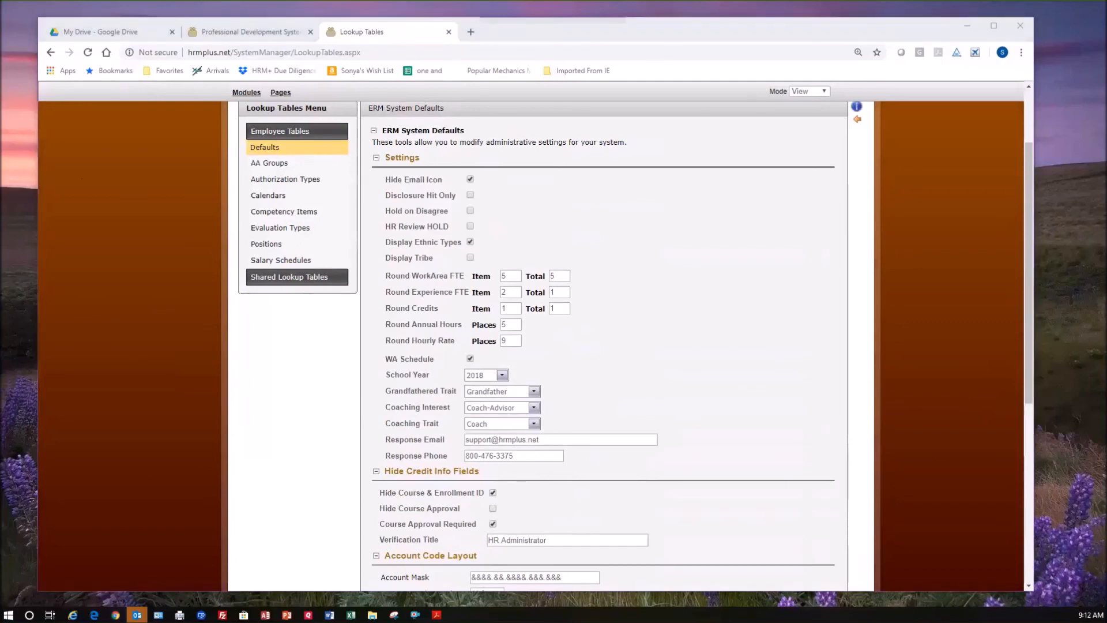
click(634, 288)
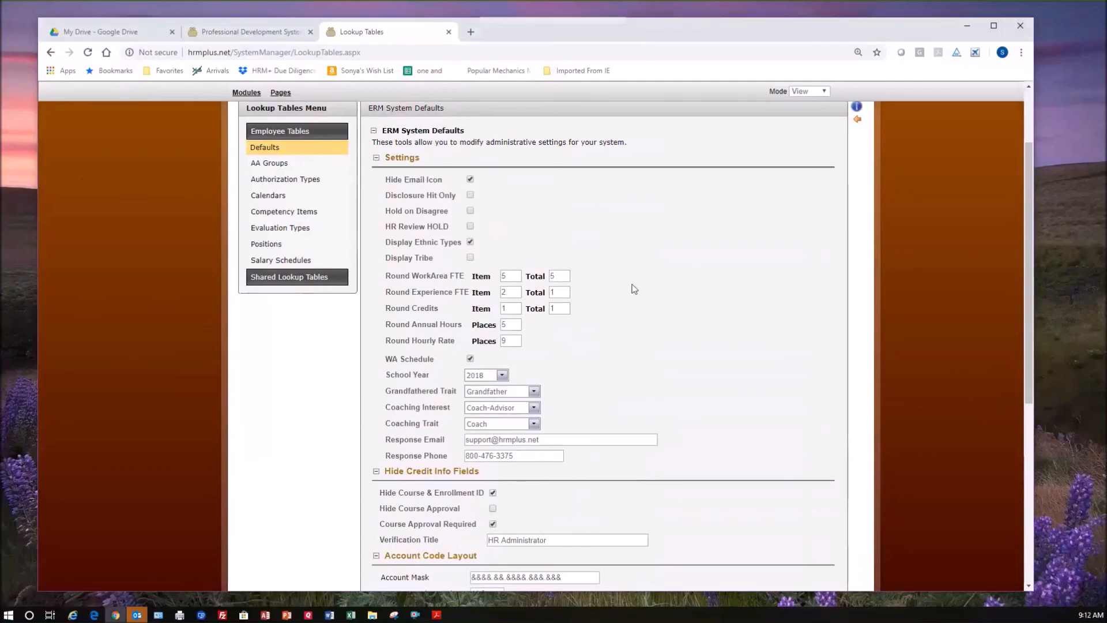
scroll(633, 300, down, 2)
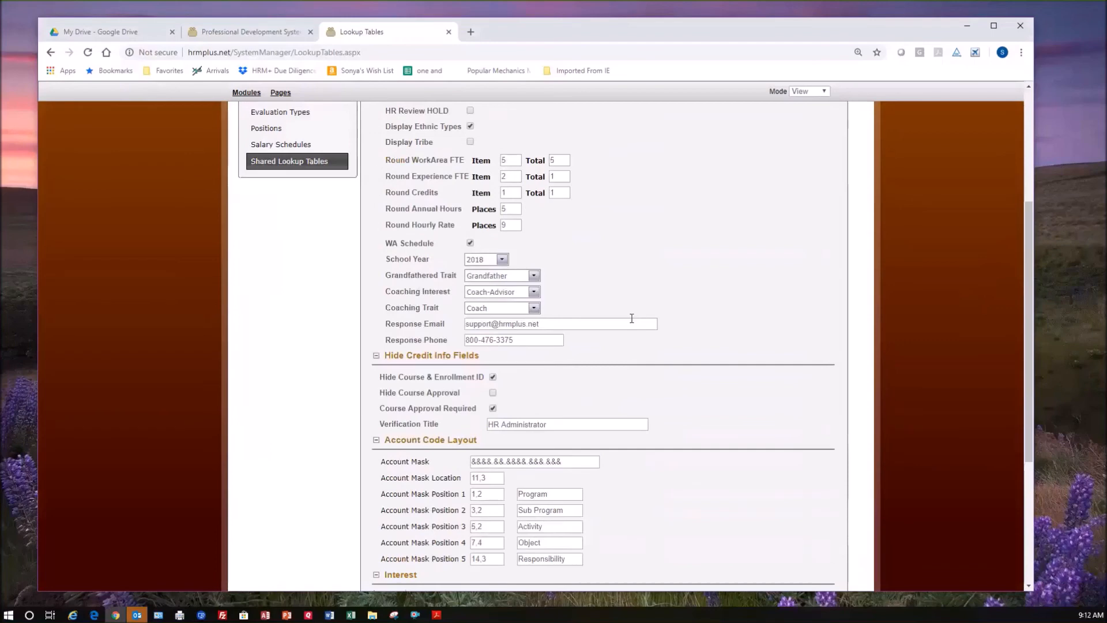
scroll(632, 318, down, 4)
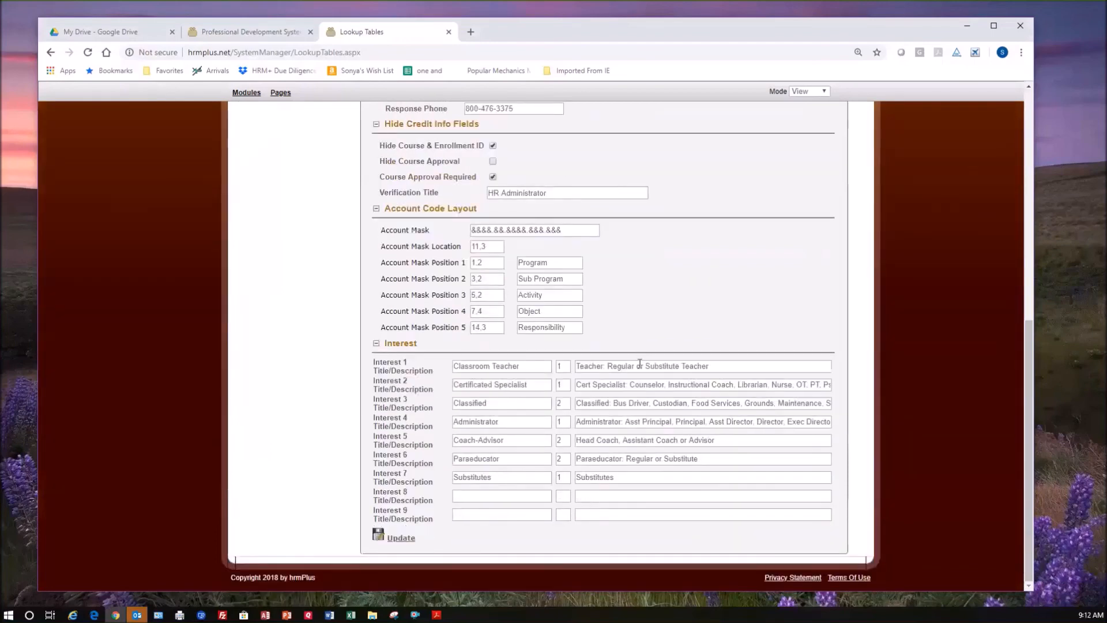
Open the Work Areas table under Shared Lookup Tables.
scroll(639, 363, up, 4)
scroll(640, 367, up, 4)
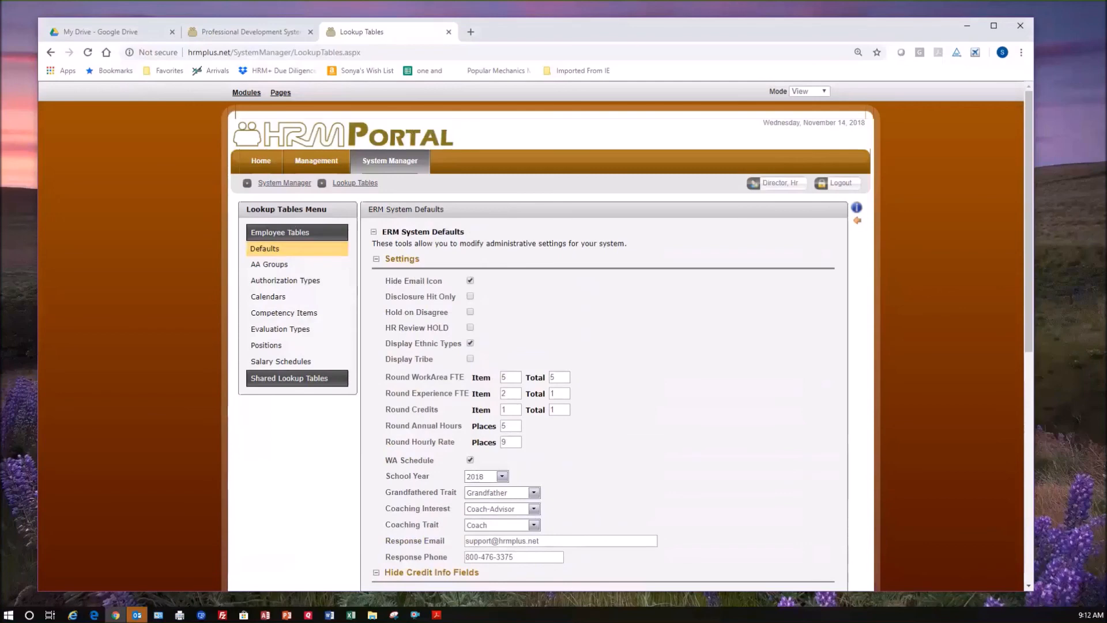
click(306, 379)
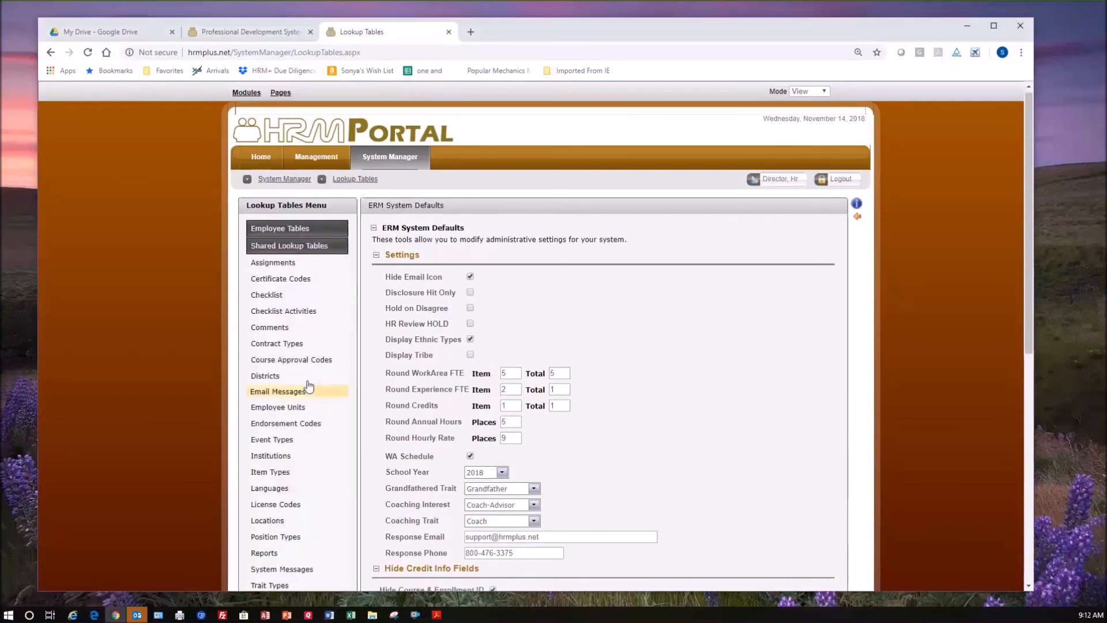
scroll(308, 421, down, 4)
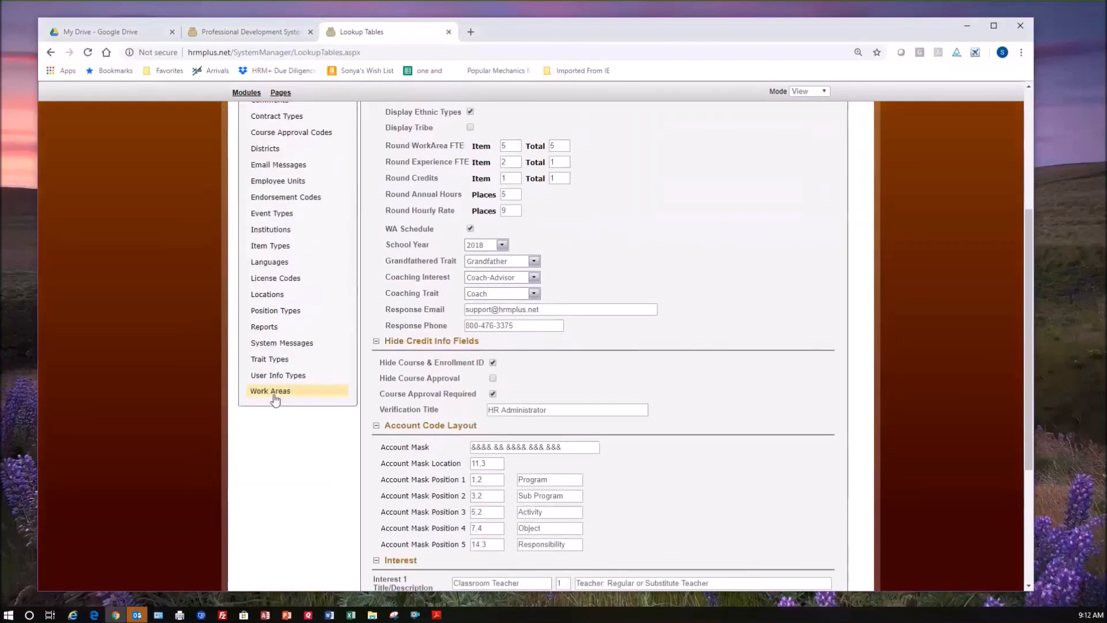
click(274, 395)
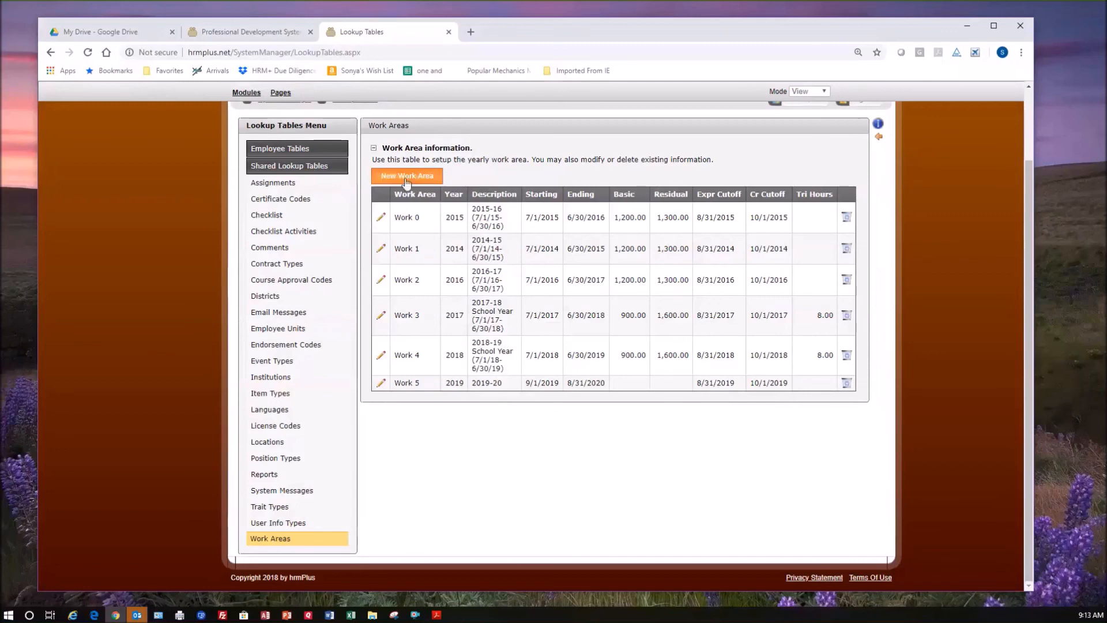
Open the Work 5 record for 2019-20, examine its work area, year, description, basic and tri hours fields, and leave without saving.
click(381, 383)
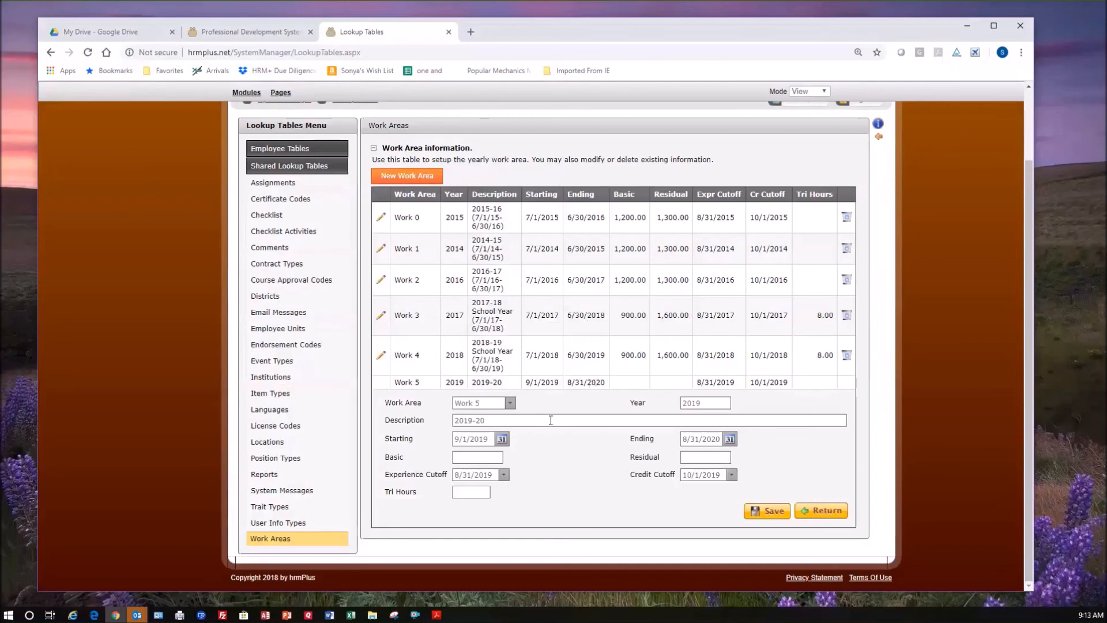
click(509, 403)
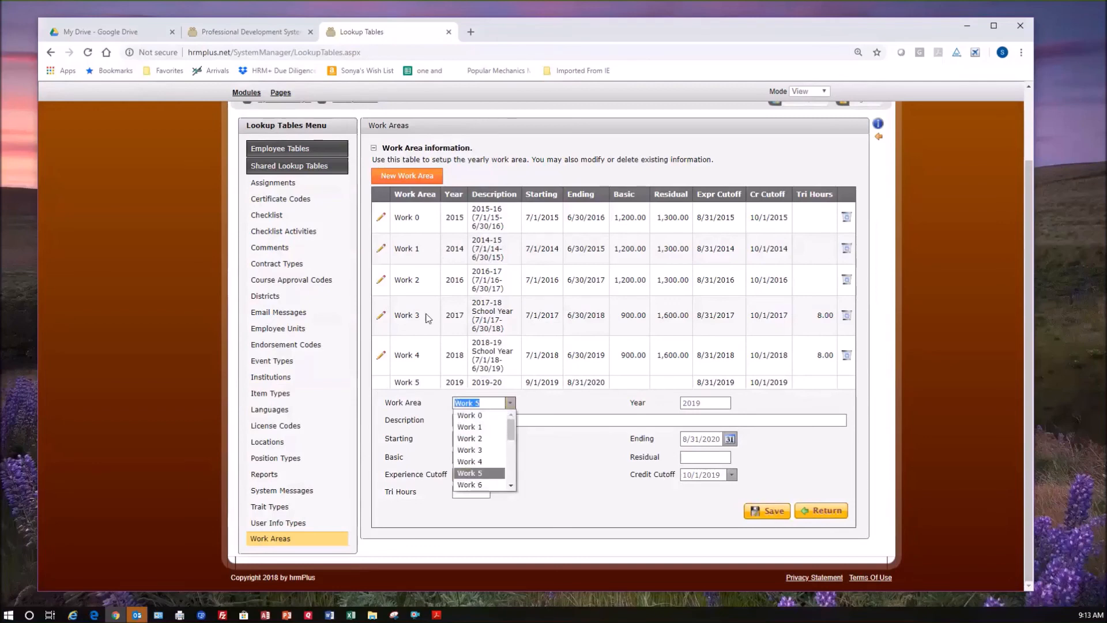
click(490, 474)
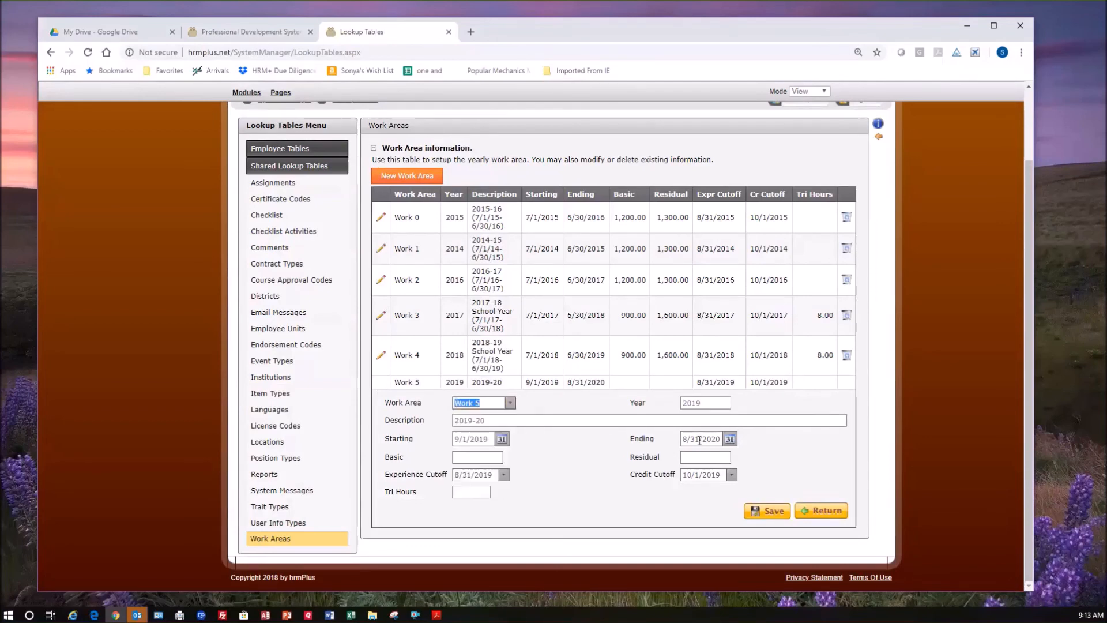
click(708, 403)
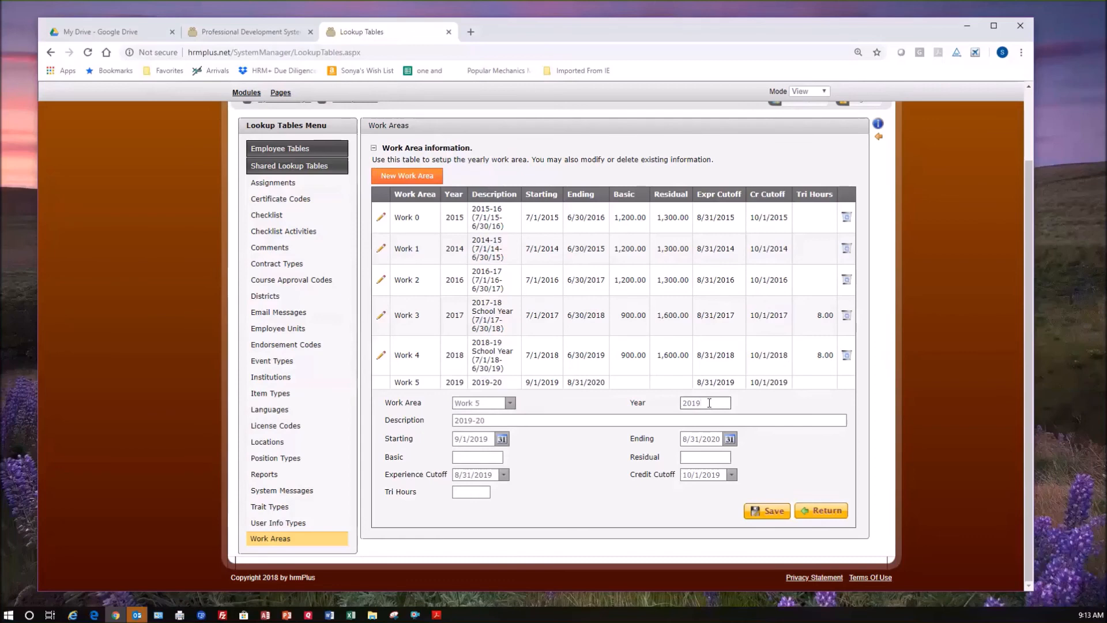
click(502, 419)
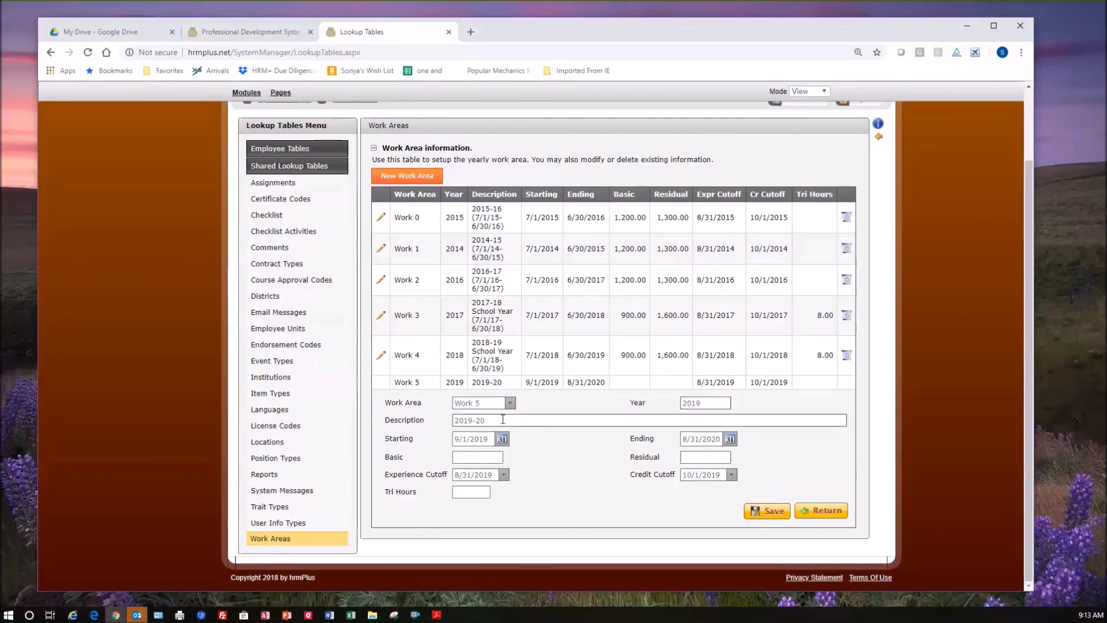
drag(454, 424, 507, 425)
click(488, 459)
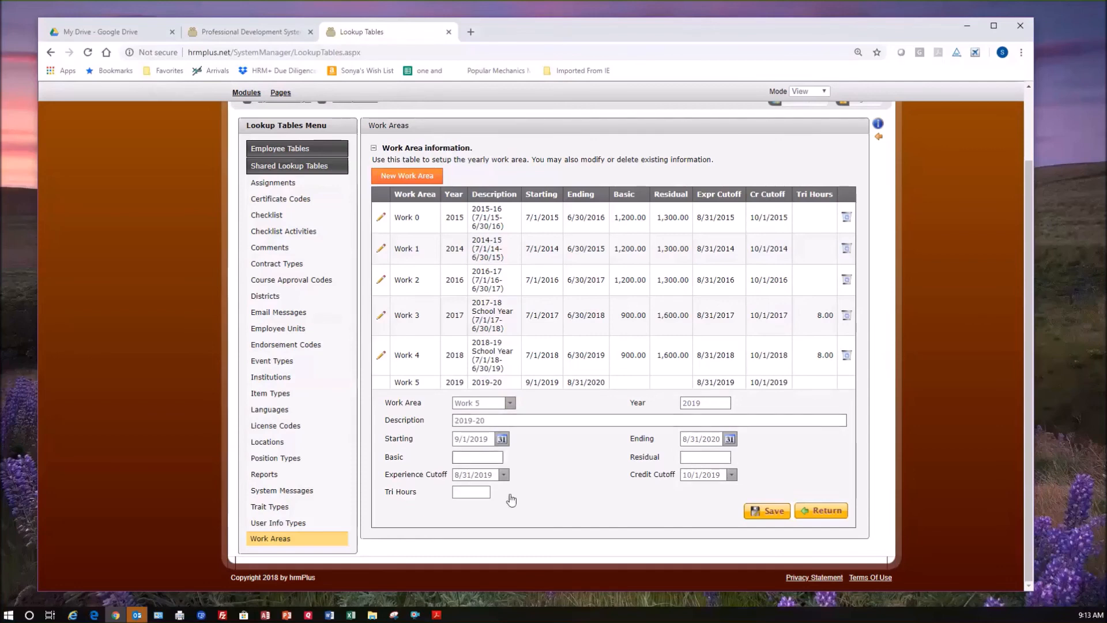
click(486, 494)
click(807, 510)
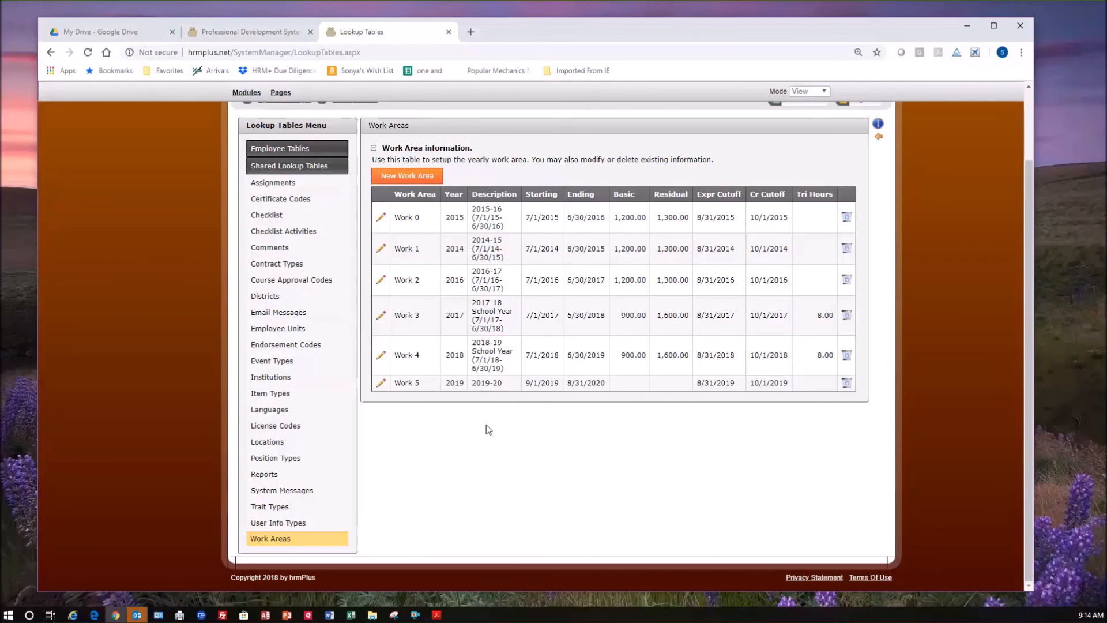
Open the Calendars table under Employee Tables and filter the calendars to the year 2018.
scroll(486, 424, up, 2)
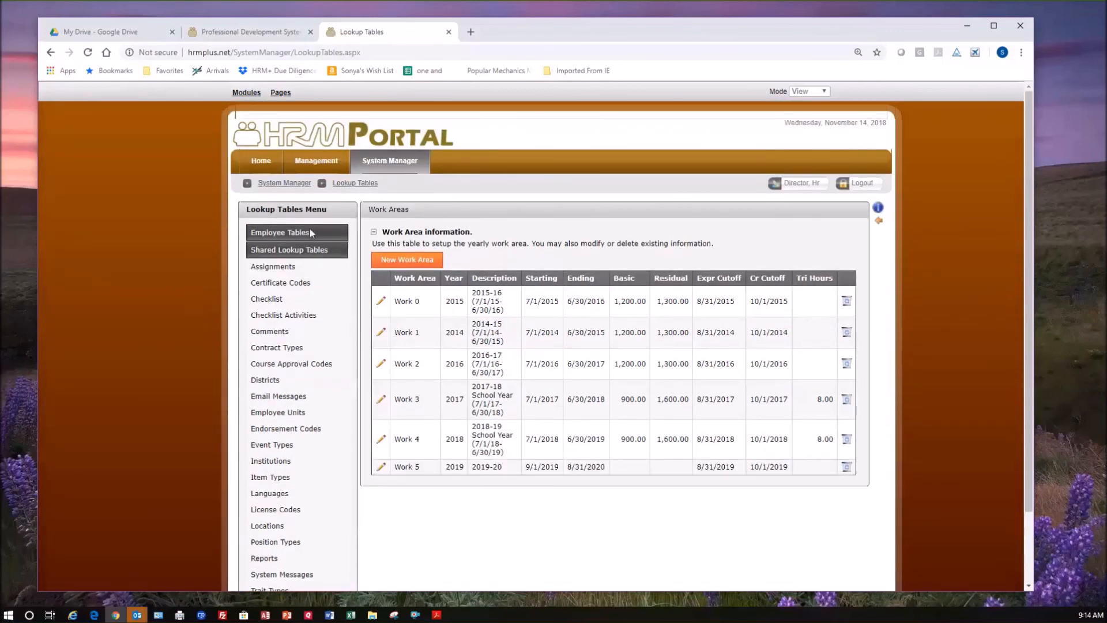
click(310, 231)
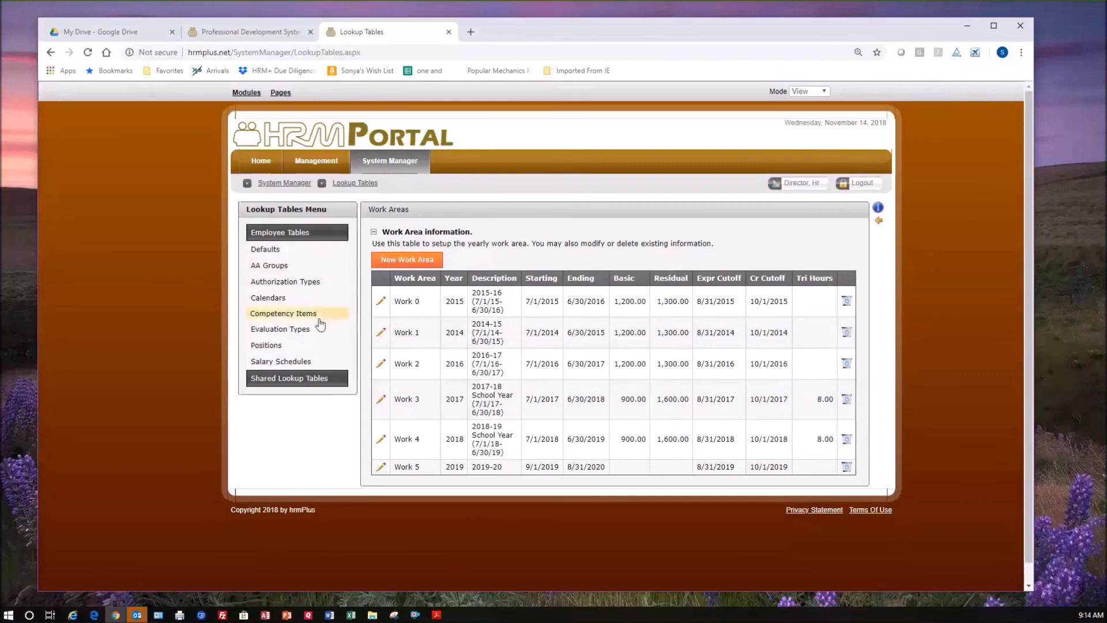
click(287, 302)
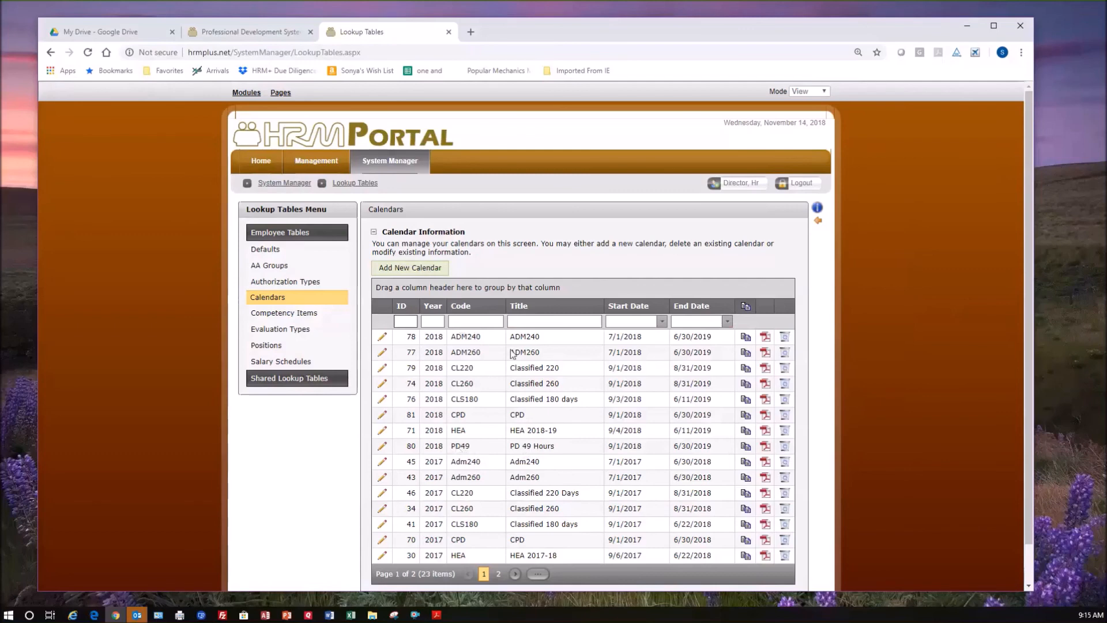
click(436, 322)
text(2018)
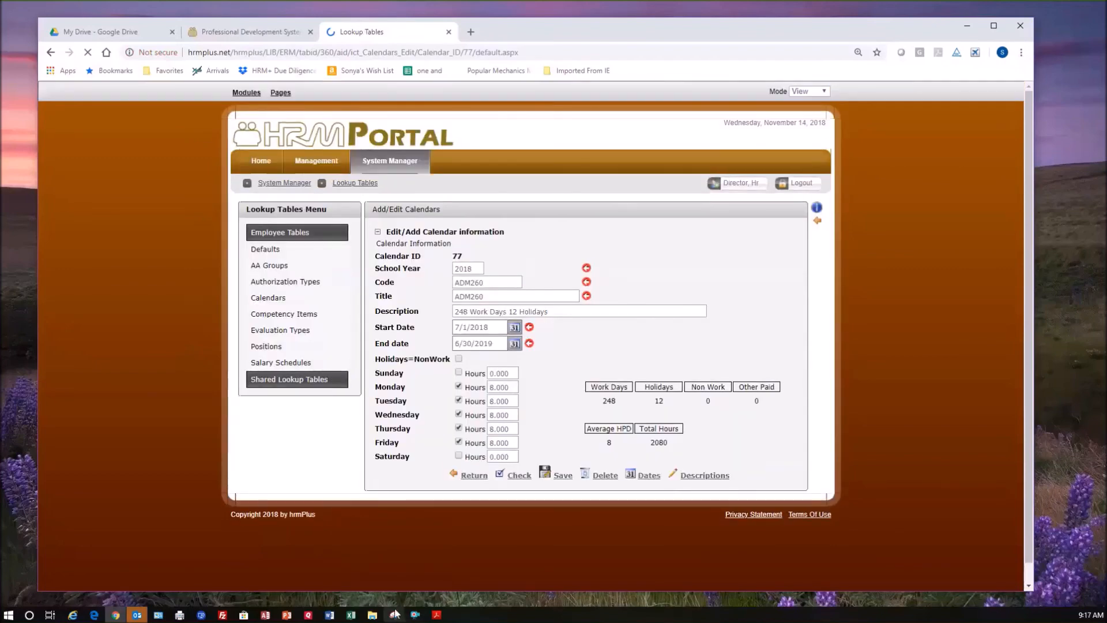
Capture the ADM260 calendar form with Snipping Tool, move the capture window aside and switch back to the HRM Portal.
click(394, 614)
click(339, 142)
drag(364, 200, 816, 491)
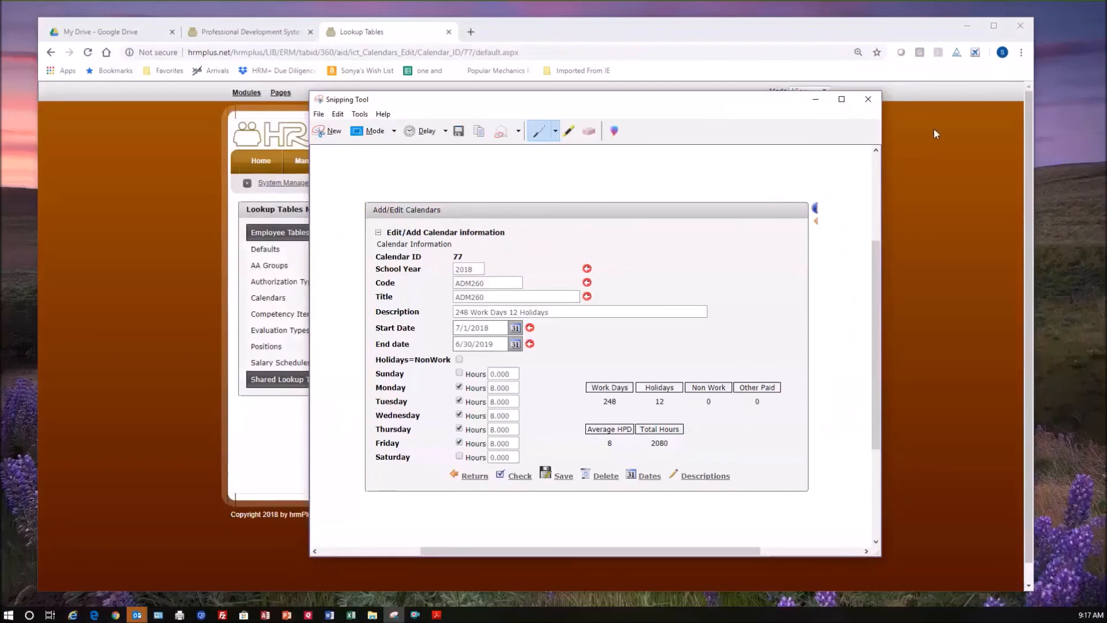
drag(496, 99, 711, 124)
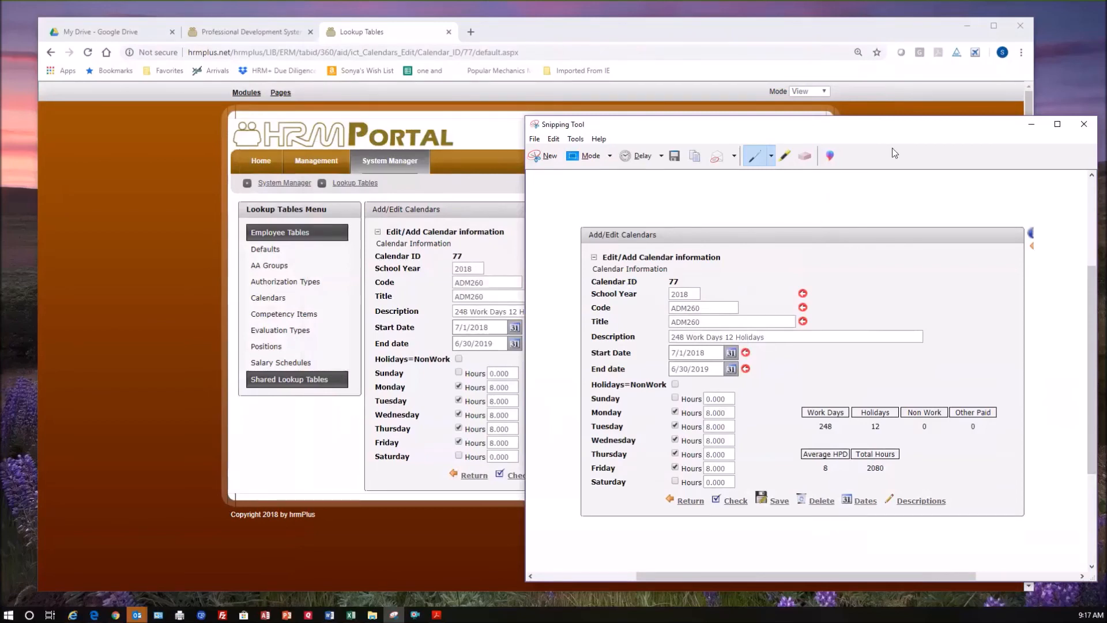
click(438, 290)
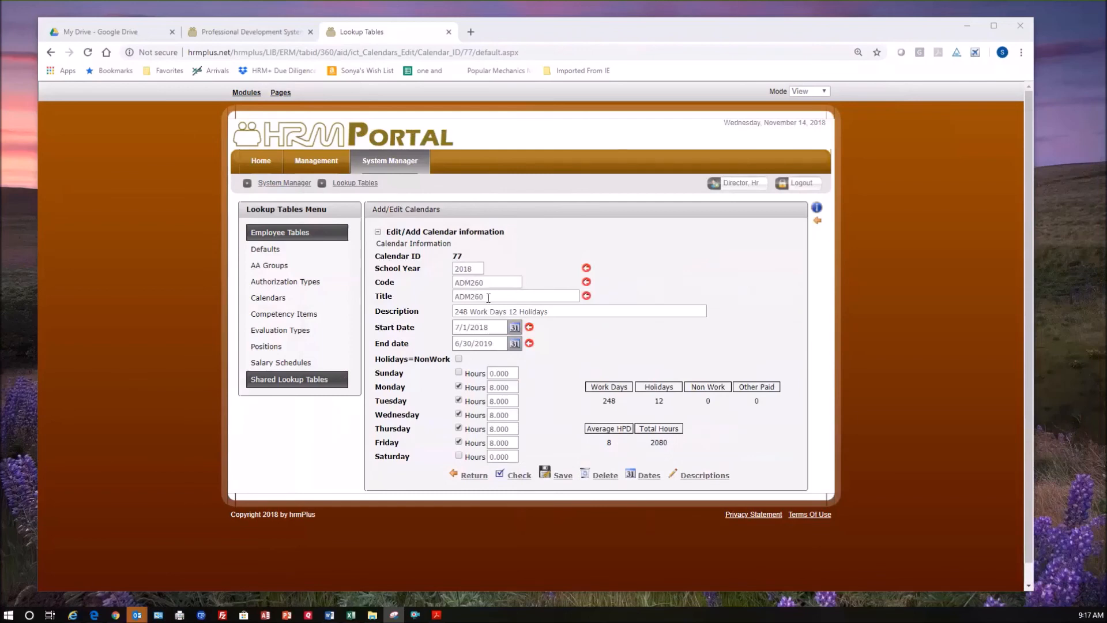
Examine the title, code and description fields of the ADM260 calendar.
click(464, 295)
key(ctrl+a)
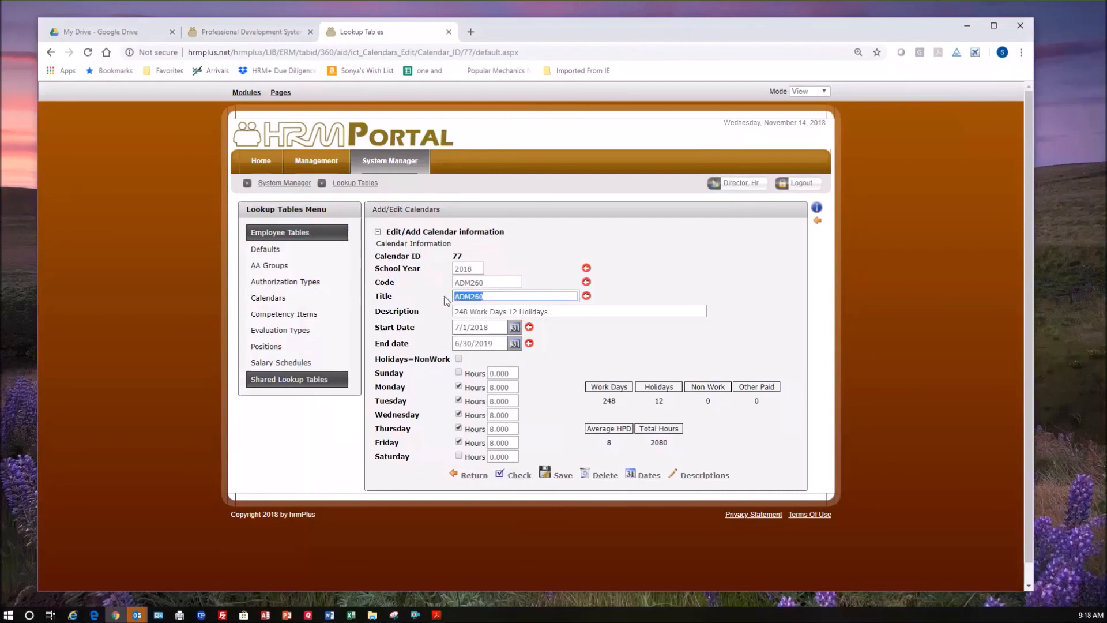
click(499, 297)
drag(499, 296, 409, 299)
drag(494, 283, 428, 284)
click(497, 297)
click(568, 311)
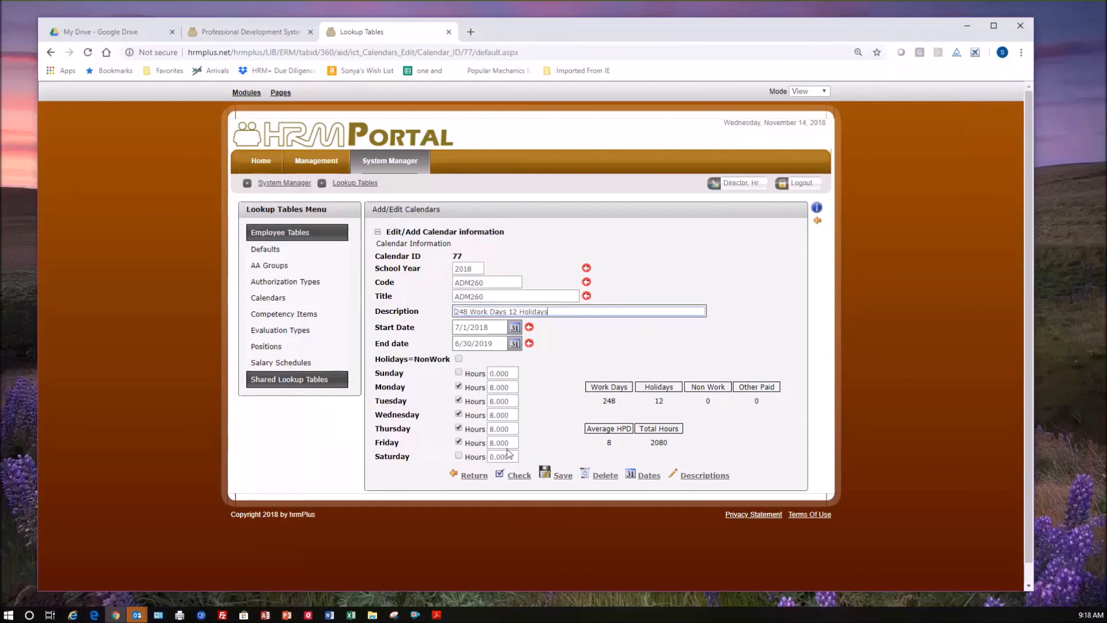
drag(489, 283, 445, 287)
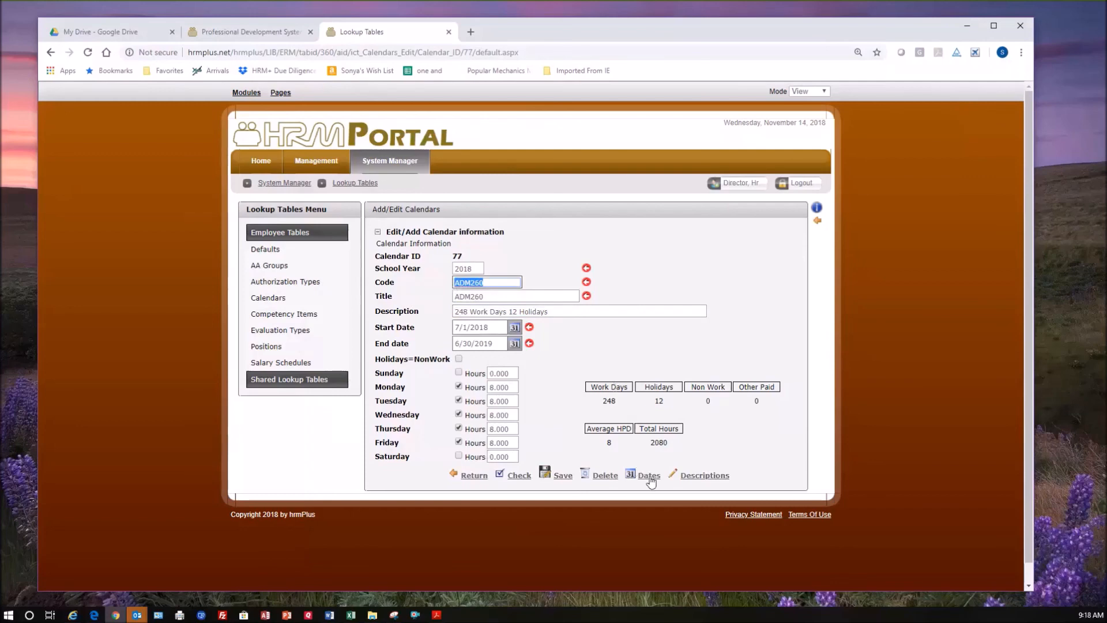
Mark August 4, 2018 as a Non-Work date in the ADM260 calendar, clear it again and run the calendar check.
click(649, 476)
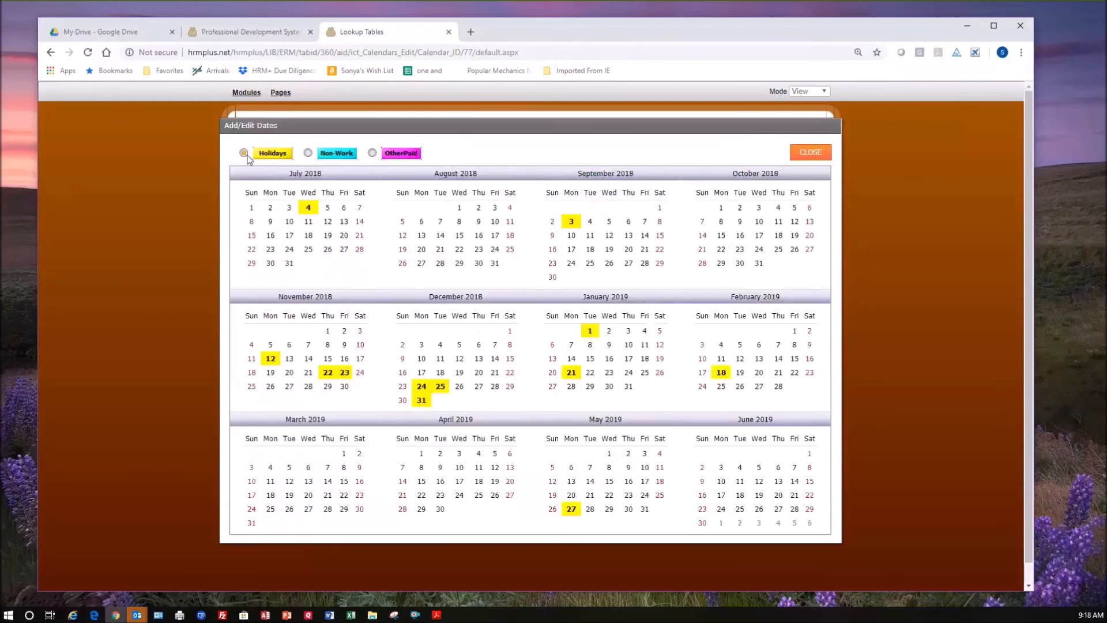
click(308, 154)
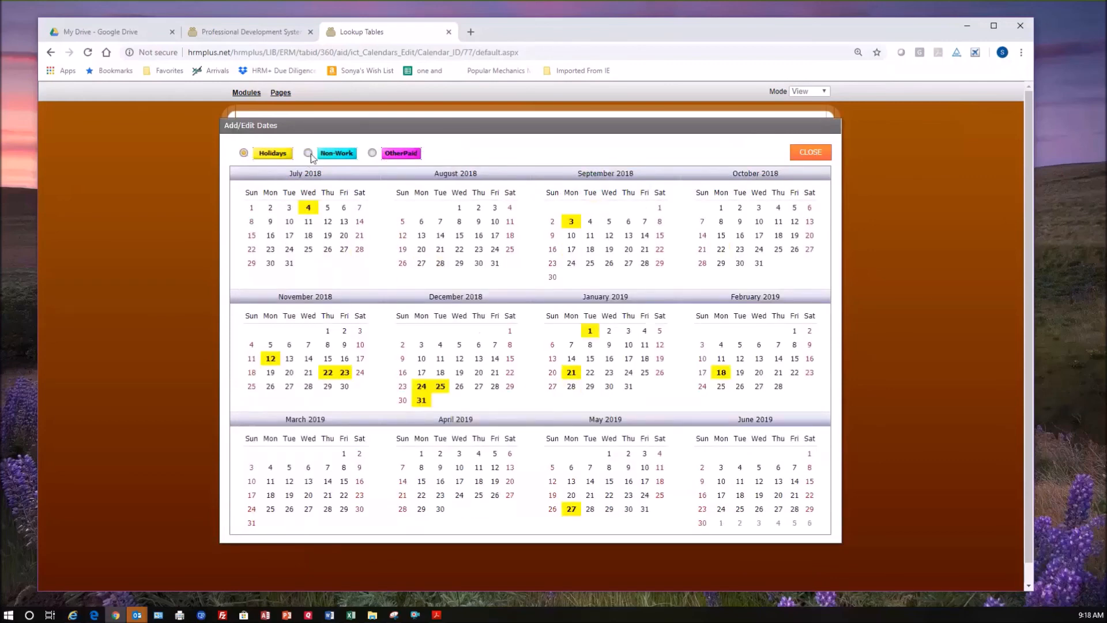
click(510, 208)
click(510, 208)
click(812, 154)
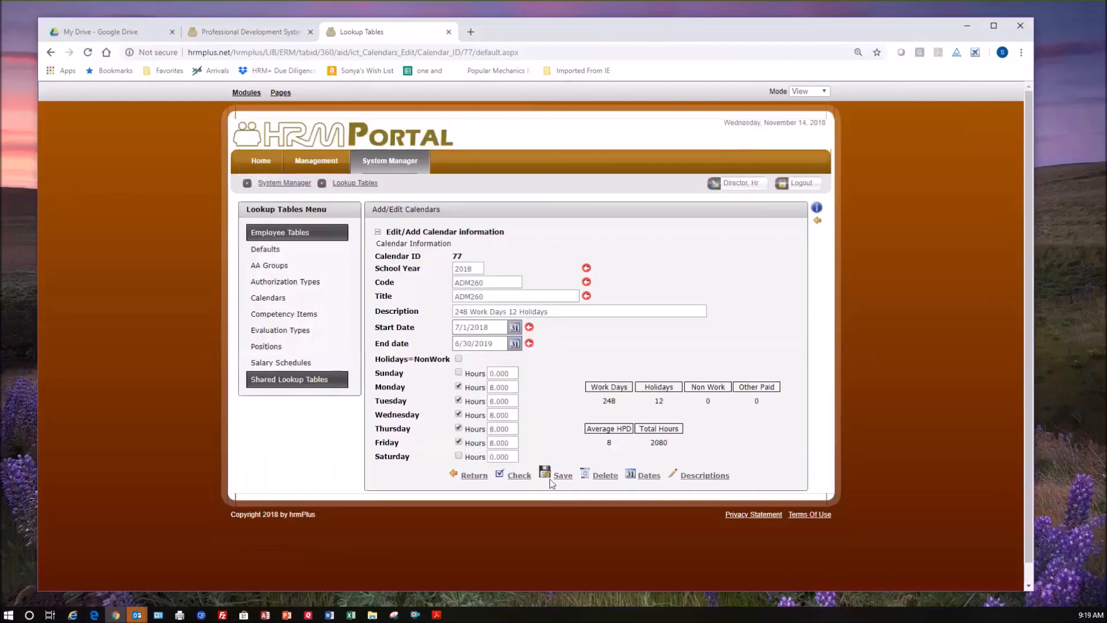
click(519, 476)
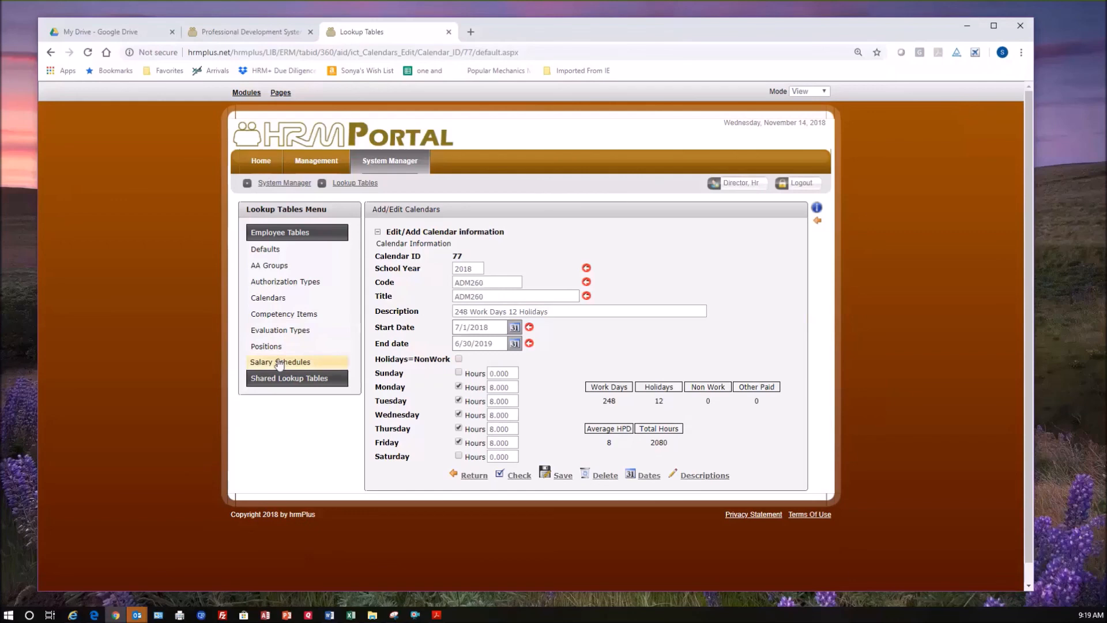
Open the Salary Schedules table, filter it to the year 2018 and look through the listed schedules.
click(279, 362)
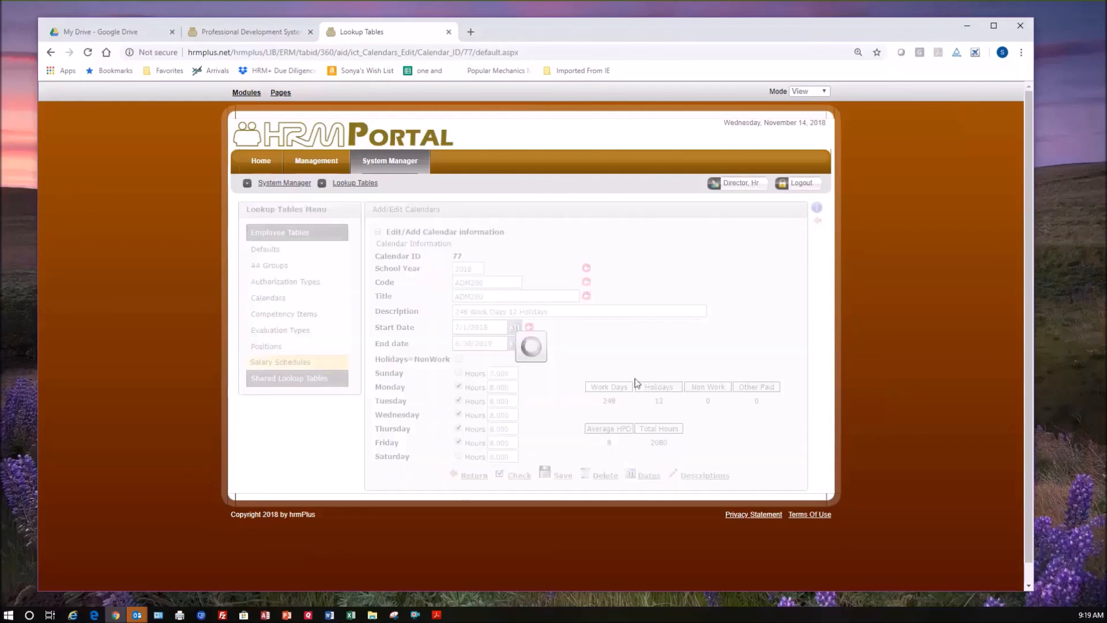
scroll(553, 392, down, 1)
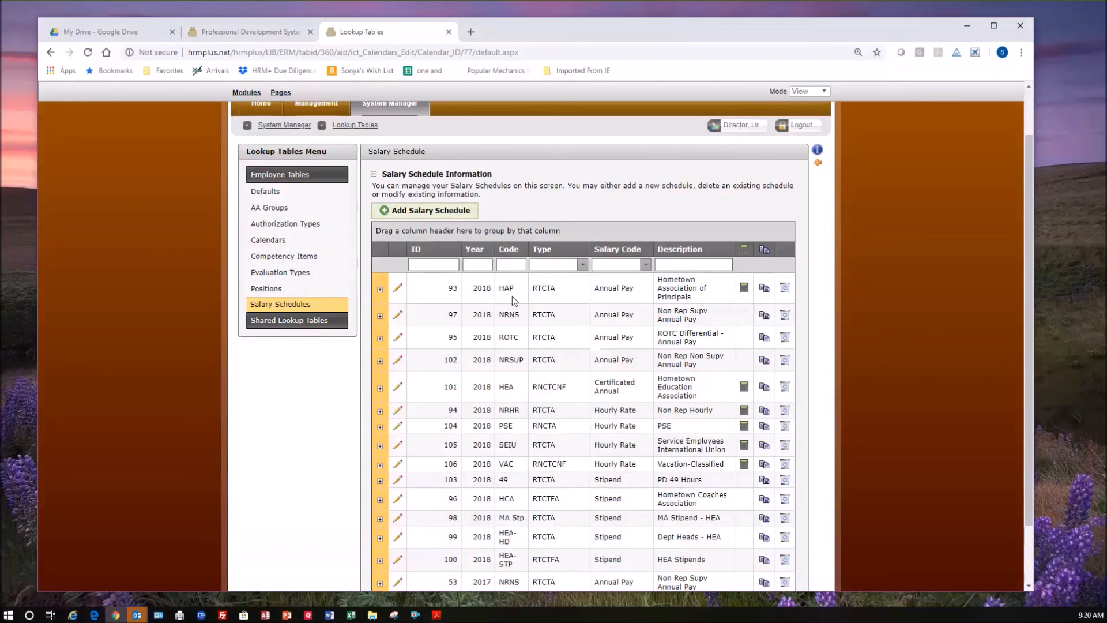
click(485, 266)
text(2018)
key(Return)
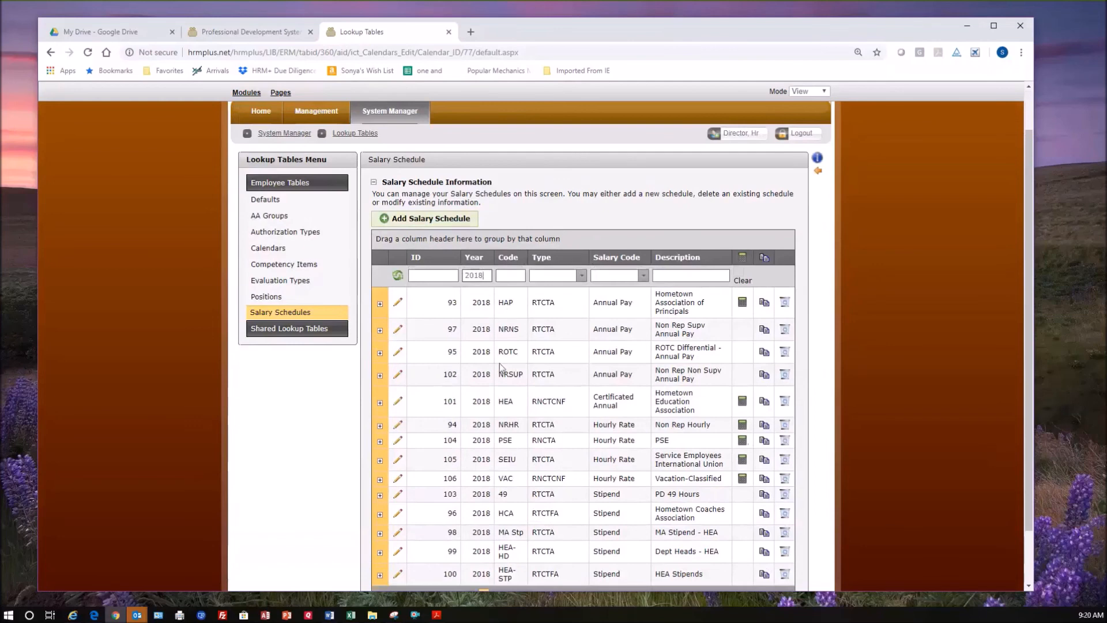
scroll(507, 502, down, 2)
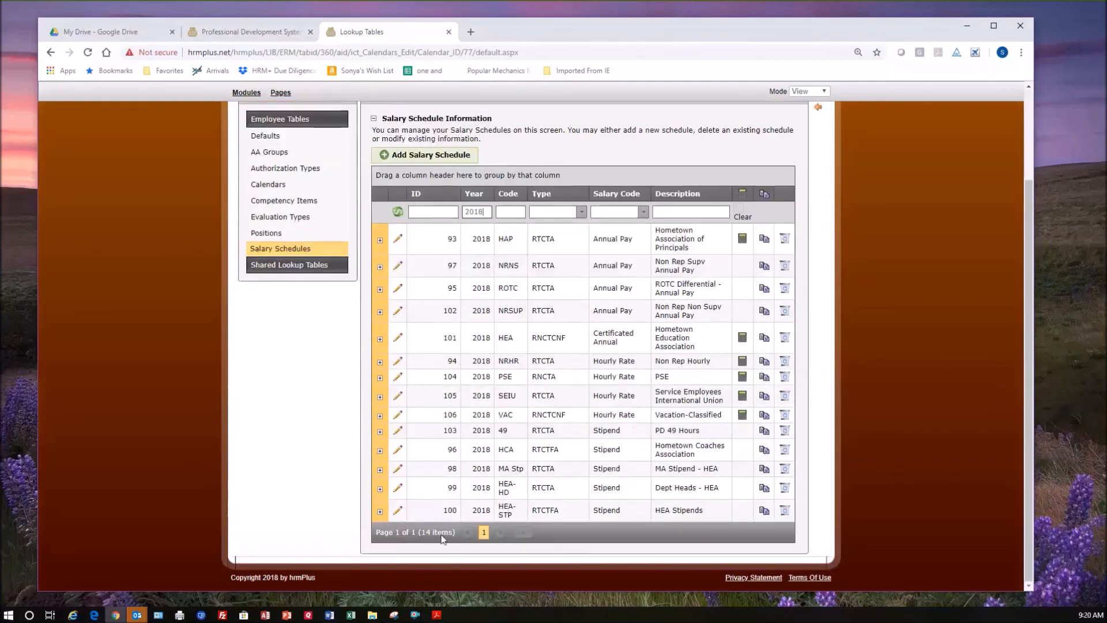
scroll(579, 333, up, 2)
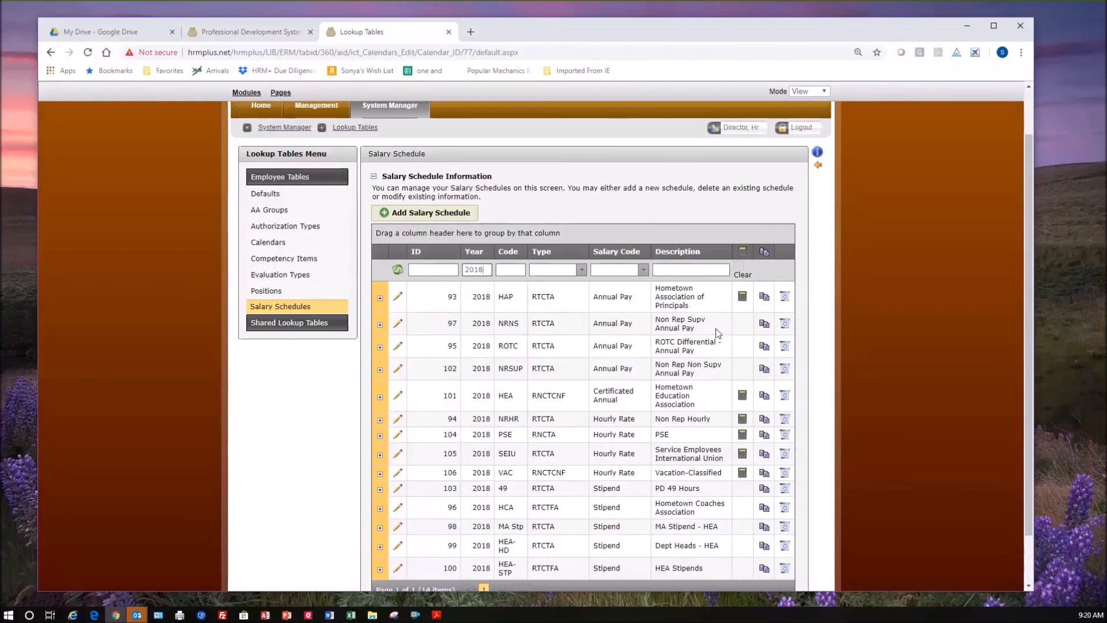
Copy the 2018 HAP salary schedule and clear the 2019 year filter from the schedule list.
click(771, 301)
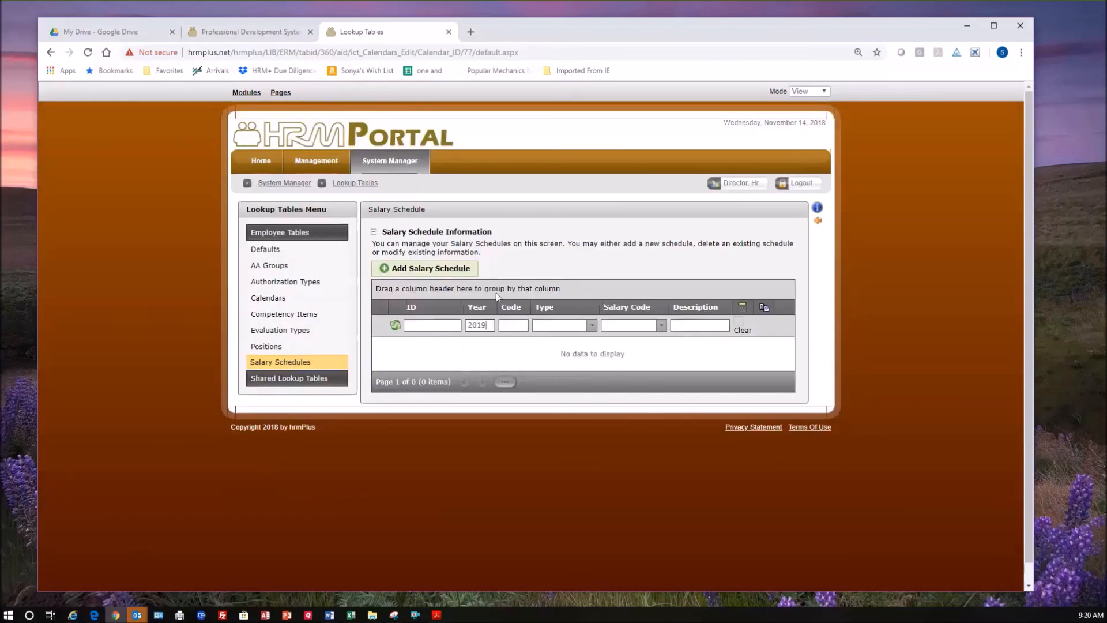
click(395, 326)
scroll(484, 340, down, 2)
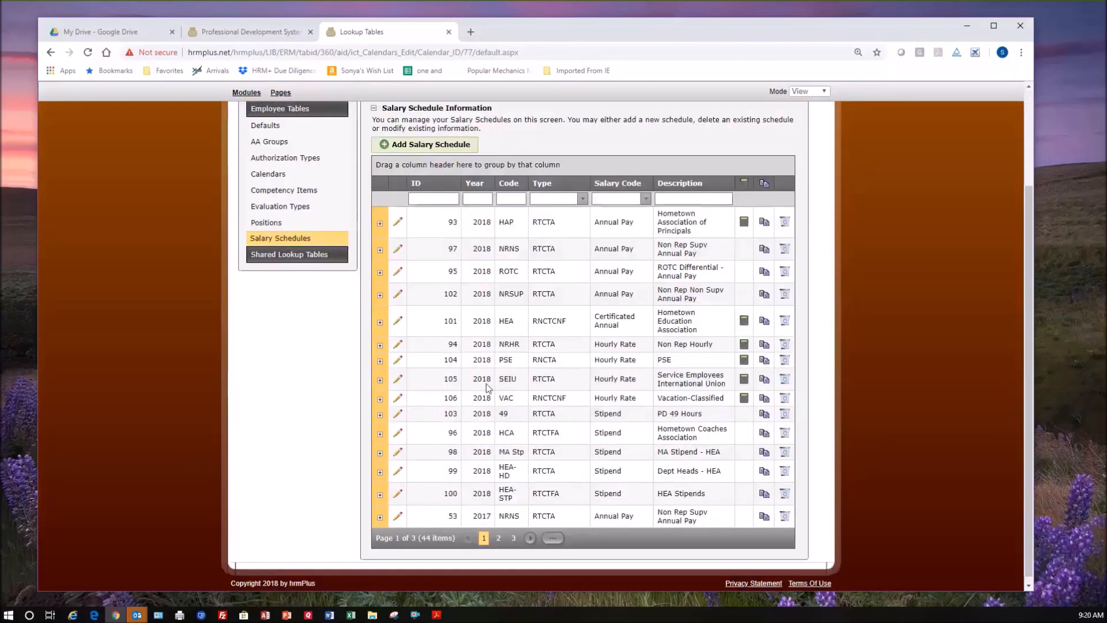
Sort the salary schedules by year and delete the extra HAP copy with ID 113.
click(477, 181)
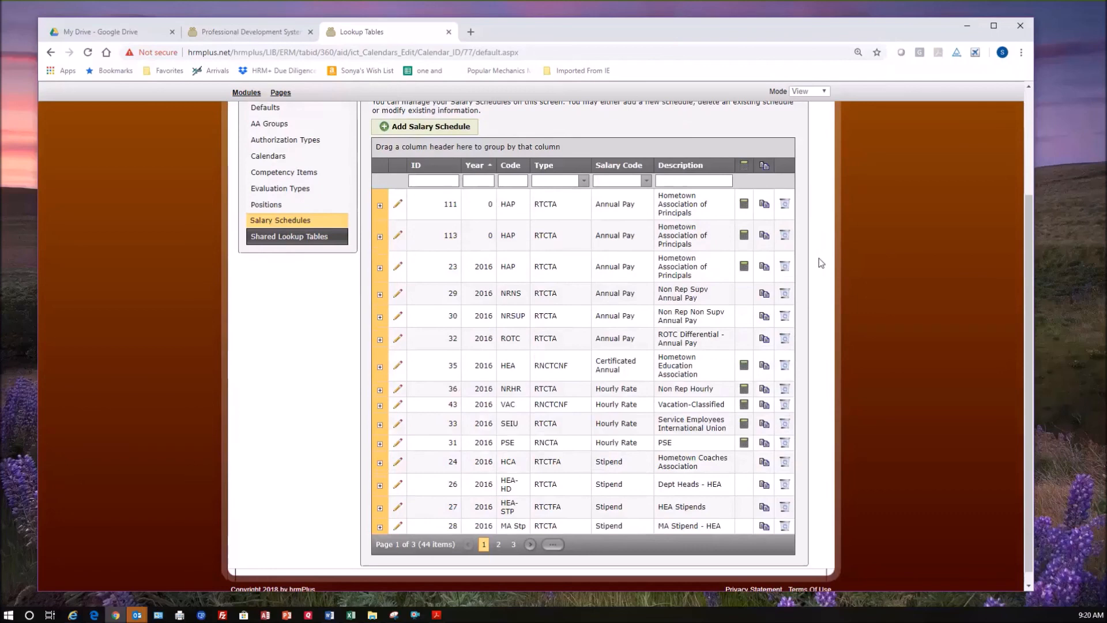
click(785, 235)
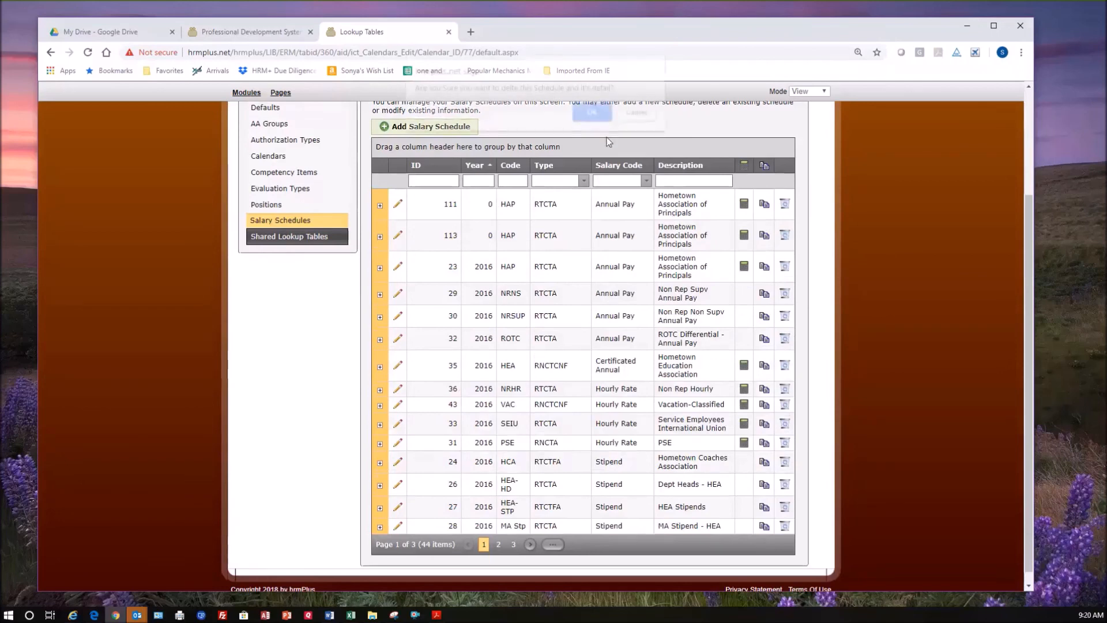
key(Return)
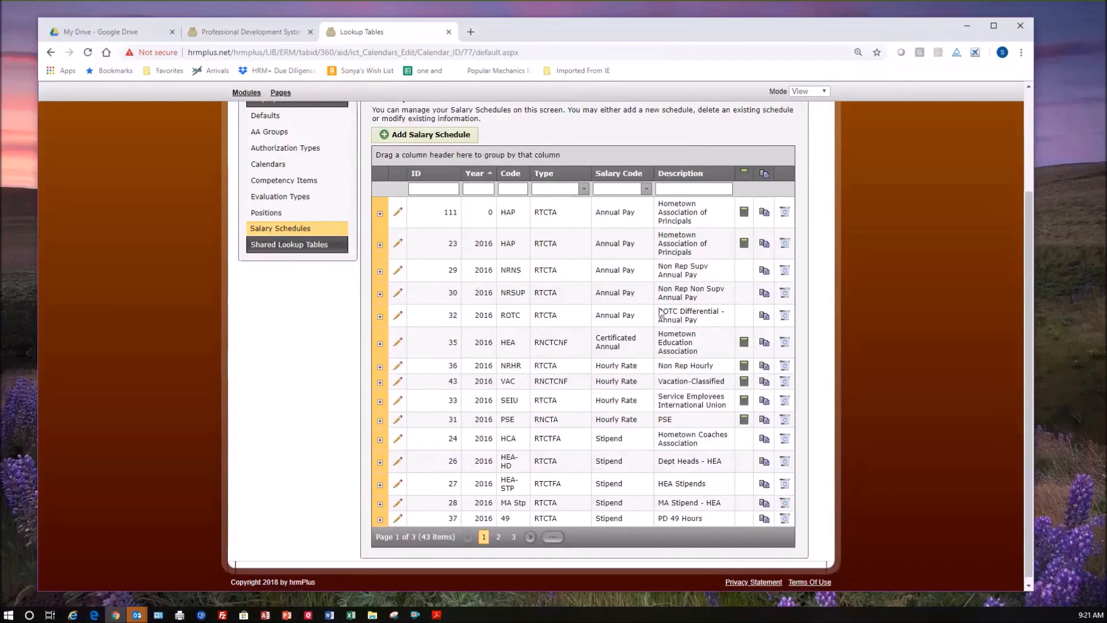
Open the HAP salary schedule with ID 111 for editing, set its year to 2019 and check its code.
click(398, 212)
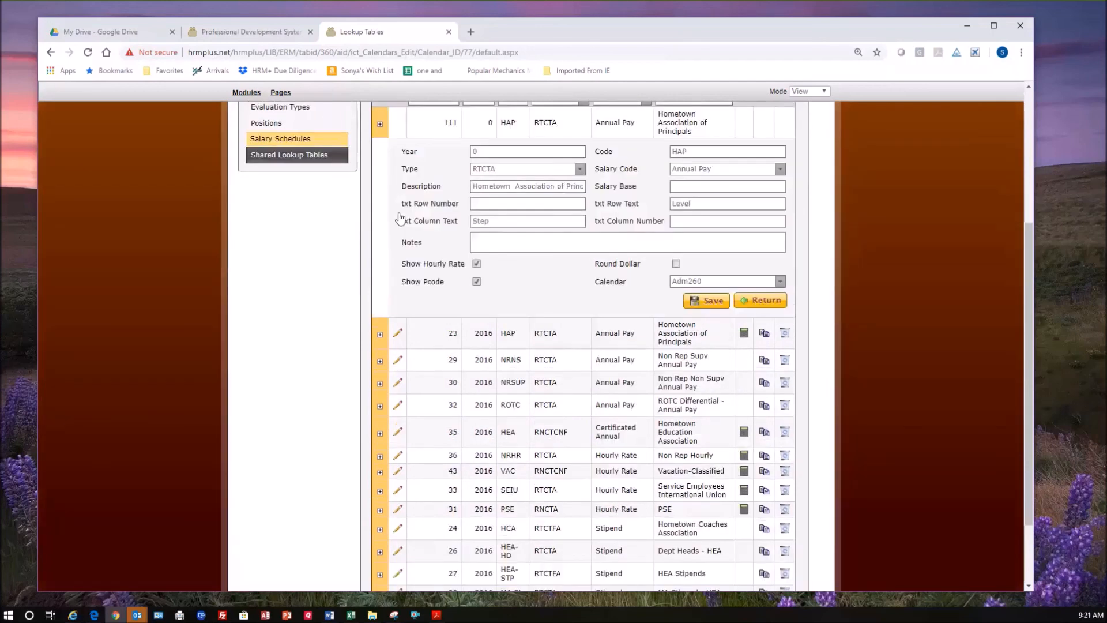
scroll(498, 184, up, 1)
click(478, 209)
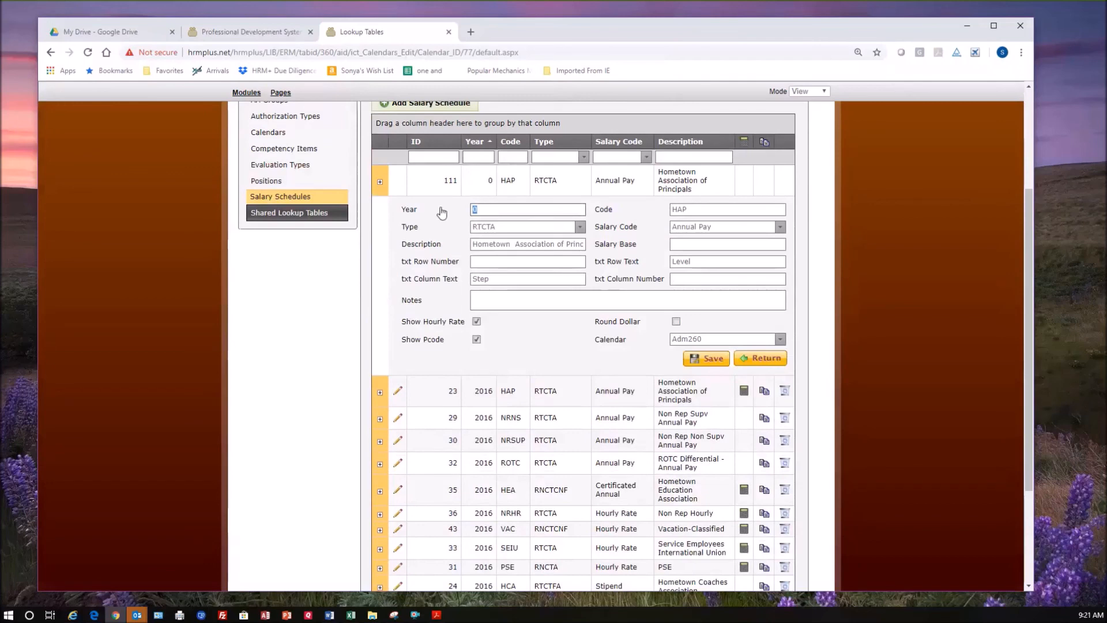
text(2019)
click(699, 209)
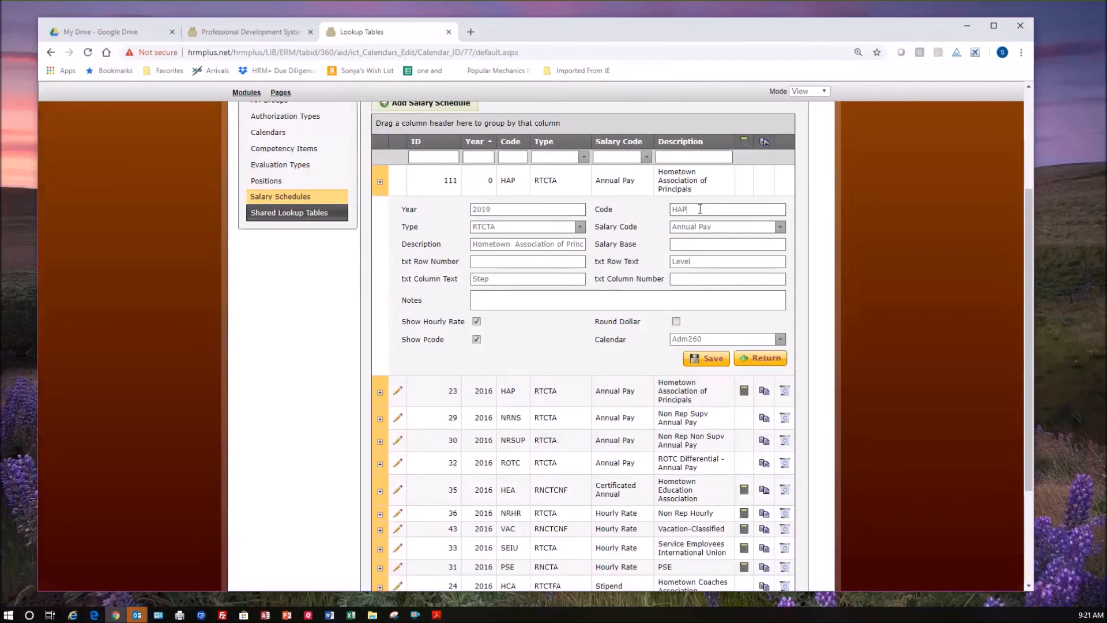
double_click(667, 211)
click(694, 210)
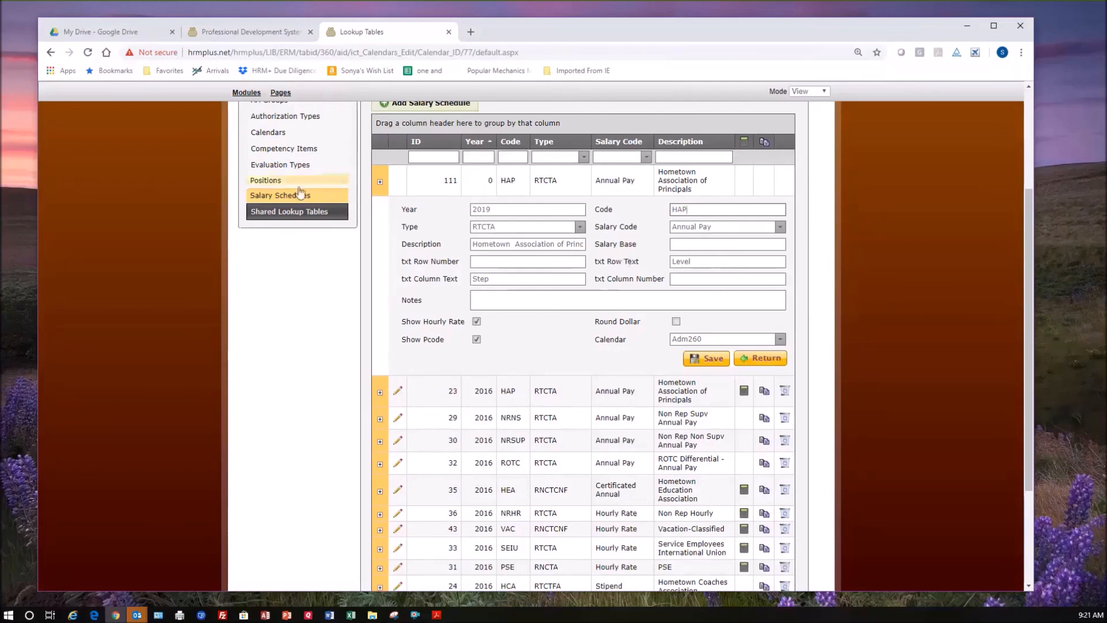
drag(694, 209, 646, 209)
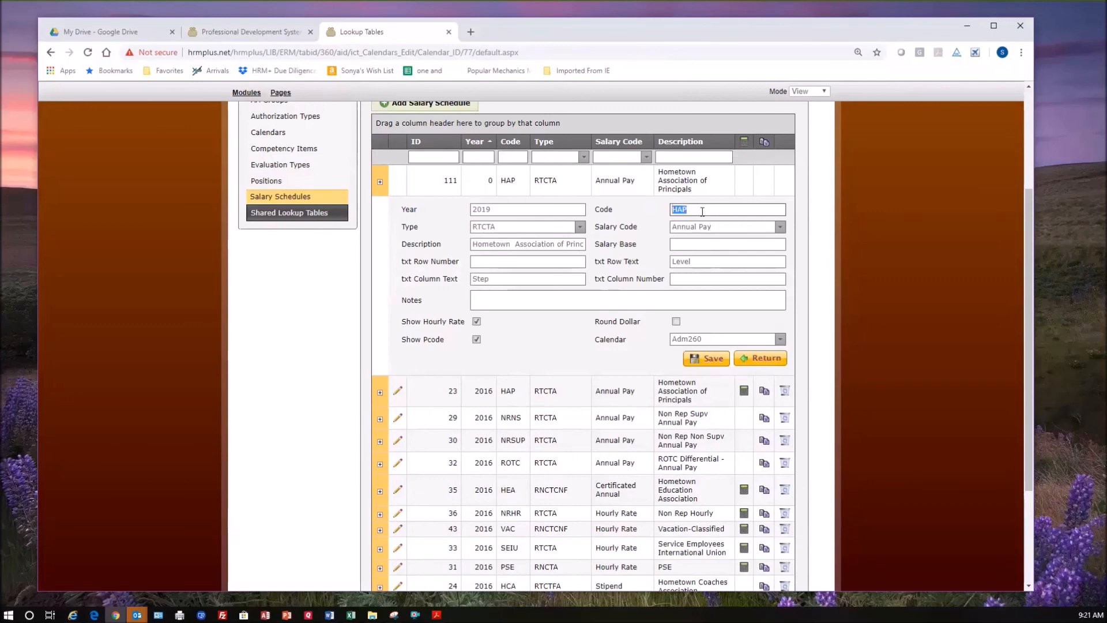
Examine the Type options of the HAP schedule and its row and column text fields.
click(579, 226)
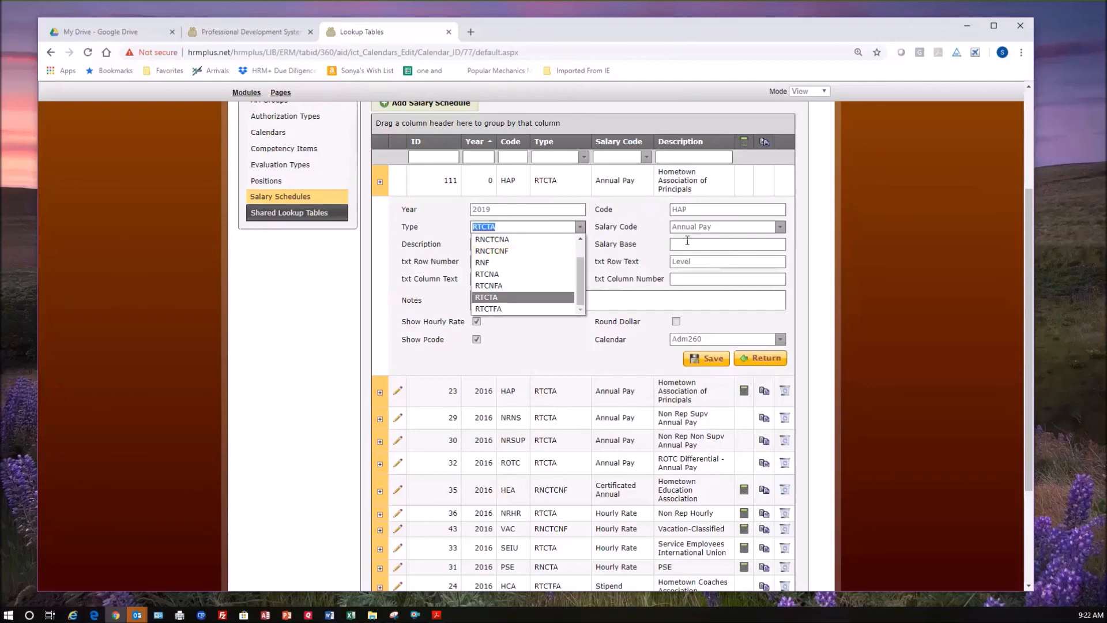
click(478, 228)
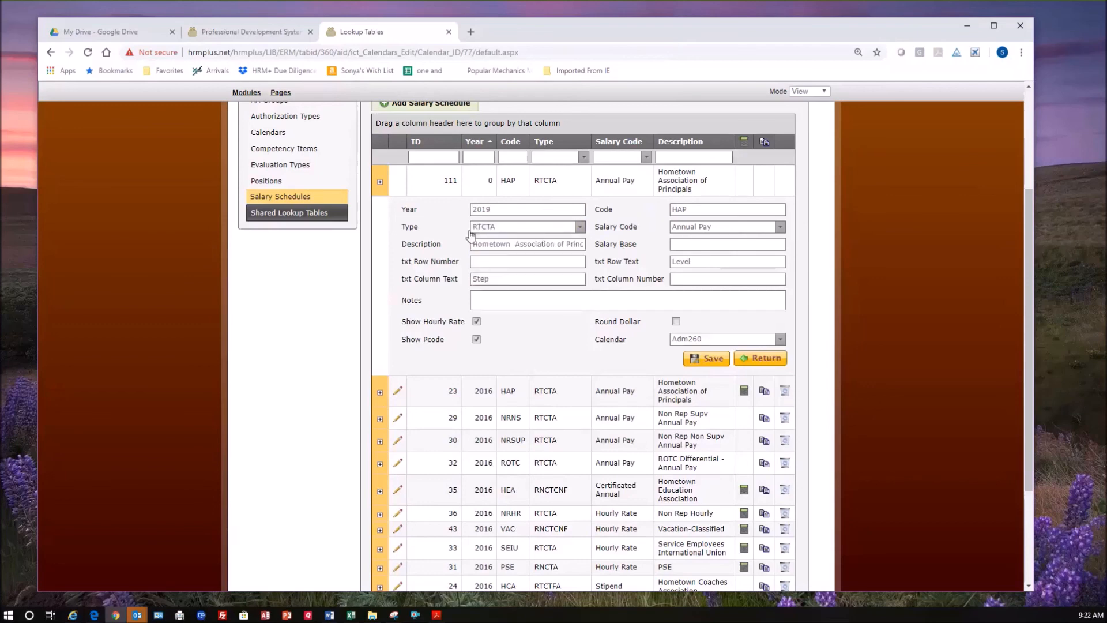
click(483, 228)
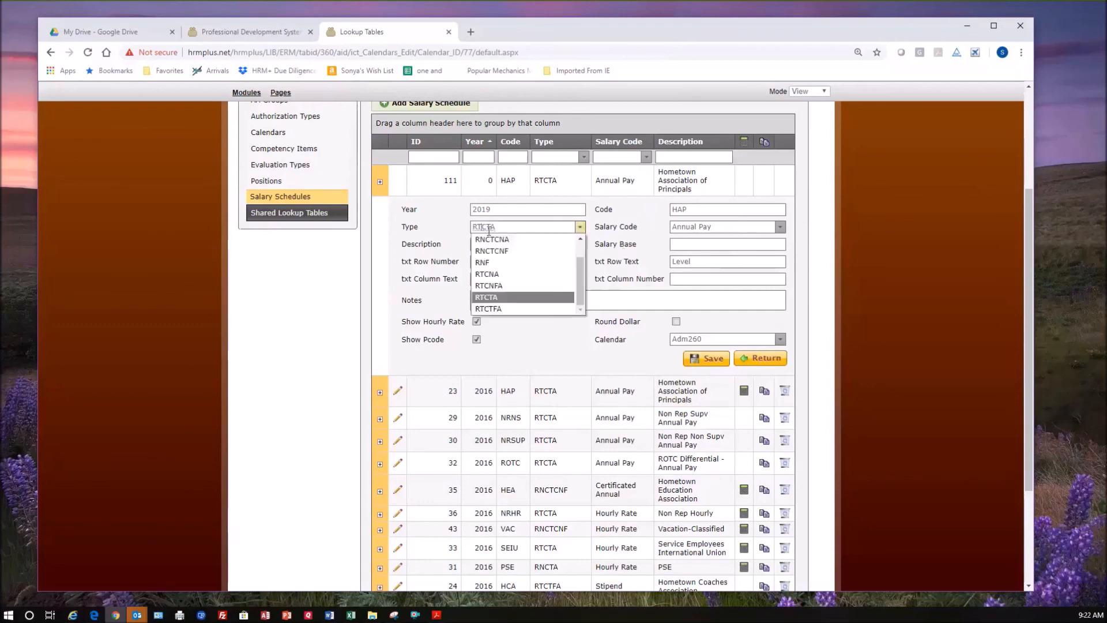
click(505, 229)
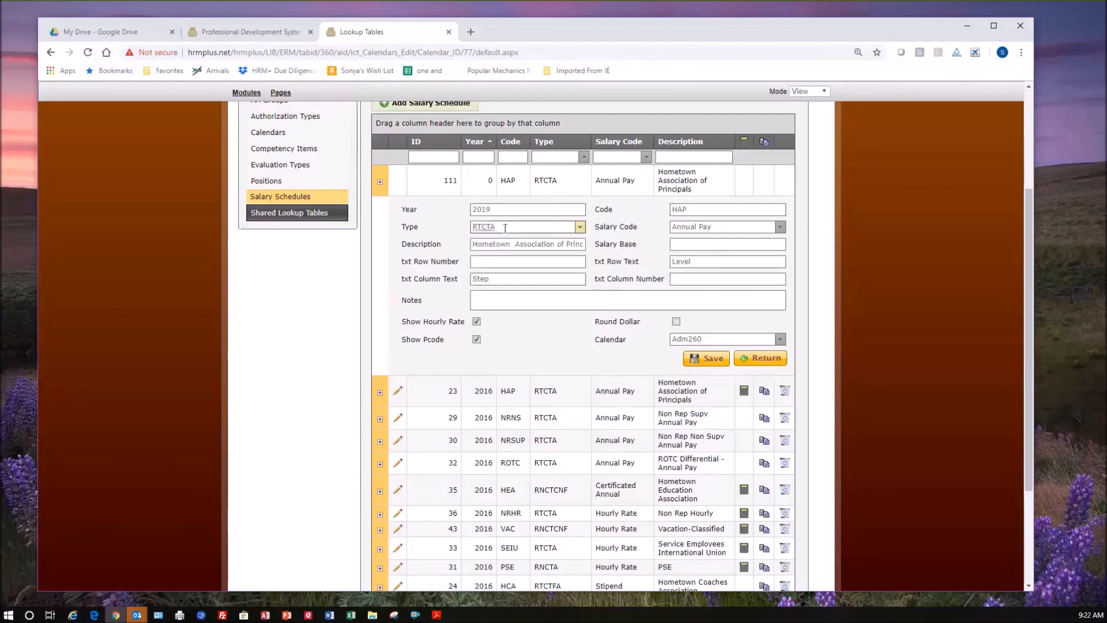
click(505, 229)
click(633, 297)
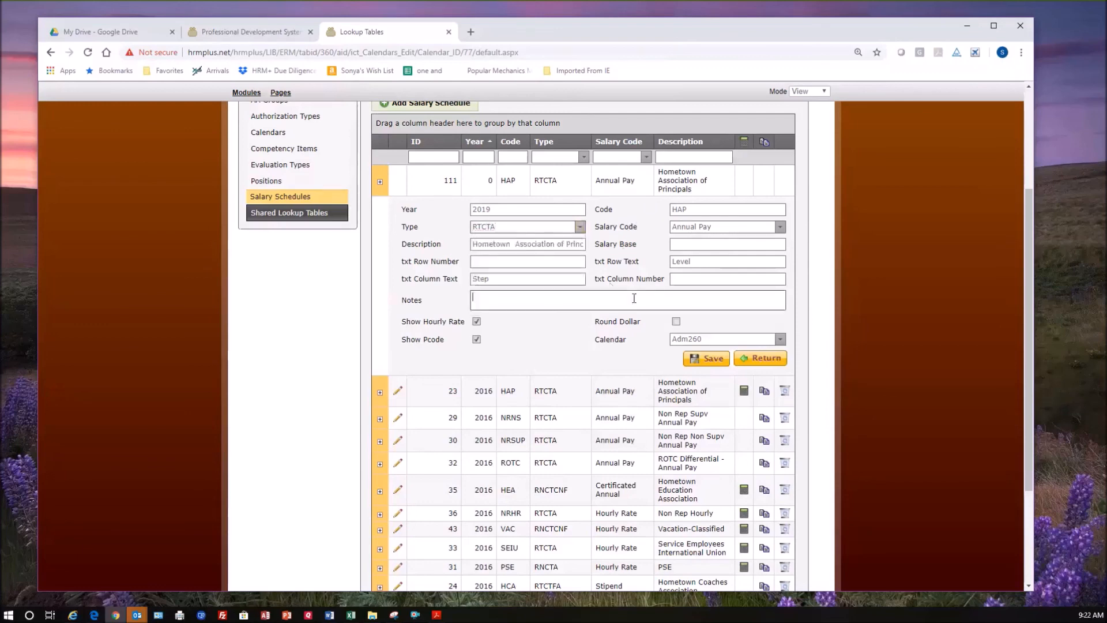
drag(602, 262, 632, 262)
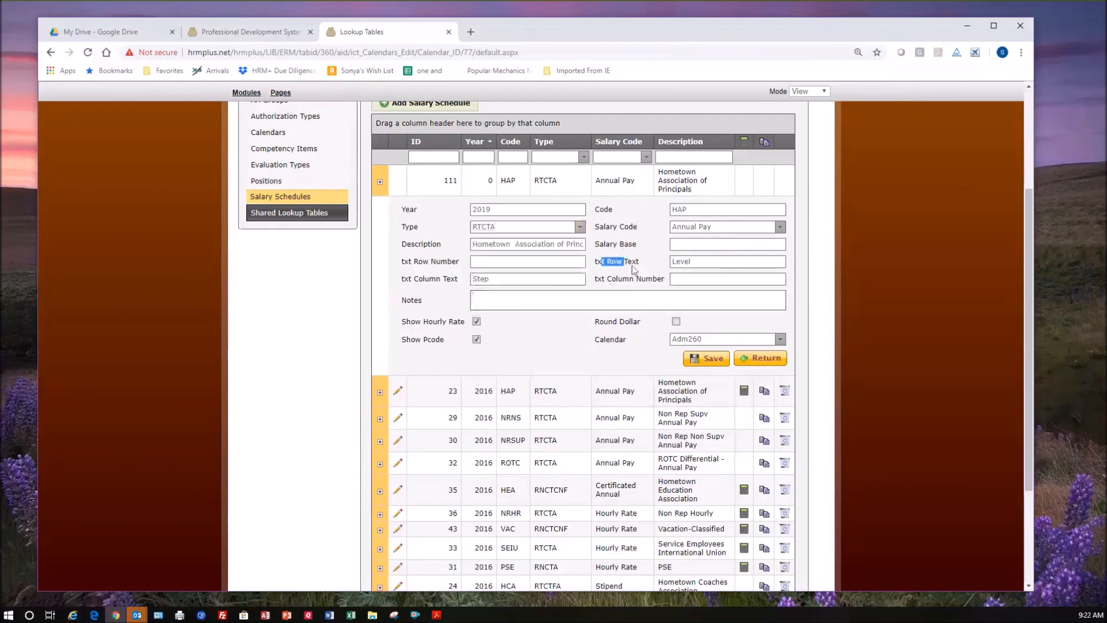
click(707, 263)
click(501, 279)
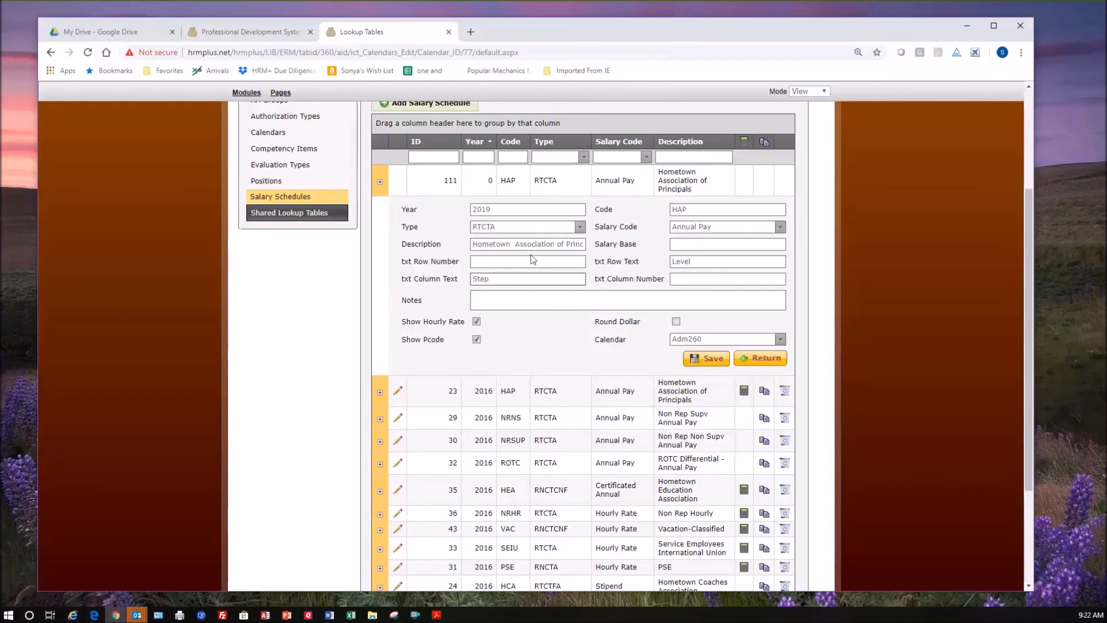
Look through the Salary Code options and review the description, salary base, row, column and notes fields of the HAP schedule.
click(780, 228)
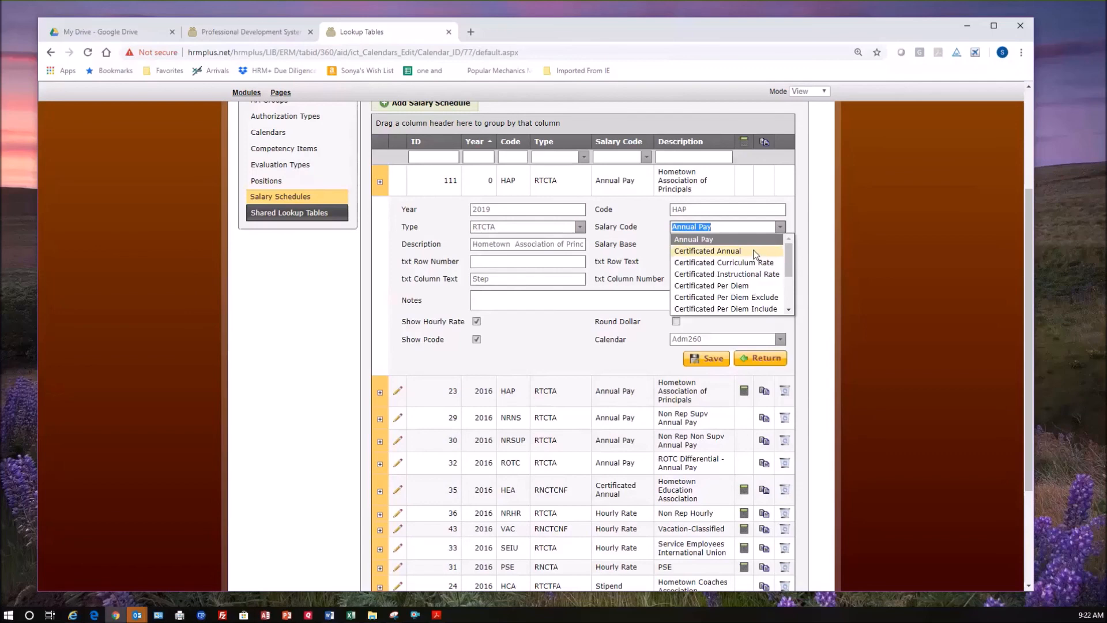
scroll(723, 285, down, 2)
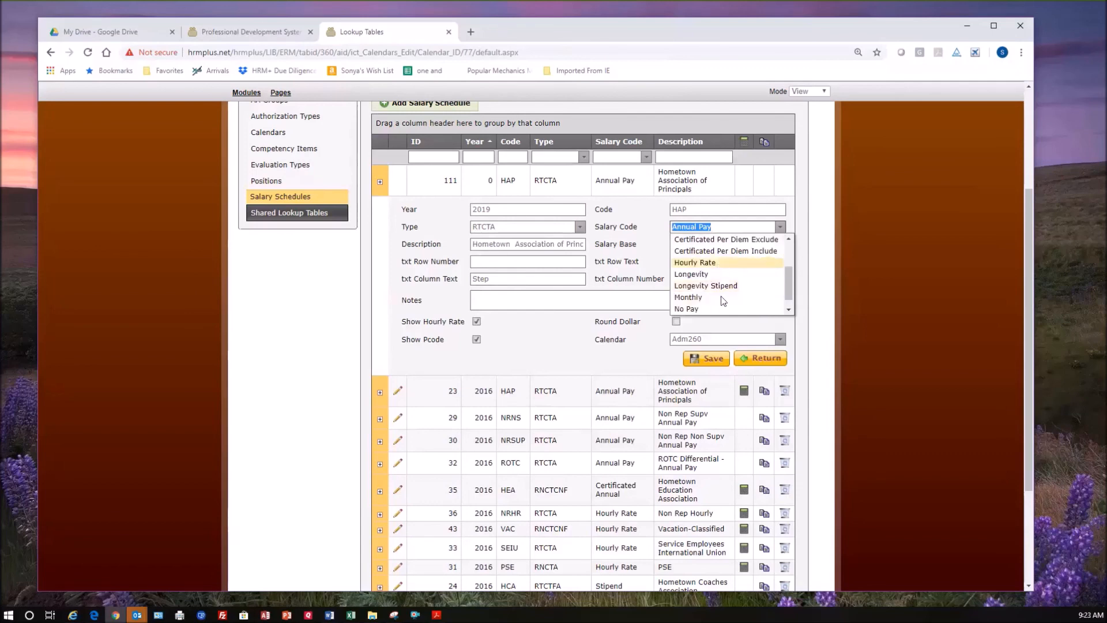
scroll(715, 303, down, 1)
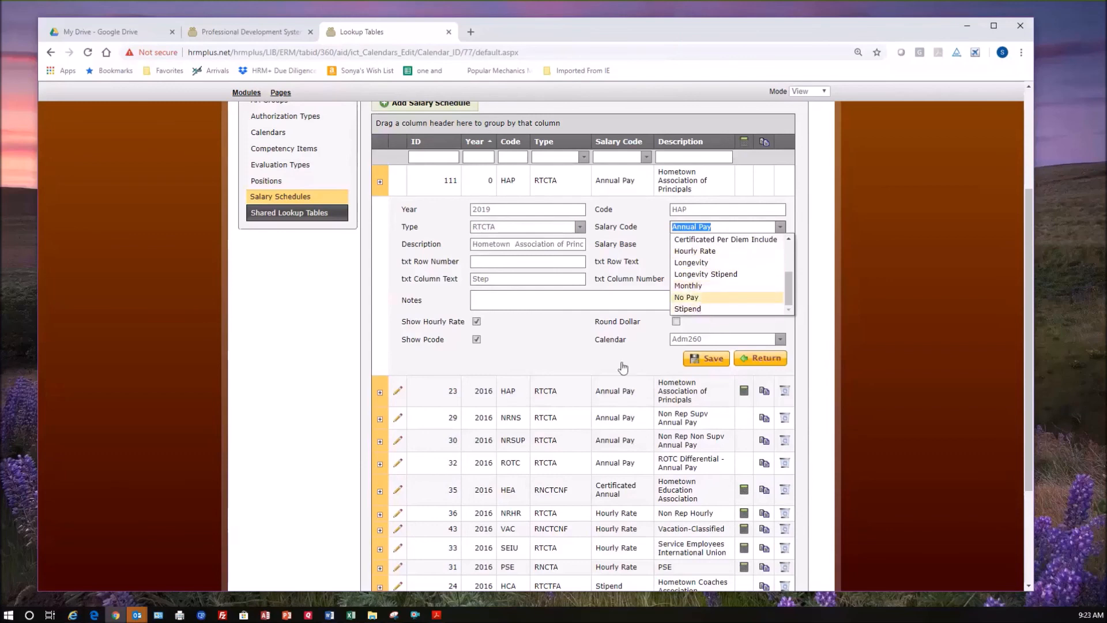
click(479, 241)
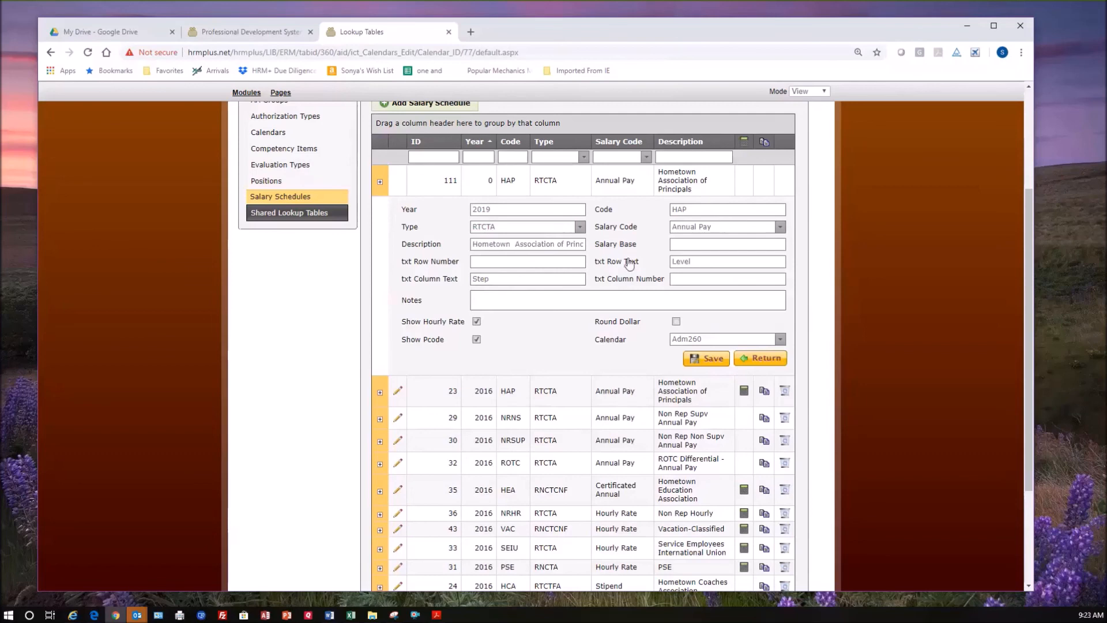
click(690, 243)
click(544, 262)
click(549, 277)
click(496, 302)
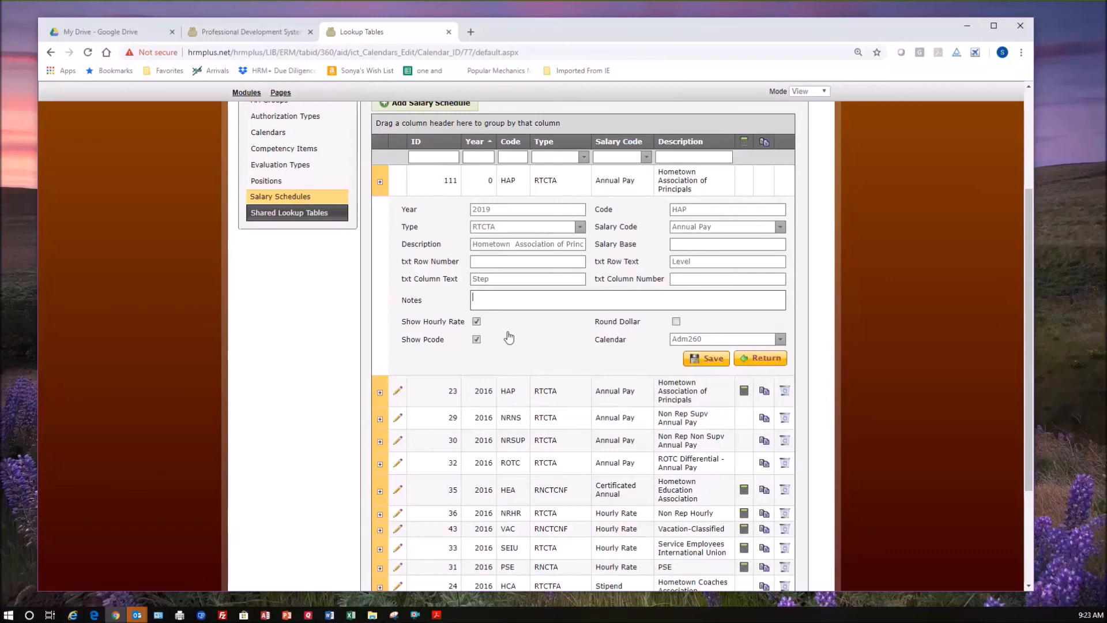
Enable Round Dollar for the HAP schedule, review its salary code and return to the schedule list without saving.
click(676, 322)
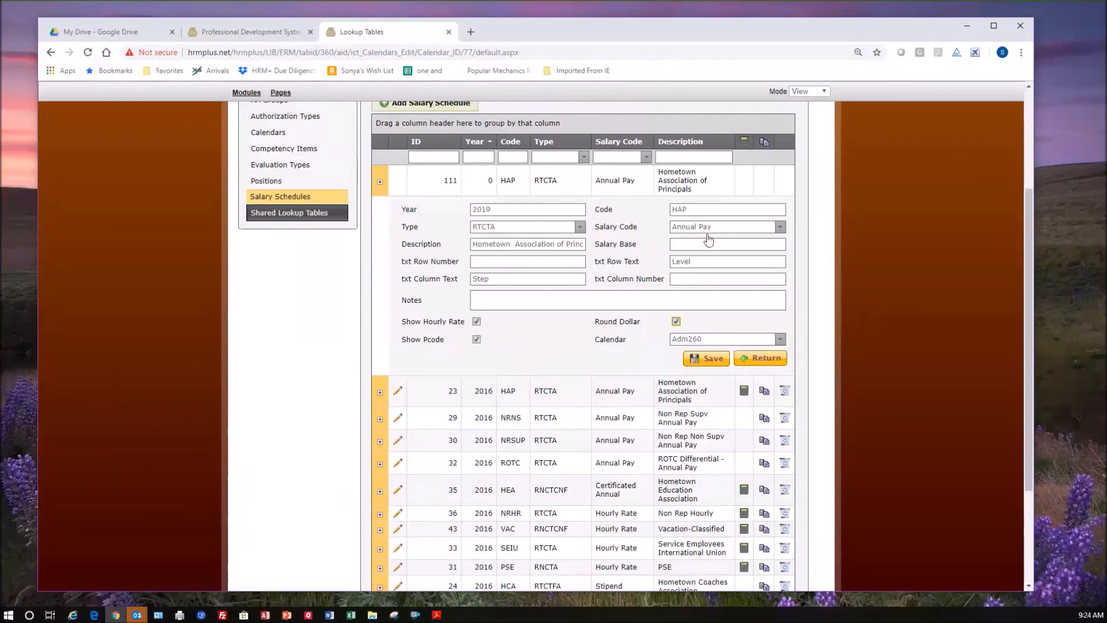
drag(725, 227, 680, 227)
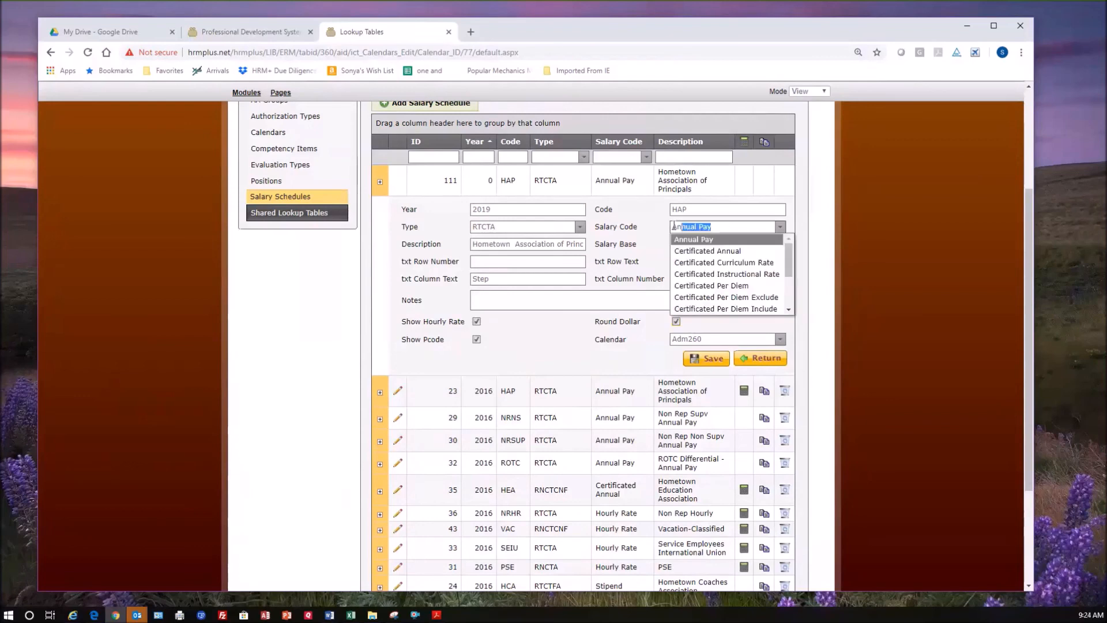
click(563, 345)
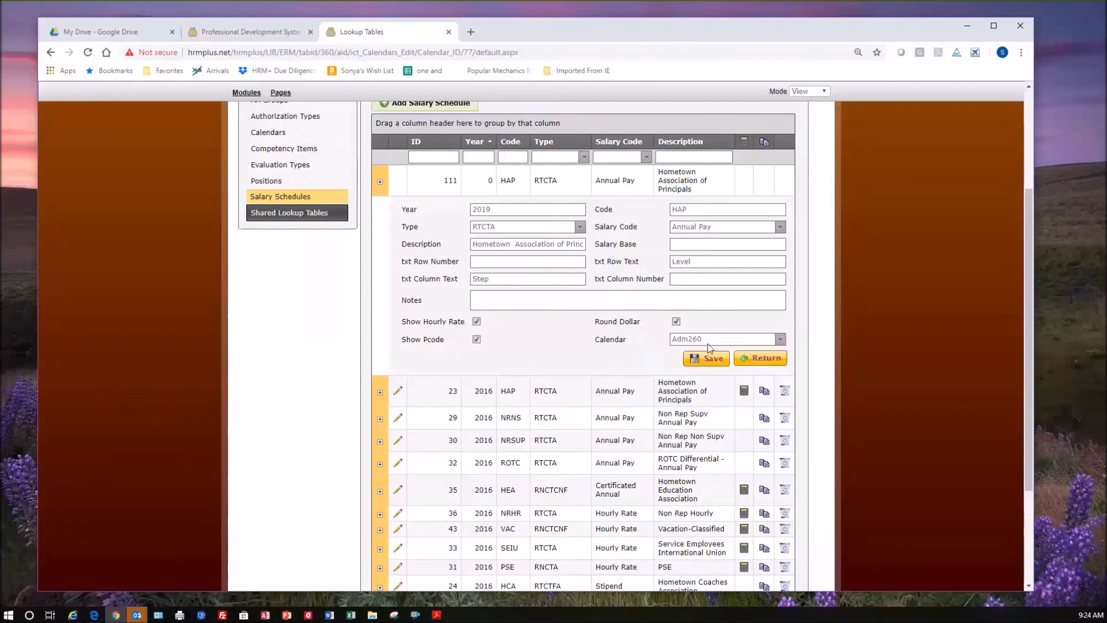
click(761, 359)
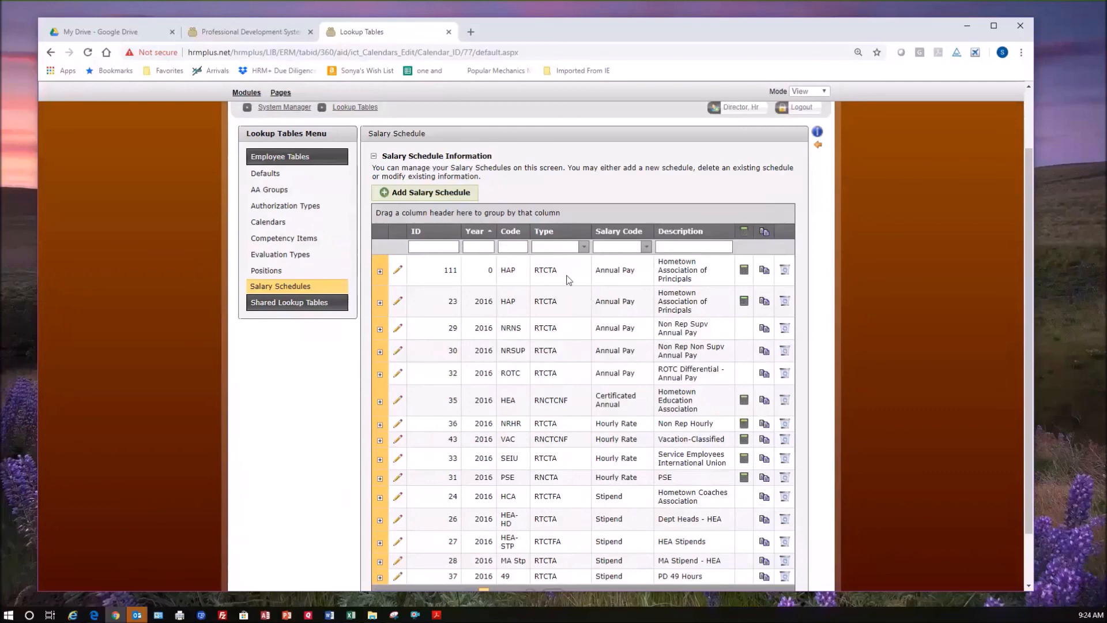
Filter the salary schedules to the year 2018.
text(2018)
key(Return)
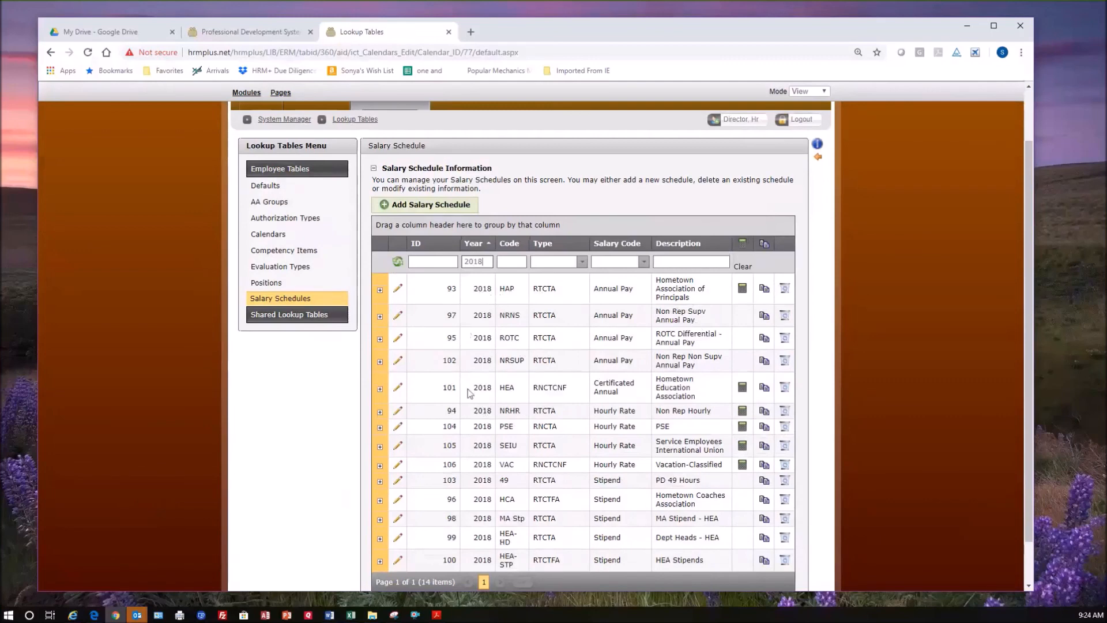
Open the 2018 HEA schedule for editing, examine its type, column text and salary base, and return to the list.
click(398, 387)
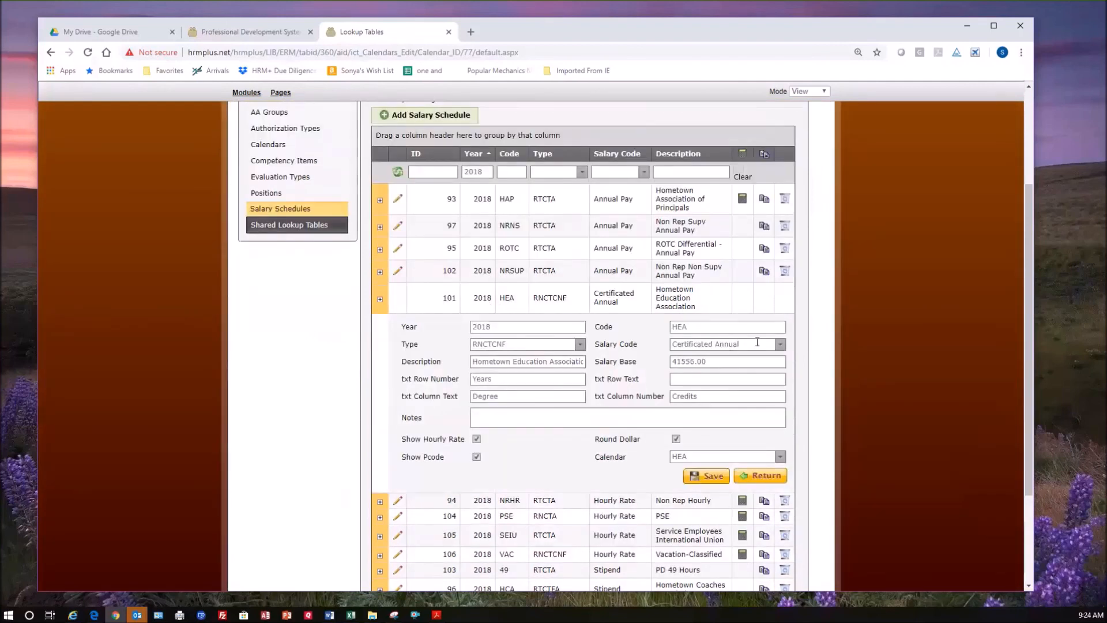
click(509, 345)
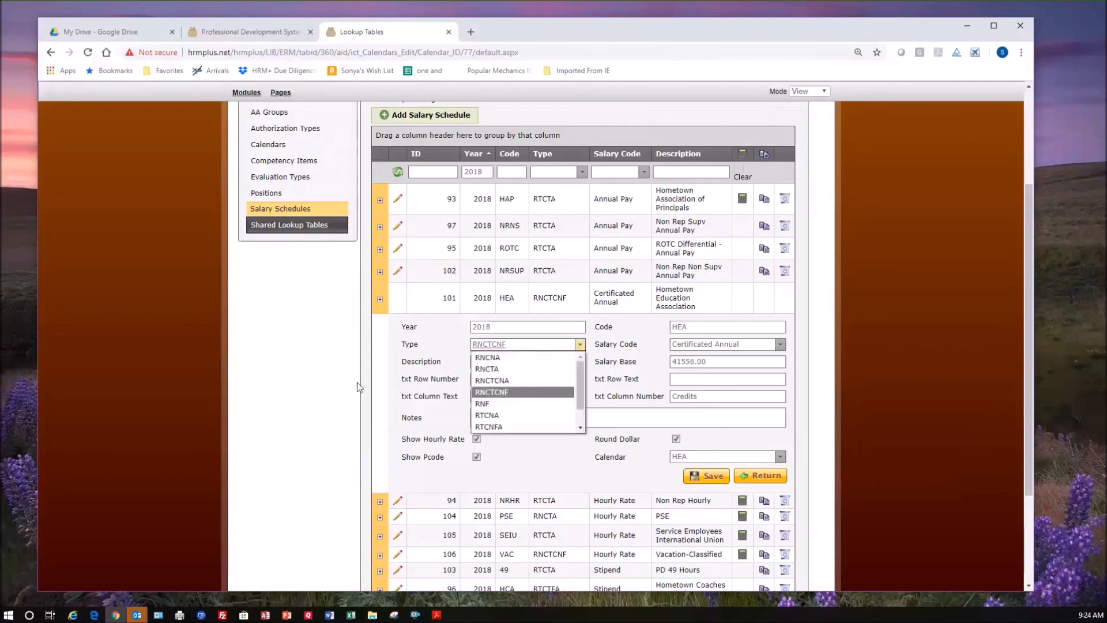
click(381, 387)
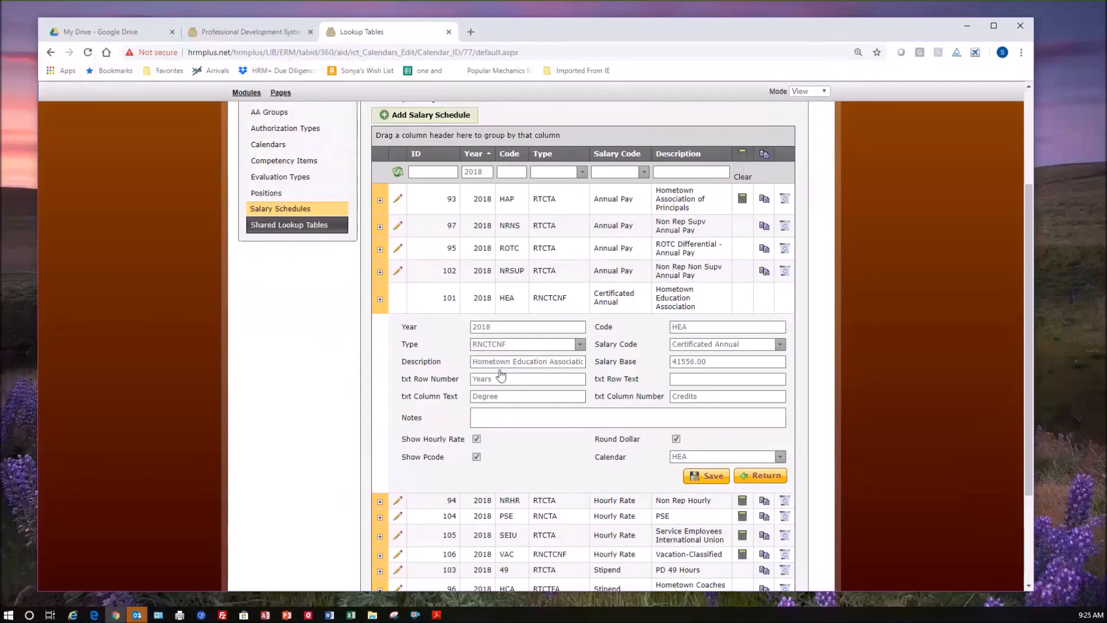
click(520, 396)
click(645, 363)
click(641, 361)
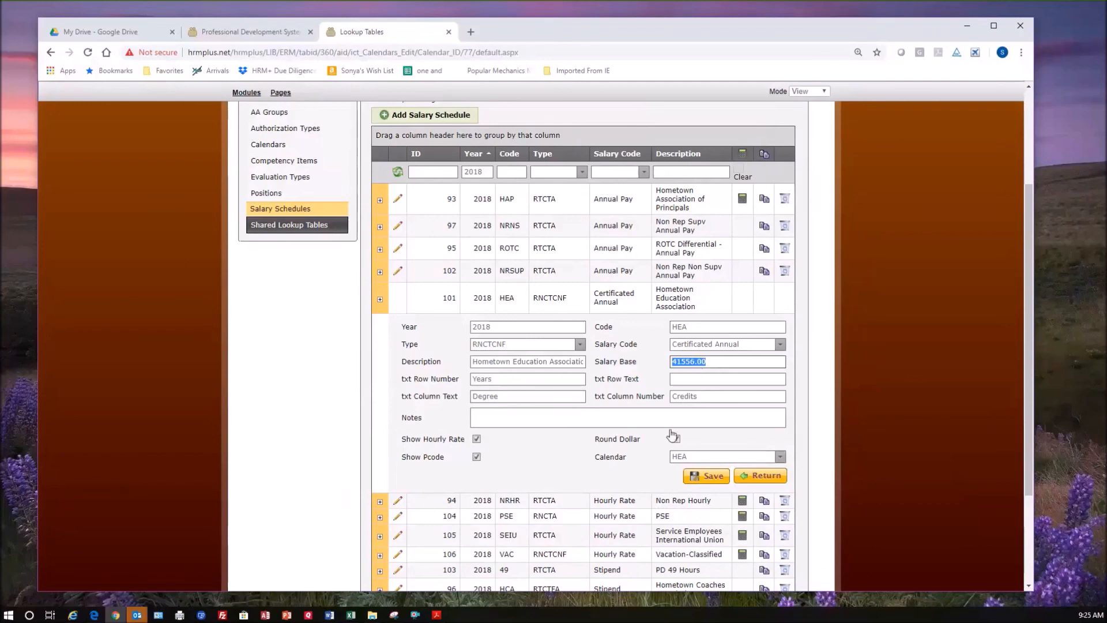
click(761, 480)
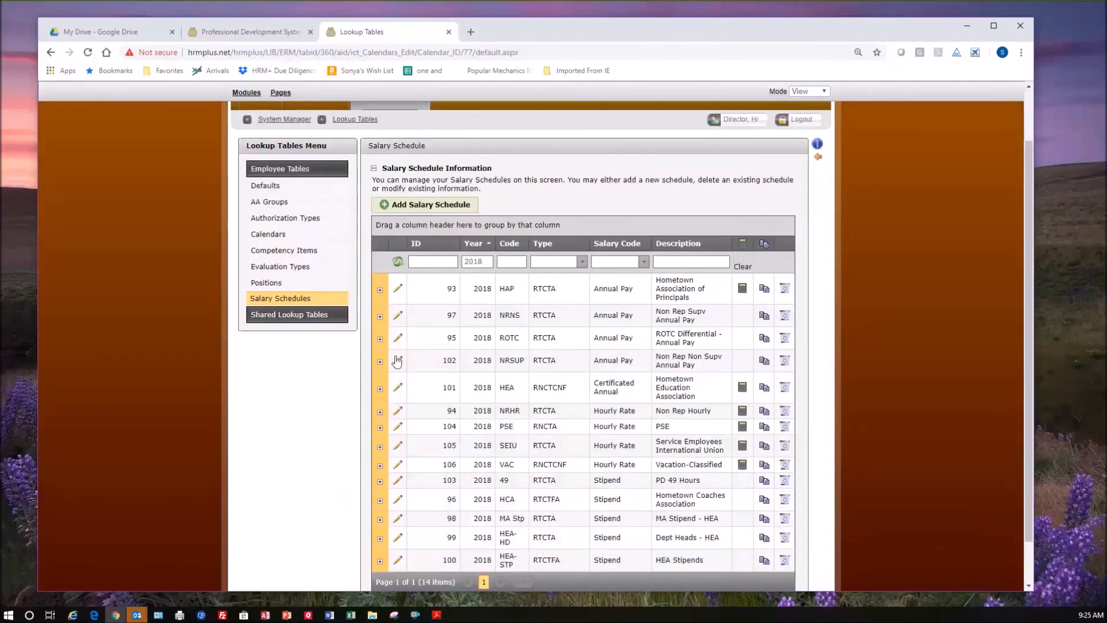
Expand the 2018 HEA schedule and look through its detail rows.
click(380, 388)
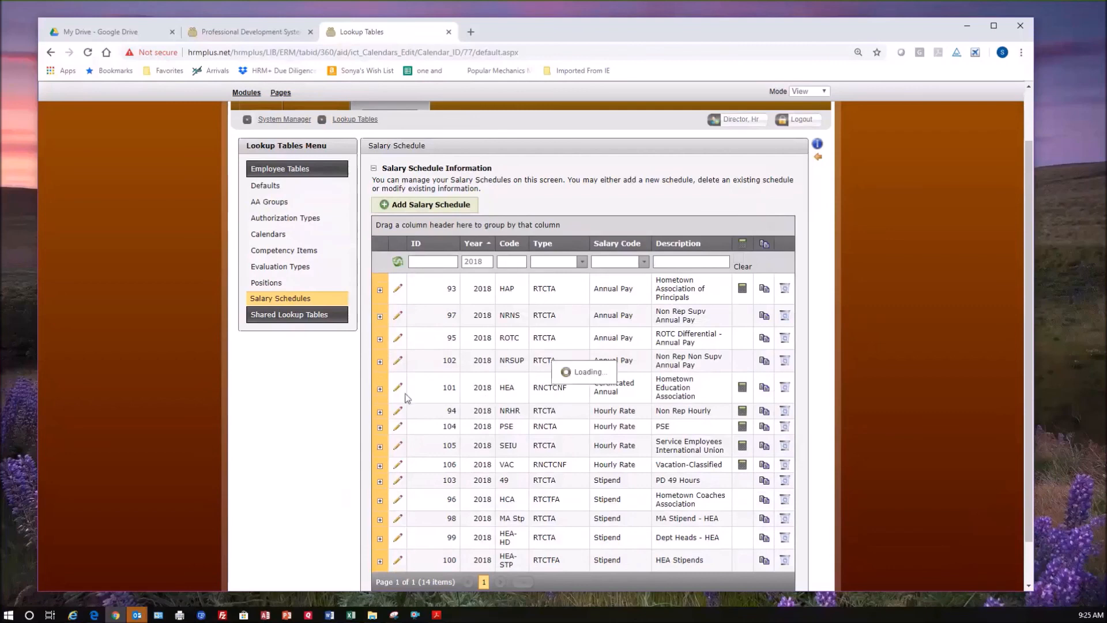
scroll(512, 374, down, 15)
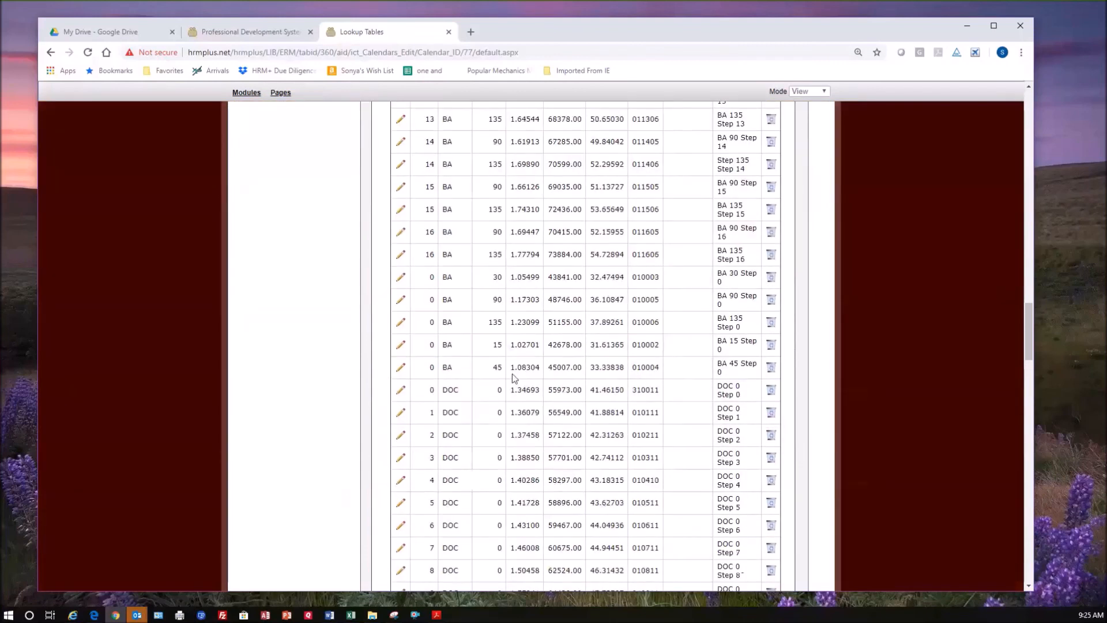
scroll(512, 375, up, 15)
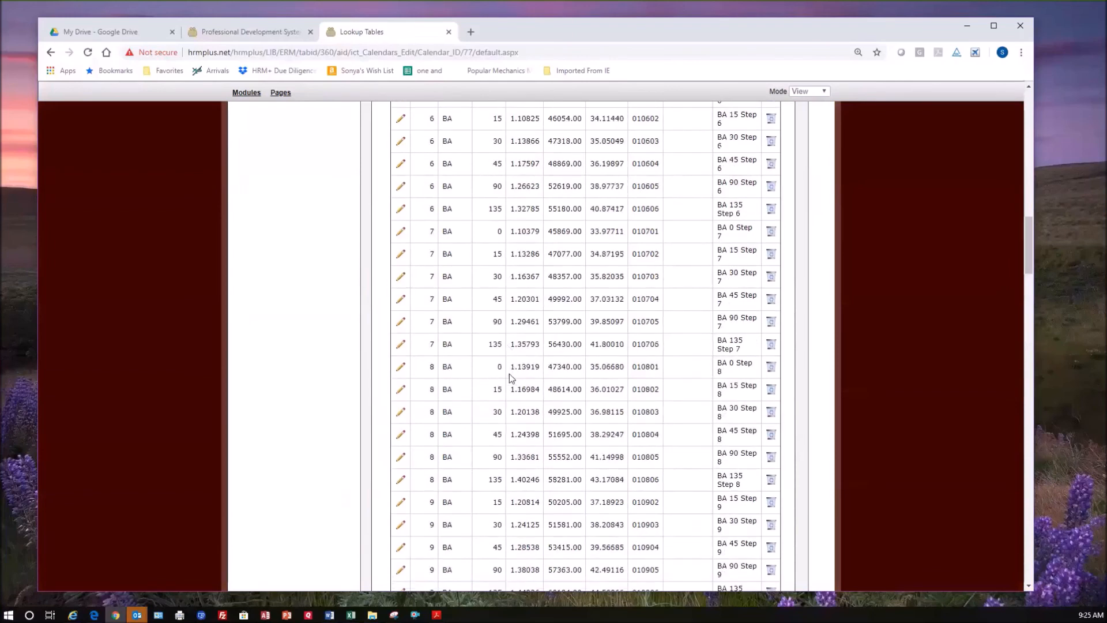
scroll(495, 297, up, 4)
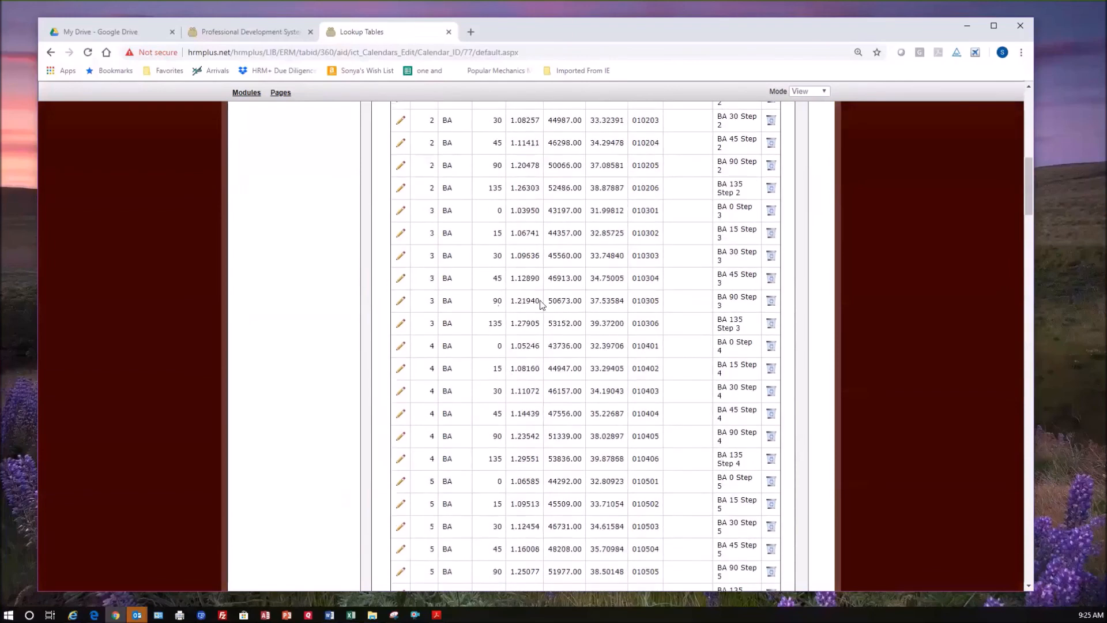
Open the BA 135 Step 2 detail row, examine its pCode and Next pCode fields, and return without saving.
click(401, 189)
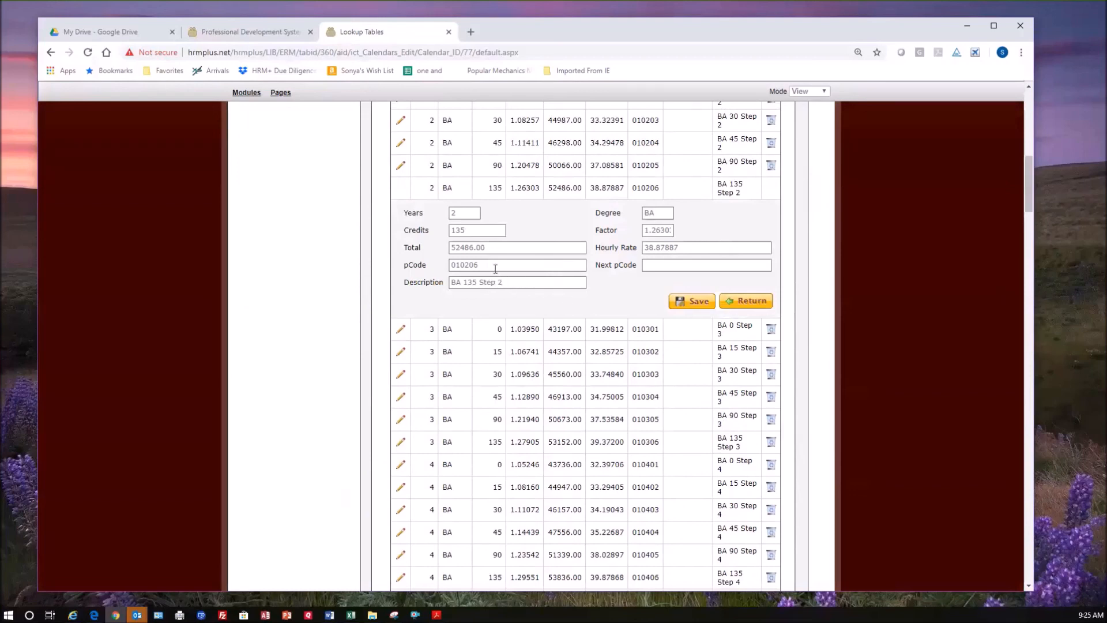
drag(496, 269, 437, 269)
click(497, 266)
drag(446, 265, 481, 265)
click(487, 266)
click(663, 265)
click(754, 302)
Collapse the HEA schedule details, expand the 2018 PSE schedule and look through its level and step rows.
scroll(565, 288, up, 10)
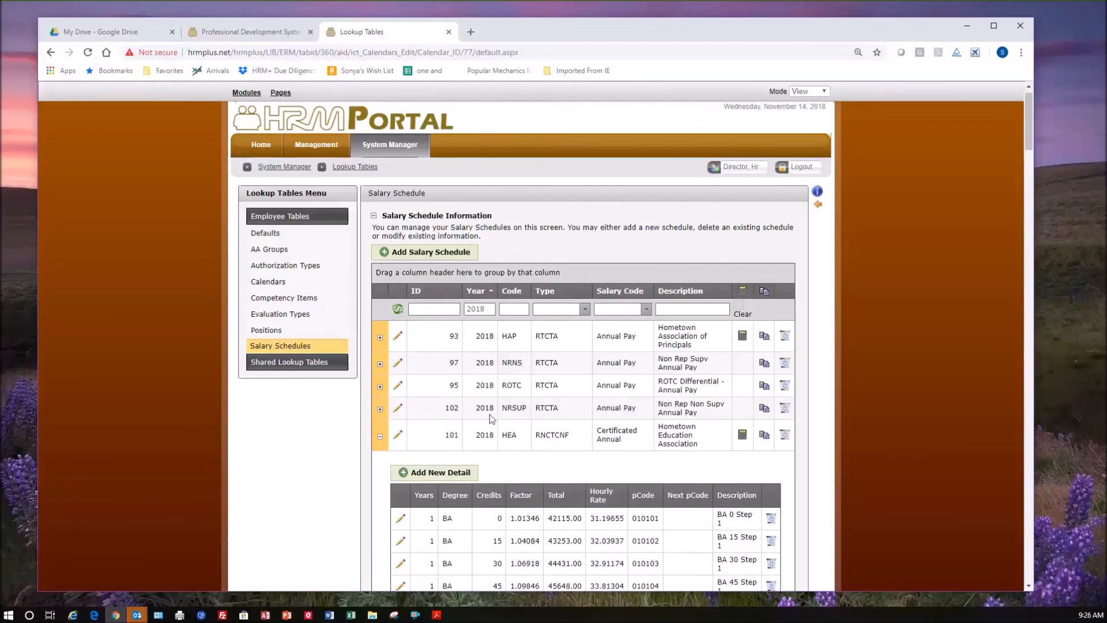
click(380, 436)
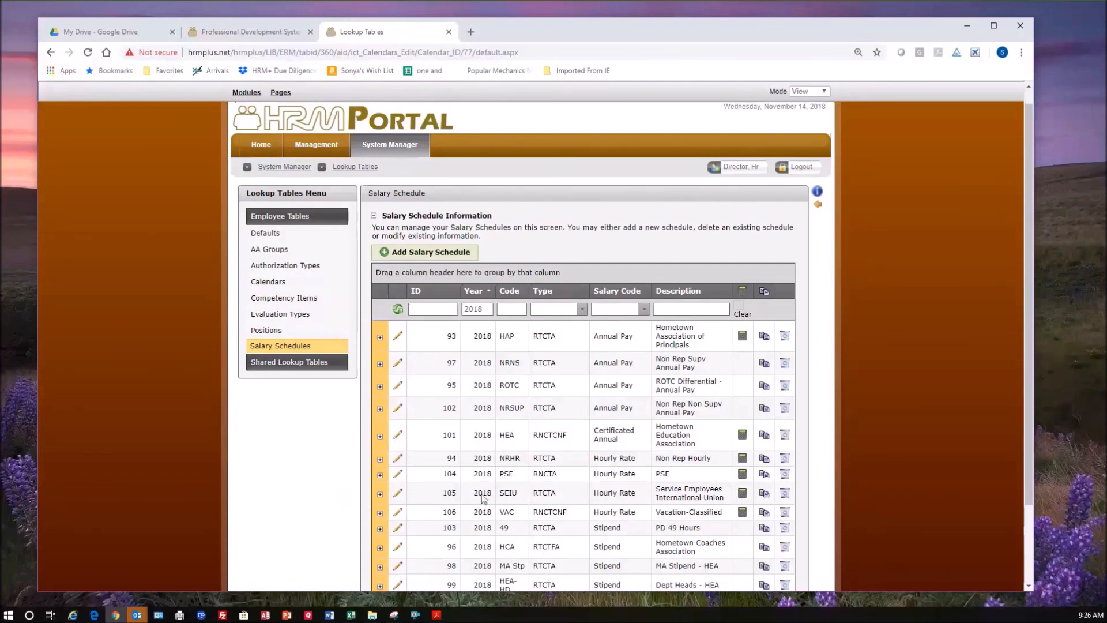
click(379, 476)
scroll(493, 495, down, 2)
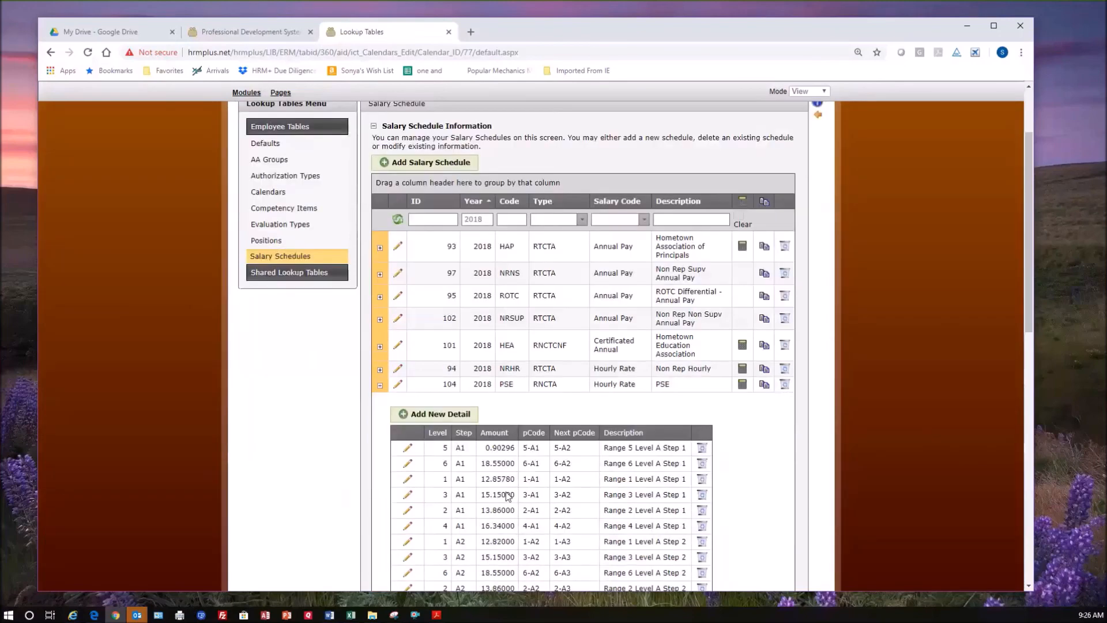
scroll(484, 495, down, 2)
scroll(465, 495, down, 2)
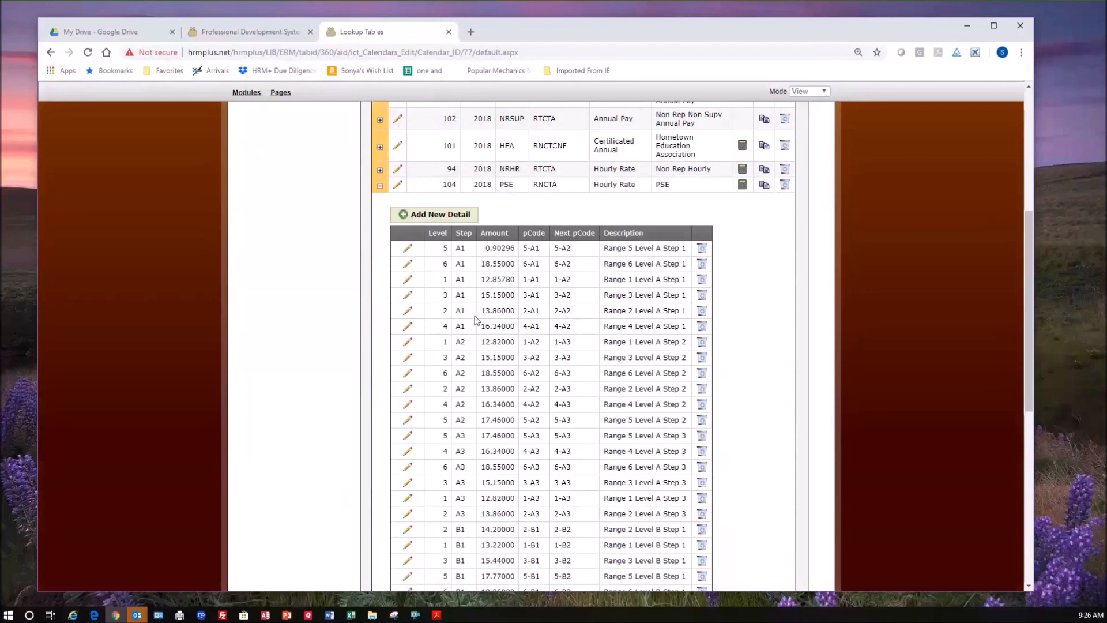
Open the Range 3 Level A Step 1 detail row of the PSE schedule and examine its pCode and Next pCode.
click(408, 296)
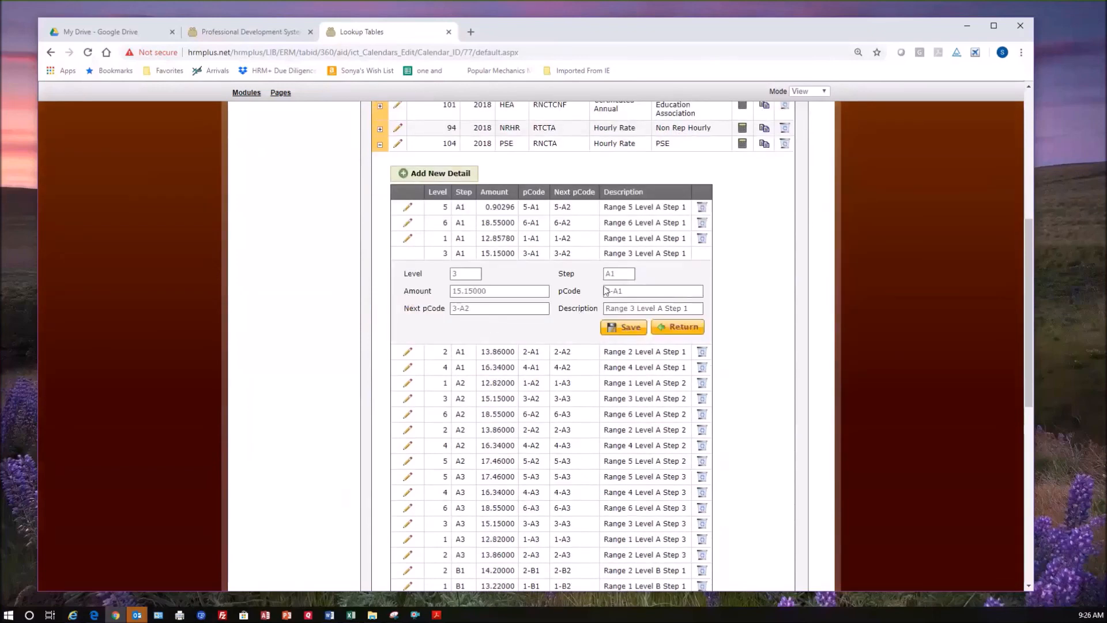
click(635, 292)
click(485, 309)
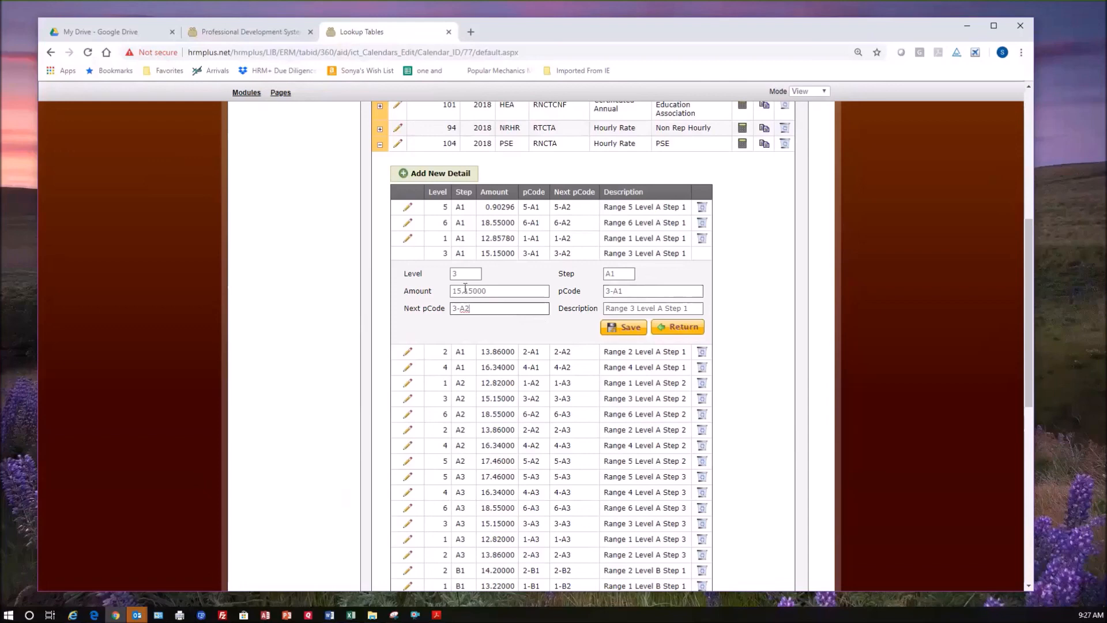
Examine the Next pCode field of the Range 3 Level A Step 1 detail and return without saving.
triple_click(489, 309)
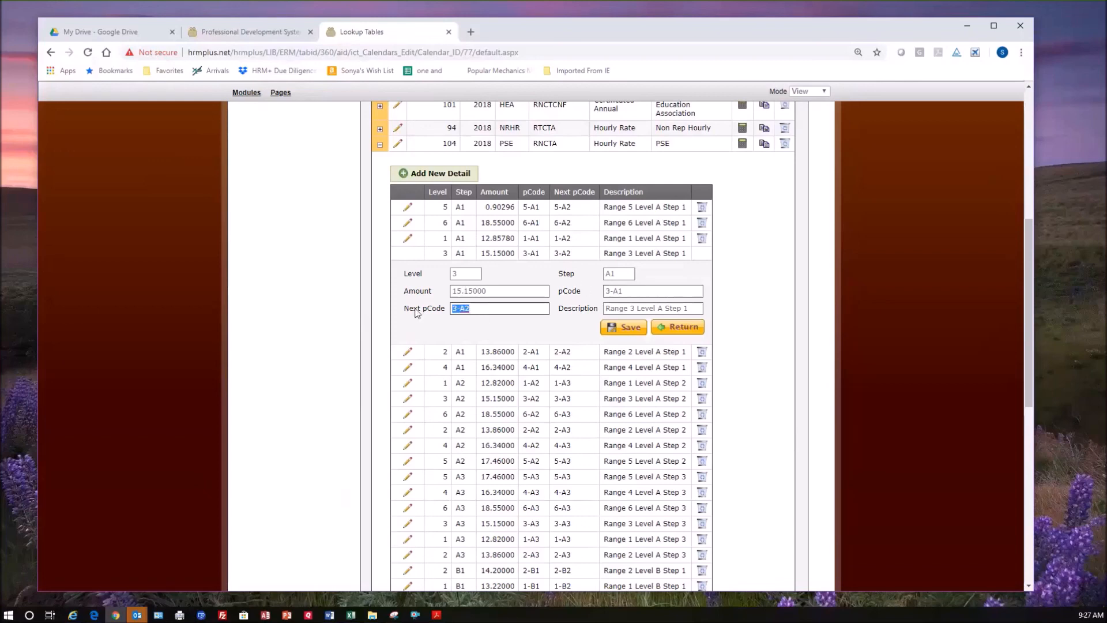
click(473, 309)
click(681, 329)
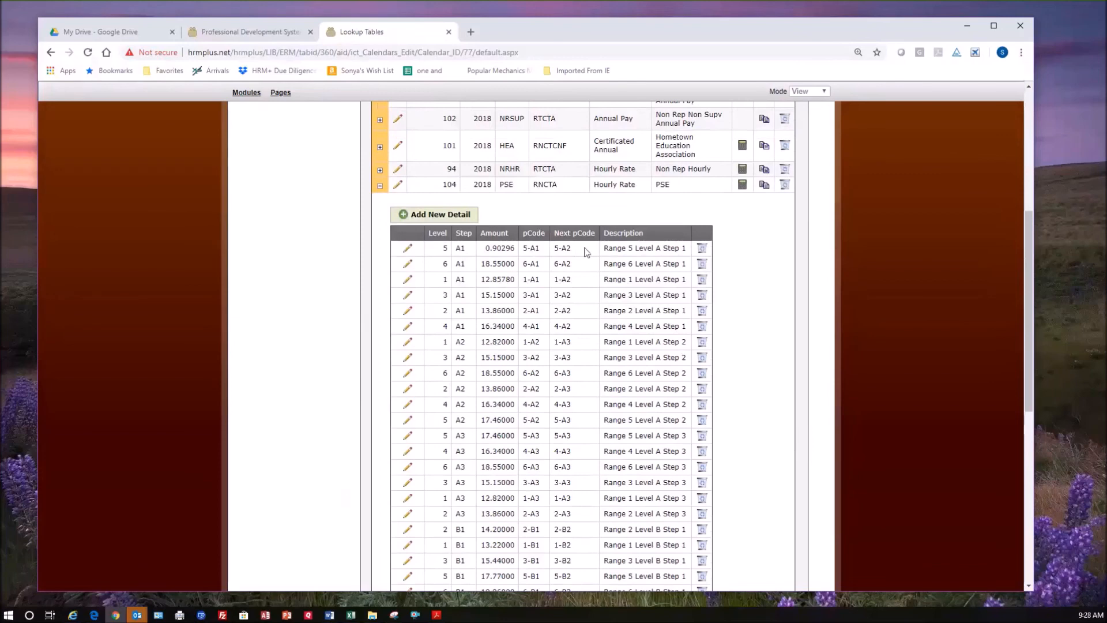
Sort the PSE schedule details by Level and look through how each pCode leads to its Next pCode.
click(438, 236)
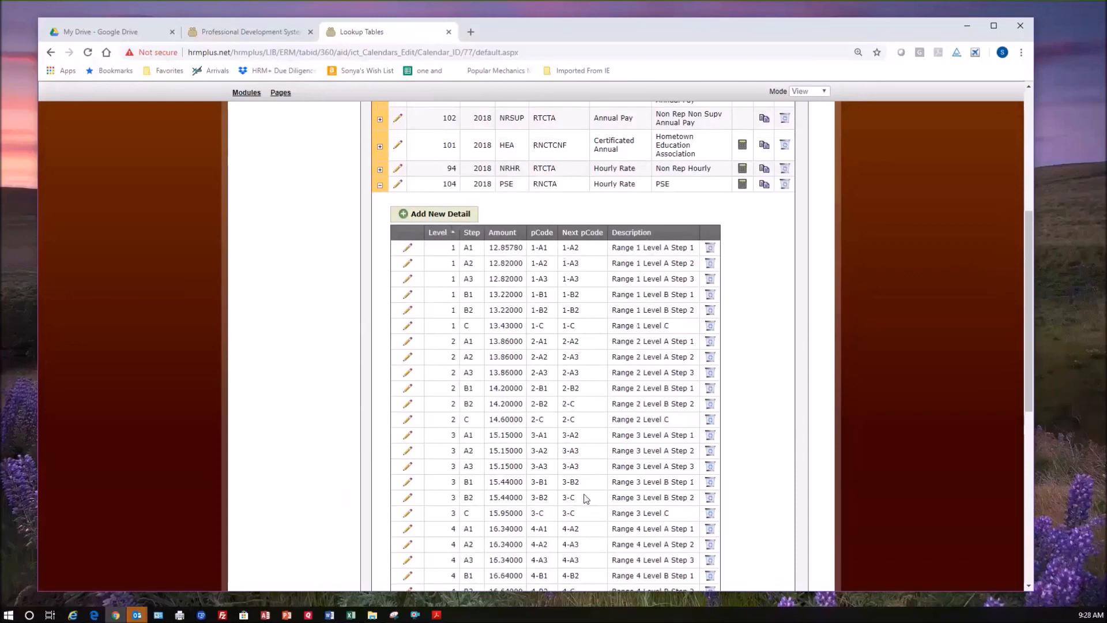
scroll(586, 498, down, 1)
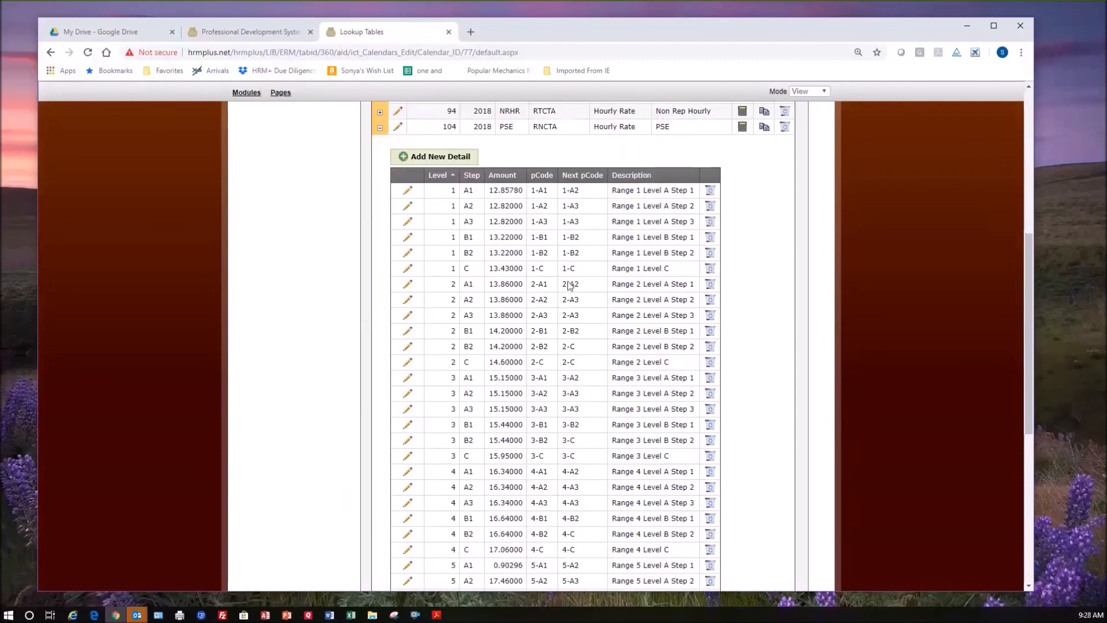
scroll(571, 392, down, 3)
scroll(571, 392, up, 4)
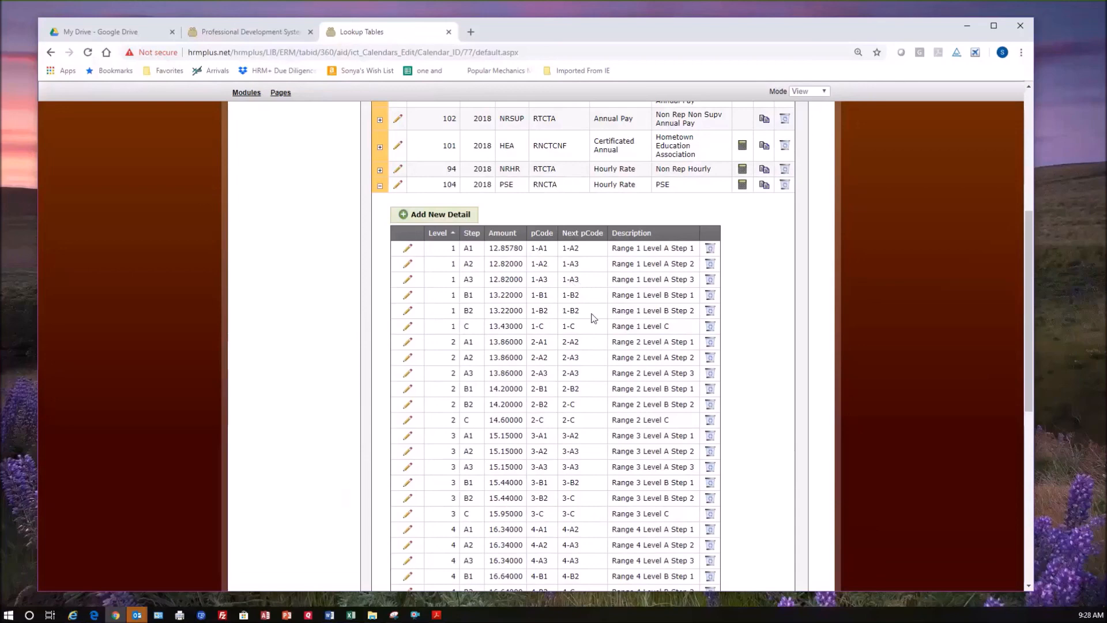
scroll(593, 317, down, 1)
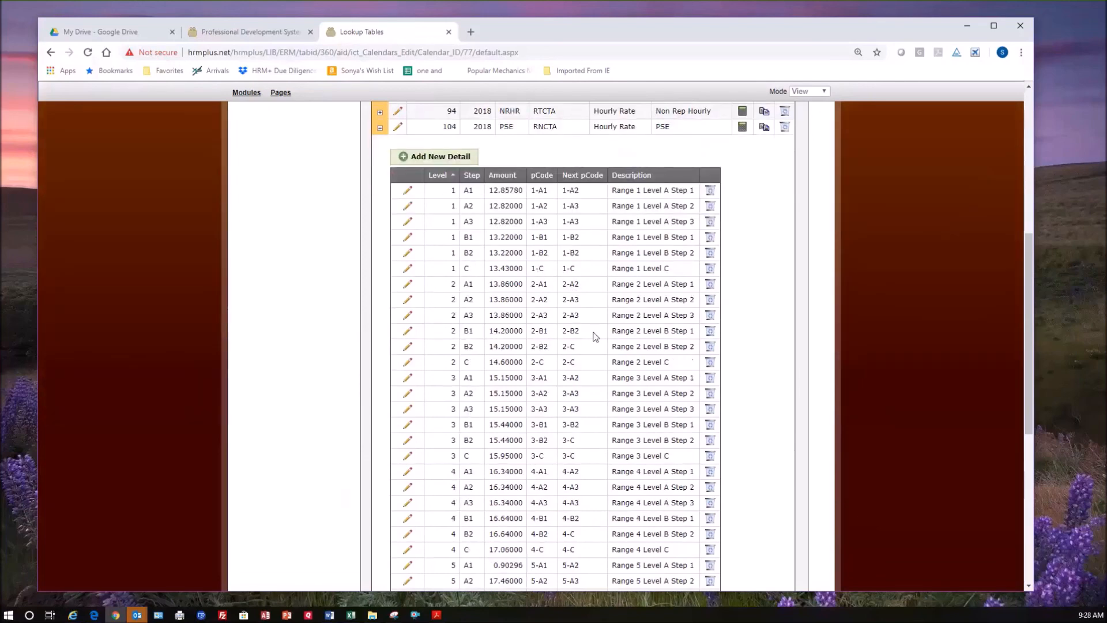
scroll(595, 336, up, 4)
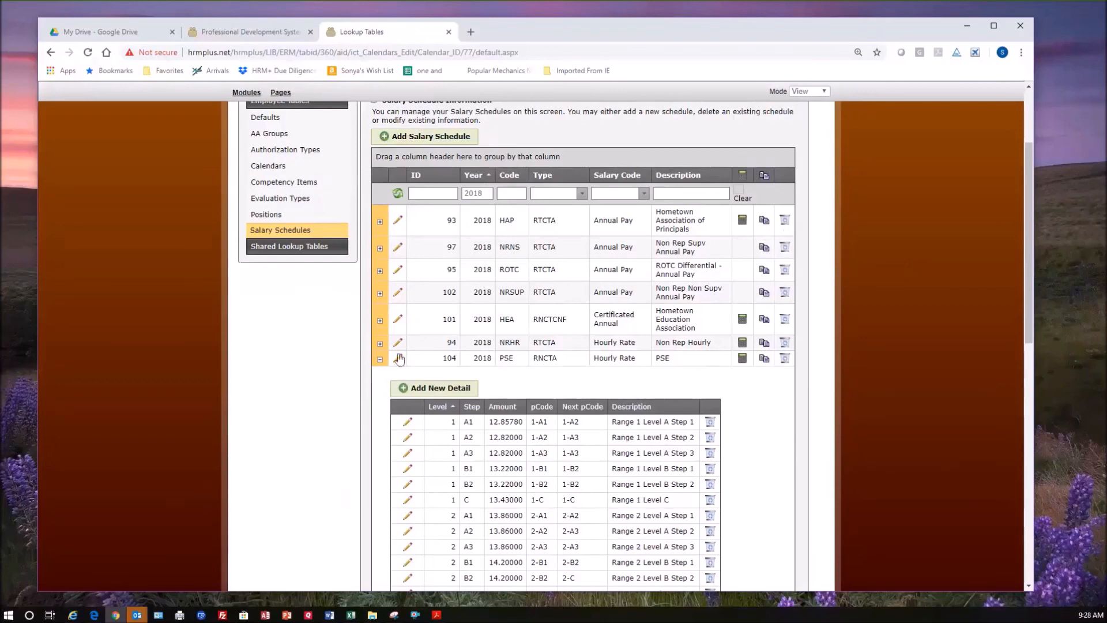
Try to go from the salary schedules to the calendars and the home page, and close the Lookup Tables browser tab.
click(605, 400)
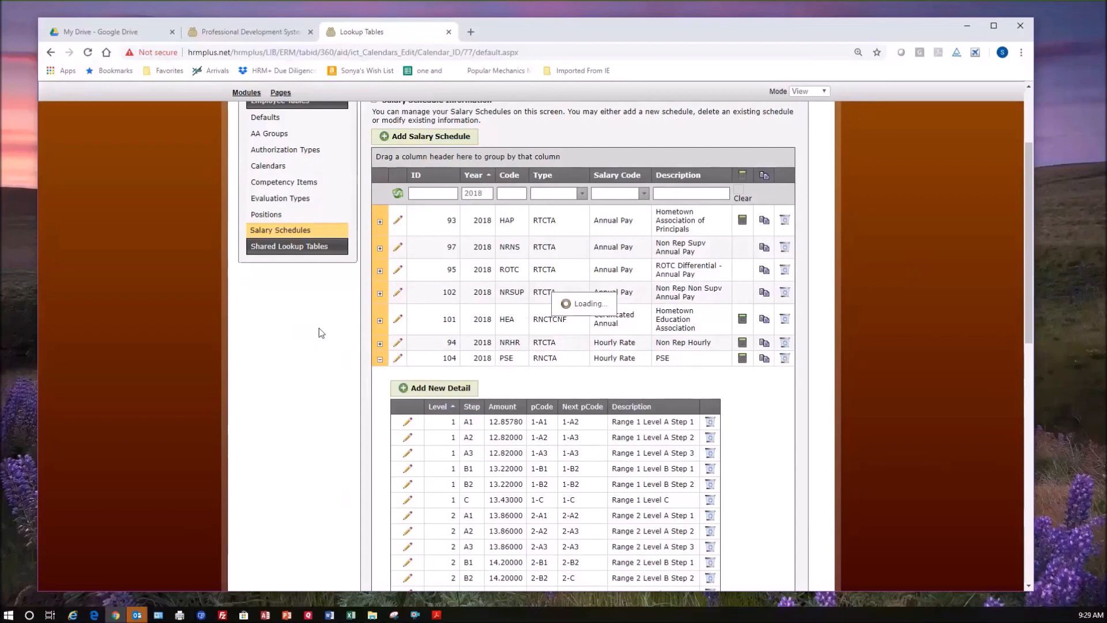
scroll(438, 340, up, 1)
scroll(429, 355, up, 2)
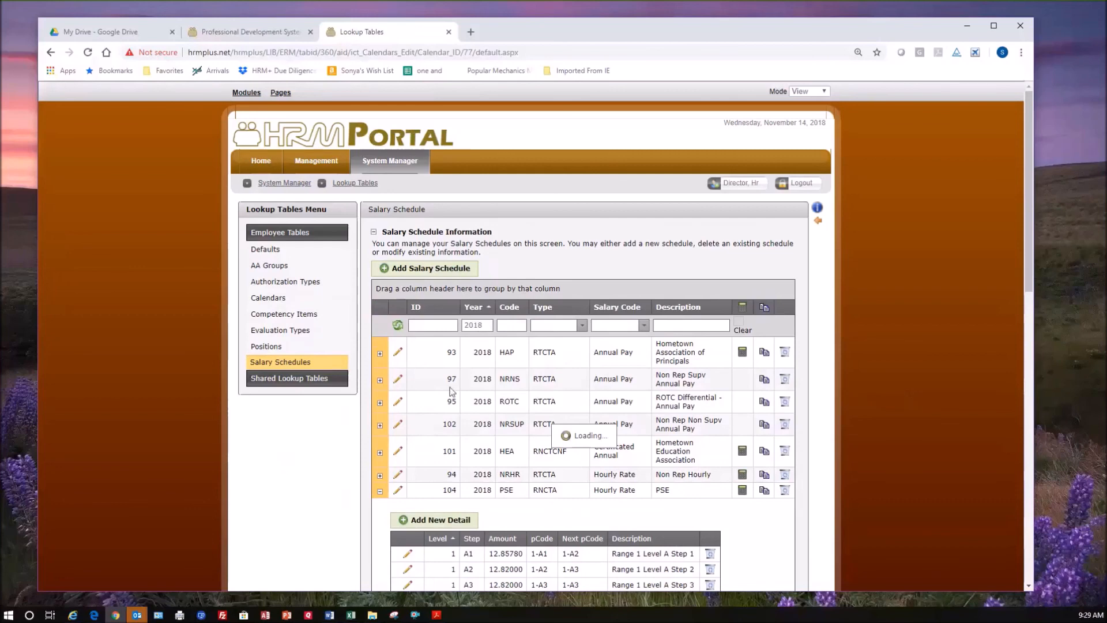
click(283, 298)
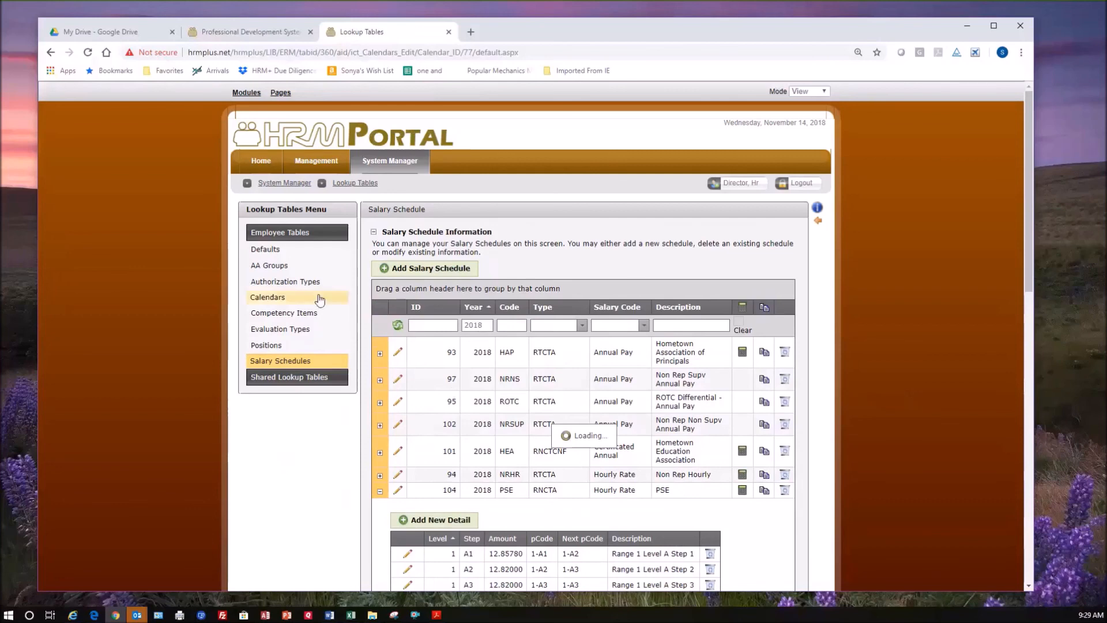
click(267, 165)
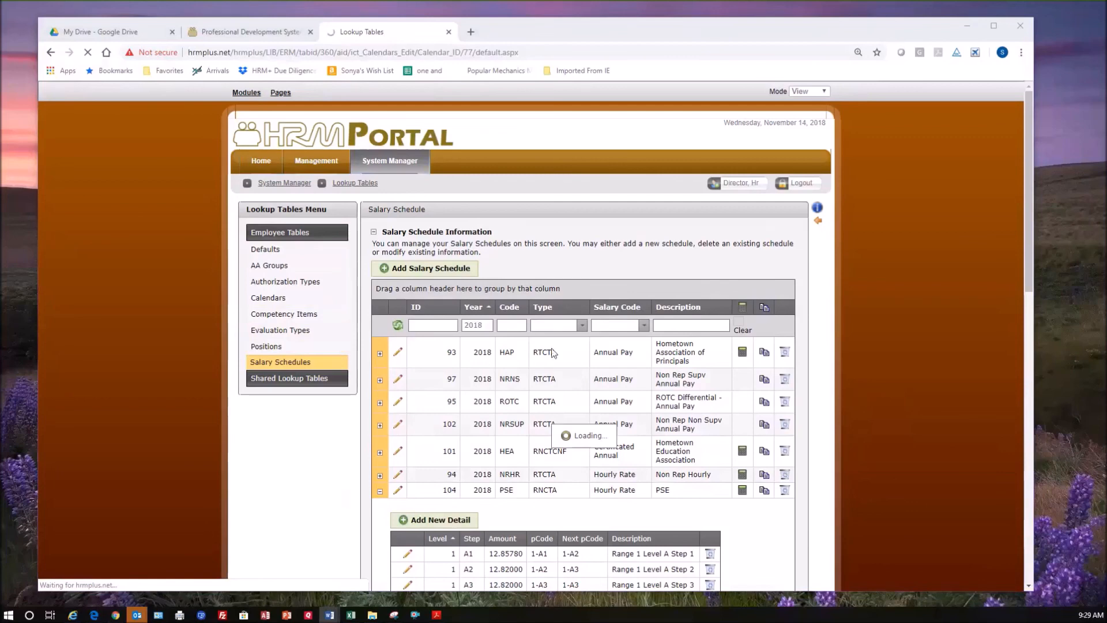
click(448, 32)
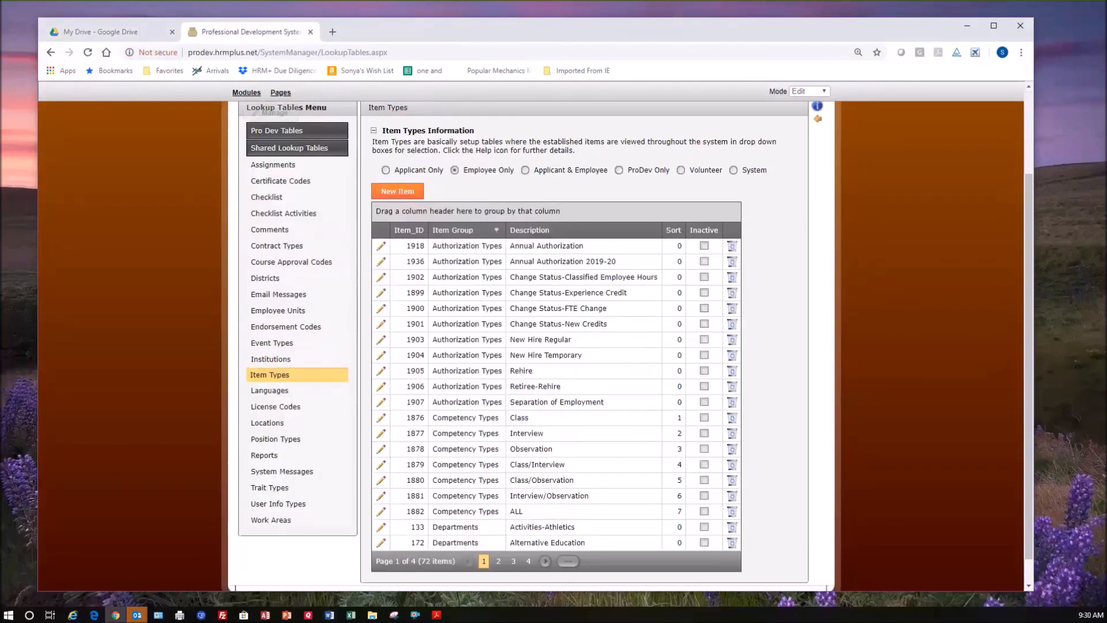
Switch to the Managing Work Area Records document in Word and look through its POSITIONS section and example table.
key(alt+Tab)
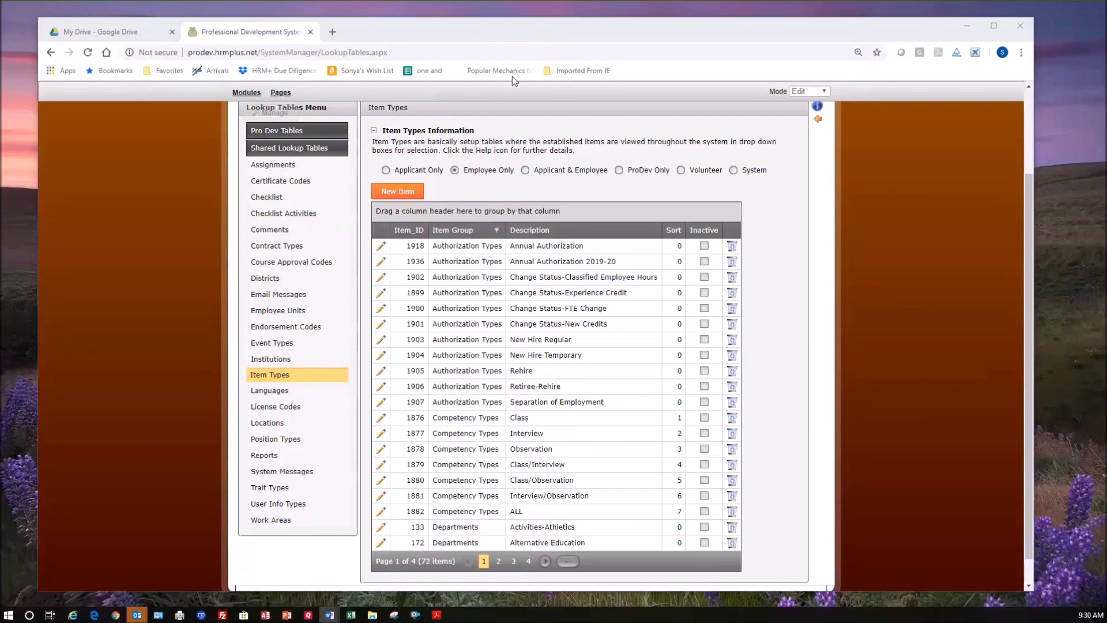
key(alt+Tab)
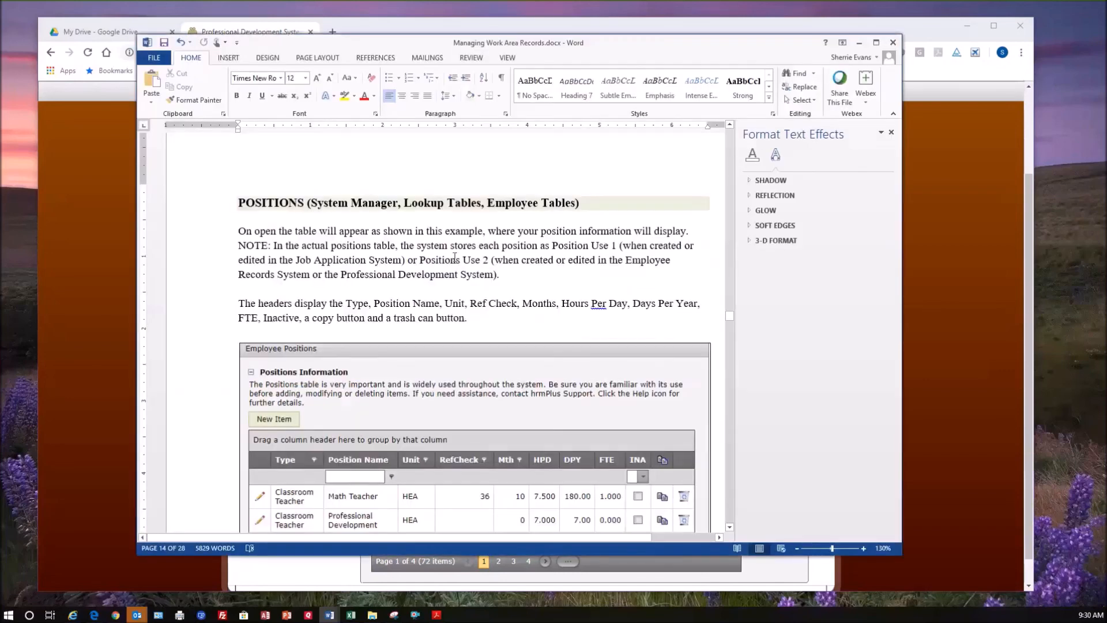
scroll(480, 398, down, 1)
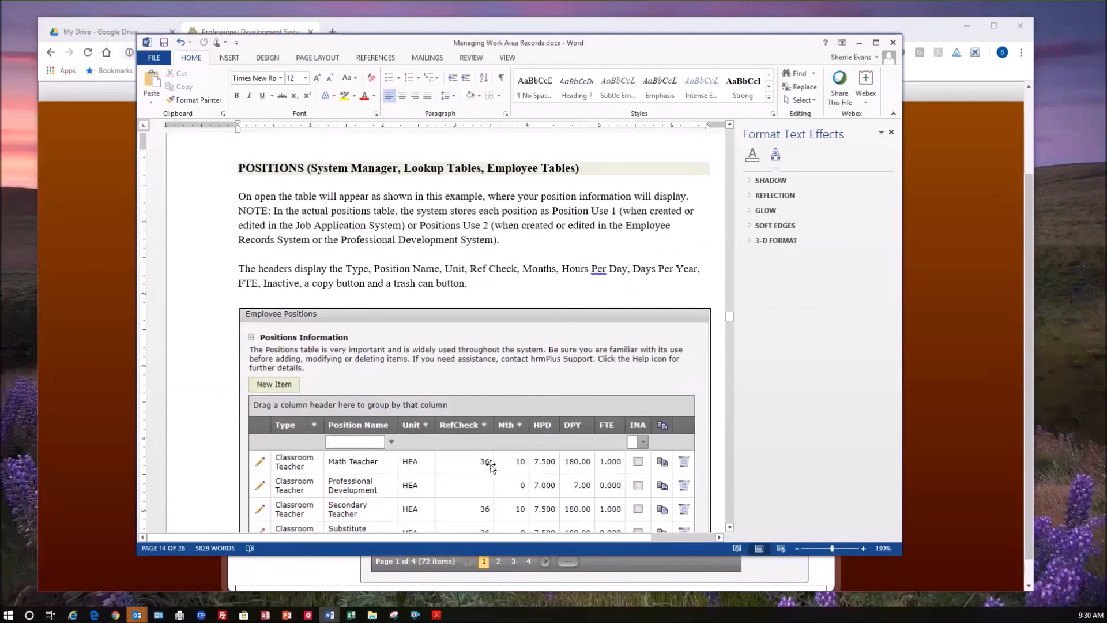
scroll(489, 465, down, 1)
scroll(490, 470, up, 1)
Examine the note on Position Use 1 and Use 2, and read on to the heading on adding or editing a position.
drag(553, 211, 615, 211)
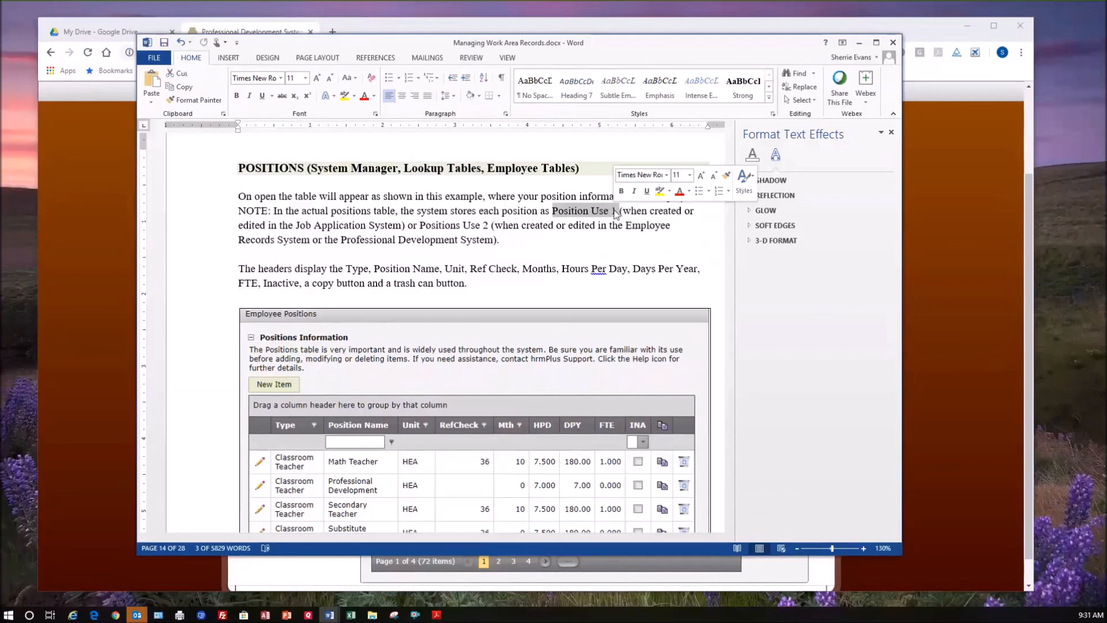
click(468, 239)
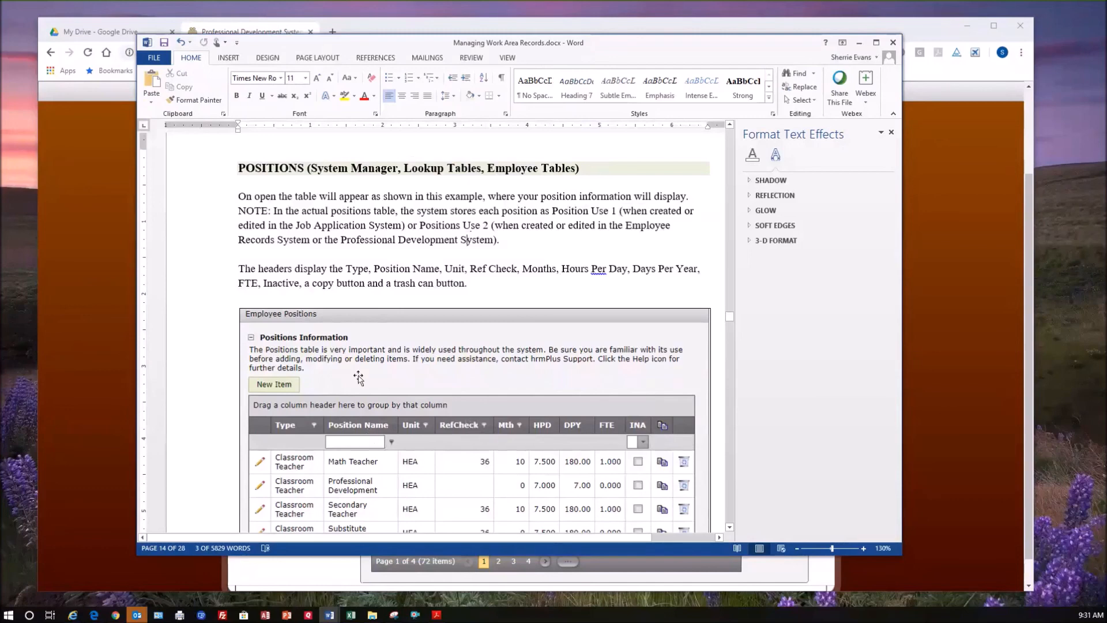
drag(488, 225, 463, 225)
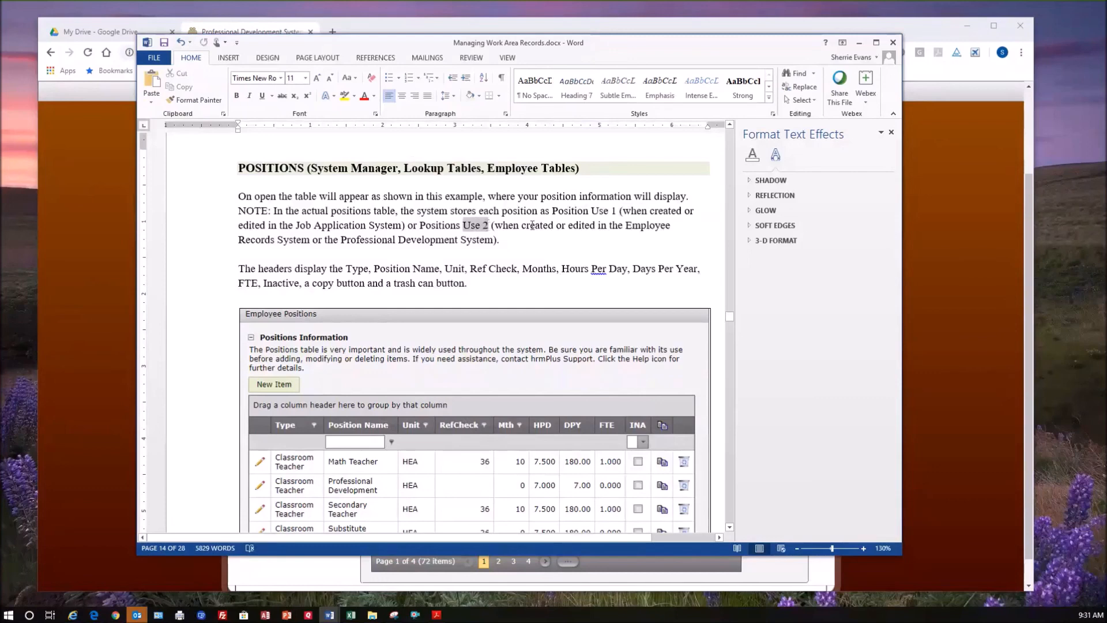
click(519, 226)
click(440, 239)
scroll(449, 283, down, 4)
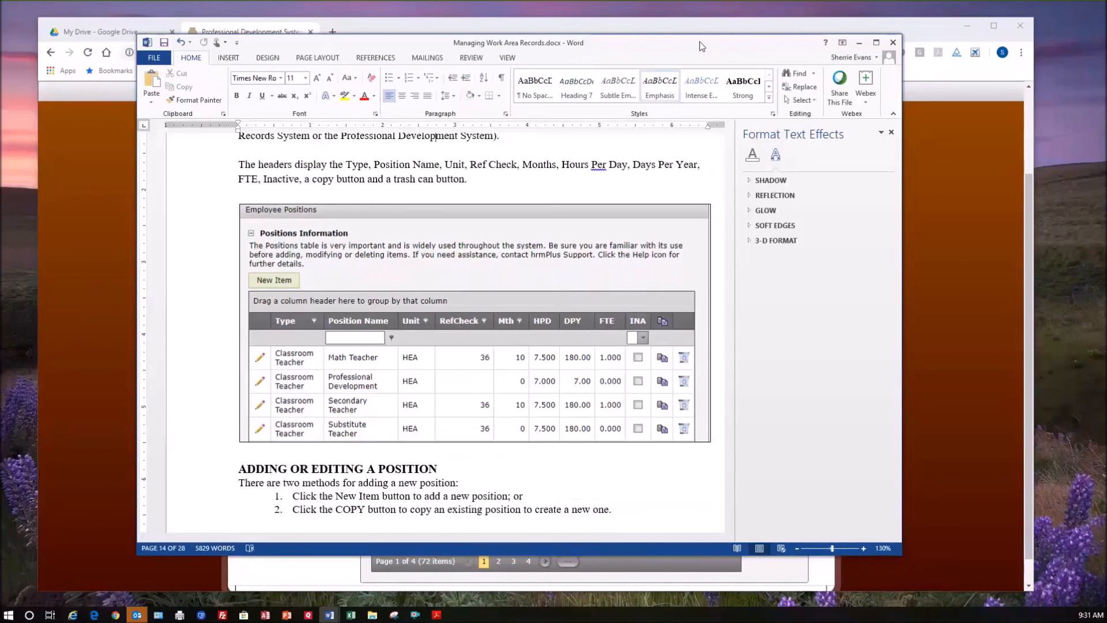
Switch back to Chrome, open hrmplus.net in a new tab and go to the portal's Lookup Tables page.
click(348, 34)
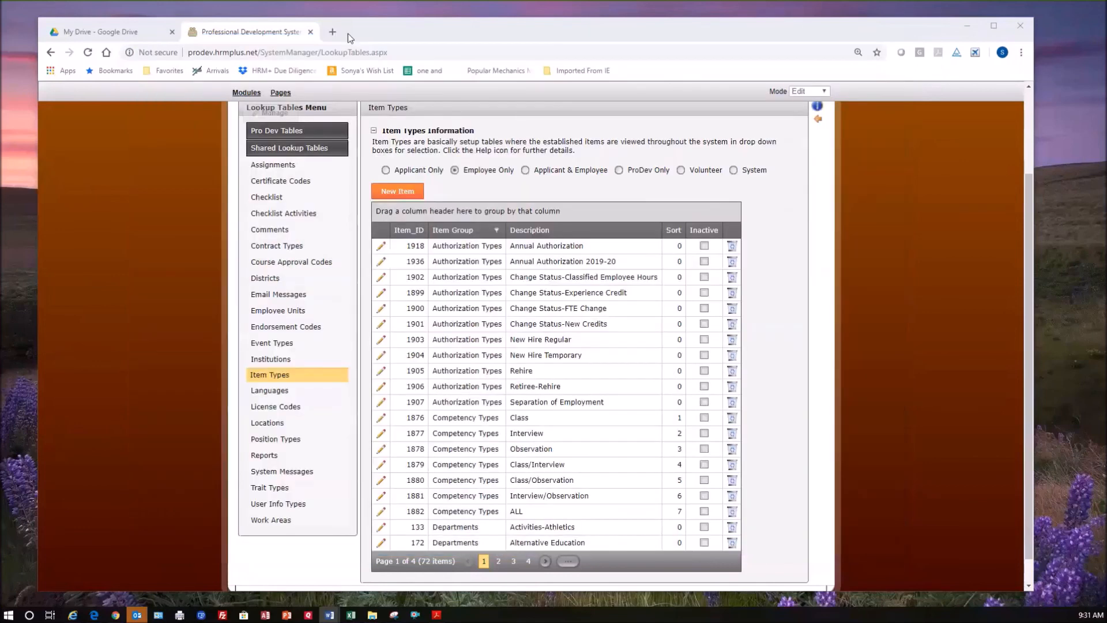
click(332, 33)
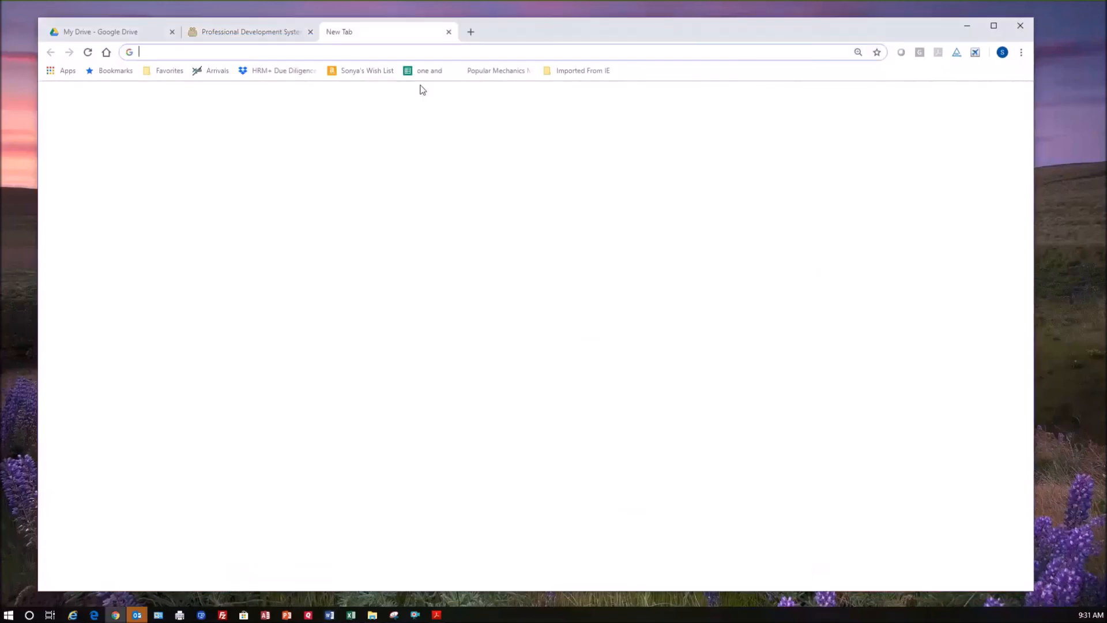
text(hrmp)
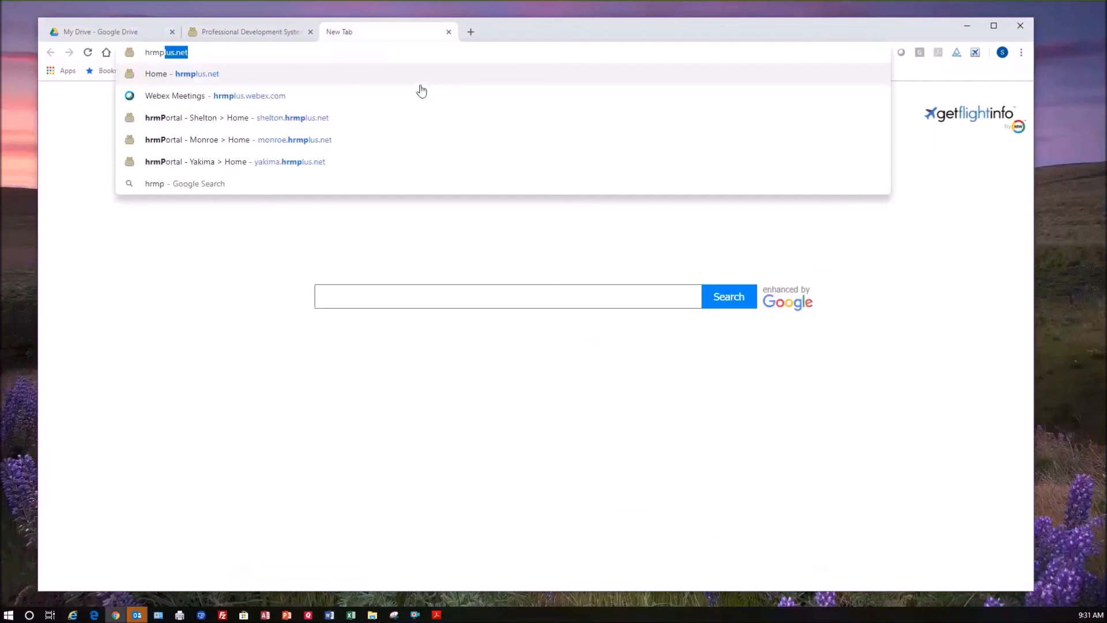
key(Return)
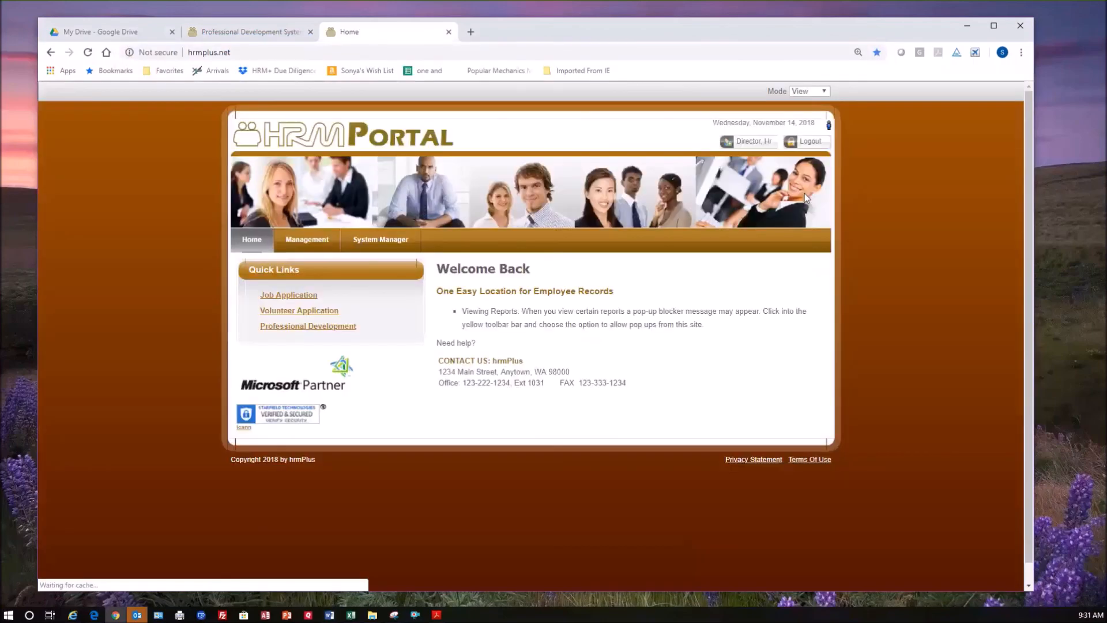
mouse_move(381, 246)
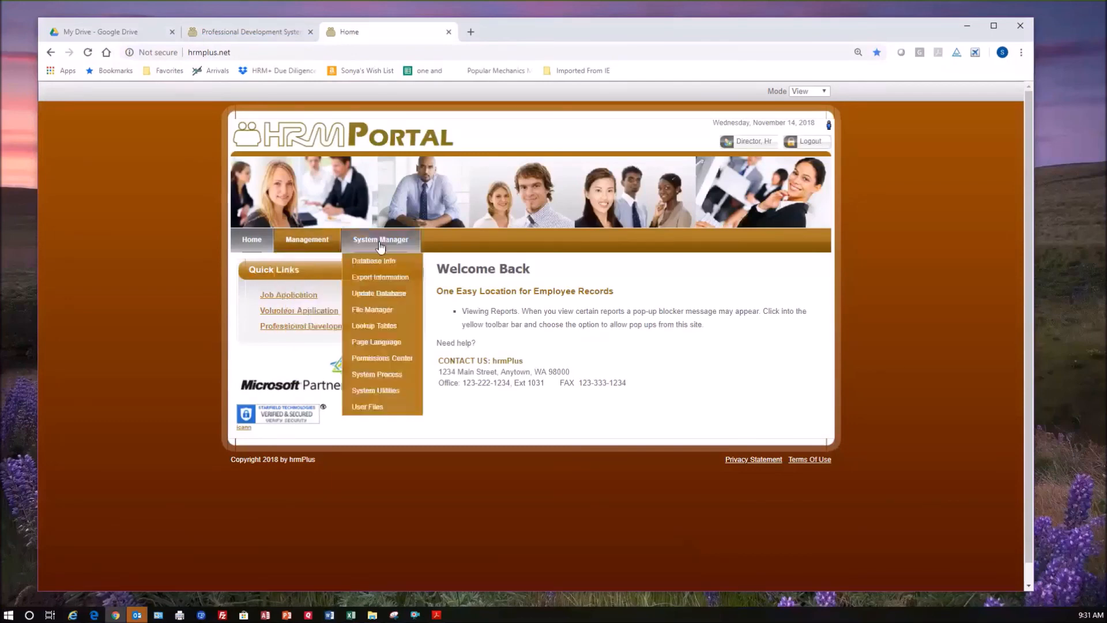
click(383, 327)
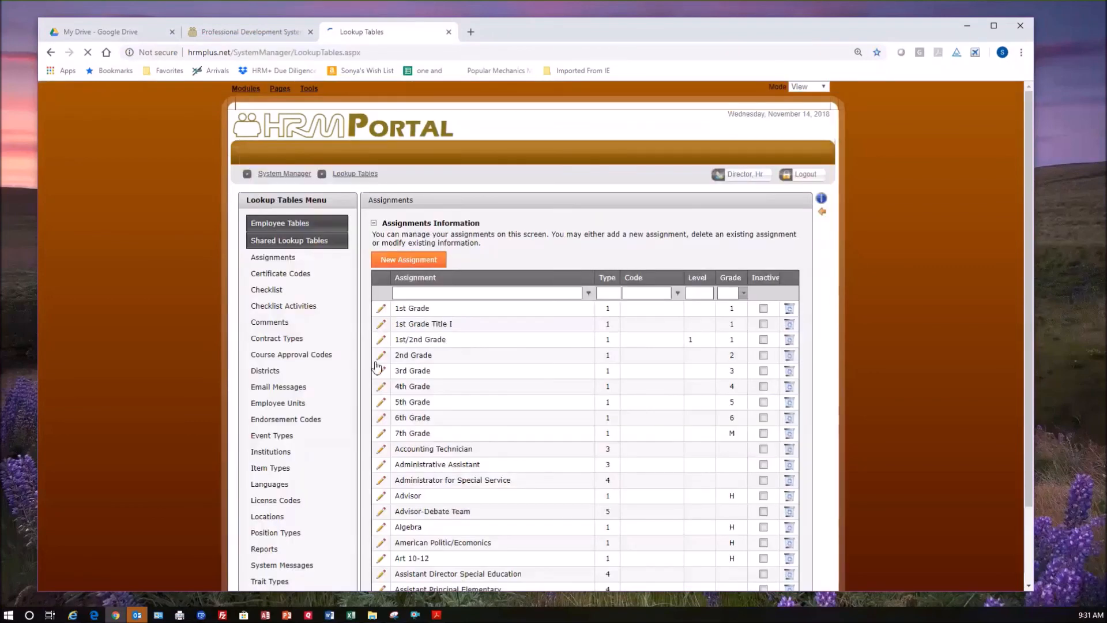
Open the Positions table among the Employee Tables.
scroll(458, 446, down, 1)
scroll(459, 445, down, 2)
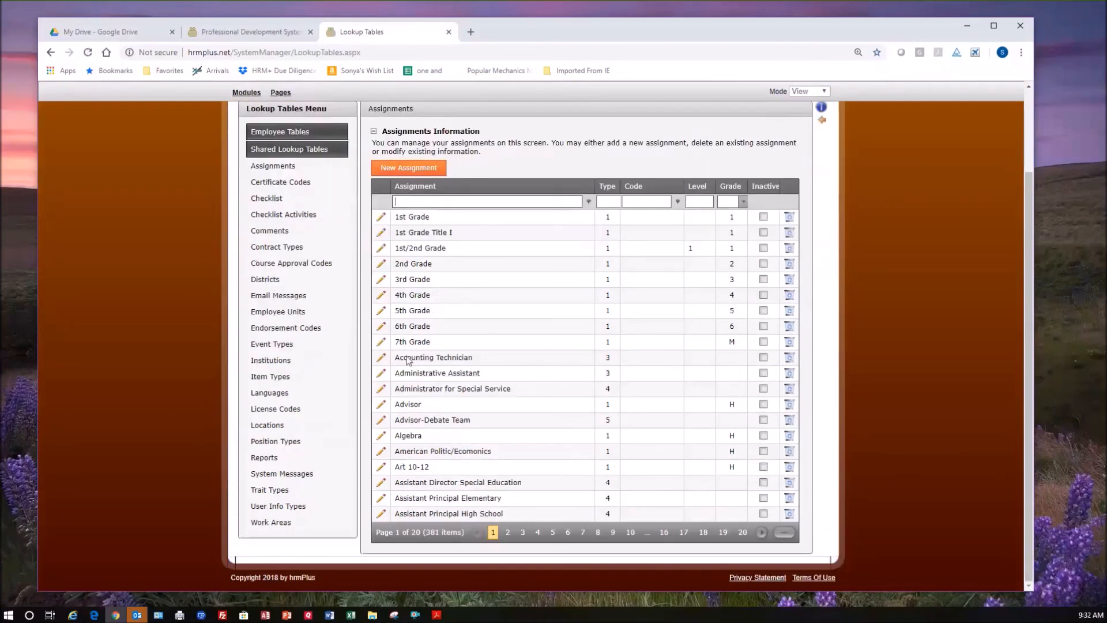
scroll(312, 214, up, 1)
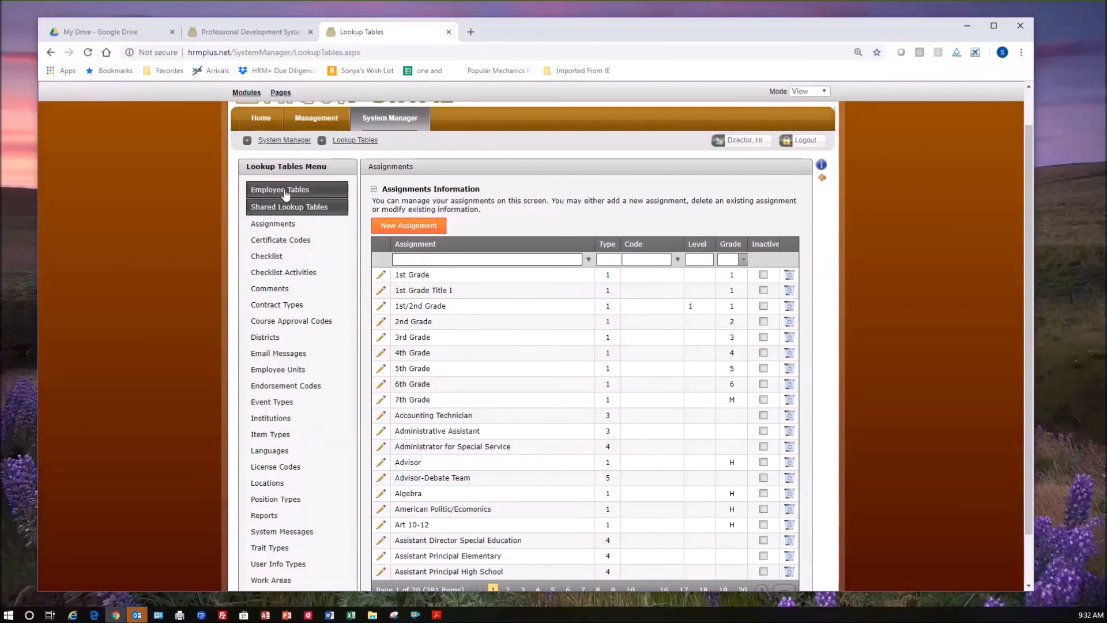
click(294, 189)
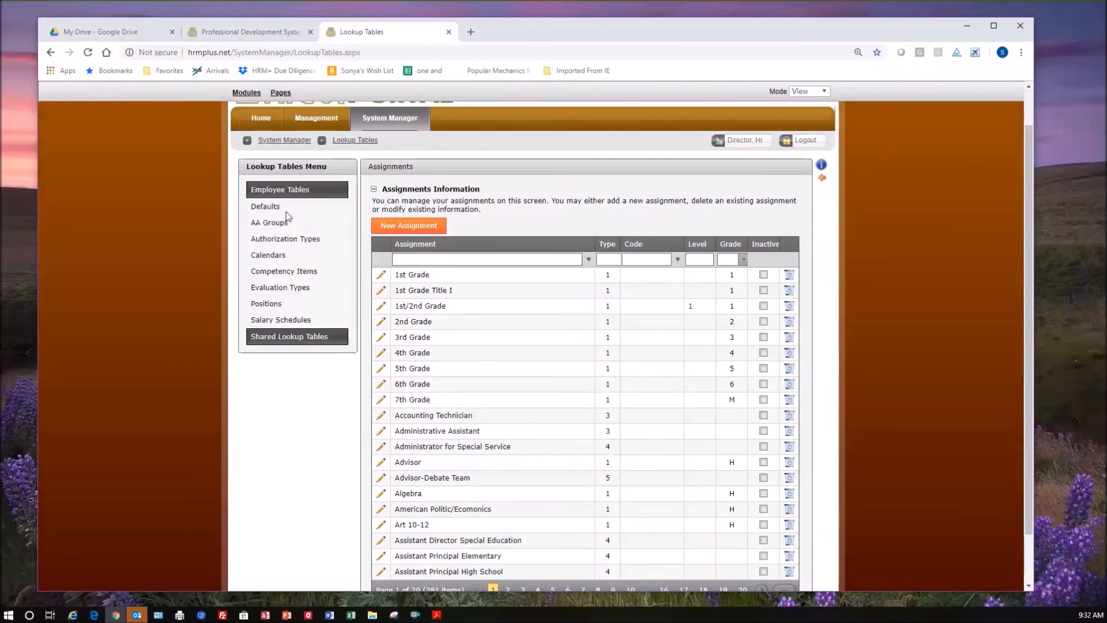
click(275, 303)
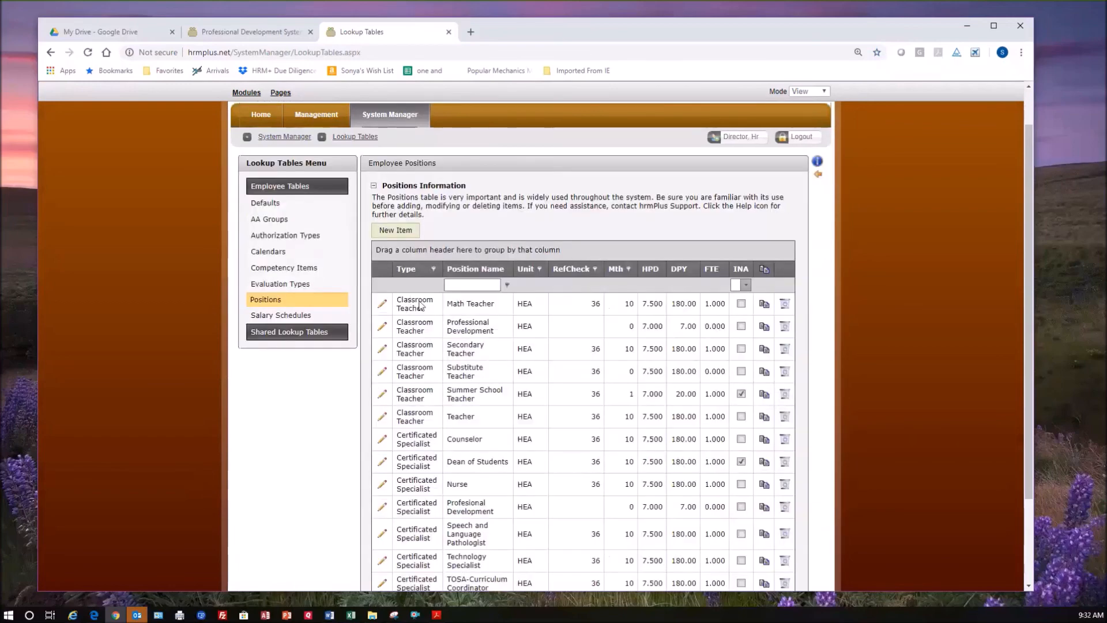
Filter the employee positions by the Classified type.
click(434, 269)
scroll(493, 322, down, 3)
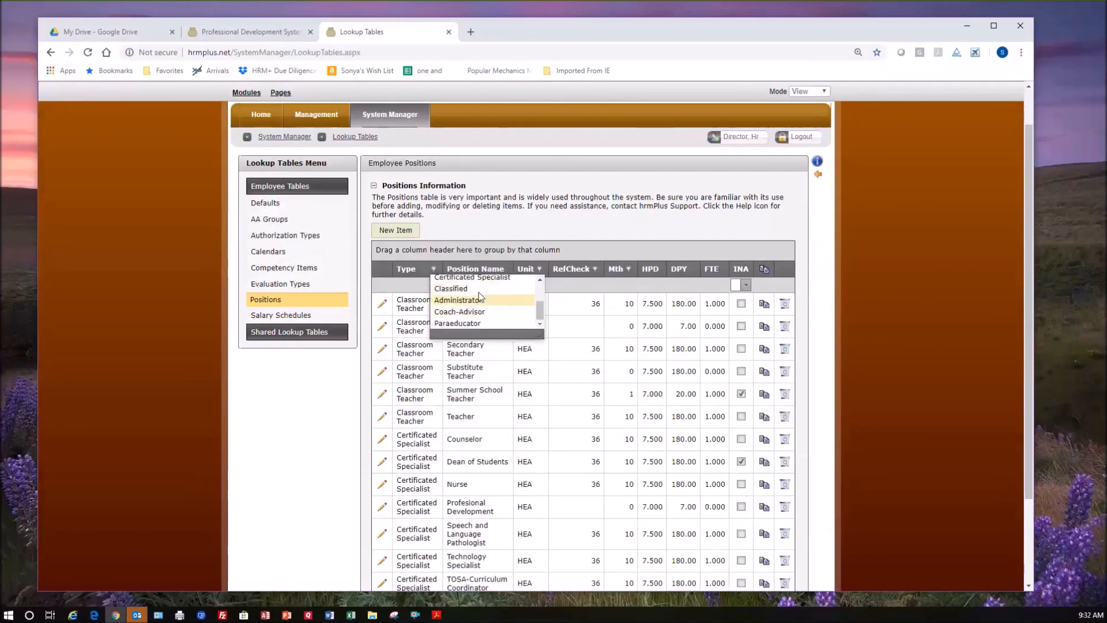
click(476, 290)
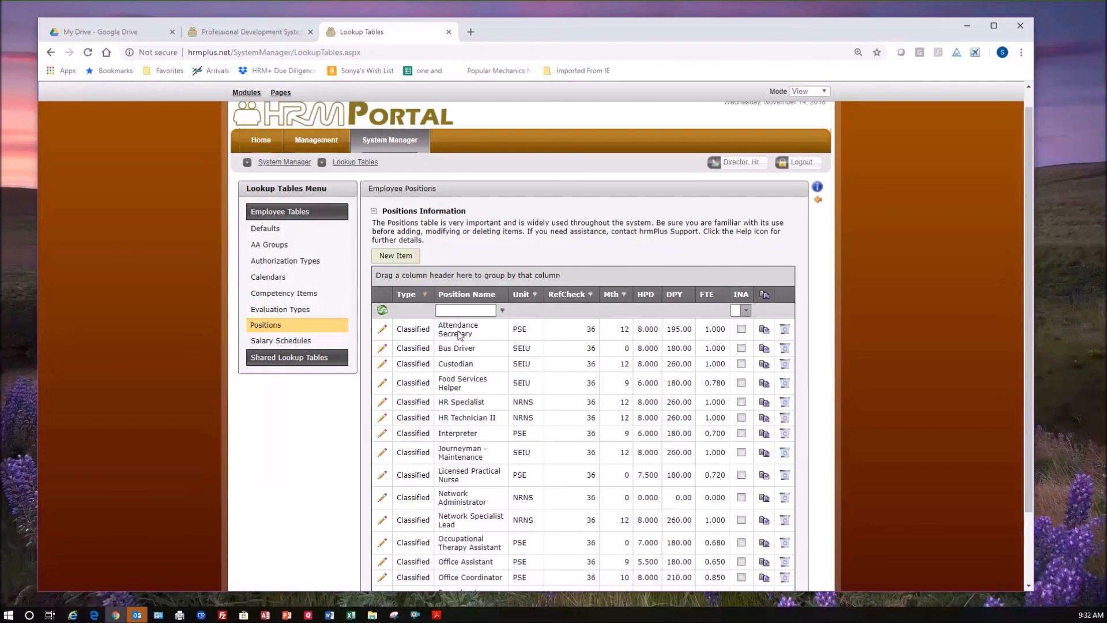
Copy the Attendance Secretary position and name the copy Attendance Secretary II.
click(765, 335)
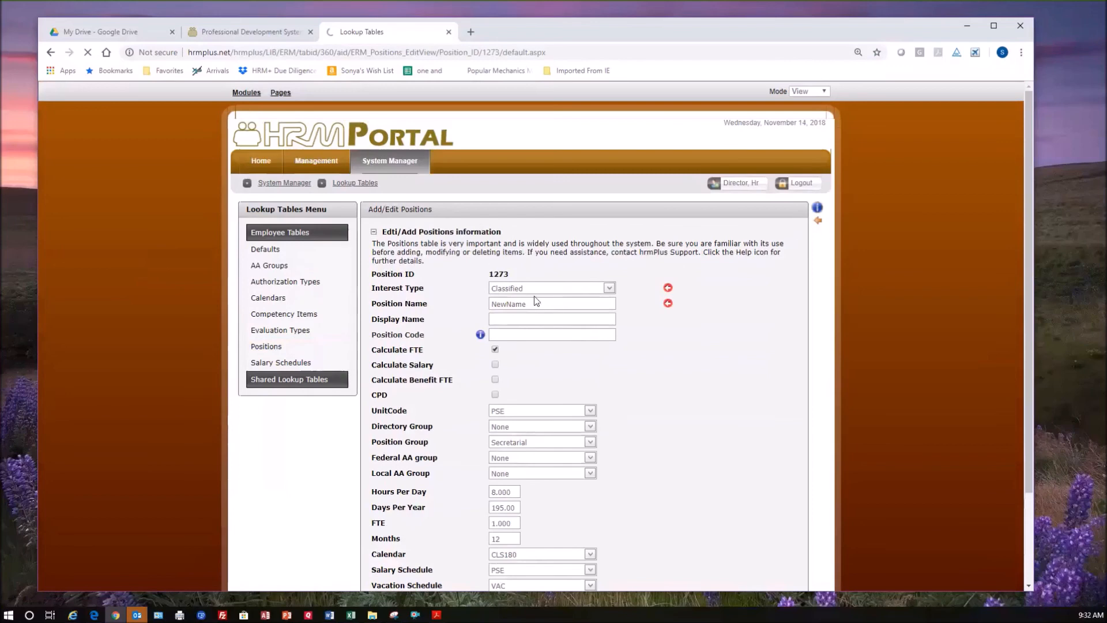
click(430, 302)
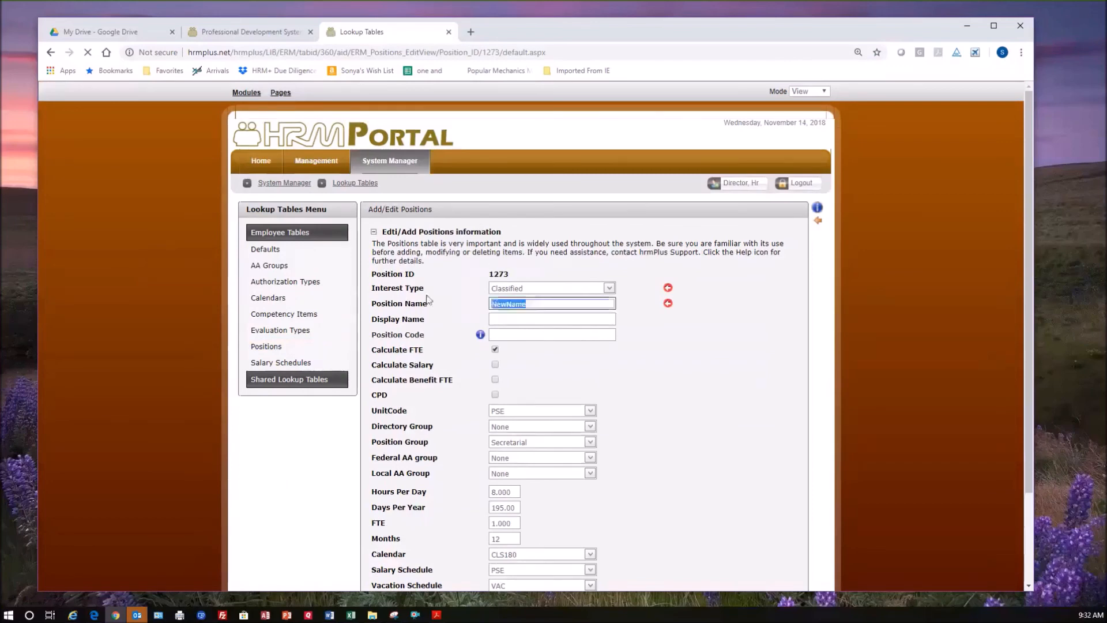
text(Attendance Secretary II)
key(Tab)
Set the copied position's display name to Attendance Secretary II and its position code to 3410.
scroll(588, 401, down, 1)
scroll(638, 422, down, 1)
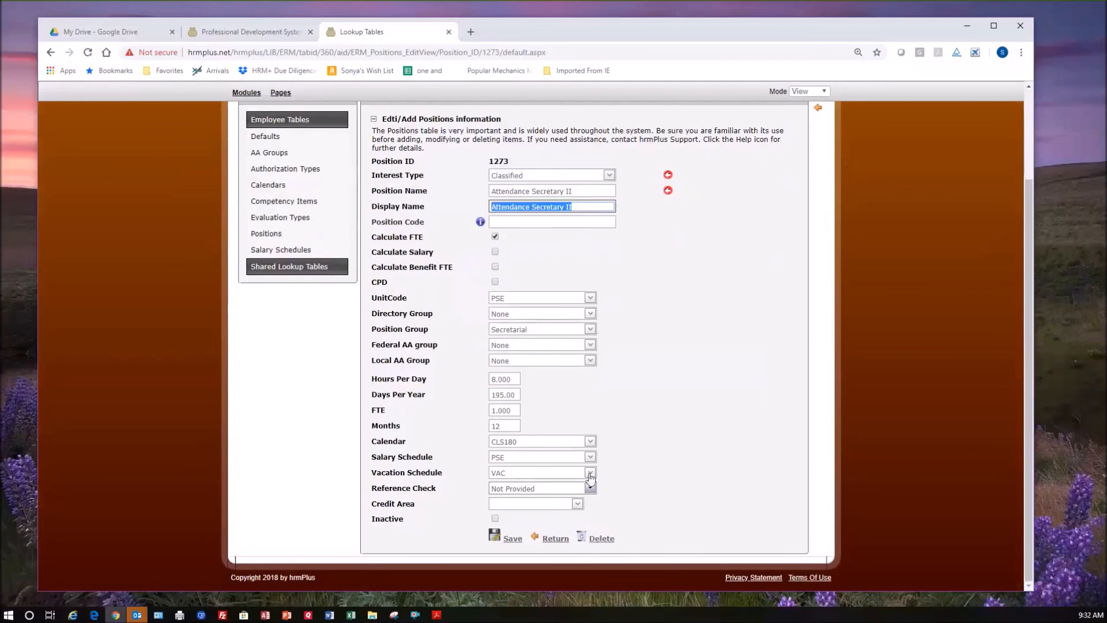
scroll(589, 477, up, 1)
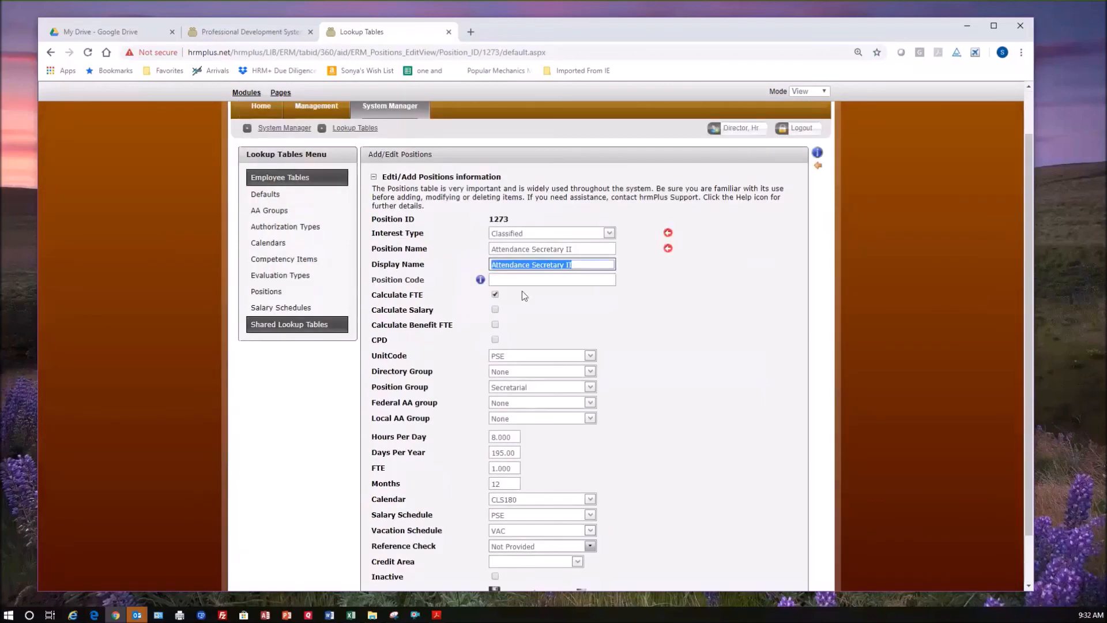
click(516, 283)
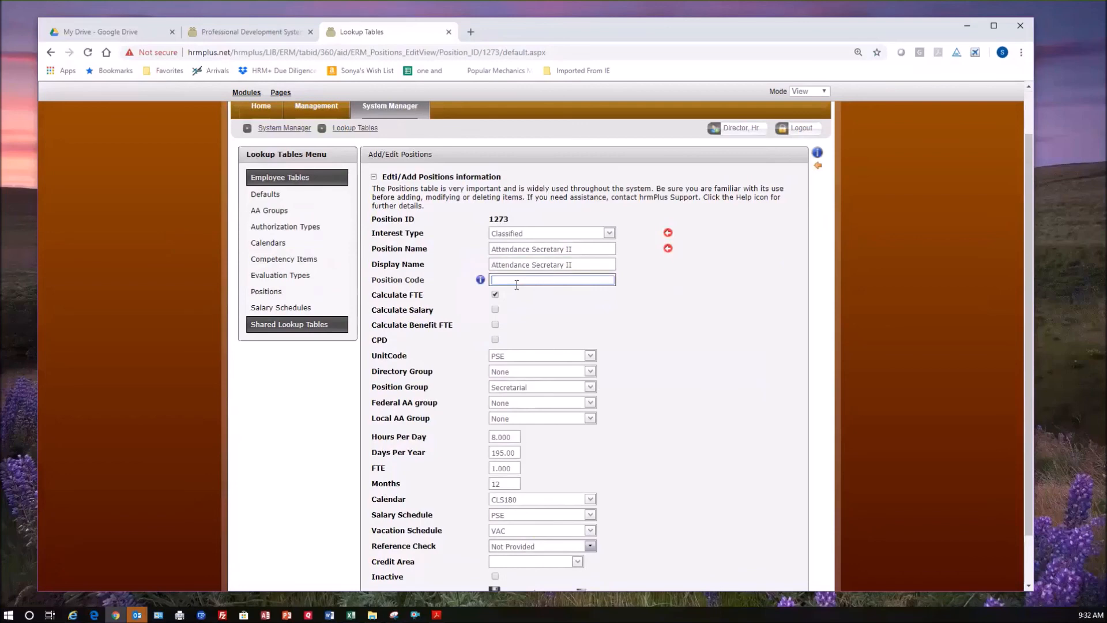
text(3410)
click(501, 337)
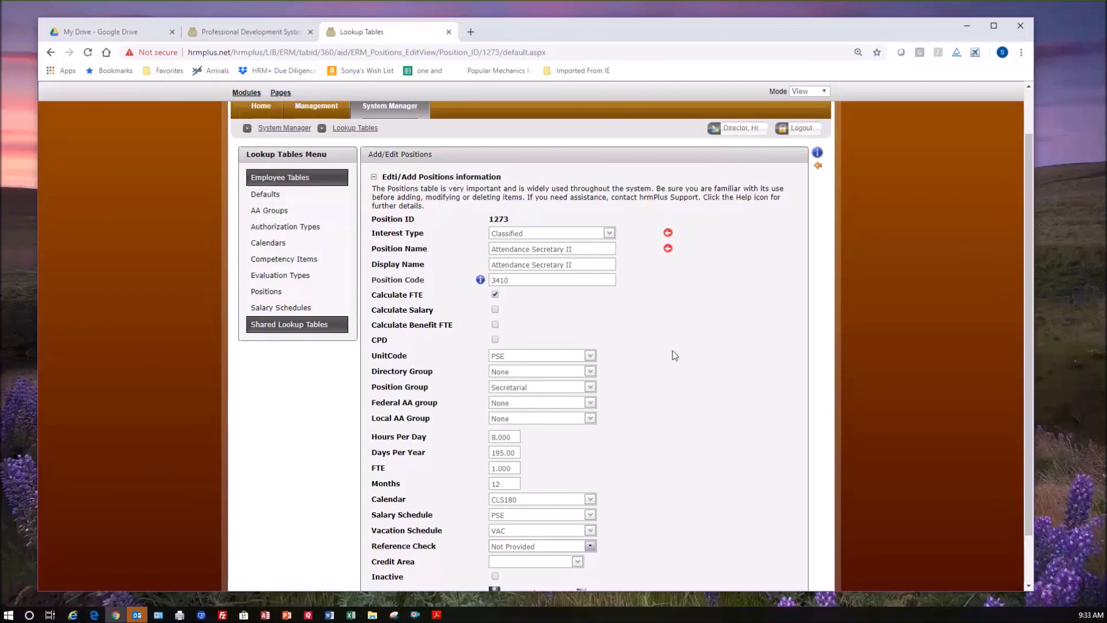
Assign the position to the Office Staff directory group and the Secretarial position group.
scroll(672, 350, down, 1)
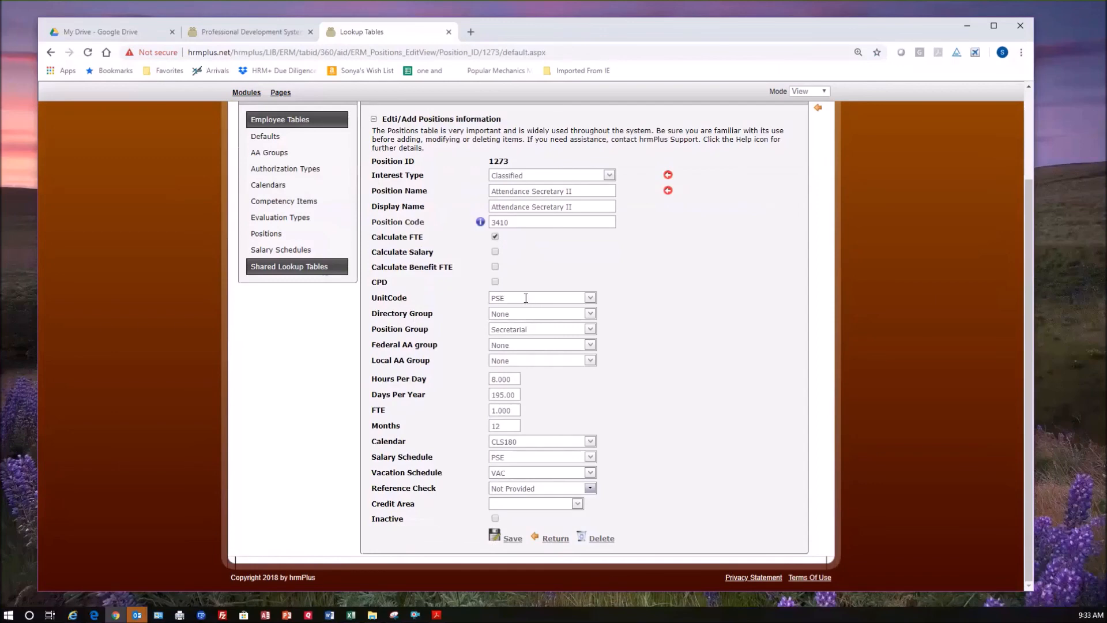
click(589, 314)
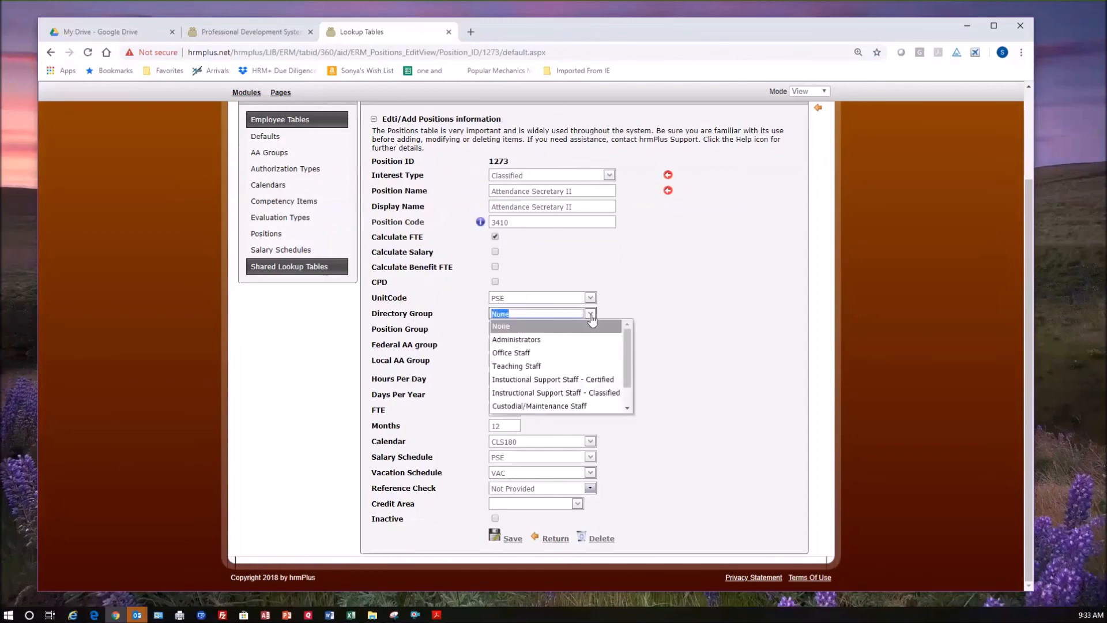
click(552, 352)
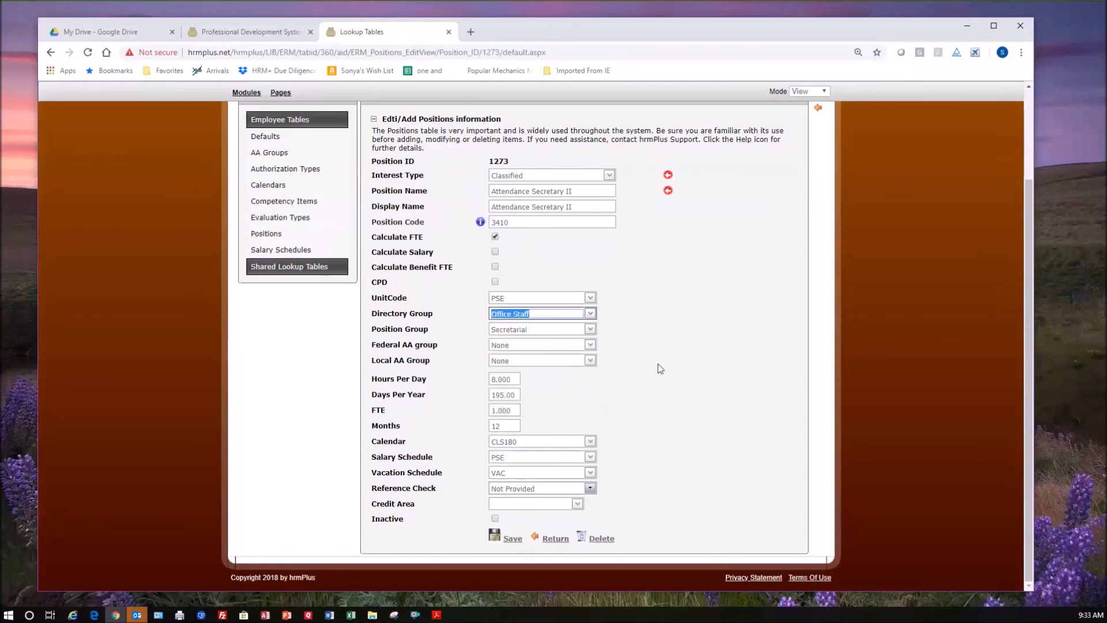
click(590, 329)
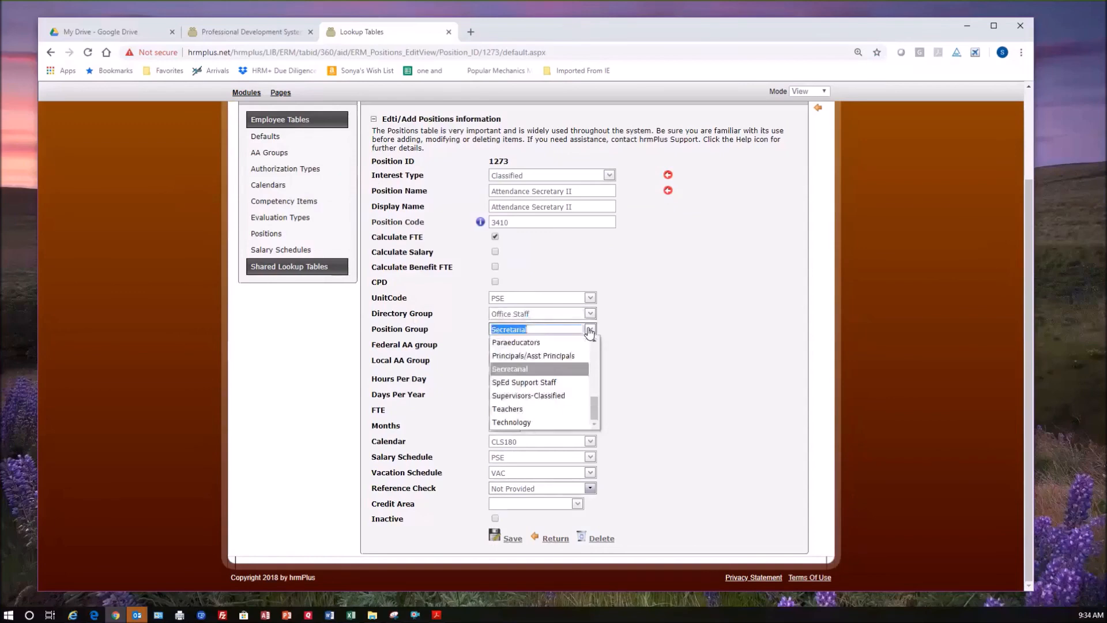
click(528, 371)
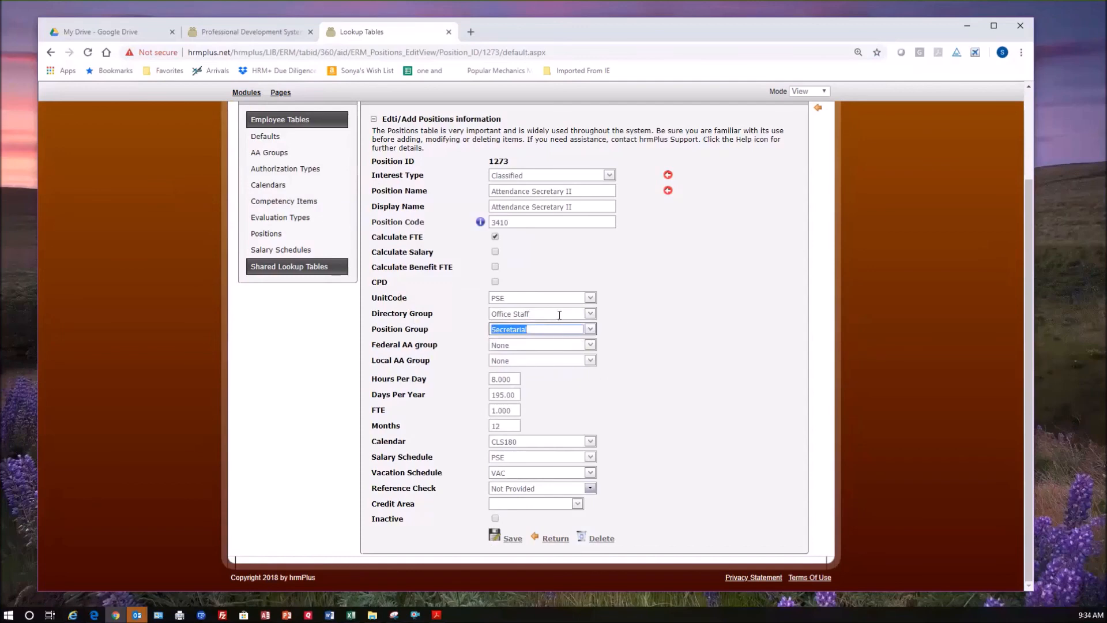
Set the position's Federal AA group to Clerical/Secretarial Staff and its Local AA Group to Secretarial/Clerical.
click(590, 346)
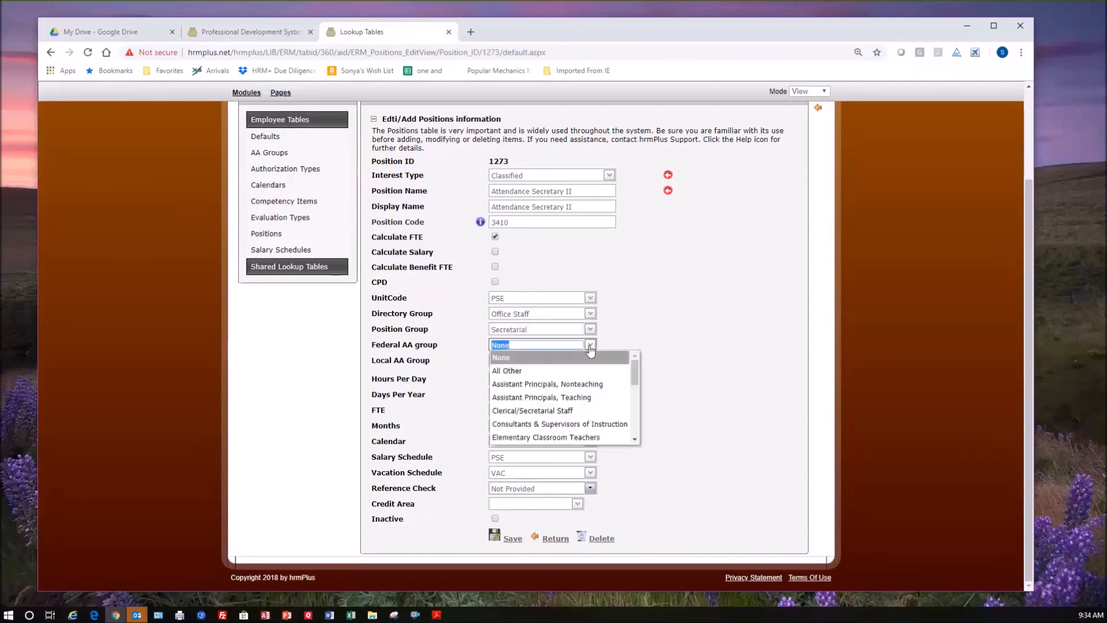
click(610, 411)
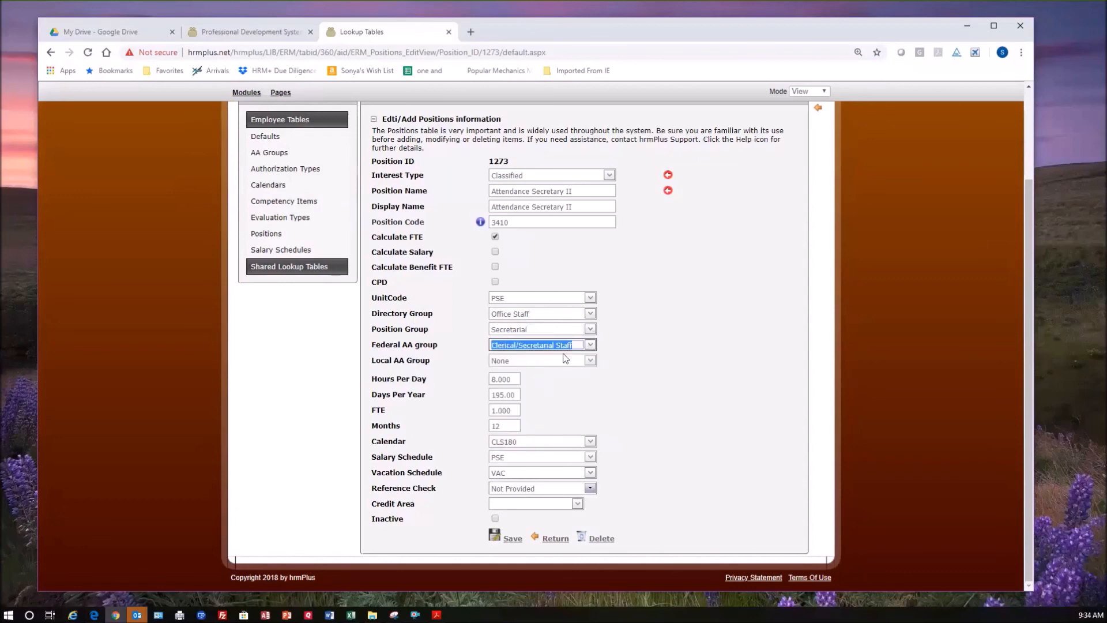
click(590, 360)
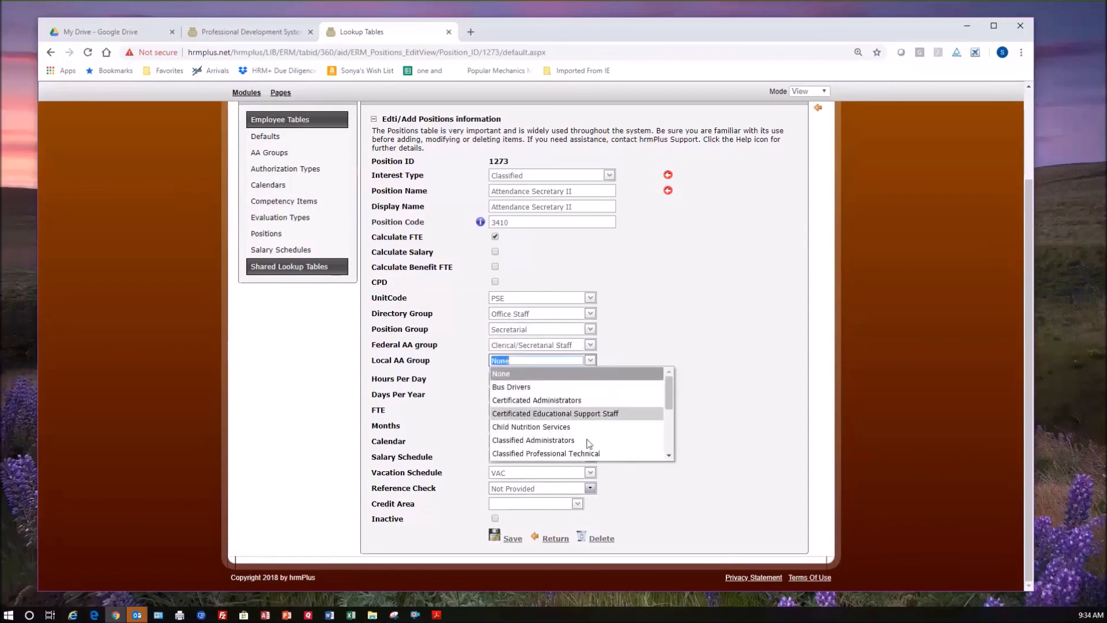
scroll(593, 450, down, 1)
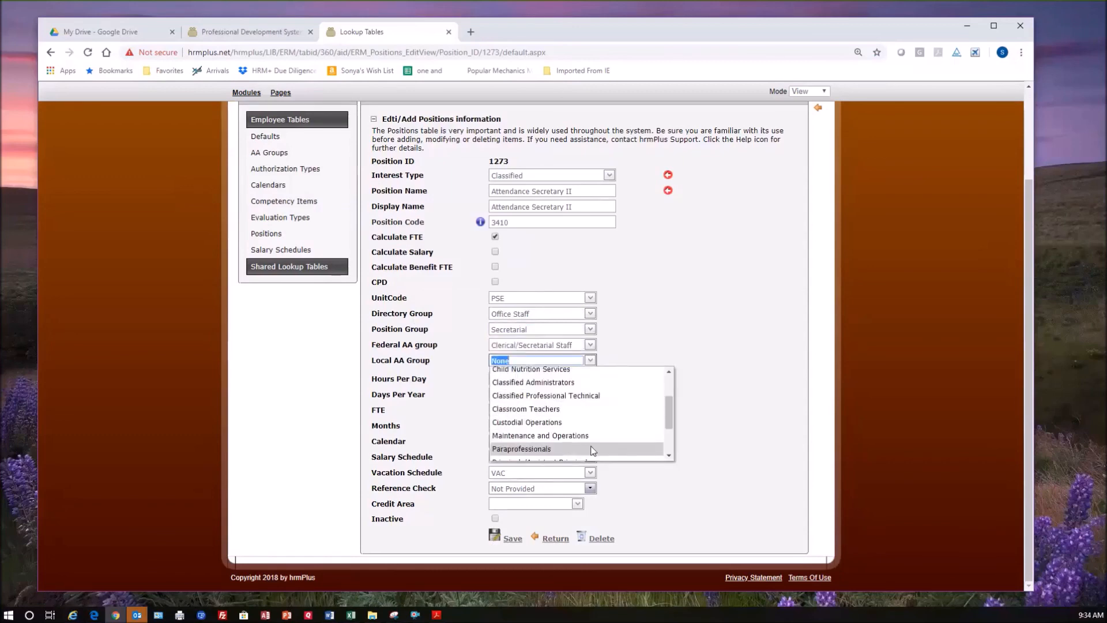
scroll(593, 450, down, 1)
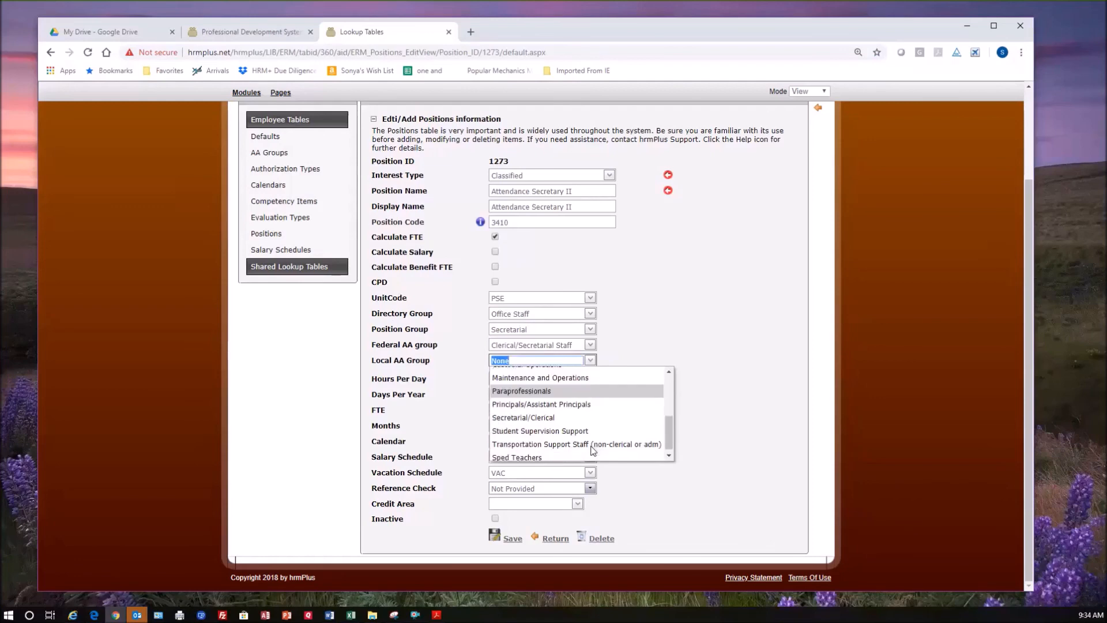
click(632, 418)
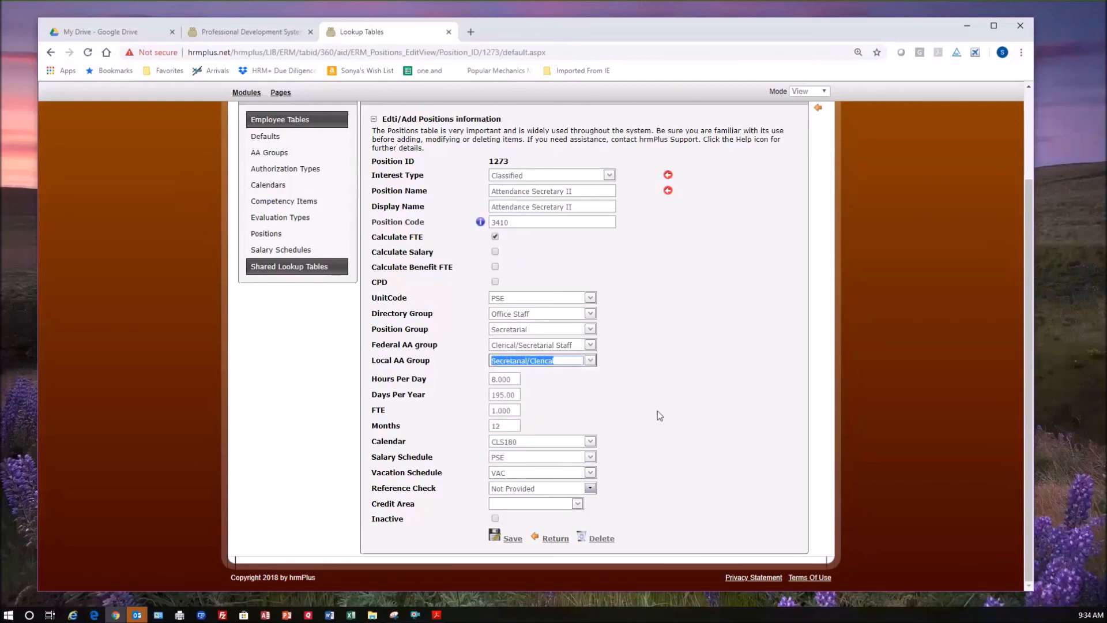
Set the position's days per year to 210 and its months to 10.
click(518, 397)
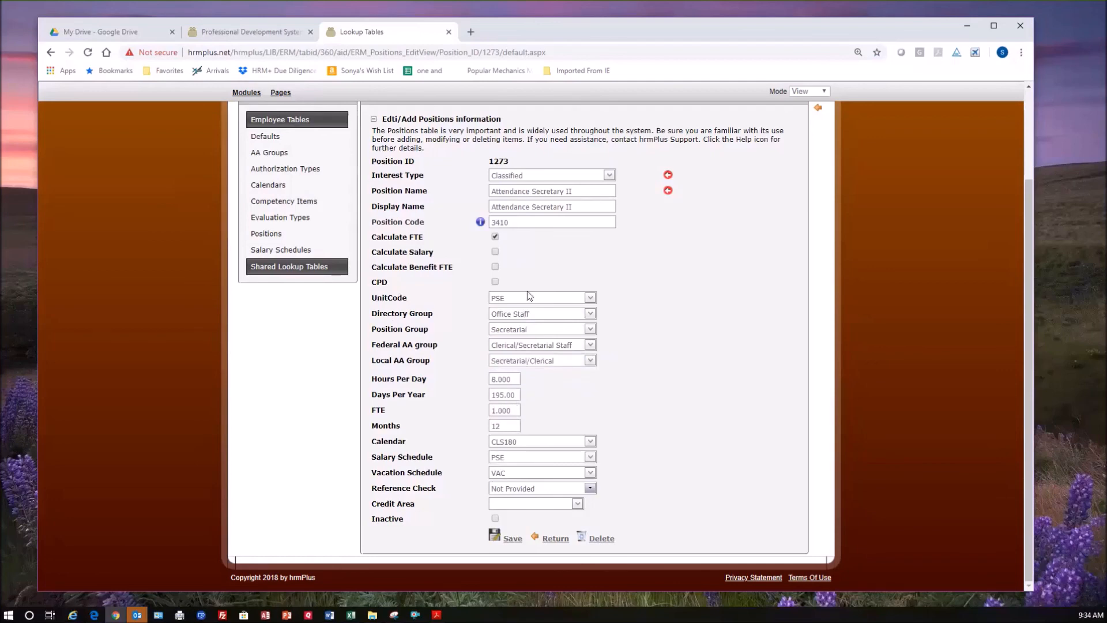
drag(503, 394, 481, 397)
key(Tab)
drag(510, 427, 485, 426)
key(Tab)
Look through the calendar and salary schedule choices available for the position.
click(589, 441)
click(589, 442)
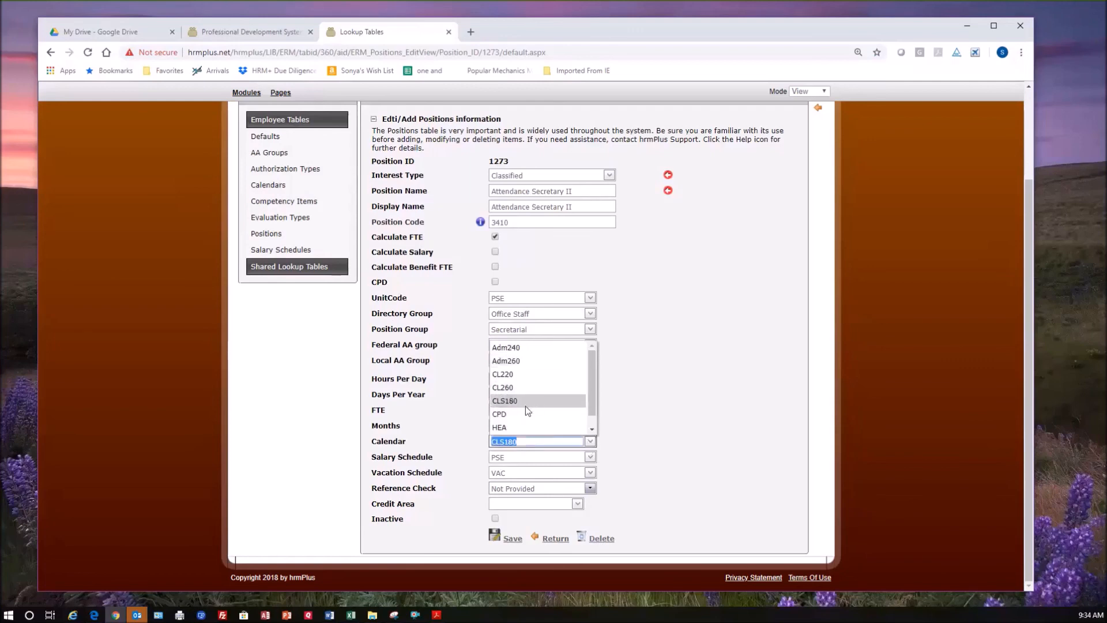
click(703, 422)
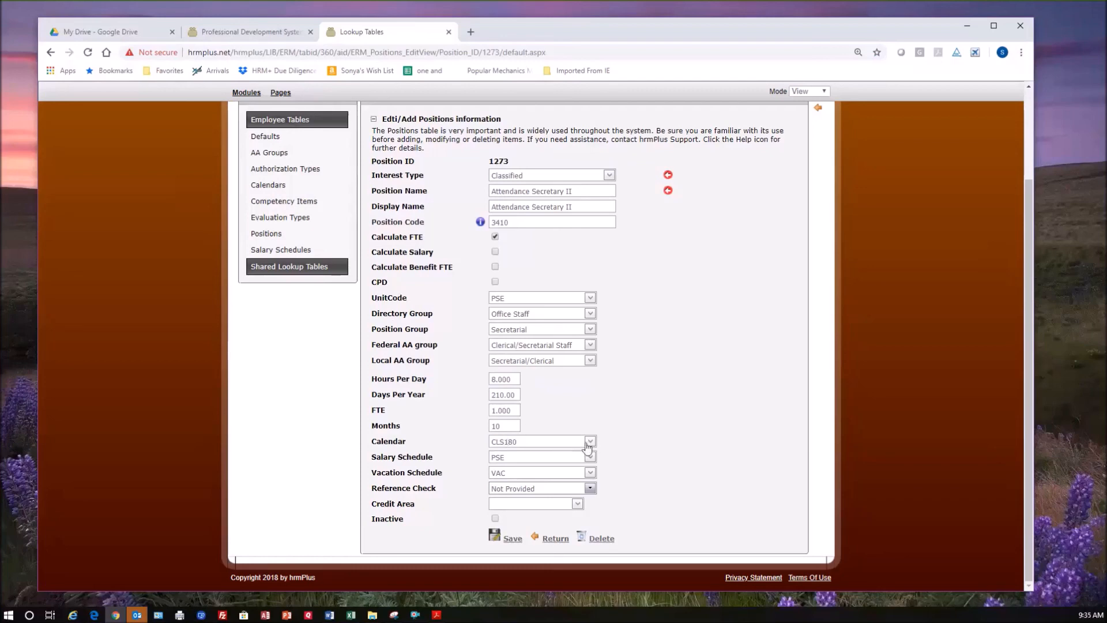
click(530, 441)
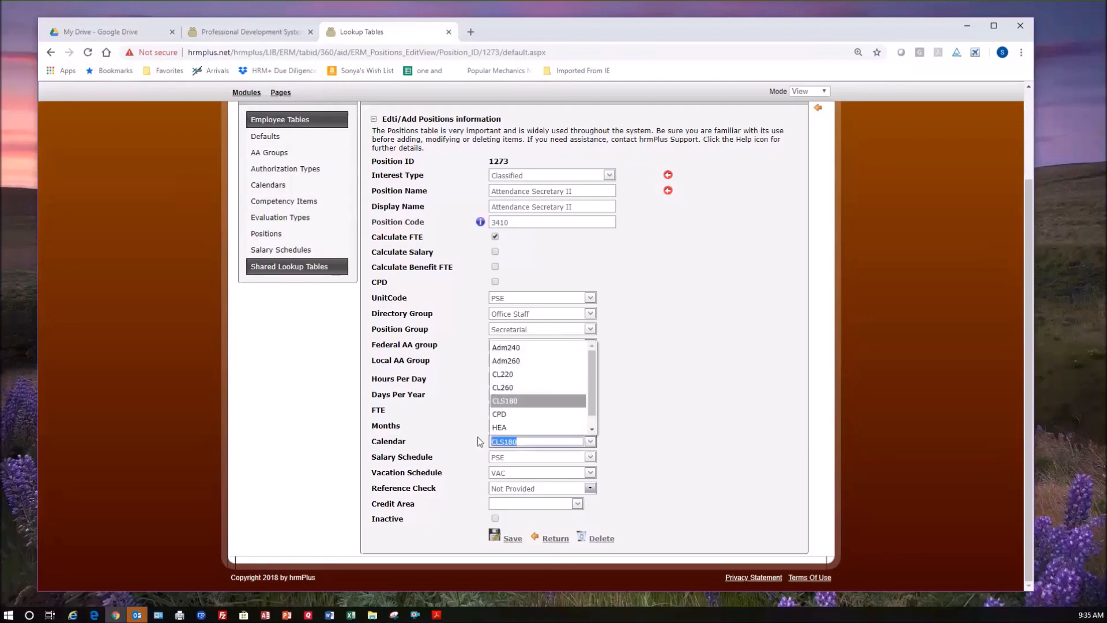
click(642, 460)
click(556, 458)
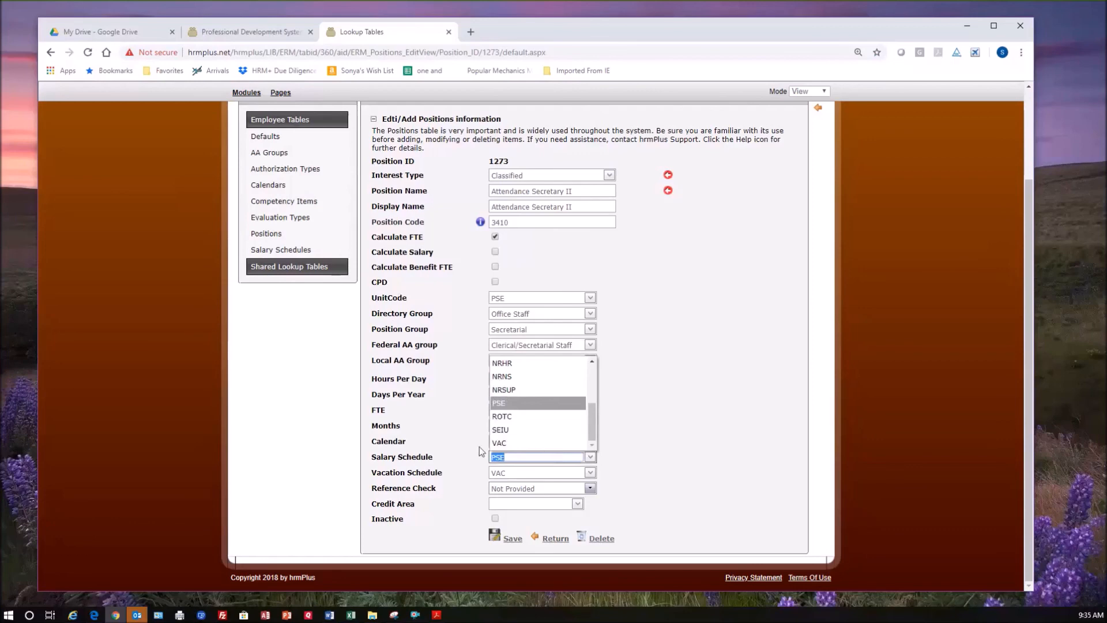
click(707, 475)
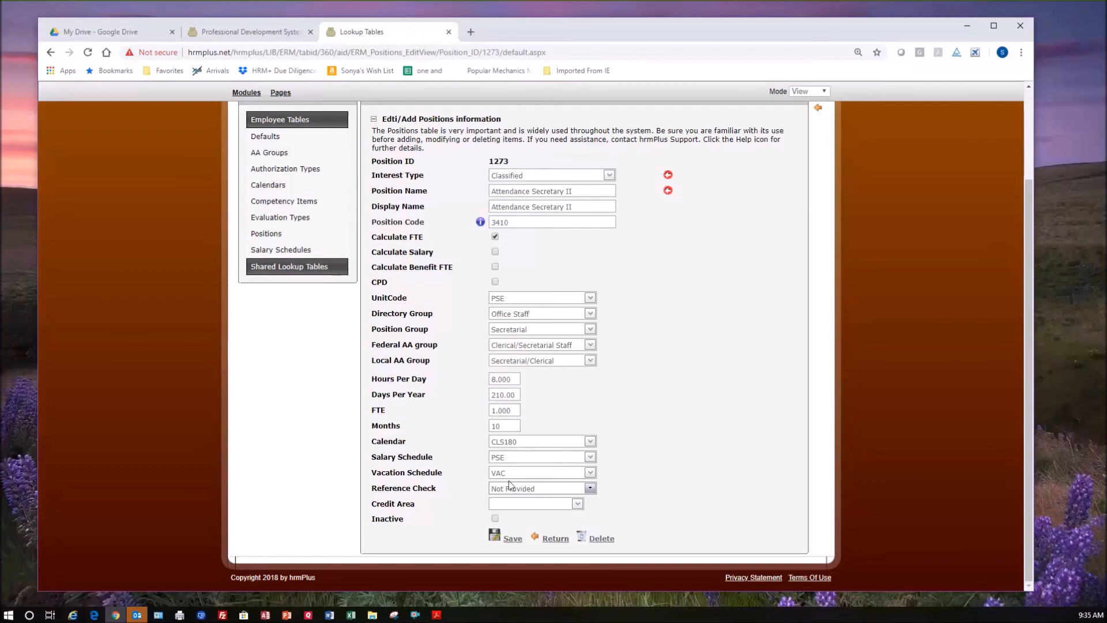
Set the reference check to Reference Check-Hometown Schools and the credit area to Other, and save the position.
click(590, 489)
click(603, 474)
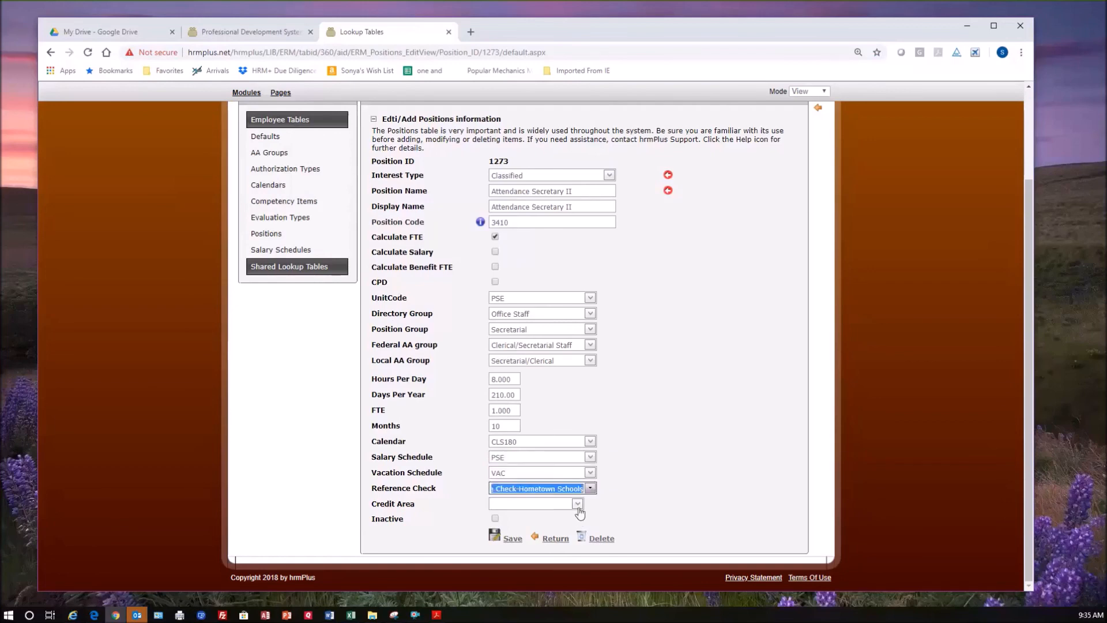
click(579, 506)
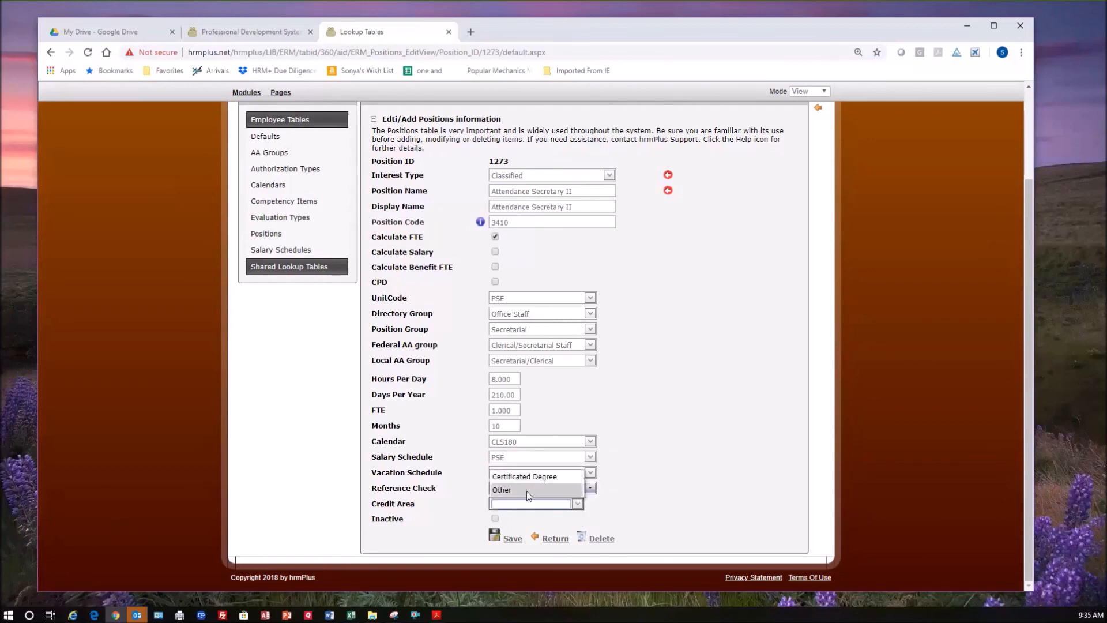
click(526, 490)
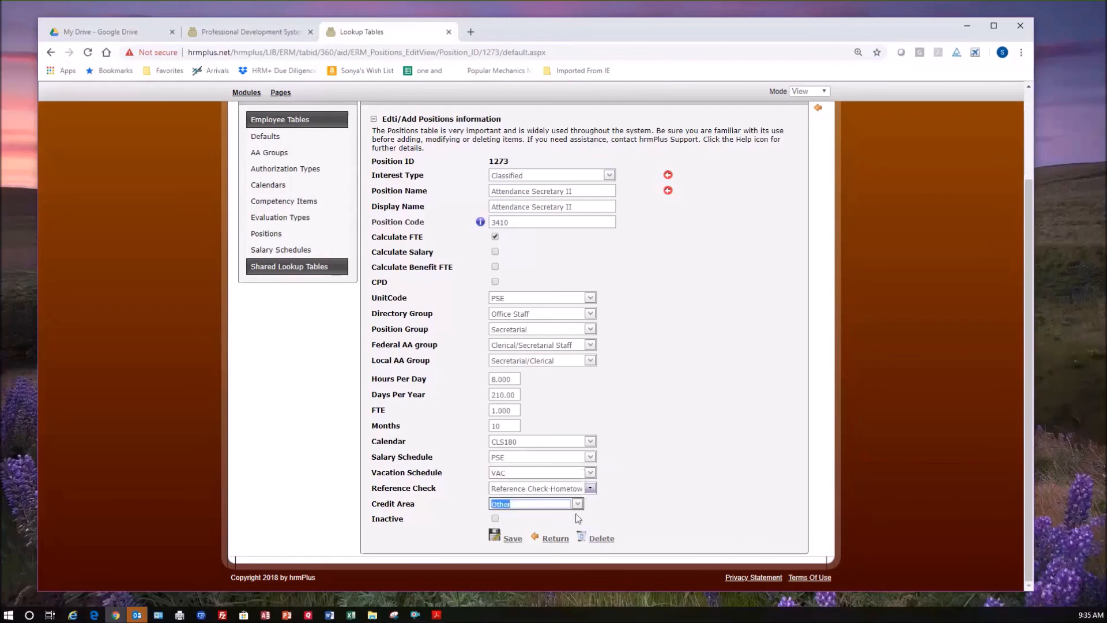
click(513, 540)
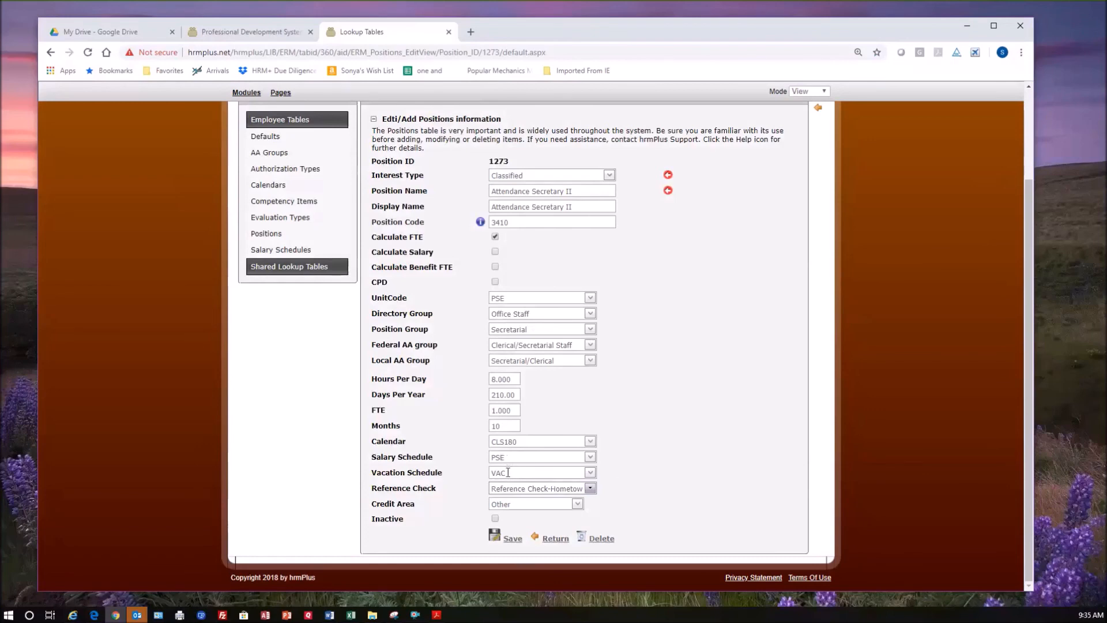
click(517, 442)
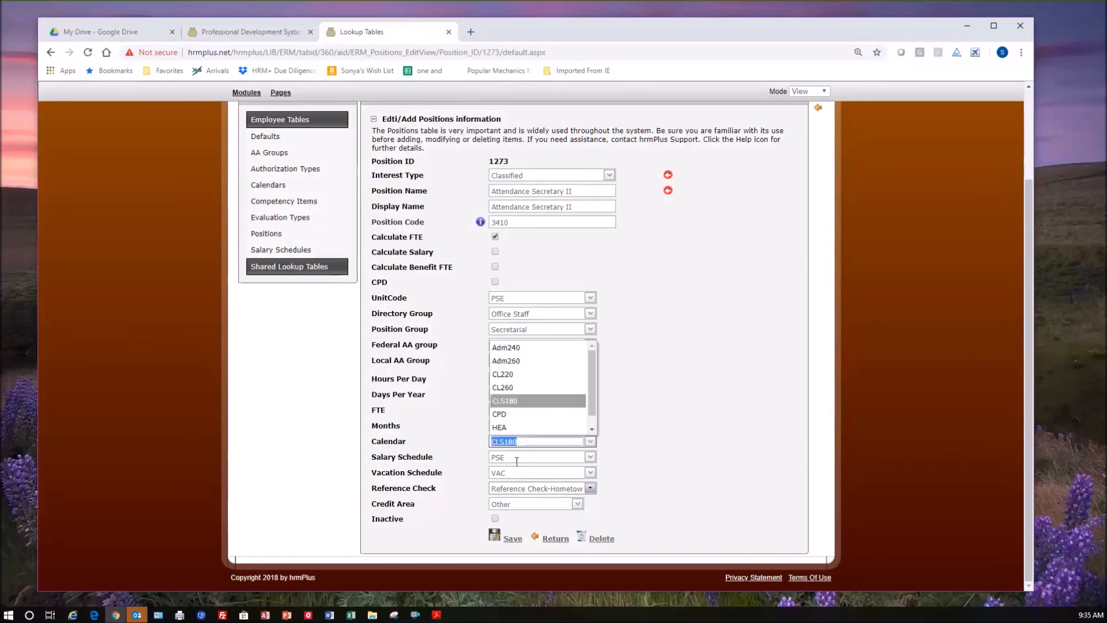
click(693, 461)
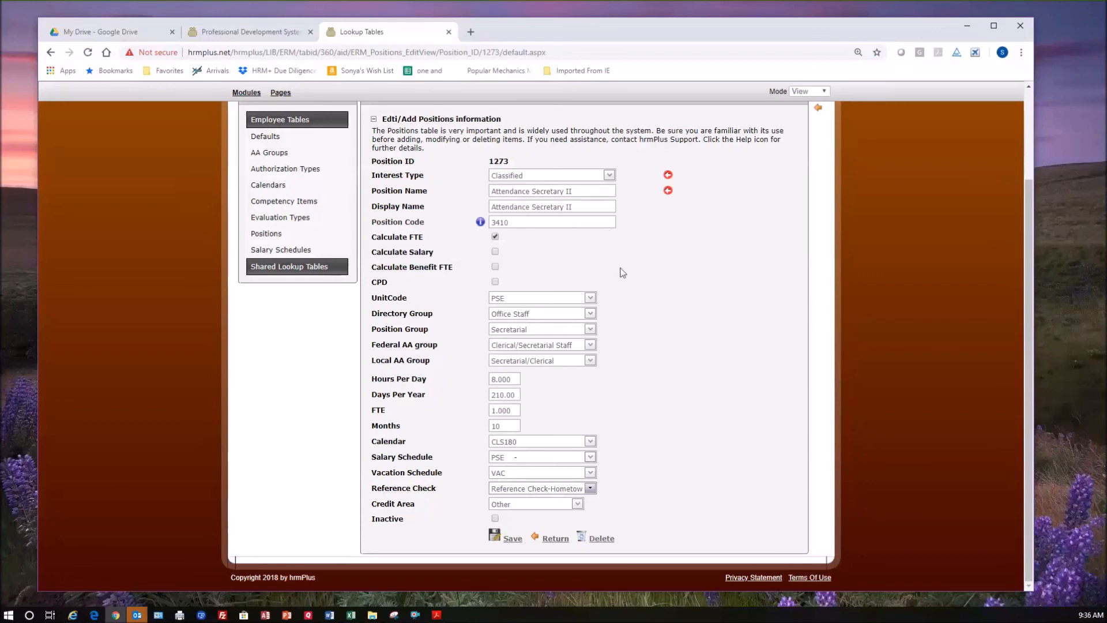
click(513, 538)
Open the 1st Grade record in the shared Assignments lookup table and view its type choices.
click(296, 270)
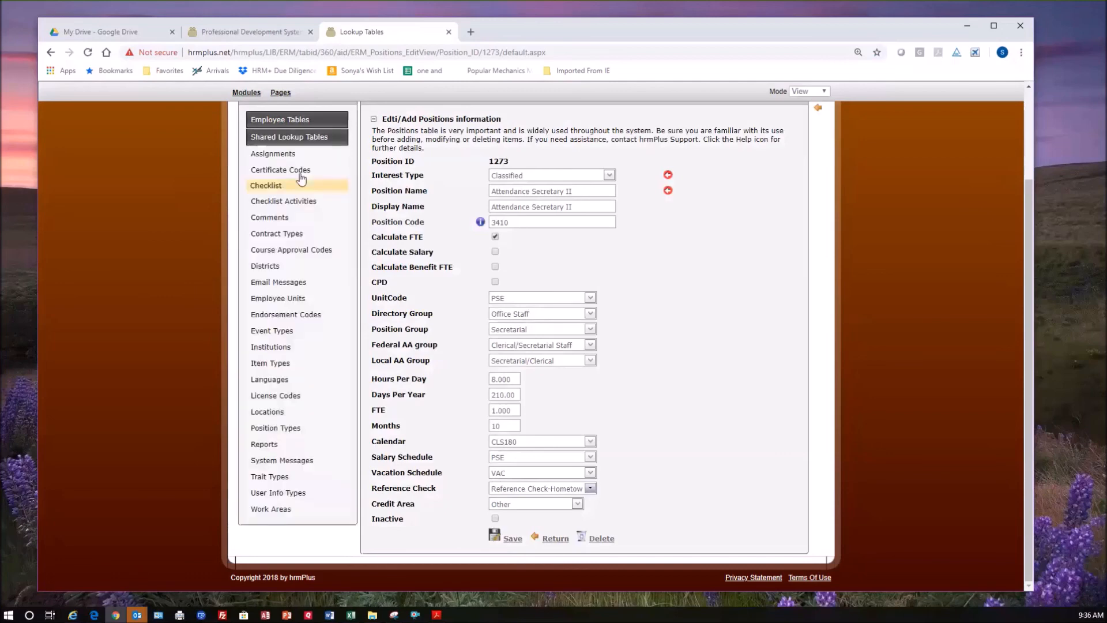
click(280, 156)
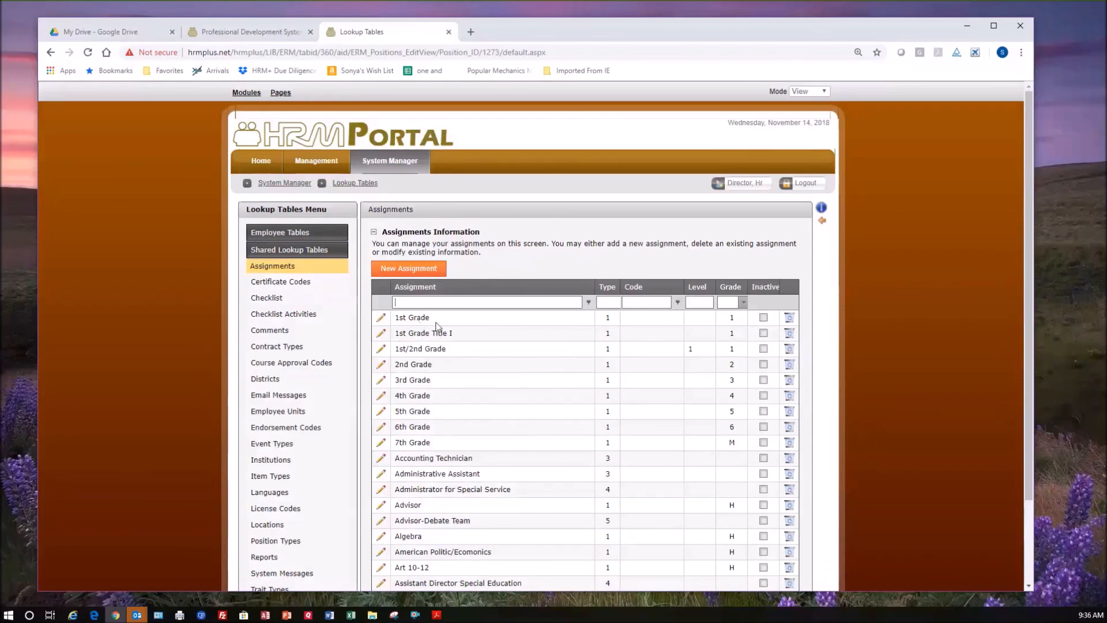
click(382, 320)
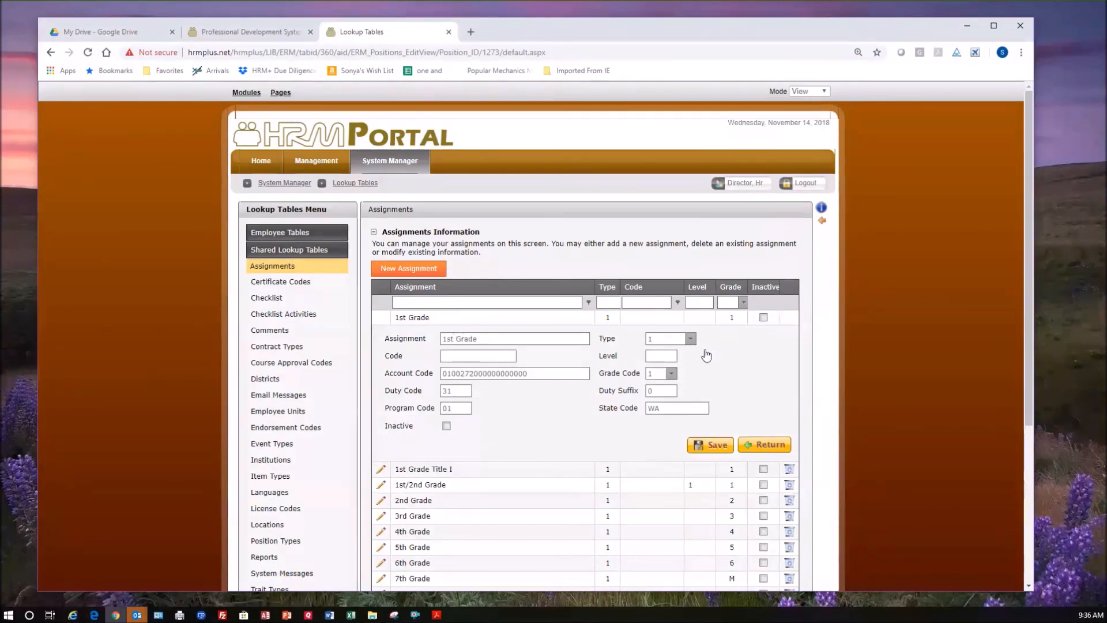
click(690, 339)
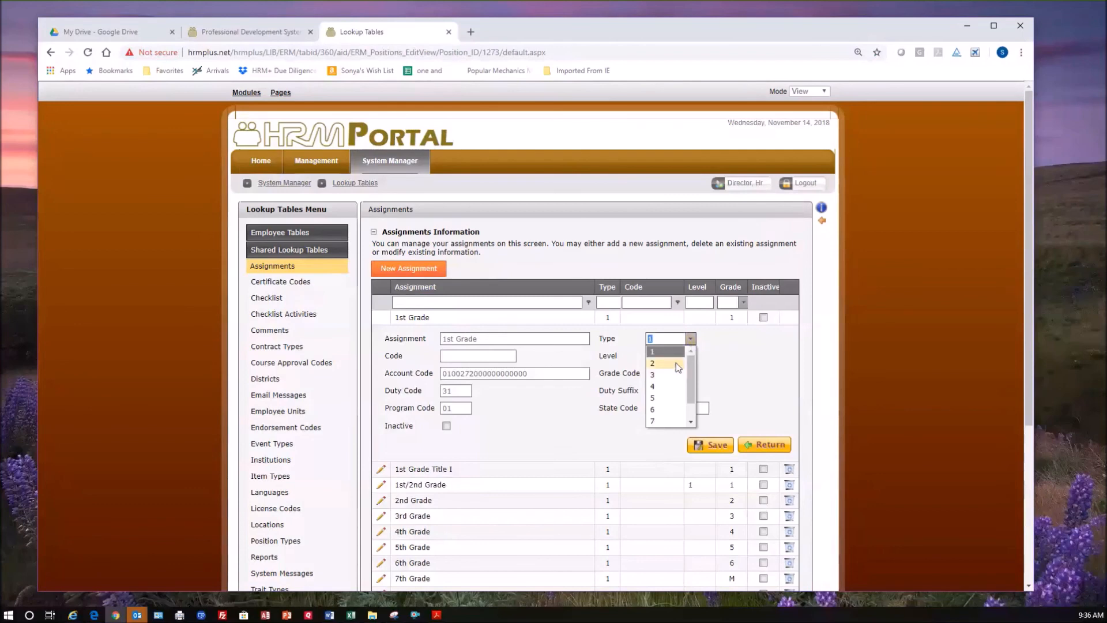
click(754, 368)
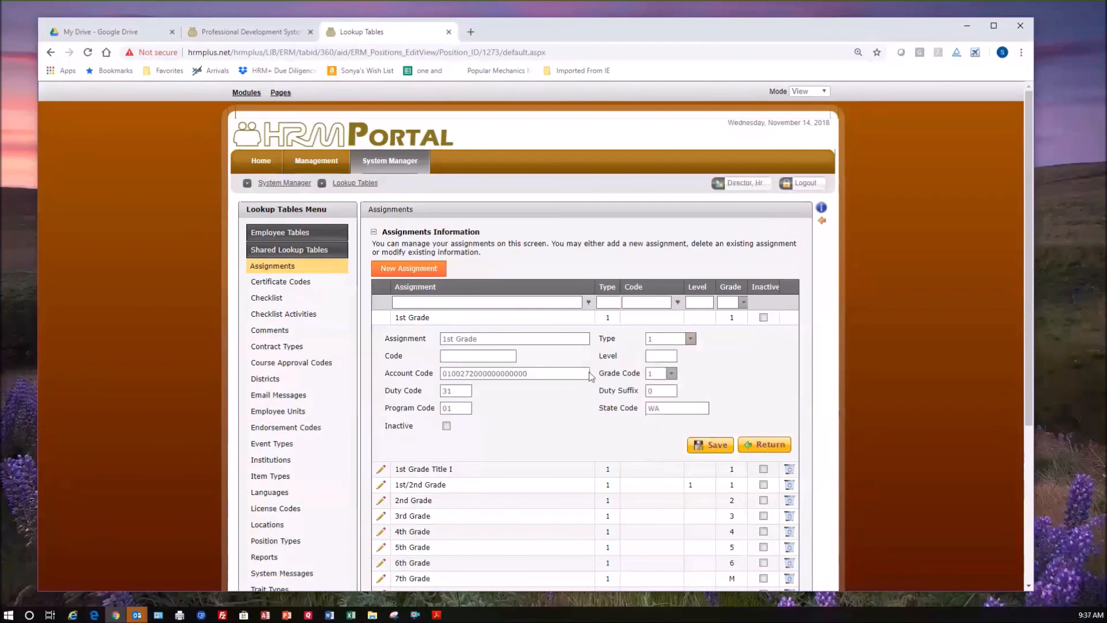
Try 311 as the code of the 1st Grade assignment and clear it again.
click(465, 358)
text(311)
key(BackSpace)
key(BackSpace)
key(BackSpace)
Review the level, account code and grade code choices of the 1st Grade assignment record.
click(655, 356)
double_click(534, 376)
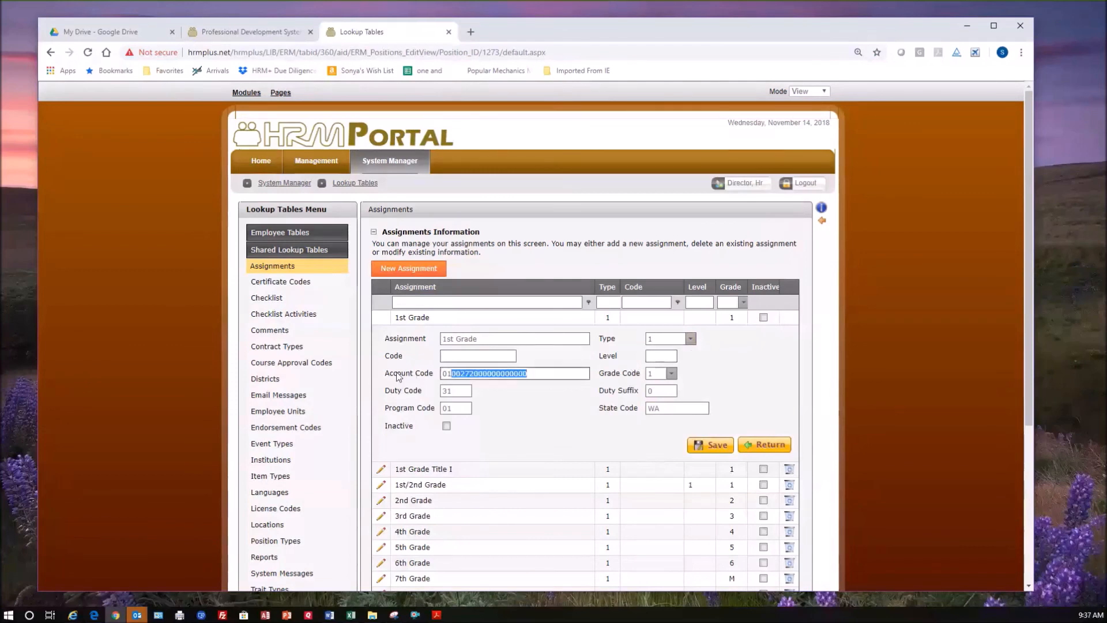
click(507, 373)
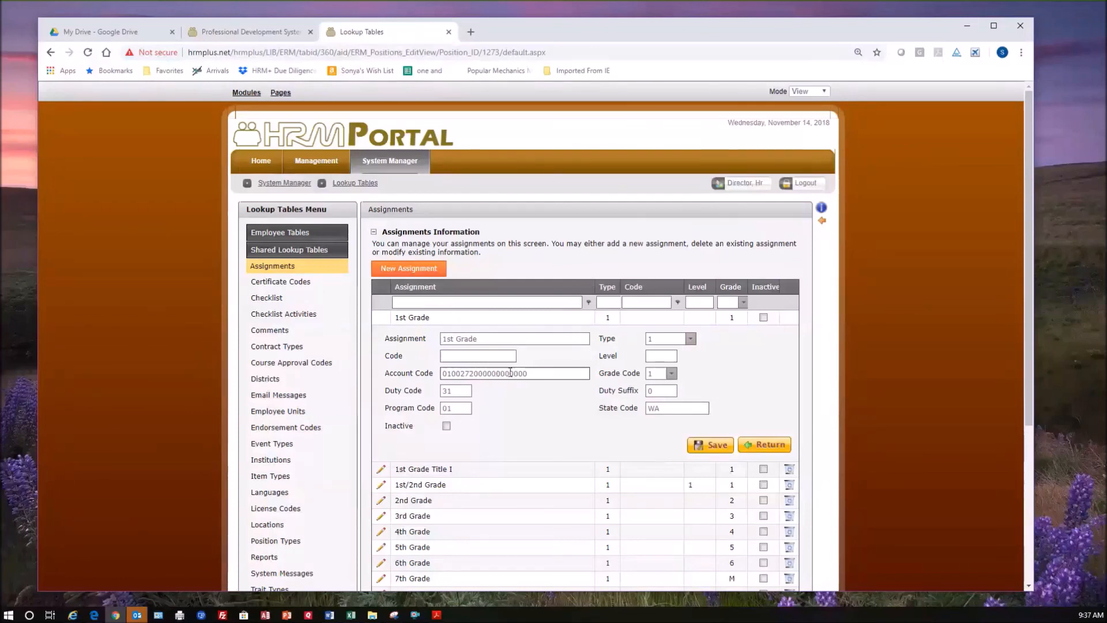
click(671, 374)
drag(687, 426, 688, 459)
click(717, 381)
Review the duty code, duty suffix, program code and state code of the 1st Grade assignment, and return to the assignments list.
click(461, 391)
click(665, 390)
click(460, 408)
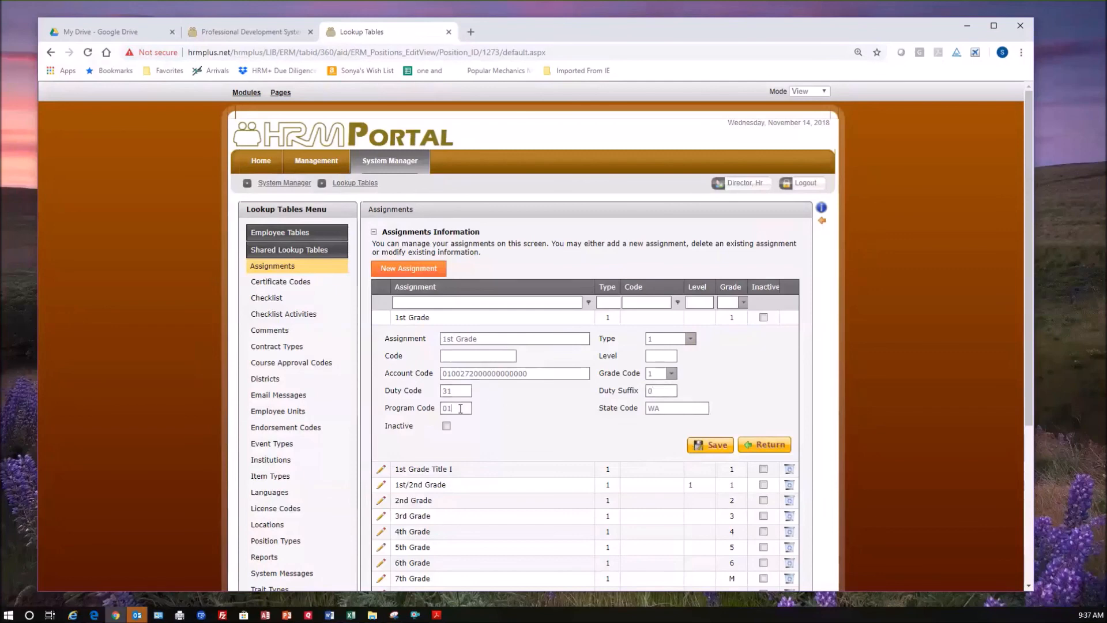
click(671, 409)
click(744, 448)
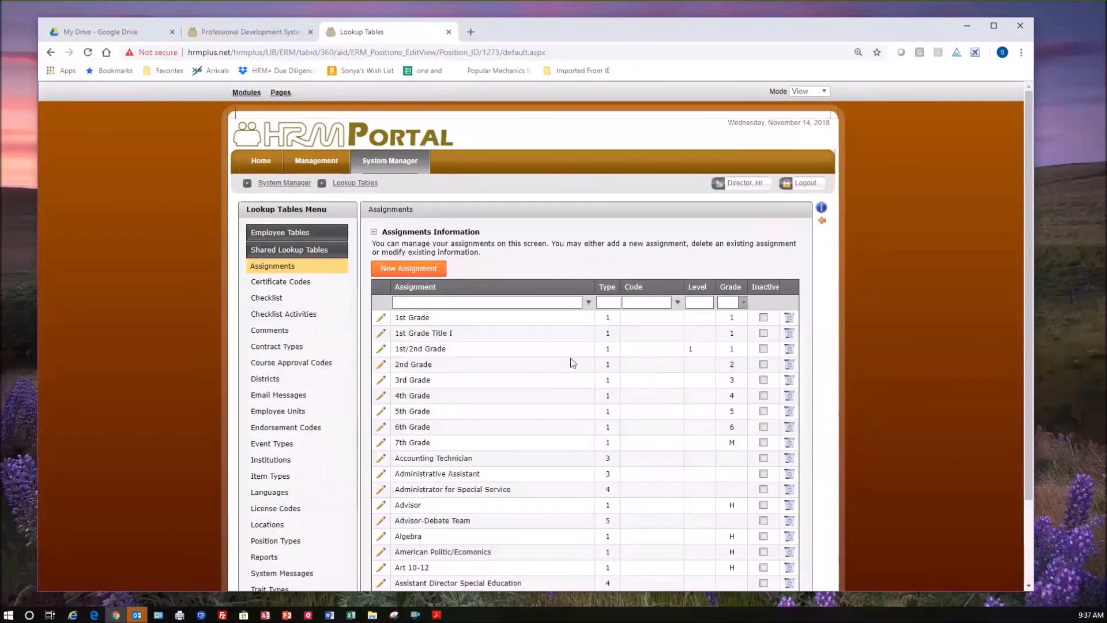
mouse_move(310, 169)
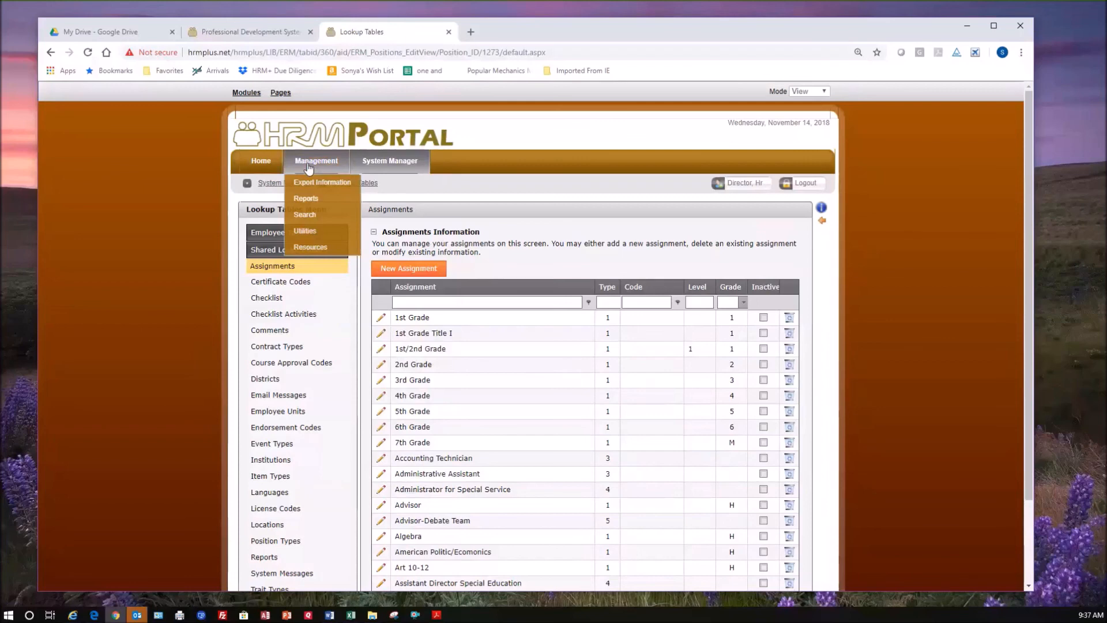
click(308, 220)
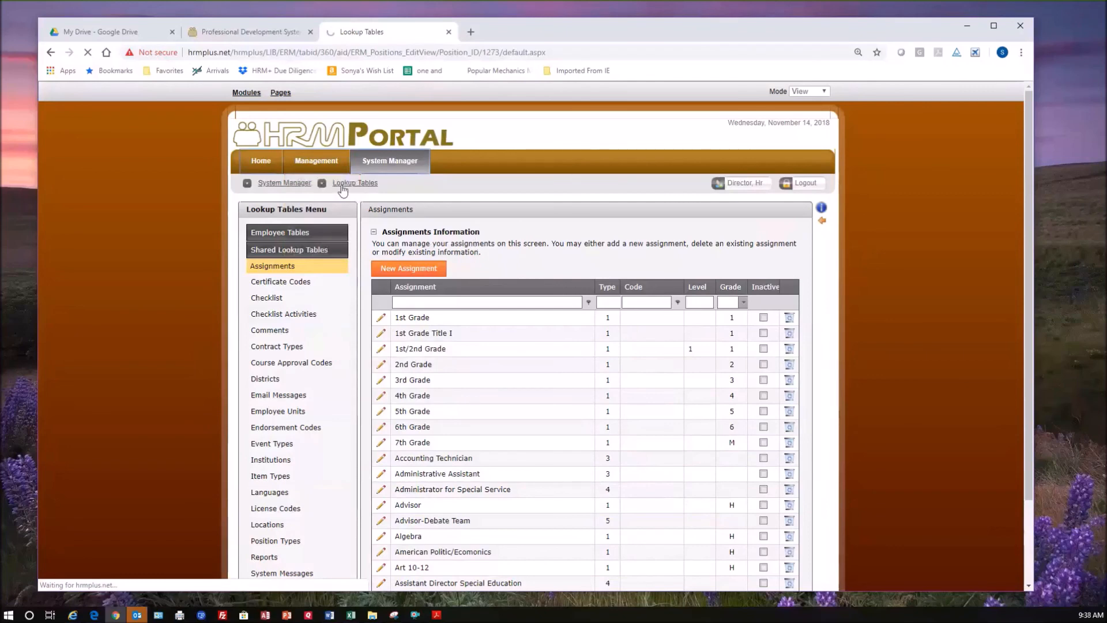
mouse_move(301, 164)
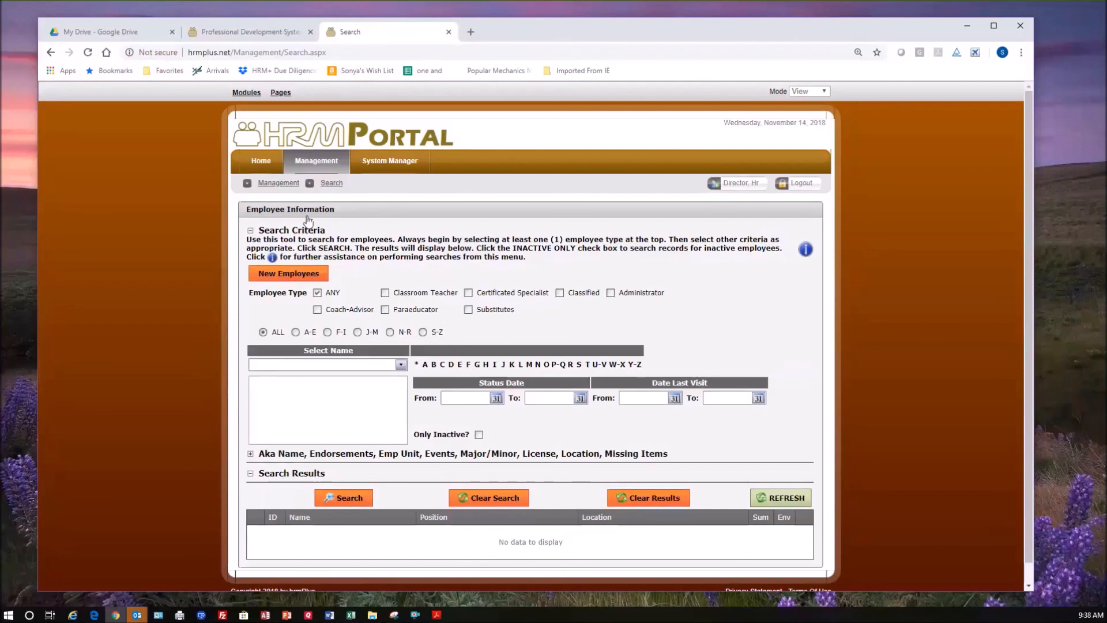
Open the shared Item Types lookup table, limit it to Employee Only items and view the available item groups.
click(413, 164)
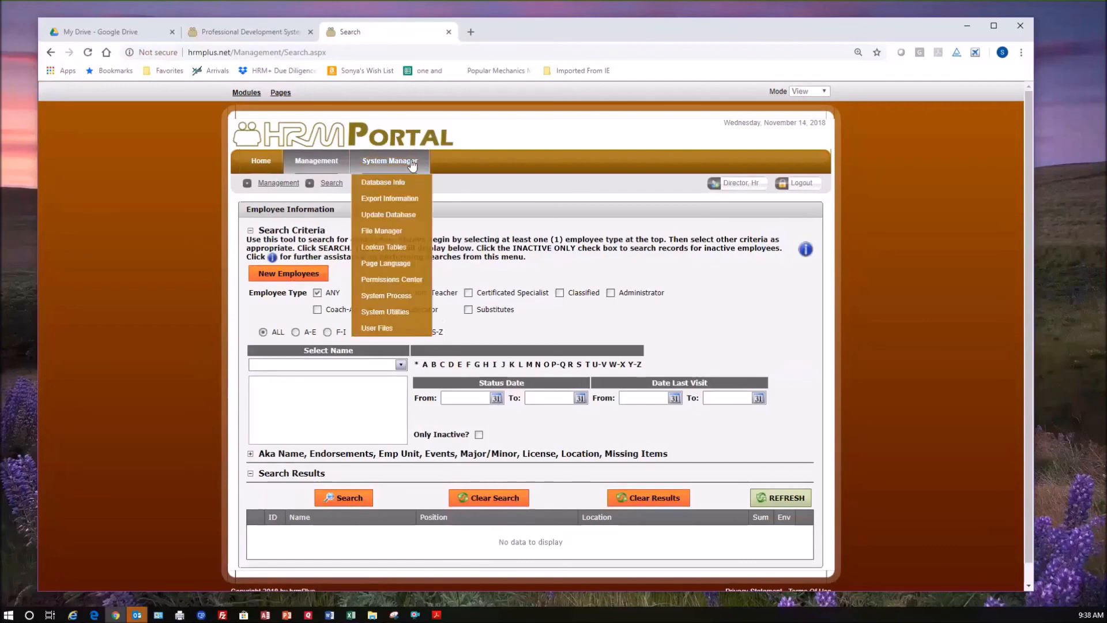
click(390, 249)
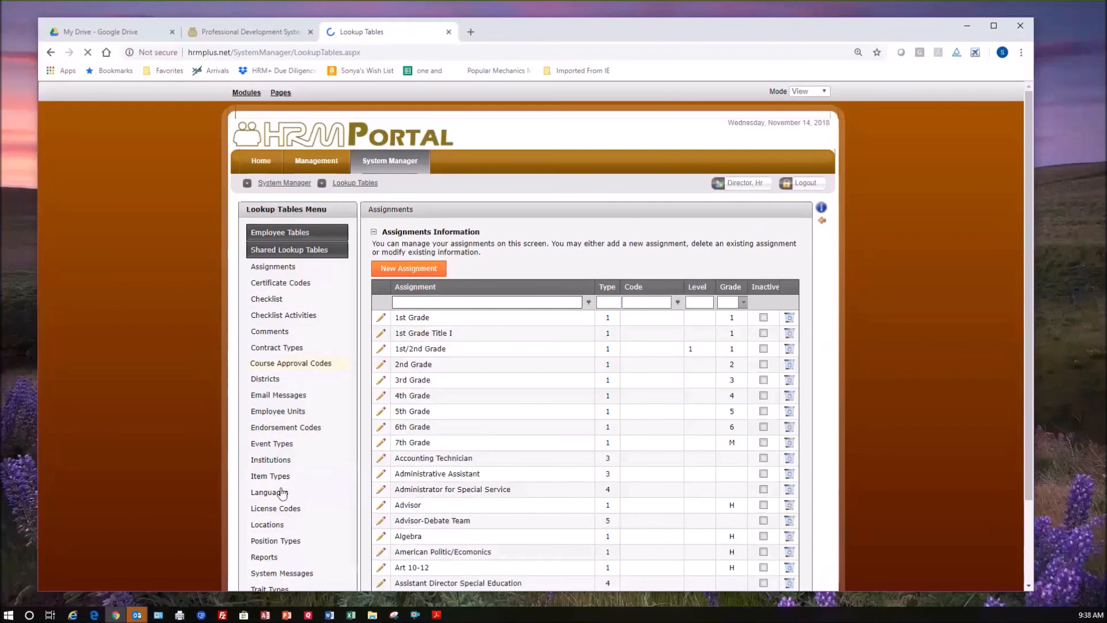
click(279, 481)
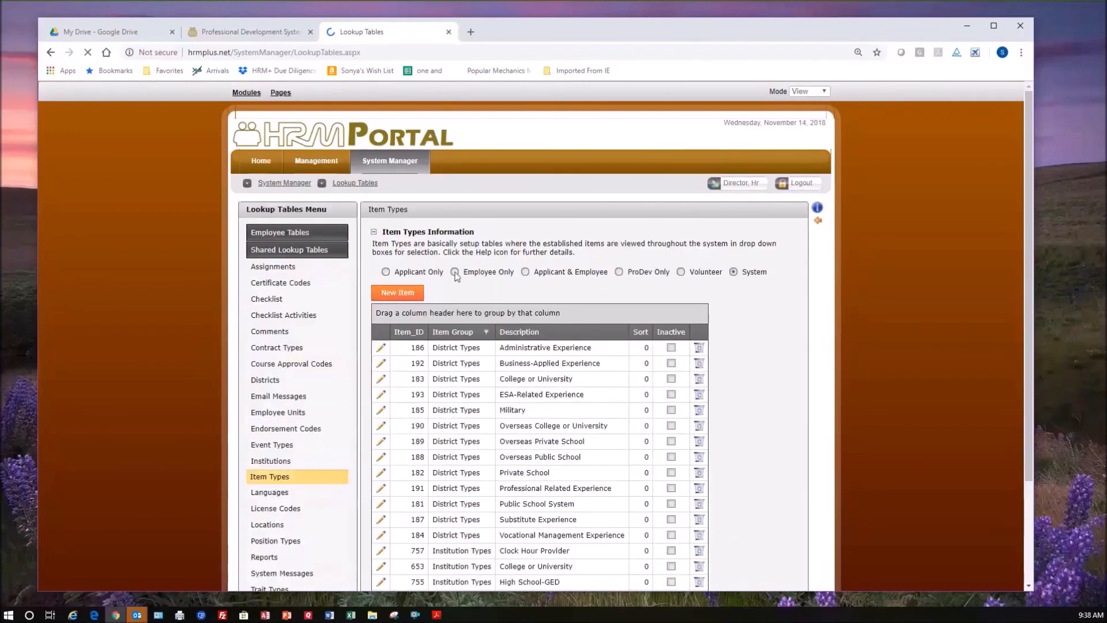
click(455, 272)
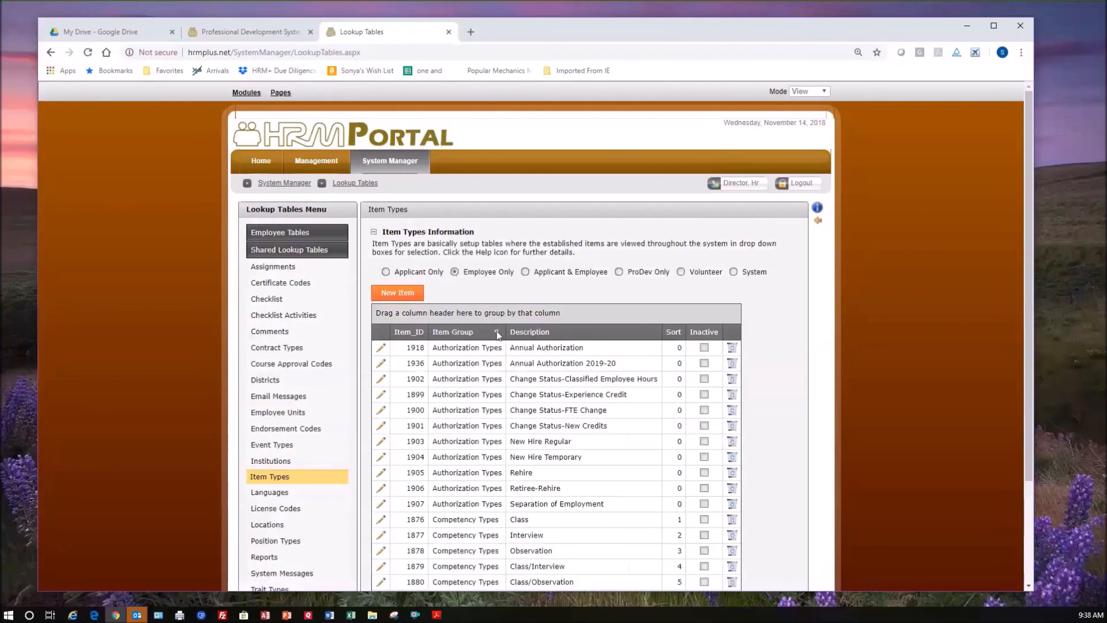
click(496, 332)
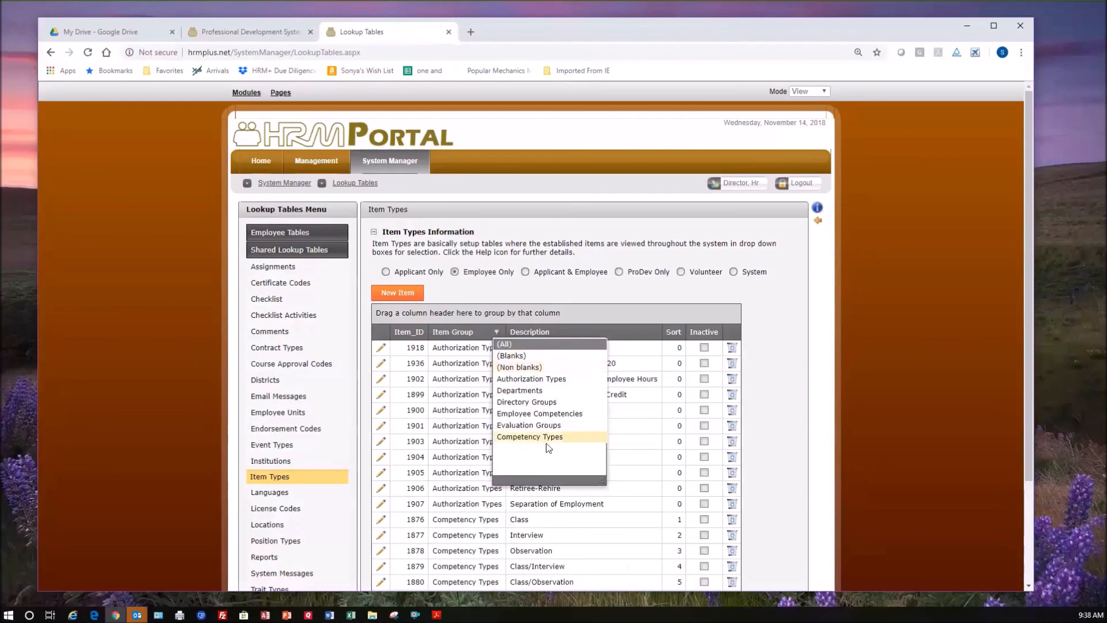
click(793, 329)
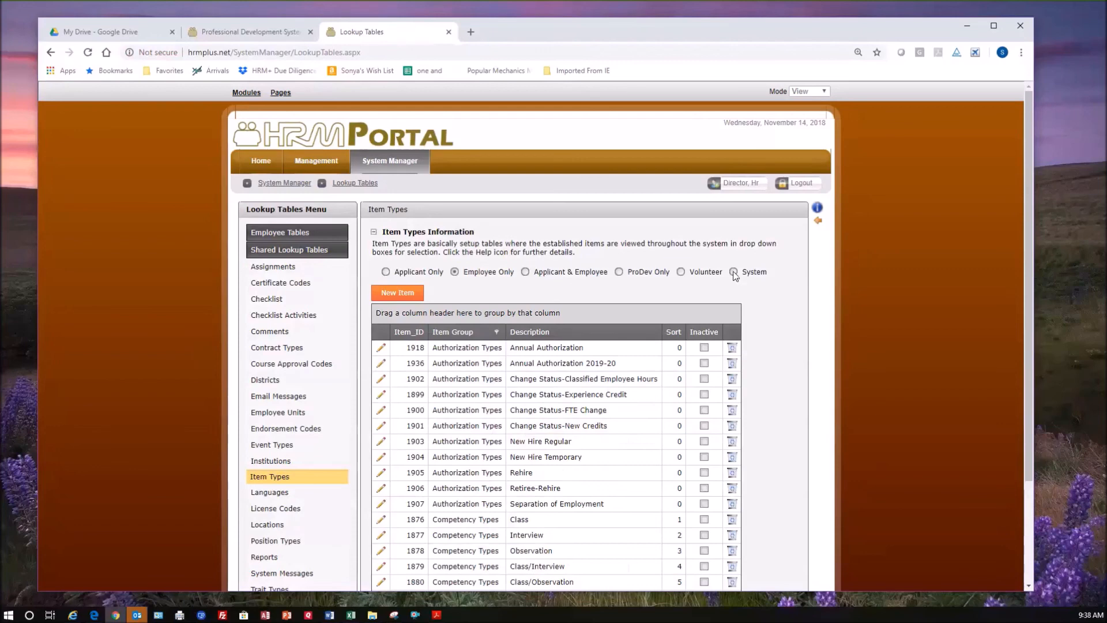
Switch the item types to System and look through their item groups and entries.
click(733, 272)
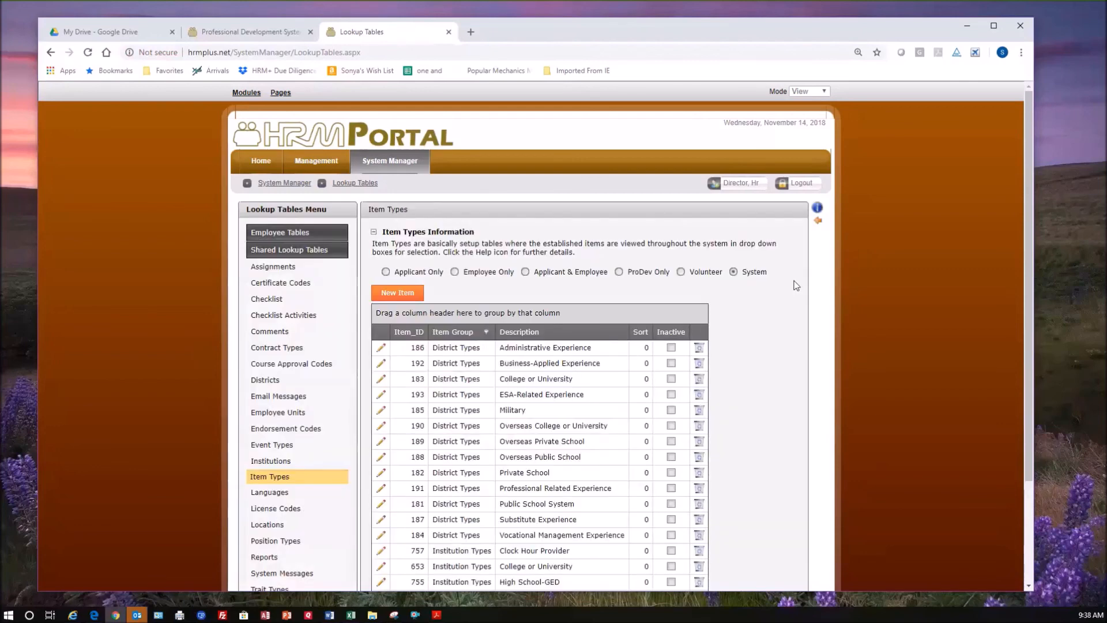
click(486, 332)
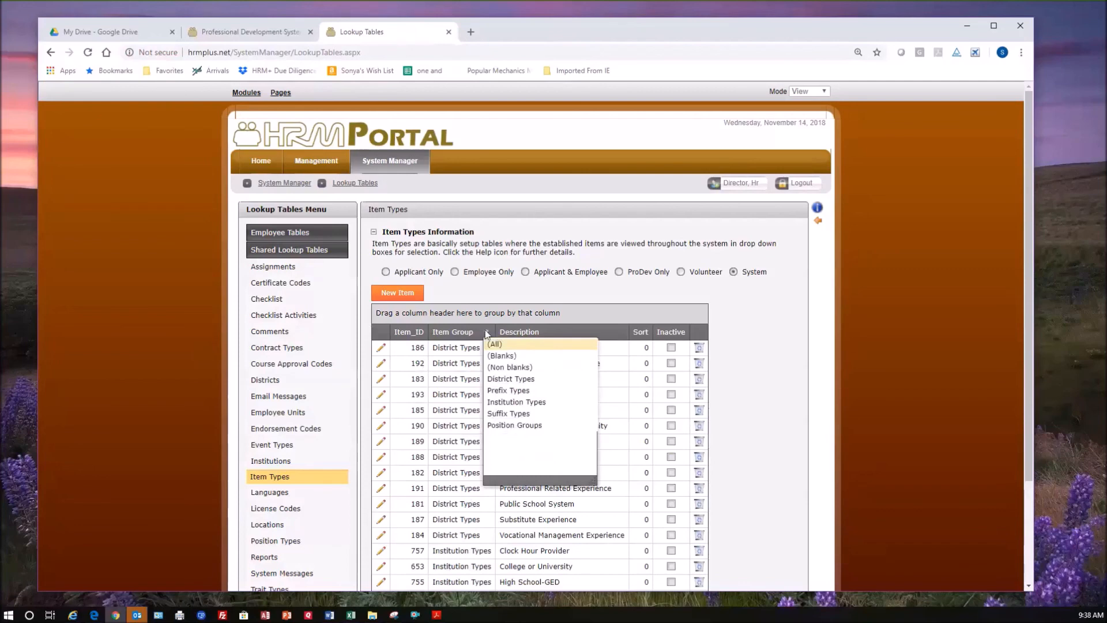
click(778, 404)
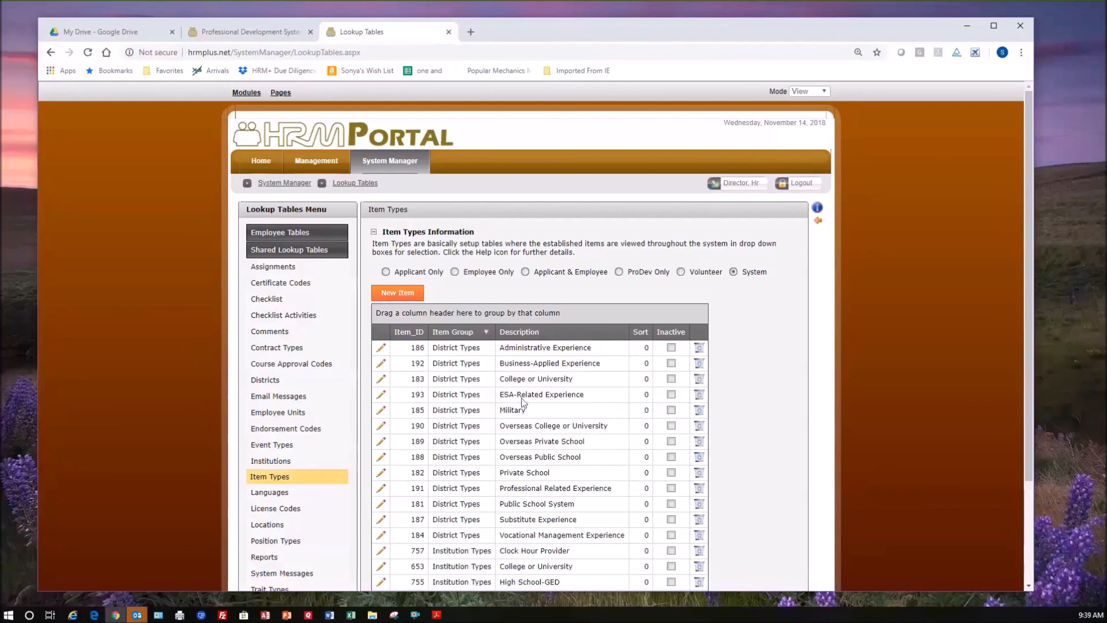
scroll(554, 473, down, 3)
scroll(570, 489, up, 2)
Search for employees of any type on the employee search page and open the first listed employee's record.
mouse_move(309, 172)
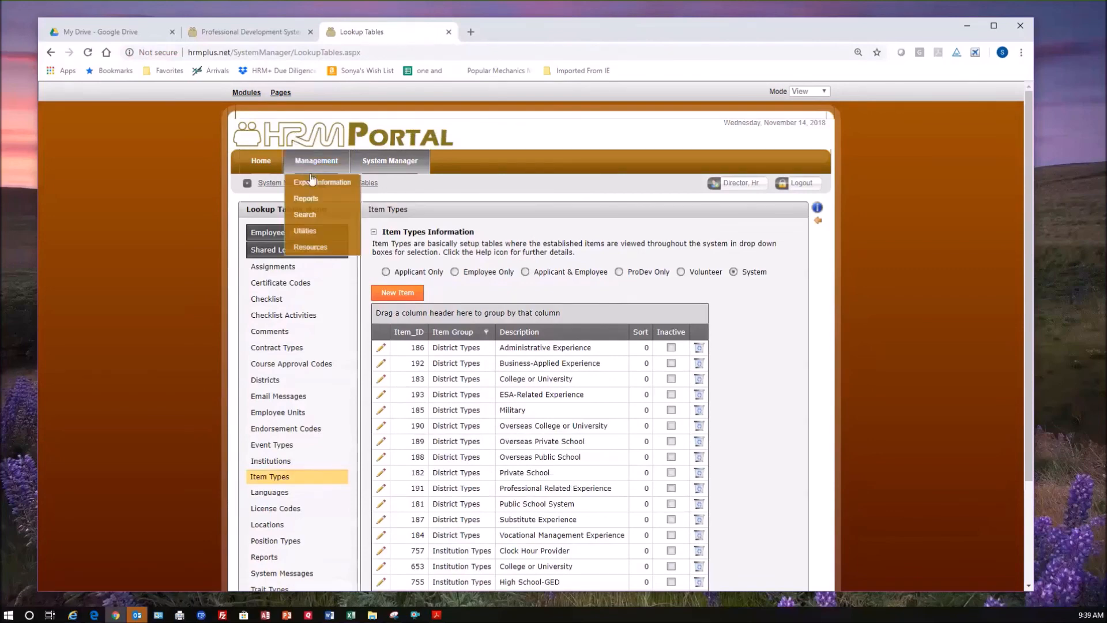
click(306, 216)
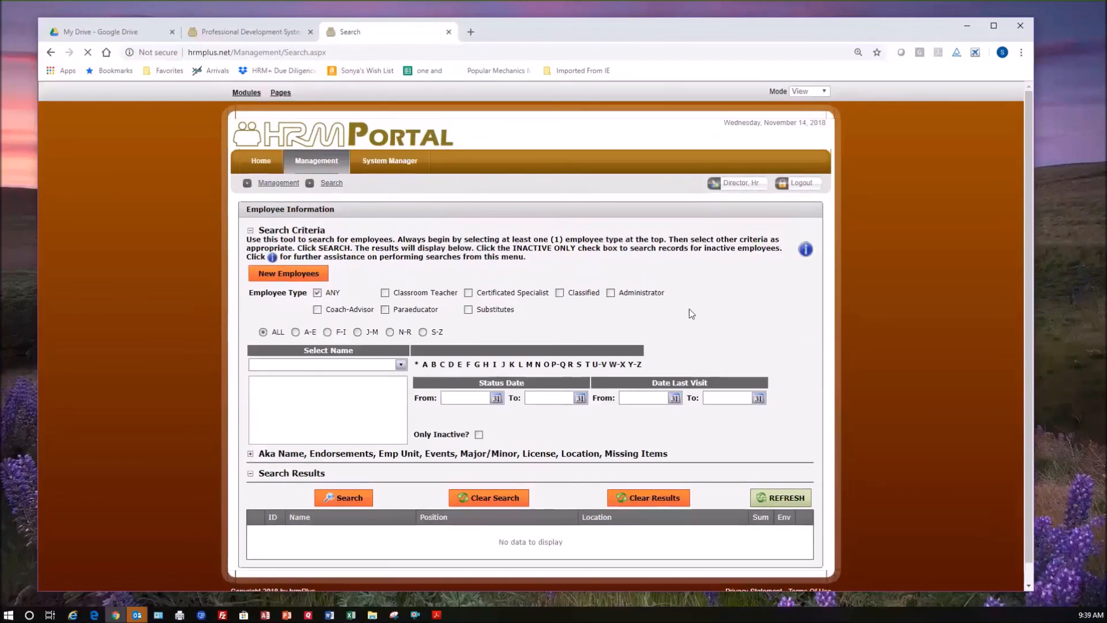
scroll(690, 313, down, 1)
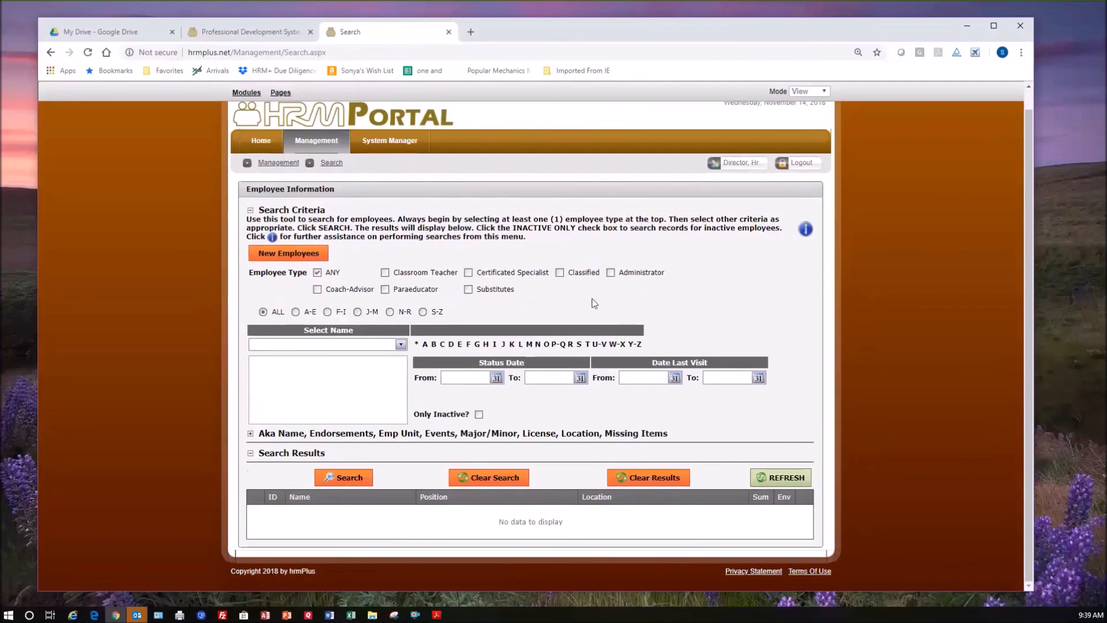
click(353, 480)
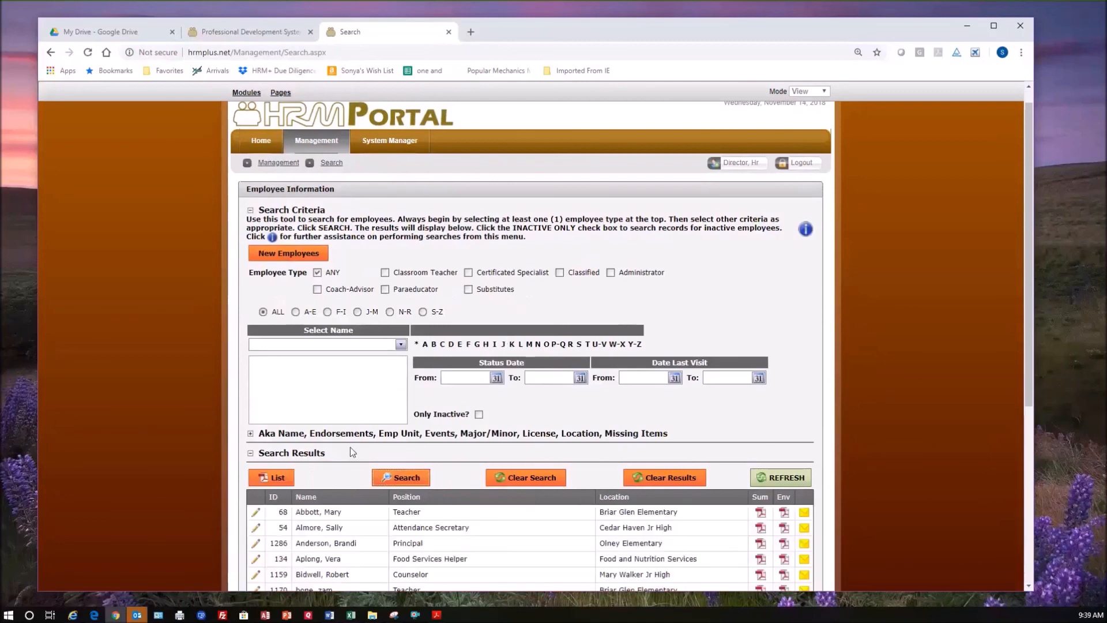
scroll(342, 468, down, 3)
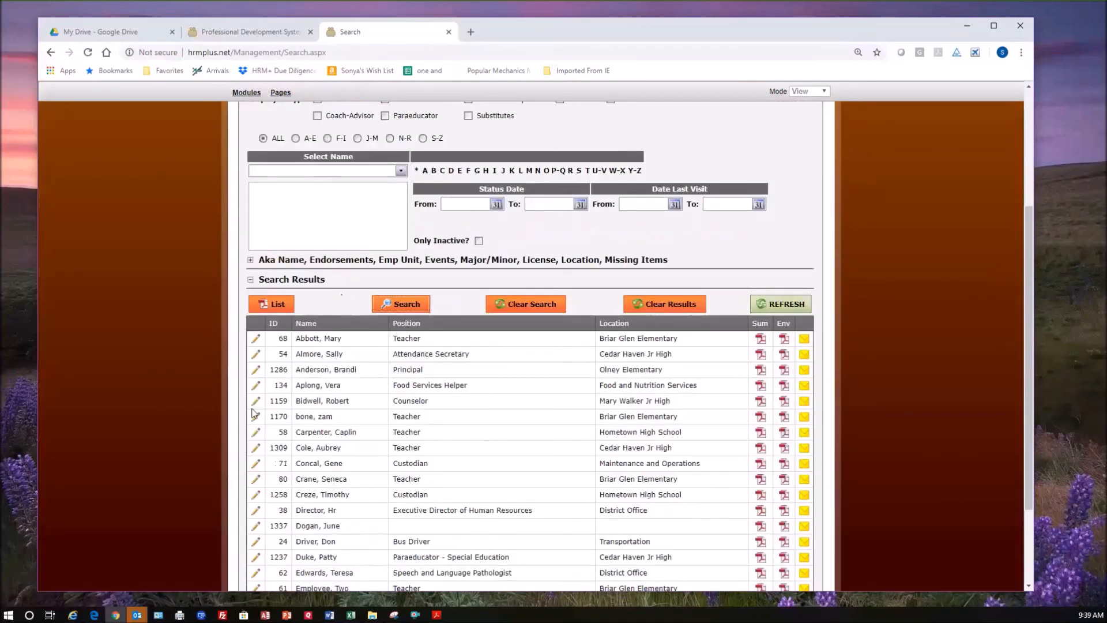
click(257, 340)
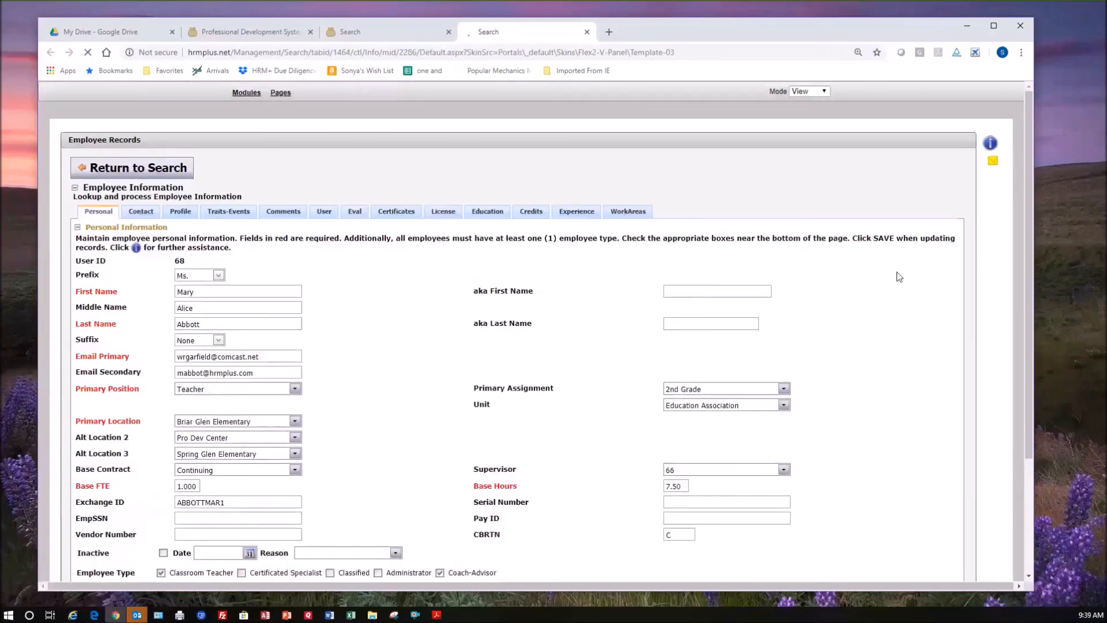
Open the employee's work areas and review the position and assignment summary and the page instructions.
click(637, 213)
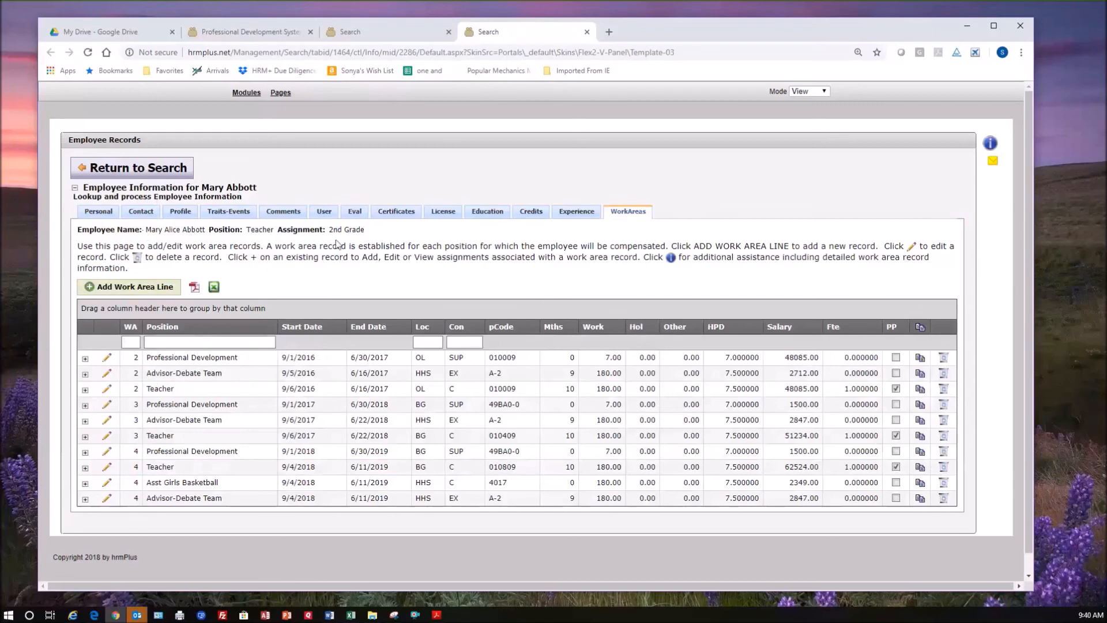
drag(337, 244, 376, 234)
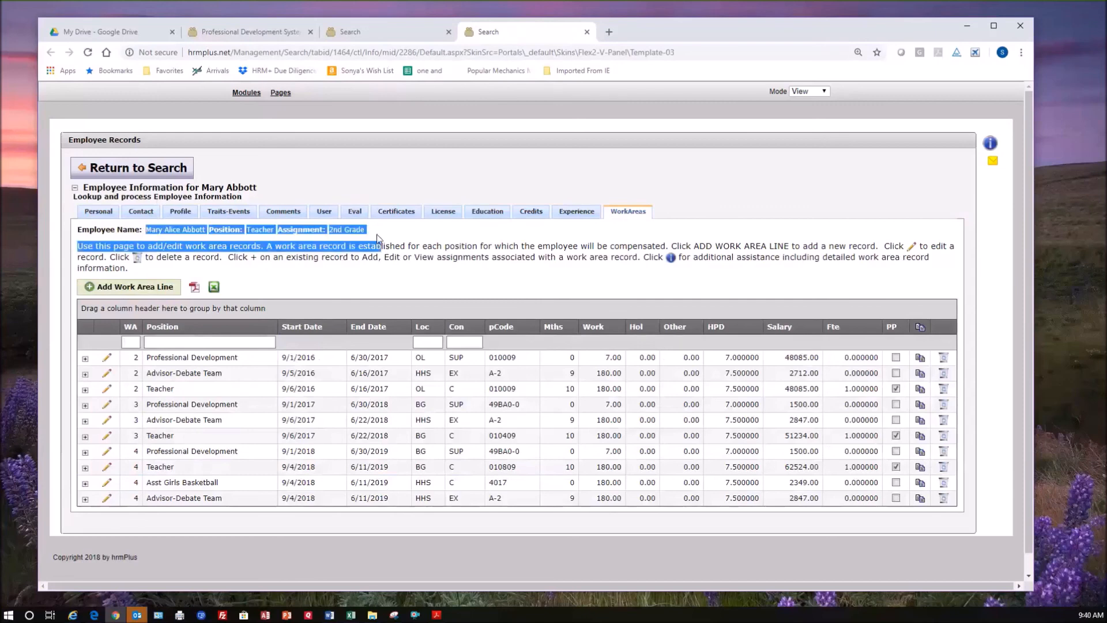
click(372, 233)
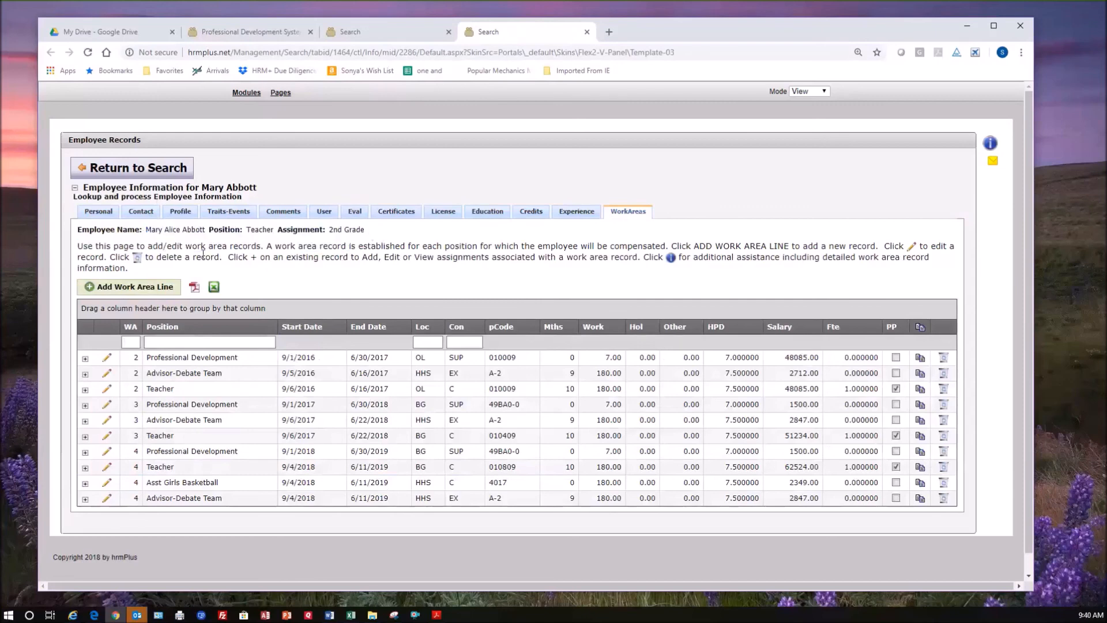
drag(201, 245, 281, 281)
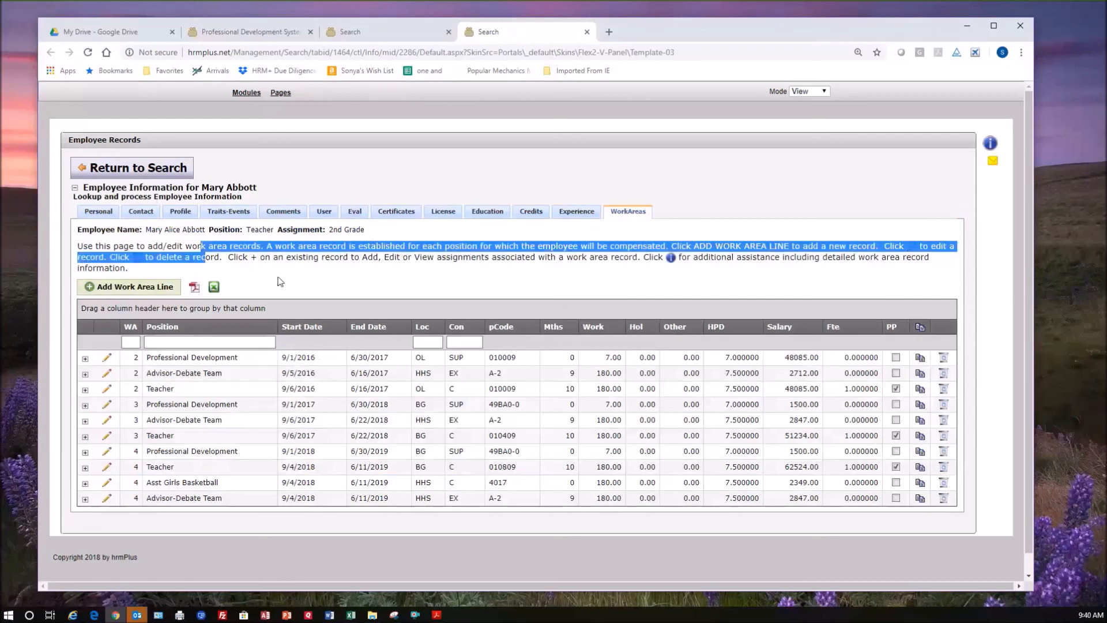
click(202, 288)
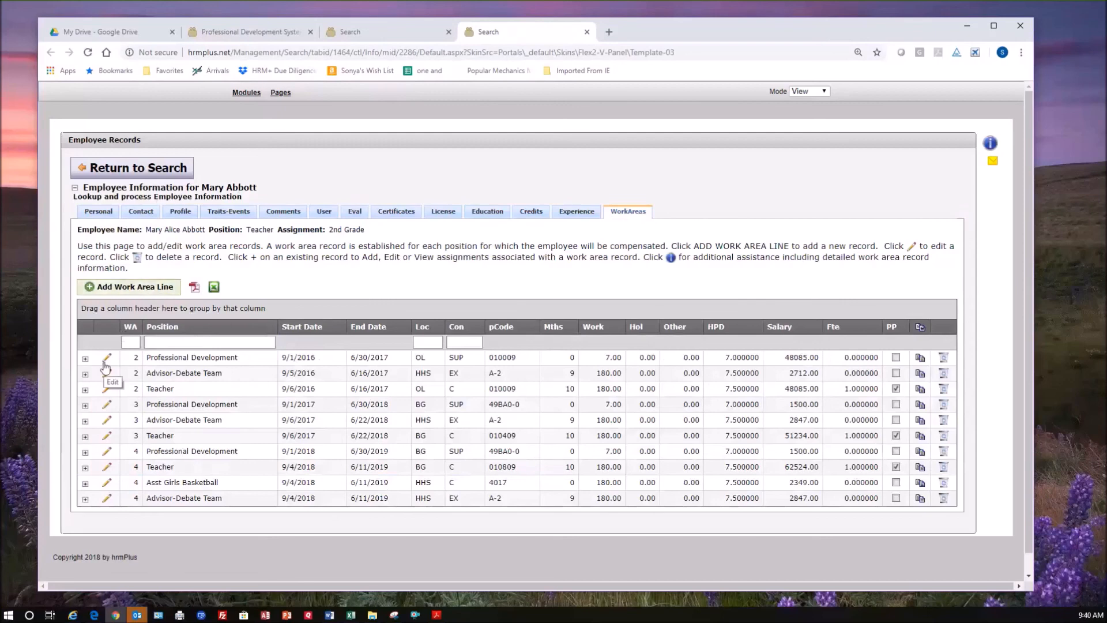
Print the employee's calculated PAF for the 2018 work area with Change Status-New Credits as the reason.
click(194, 288)
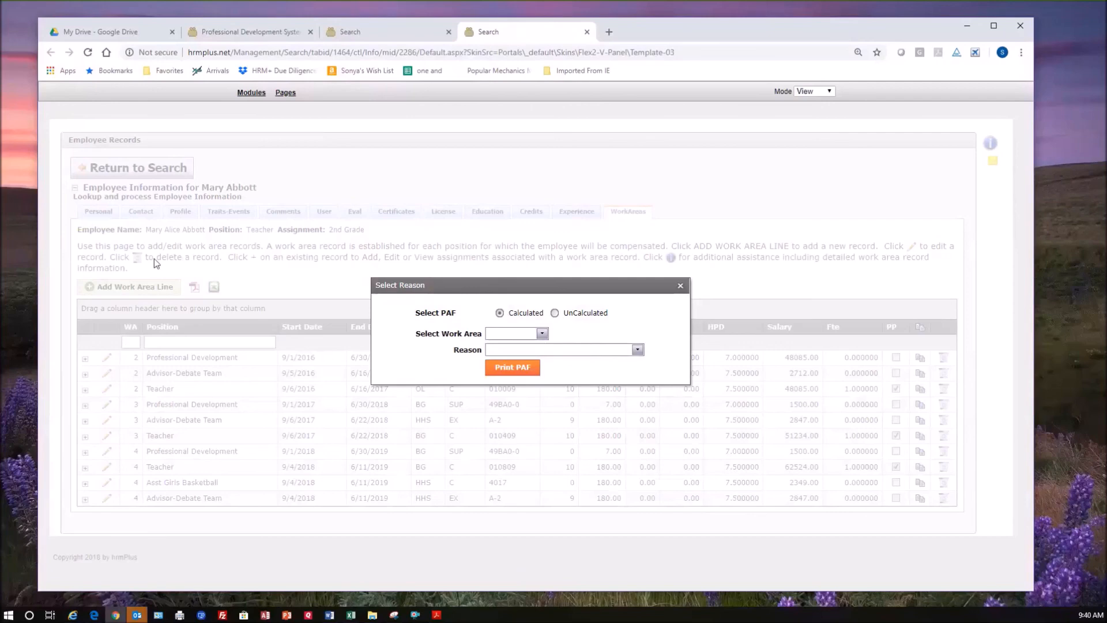
click(542, 334)
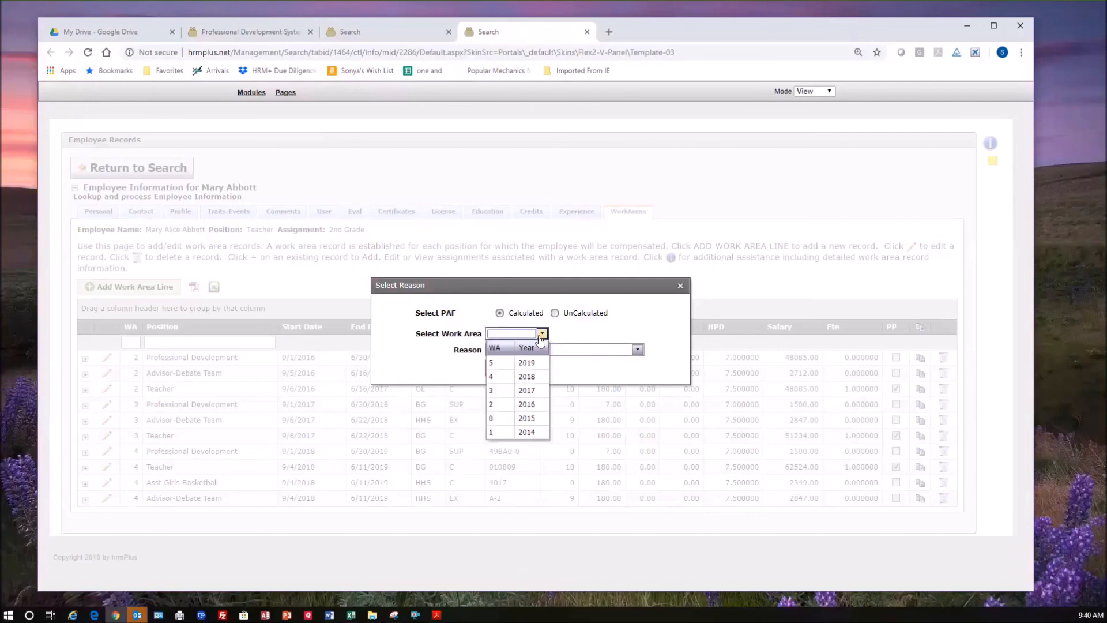
click(528, 376)
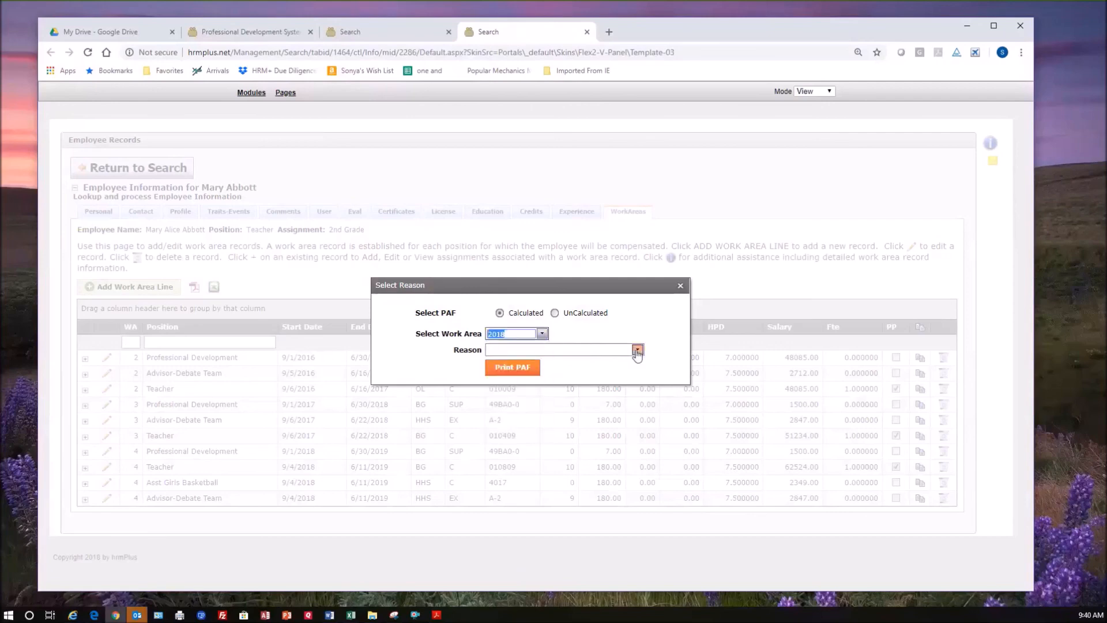
click(637, 350)
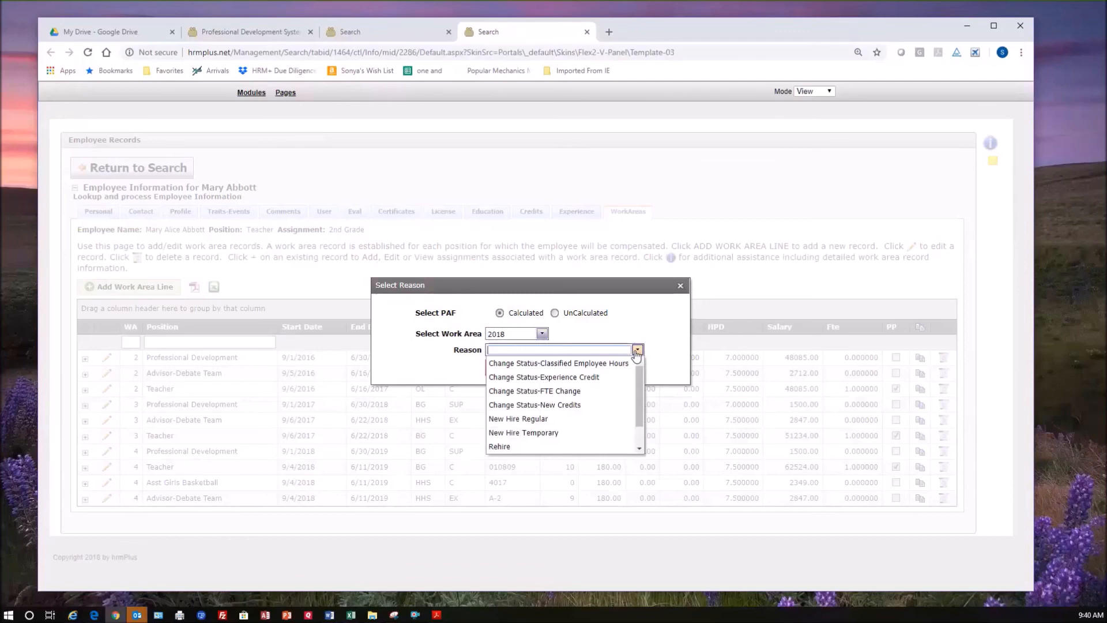
click(555, 406)
click(518, 373)
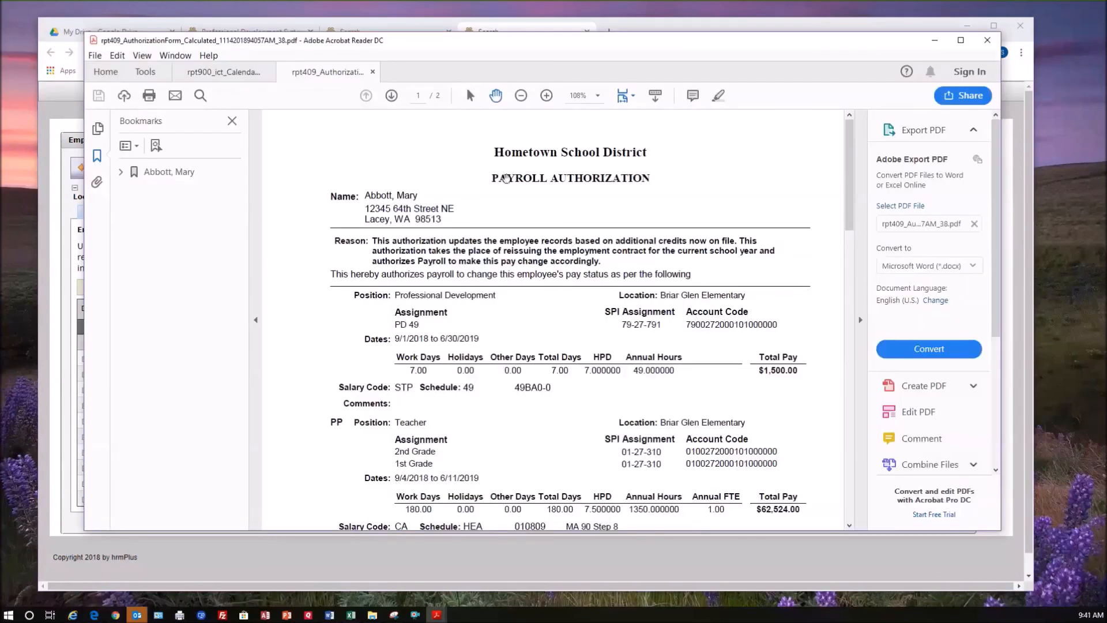
Read through the positions, assignments, dates and pay lines of the payroll authorization PDF.
scroll(701, 350, down, 2)
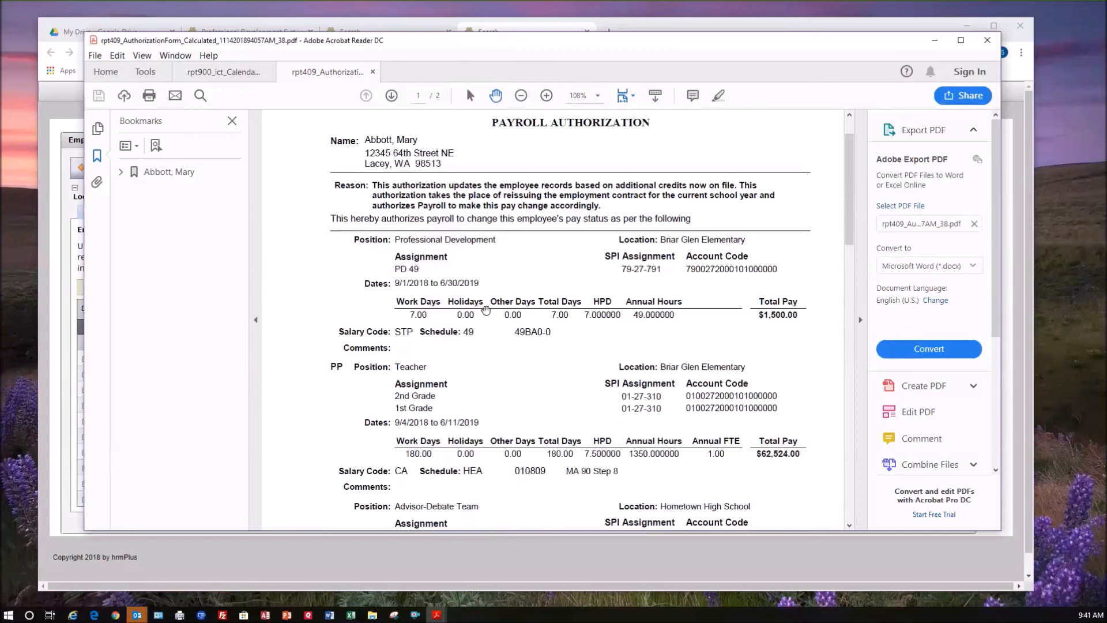
scroll(484, 324, down, 1)
scroll(473, 369, down, 2)
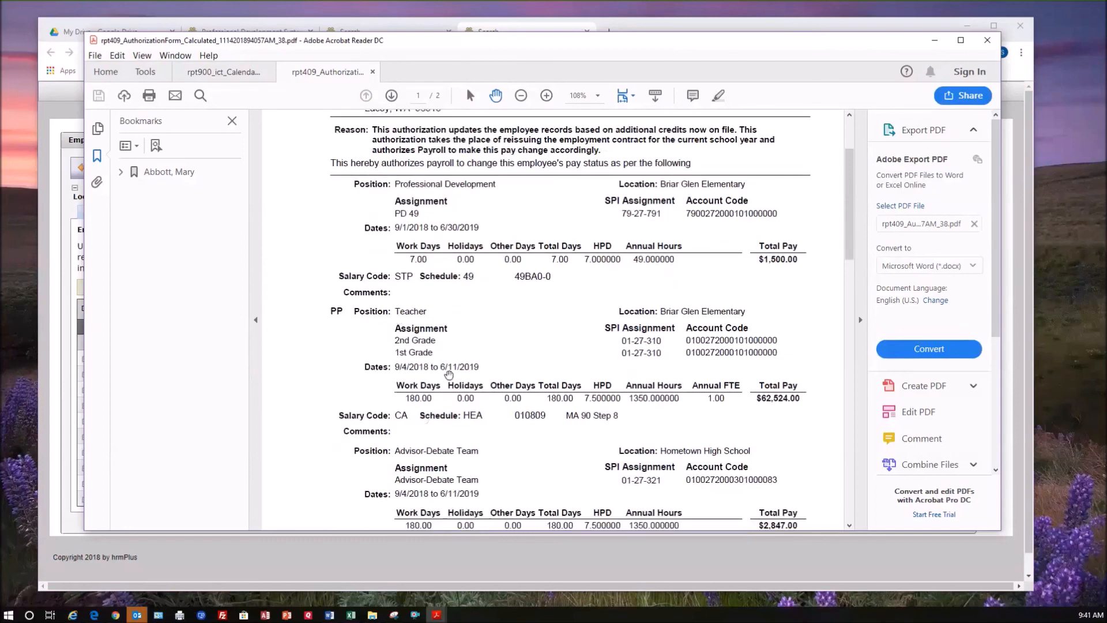
scroll(460, 415, down, 3)
scroll(460, 415, down, 1)
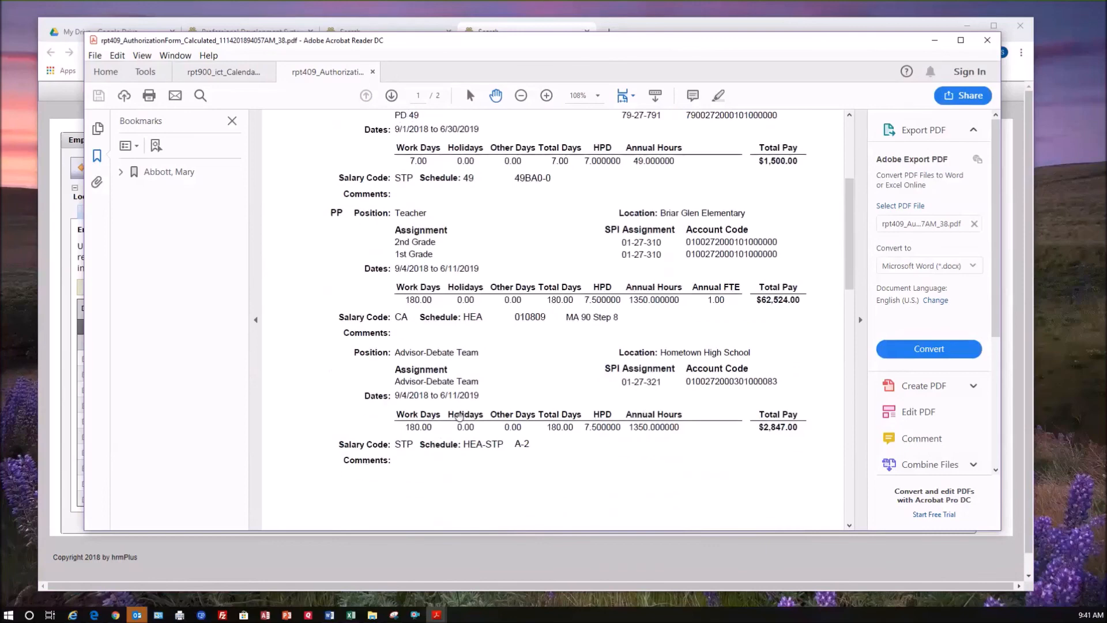
Read the remaining positions, pay totals and authorization signature line of the payroll authorization PDF, and return to the employee's work areas.
scroll(464, 427, down, 6)
scroll(466, 432, down, 20)
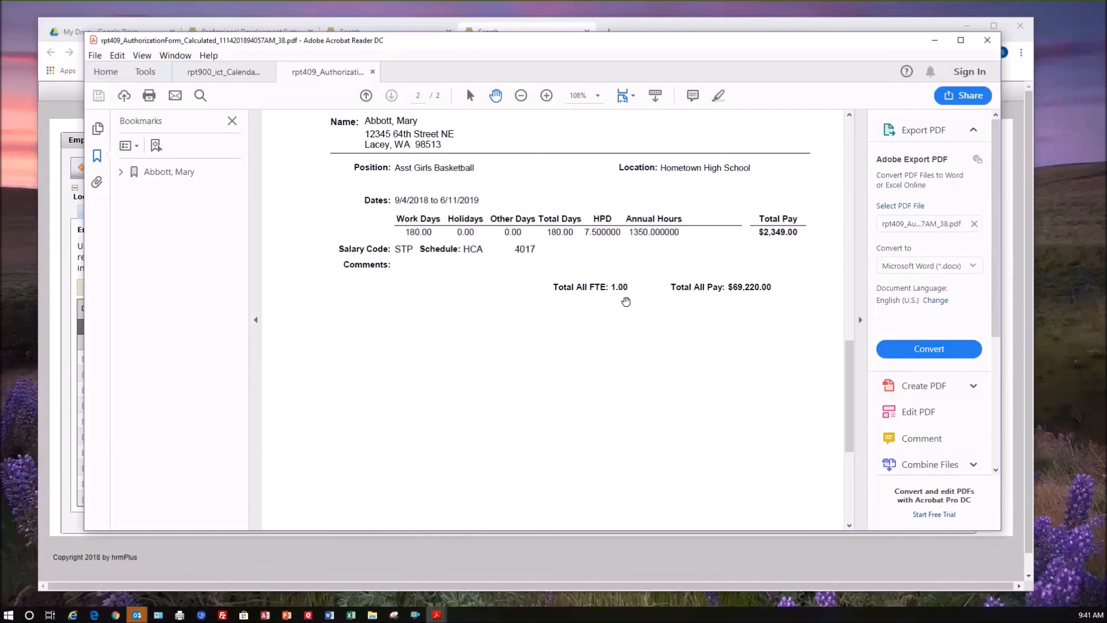
scroll(738, 305, down, 1)
scroll(668, 363, down, 7)
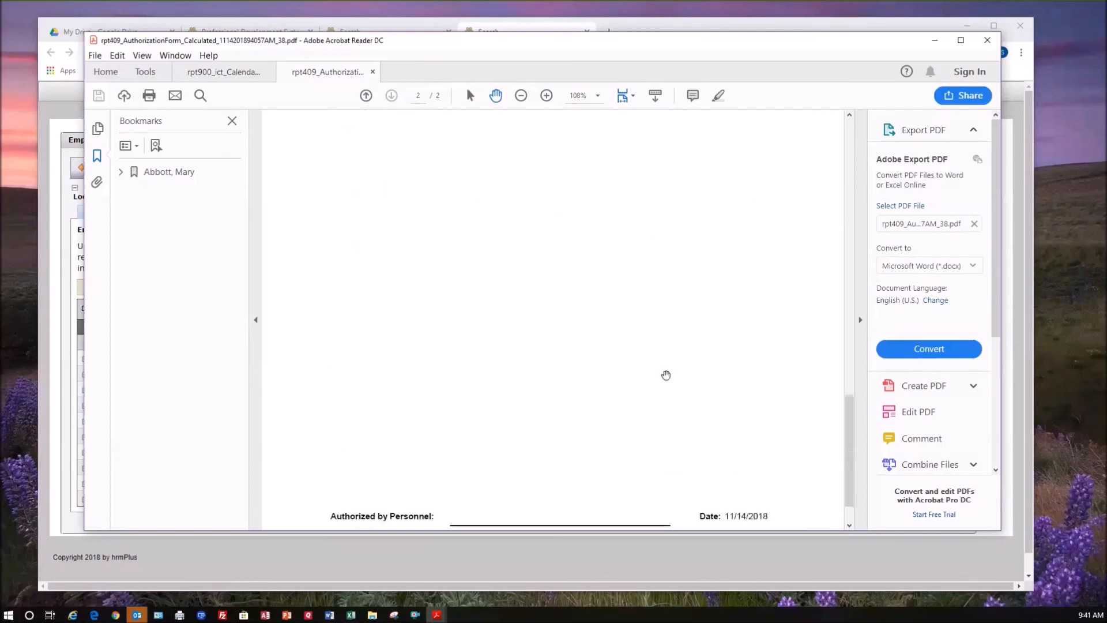
scroll(665, 375, down, 2)
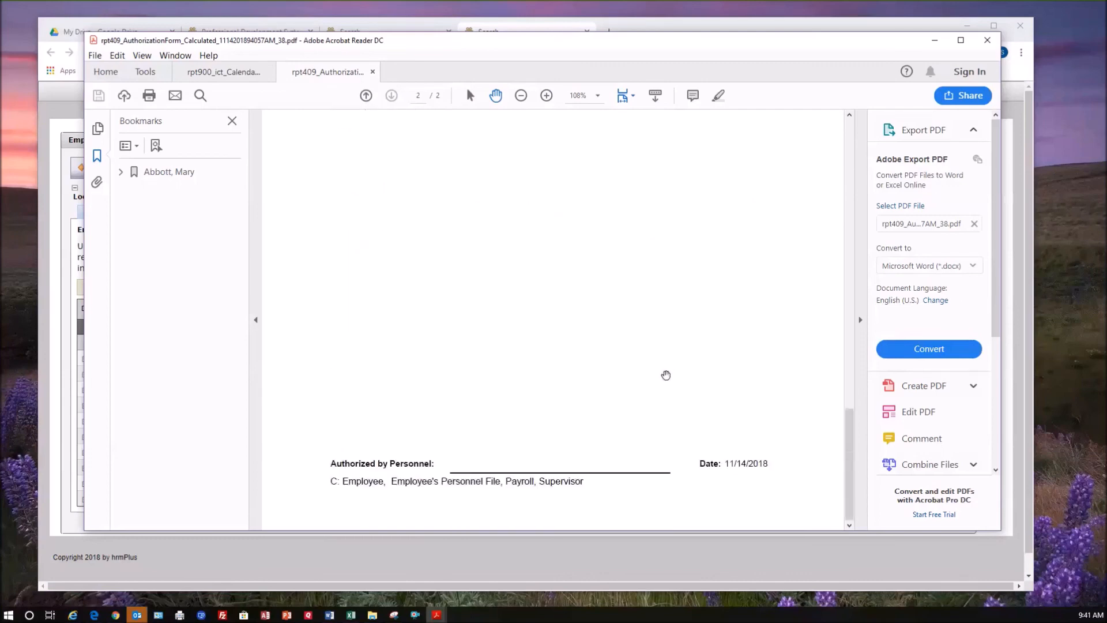
scroll(666, 375, up, 10)
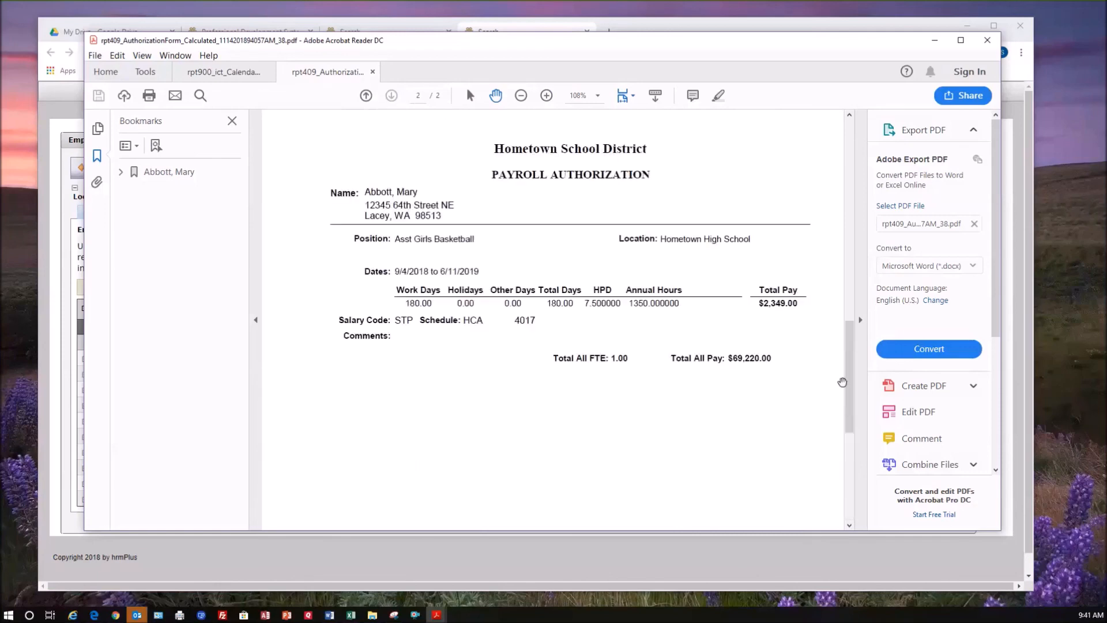
drag(849, 398, 849, 196)
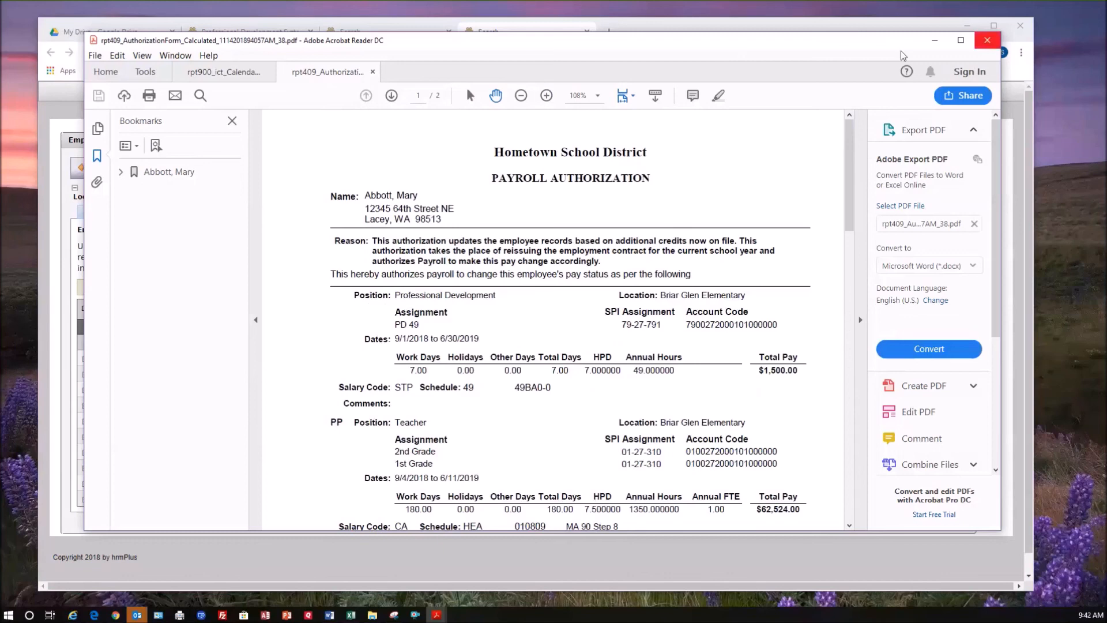
click(935, 41)
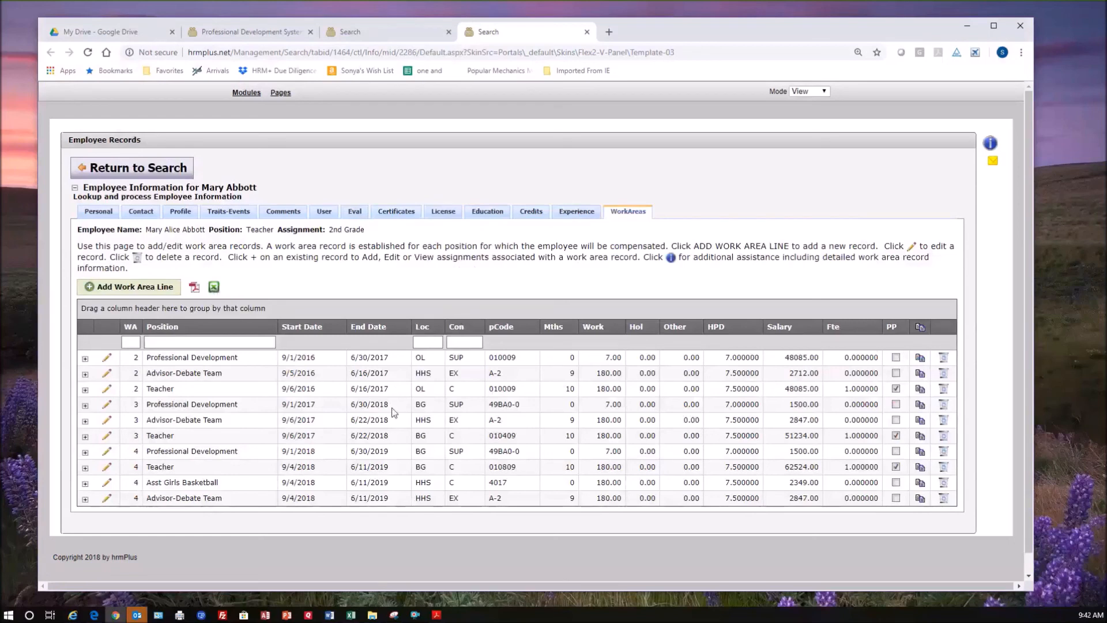
Filter the employee's work area lines to work area 4 and sort them by position.
scroll(311, 412, down, 1)
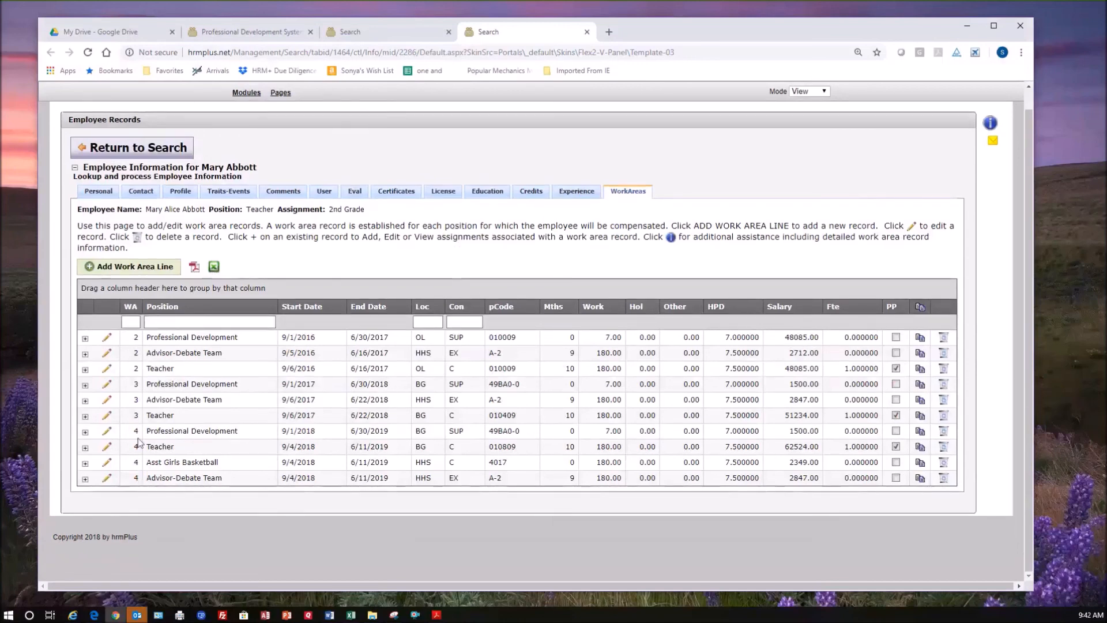
click(135, 322)
text(4)
key(Return)
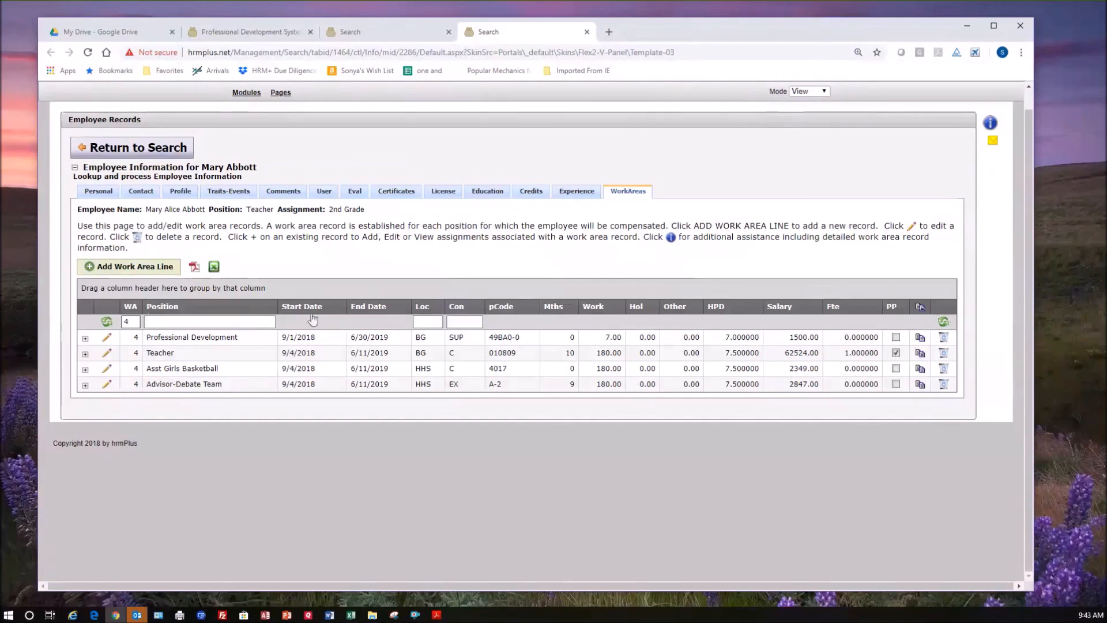
click(163, 310)
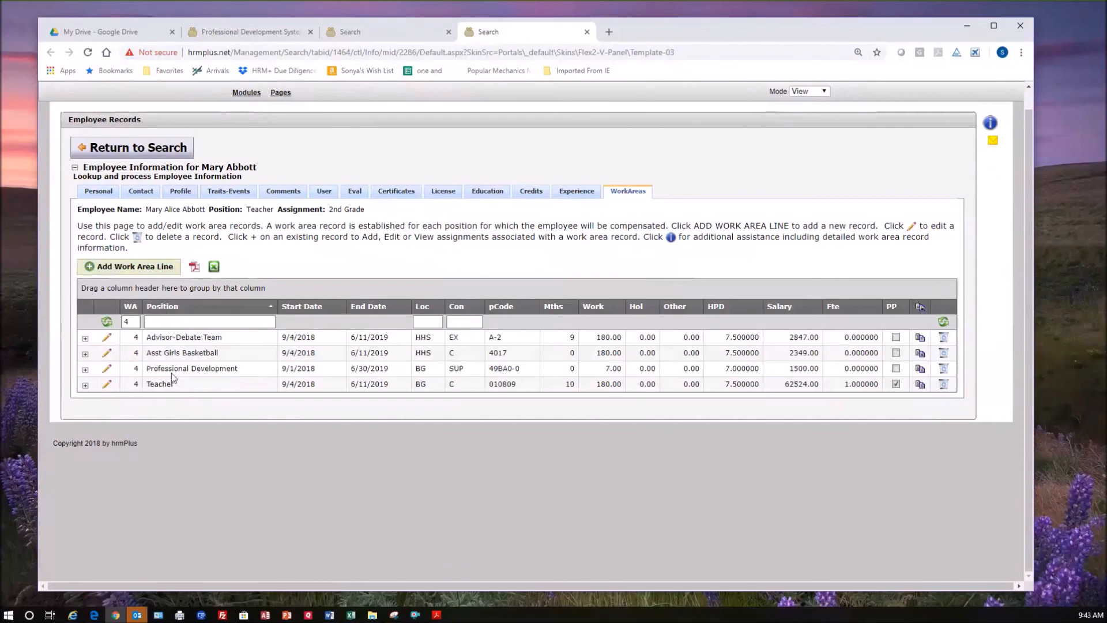
Add a new work area line for the year 2018 and check the employee's salary placement.
click(135, 267)
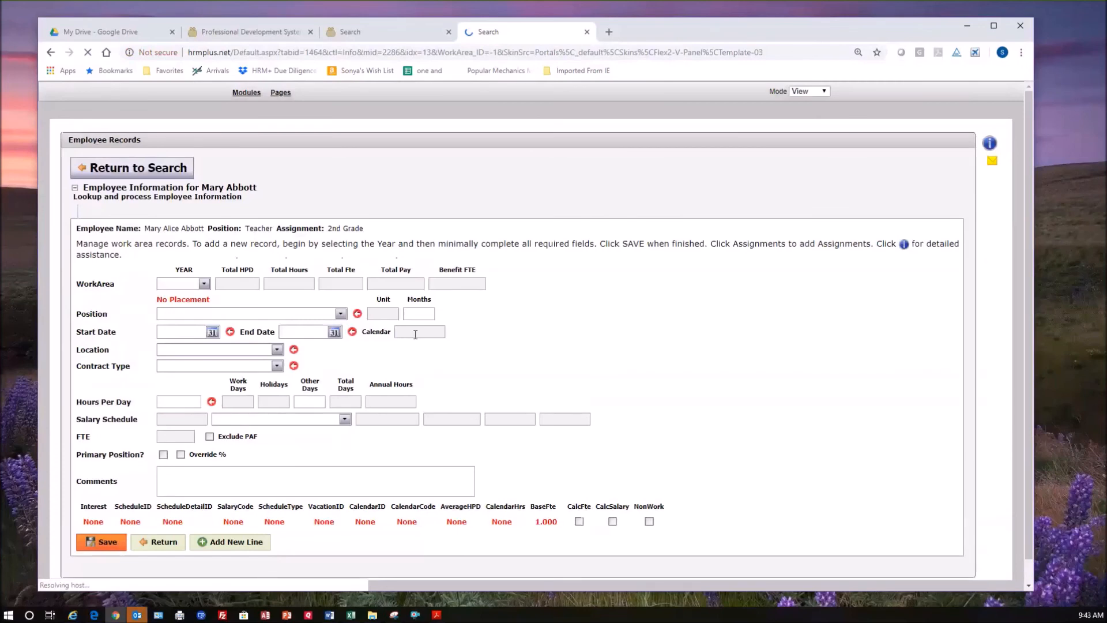
click(204, 283)
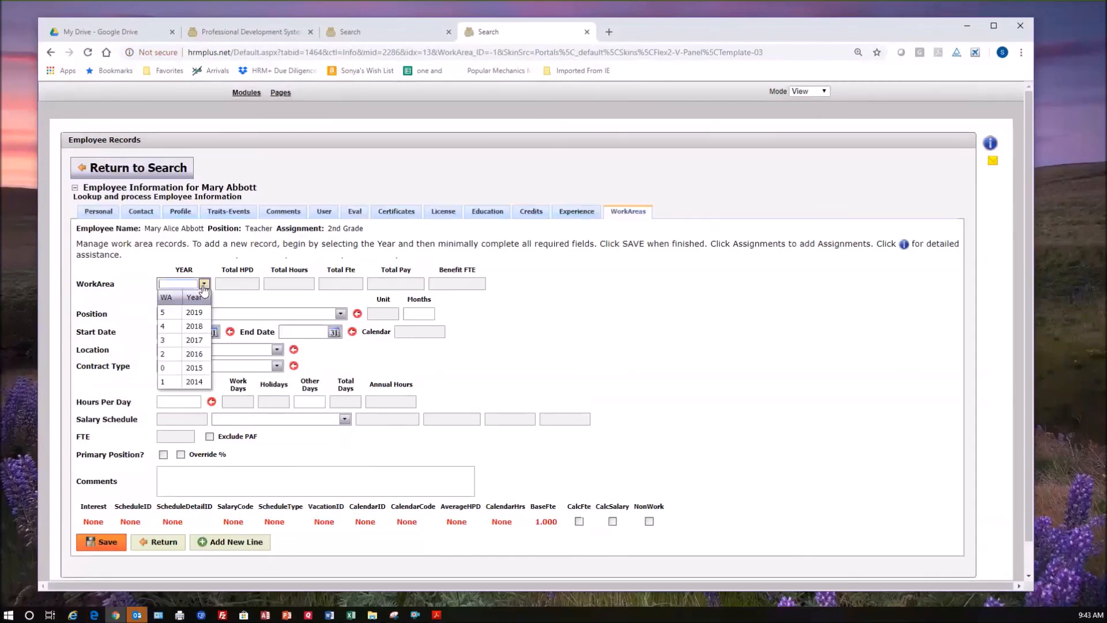
click(202, 330)
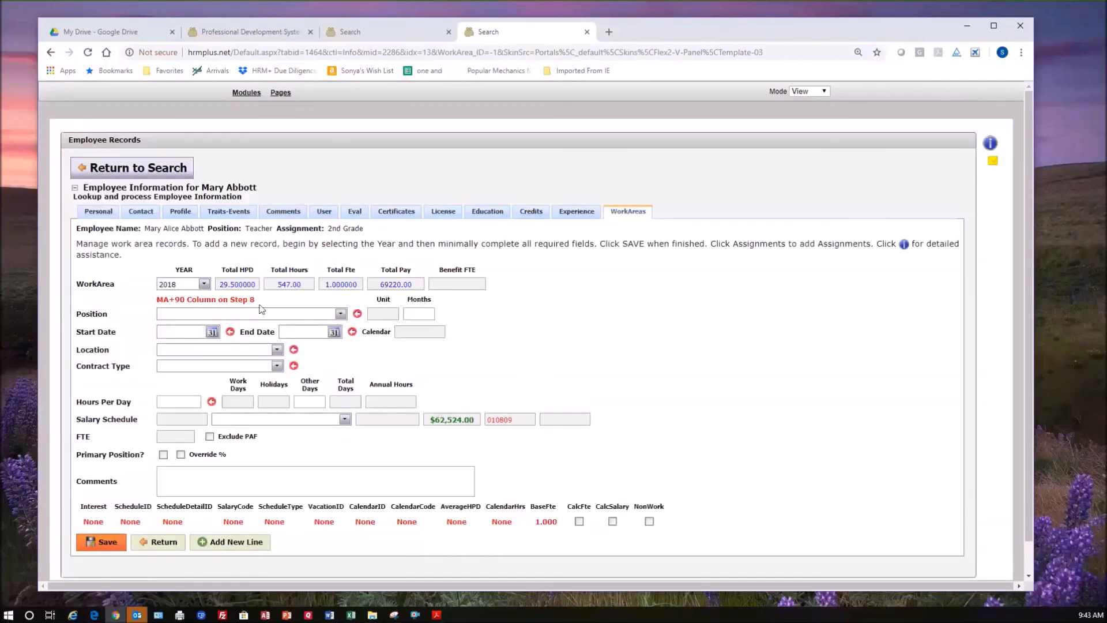
triple_click(260, 304)
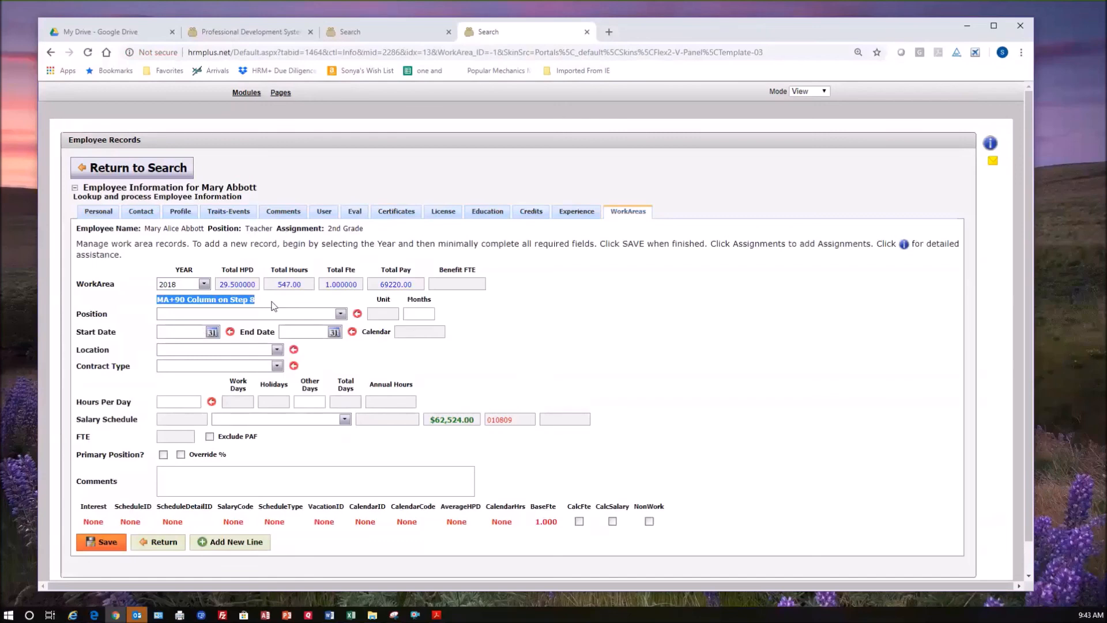
click(272, 305)
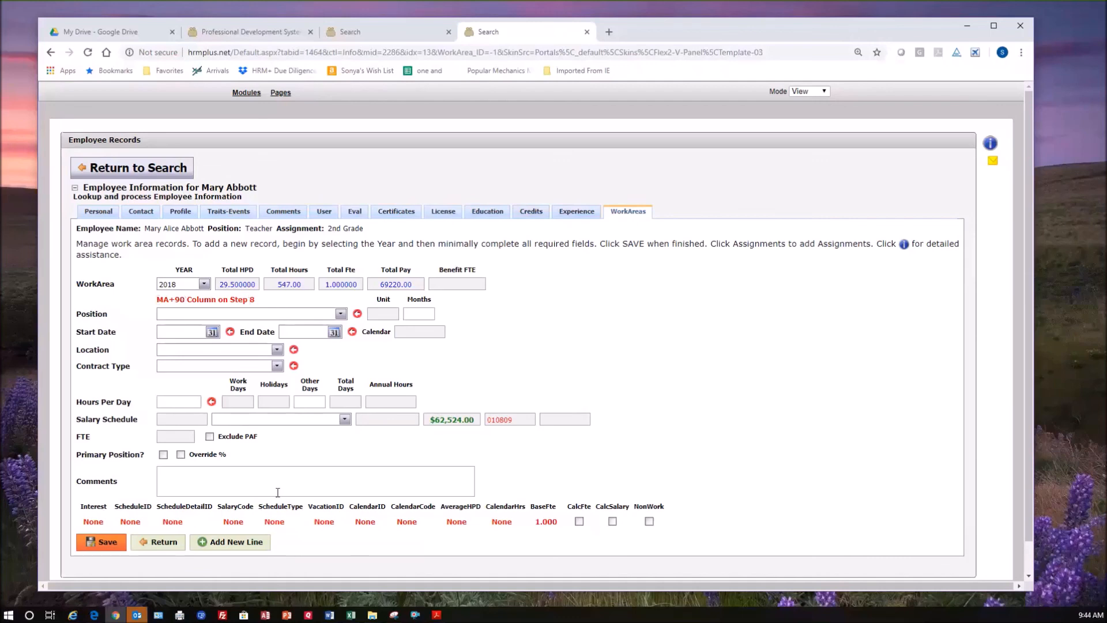
Set the new line's position to Teacher and its location to Hometown High School.
click(340, 315)
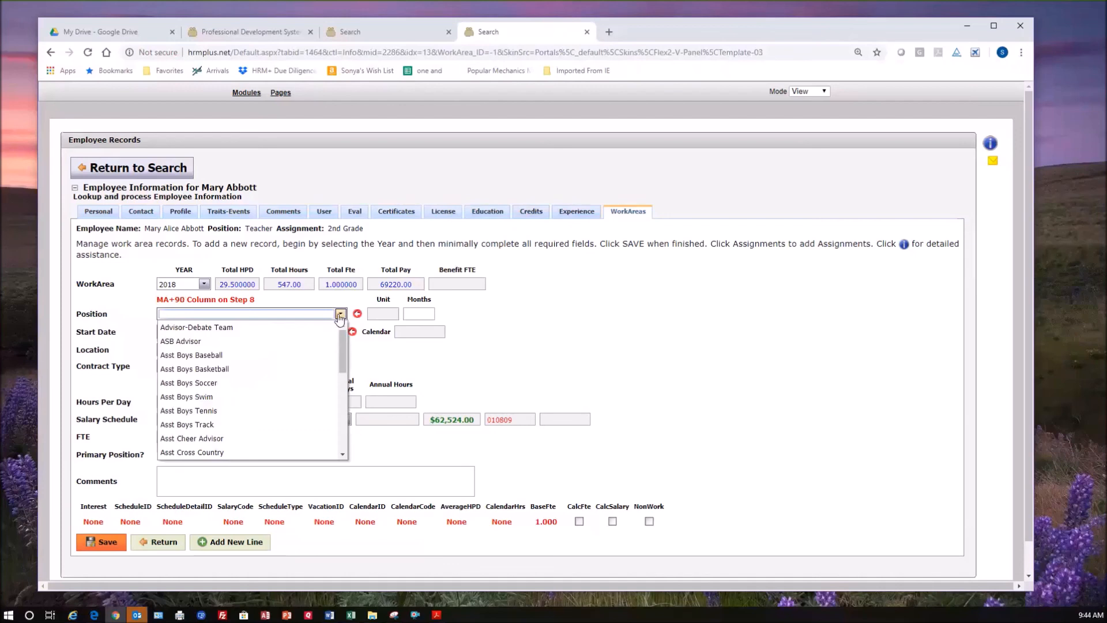
text(Teacher)
key(Tab)
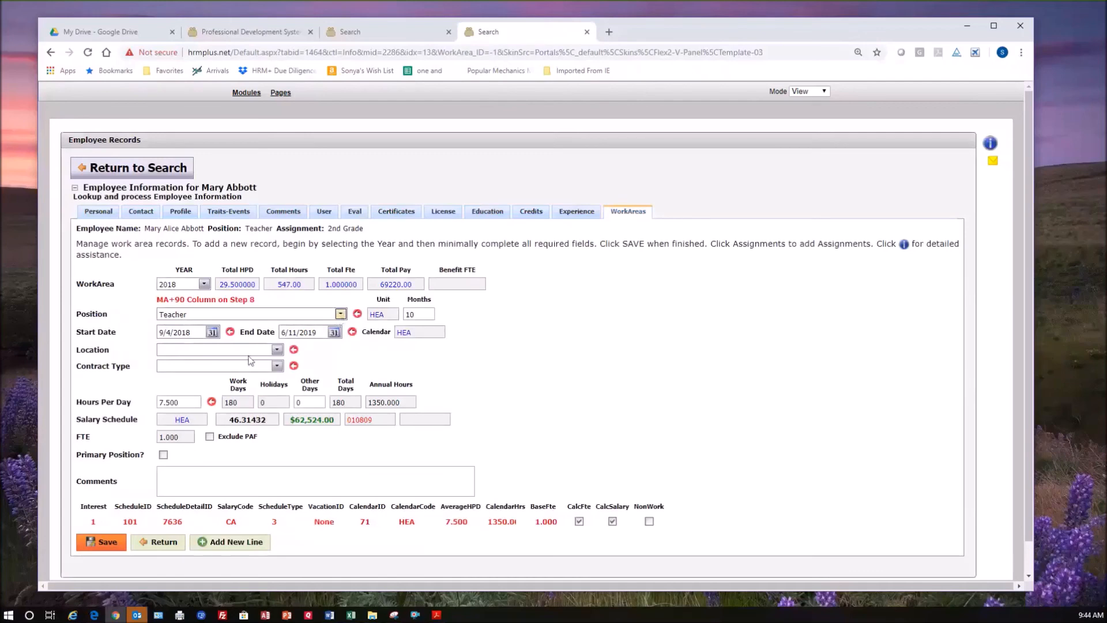
click(415, 316)
click(277, 350)
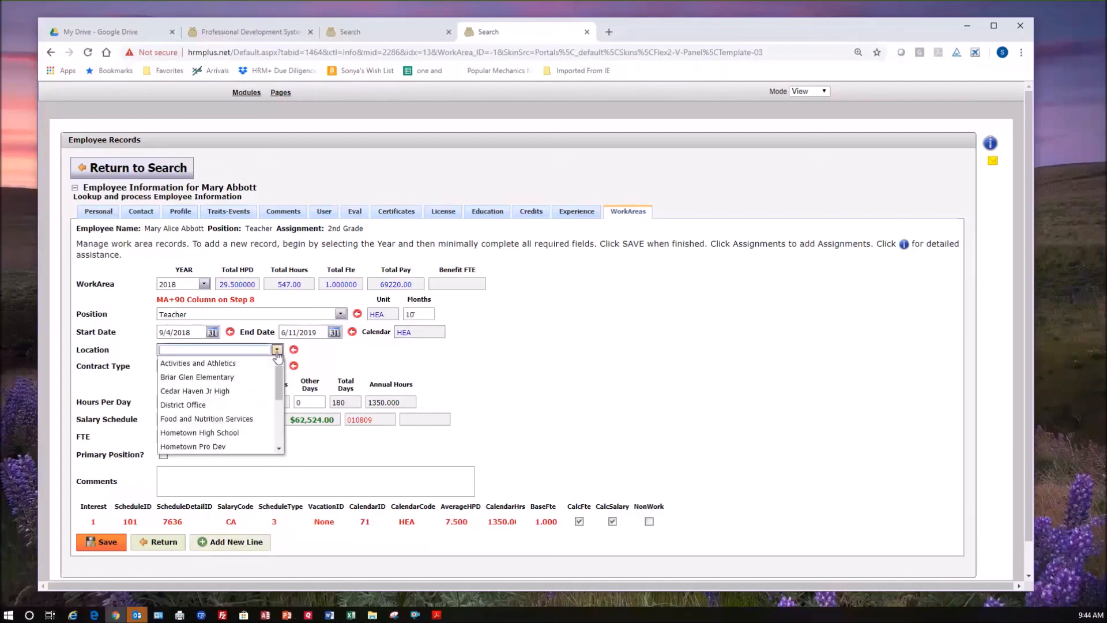
click(233, 434)
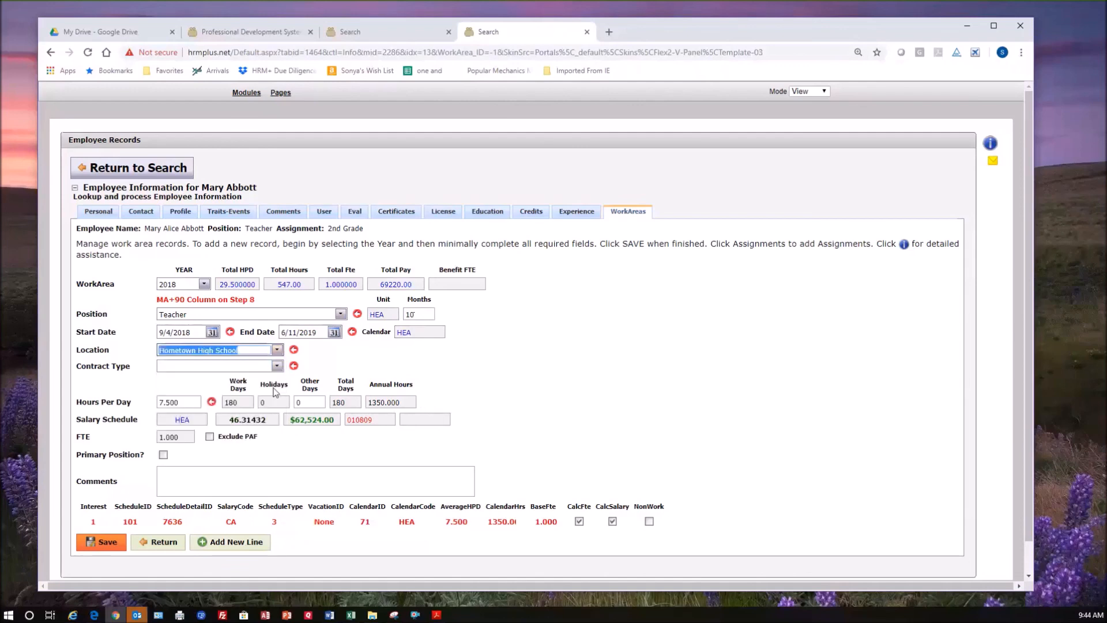
Set the contract type of the new Teacher line to Provisional Year 3.
click(276, 365)
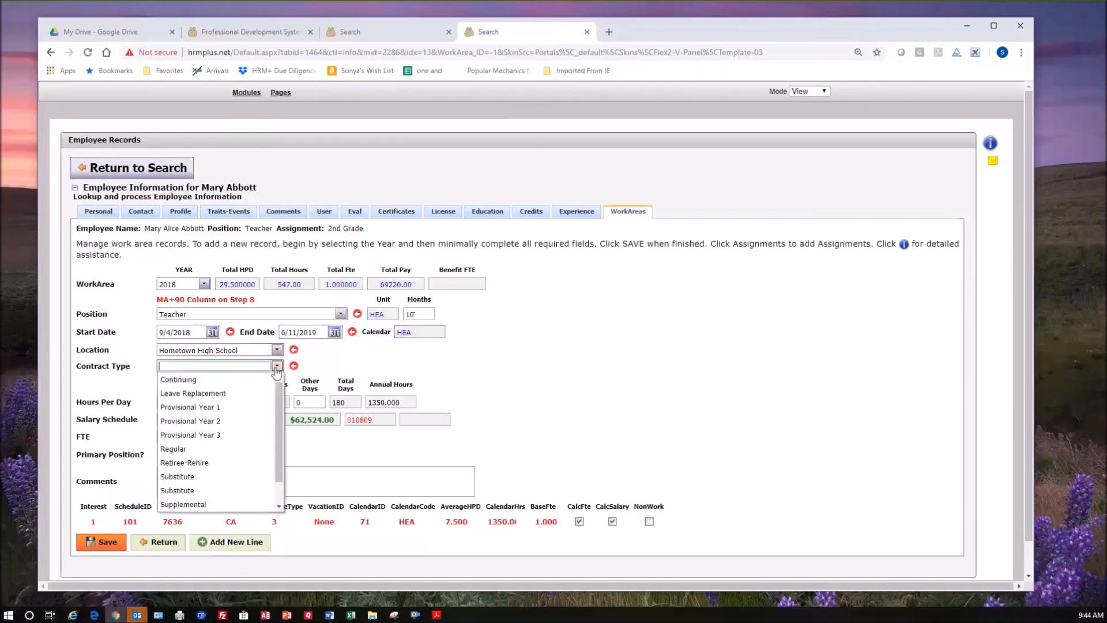
click(234, 436)
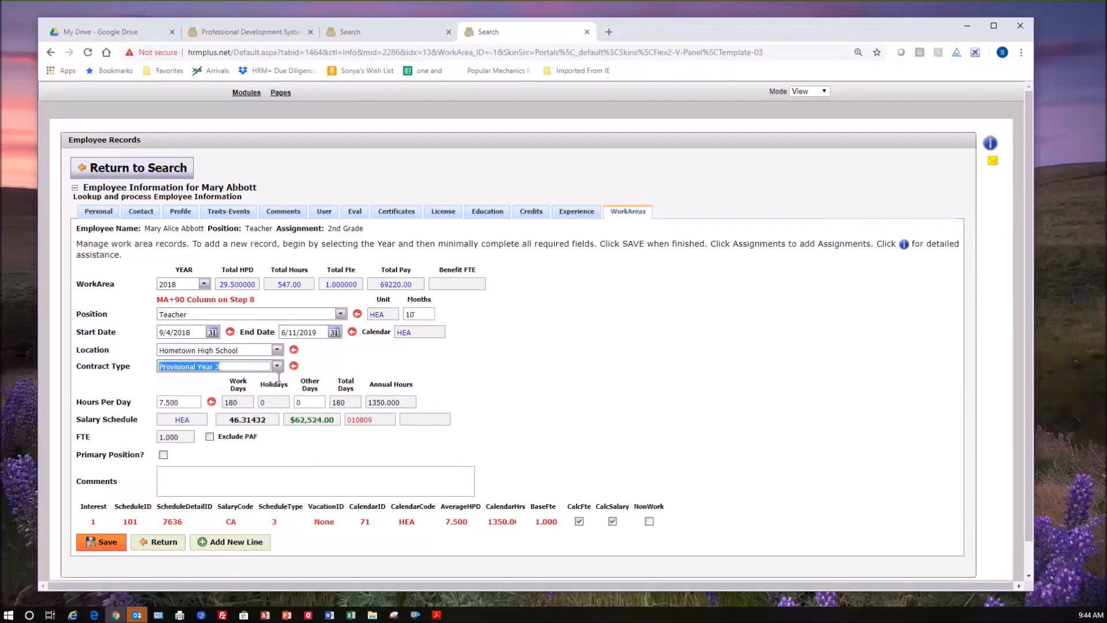
click(277, 367)
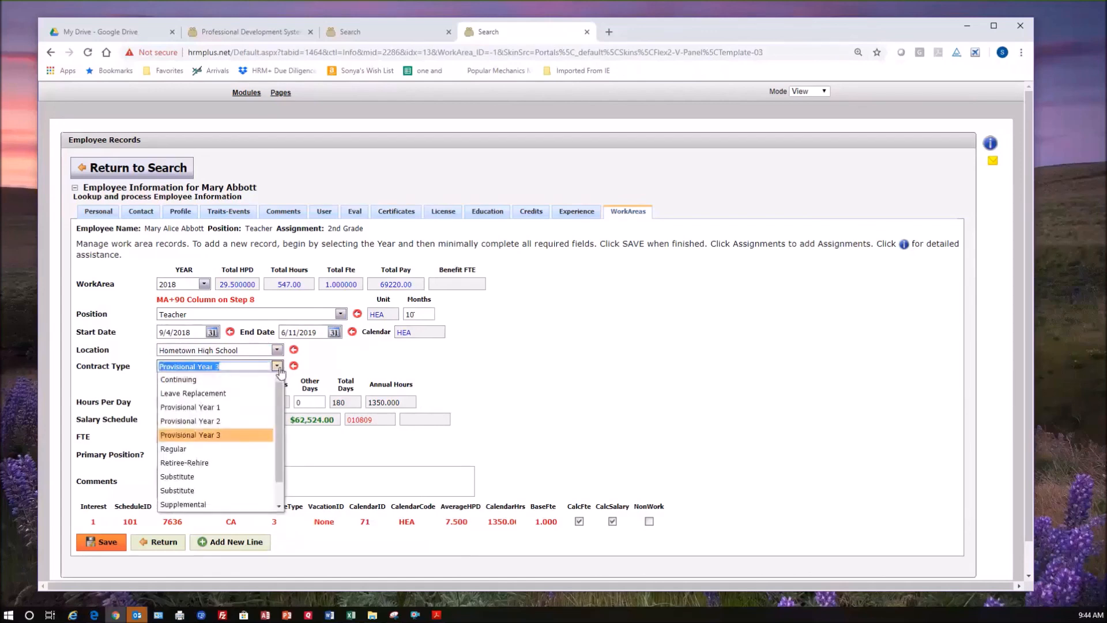
text(p)
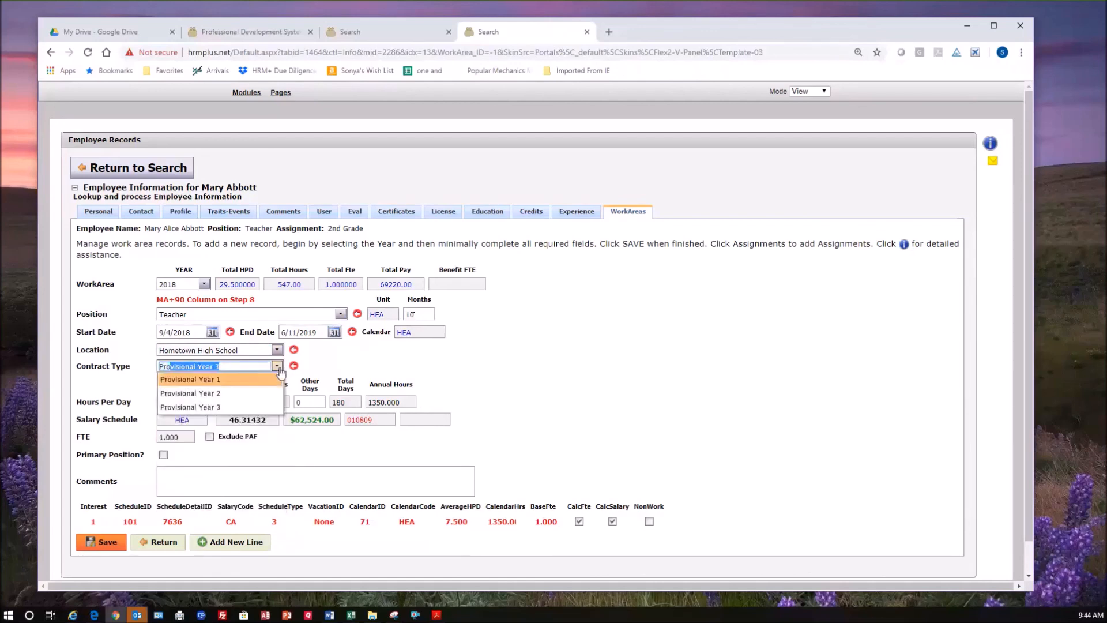
click(229, 410)
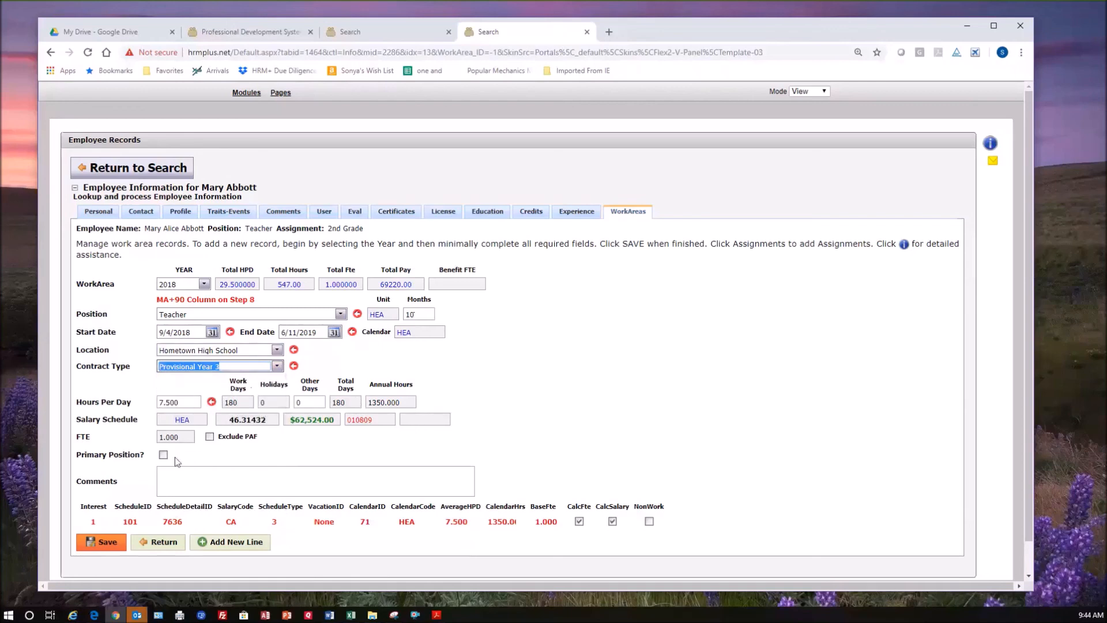
click(232, 471)
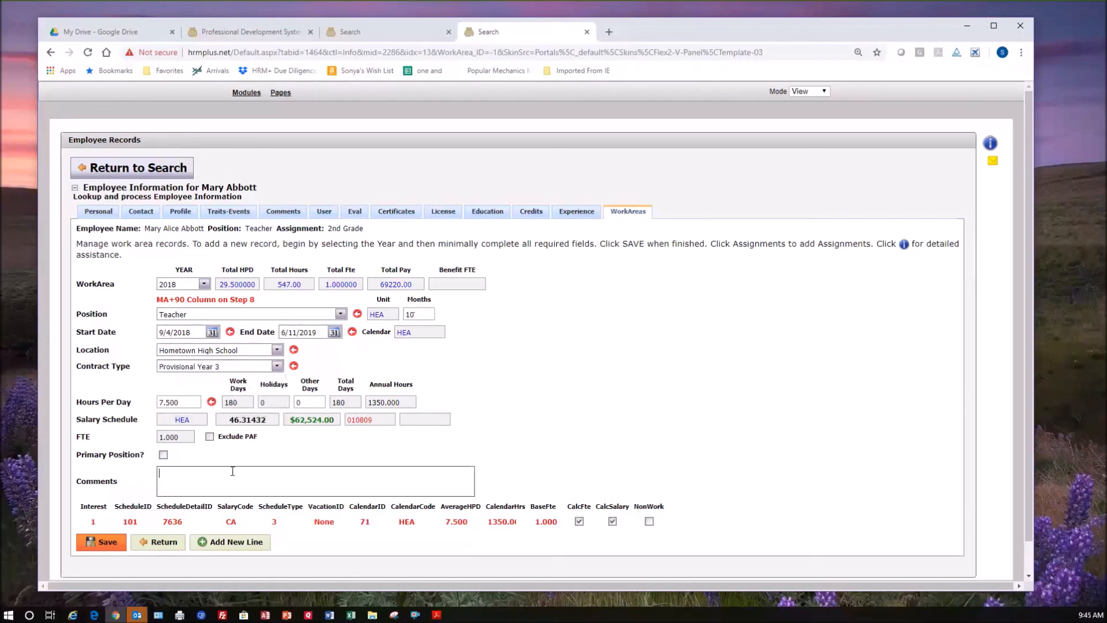
click(109, 548)
Change the Teacher line's start date to 11/7/2018 and save the record so the days and salary recalculate.
click(212, 332)
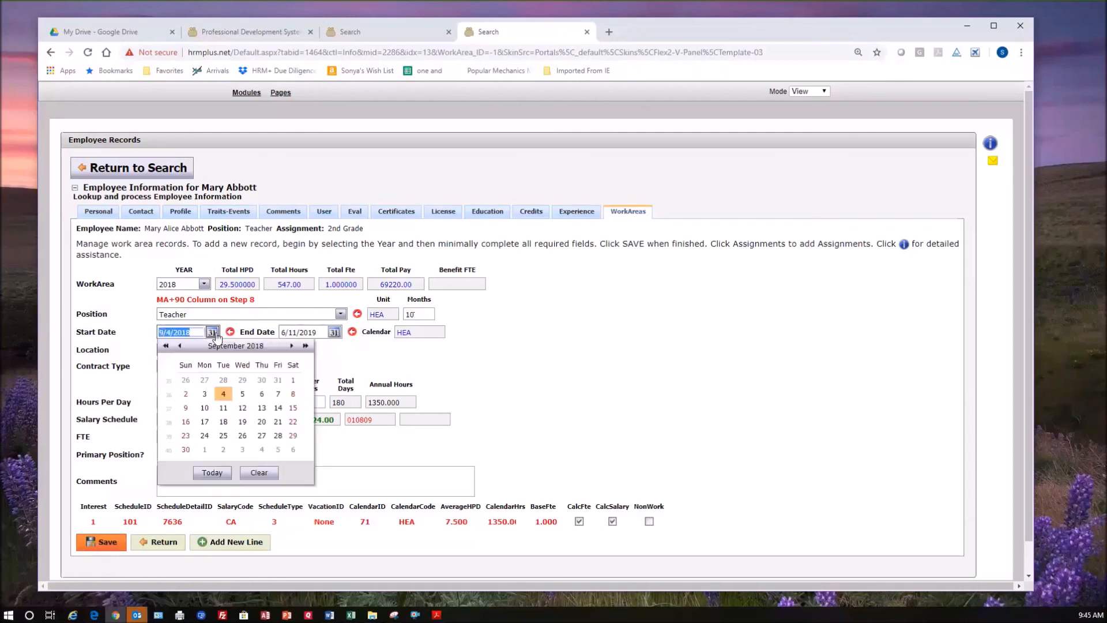
click(291, 346)
click(291, 346)
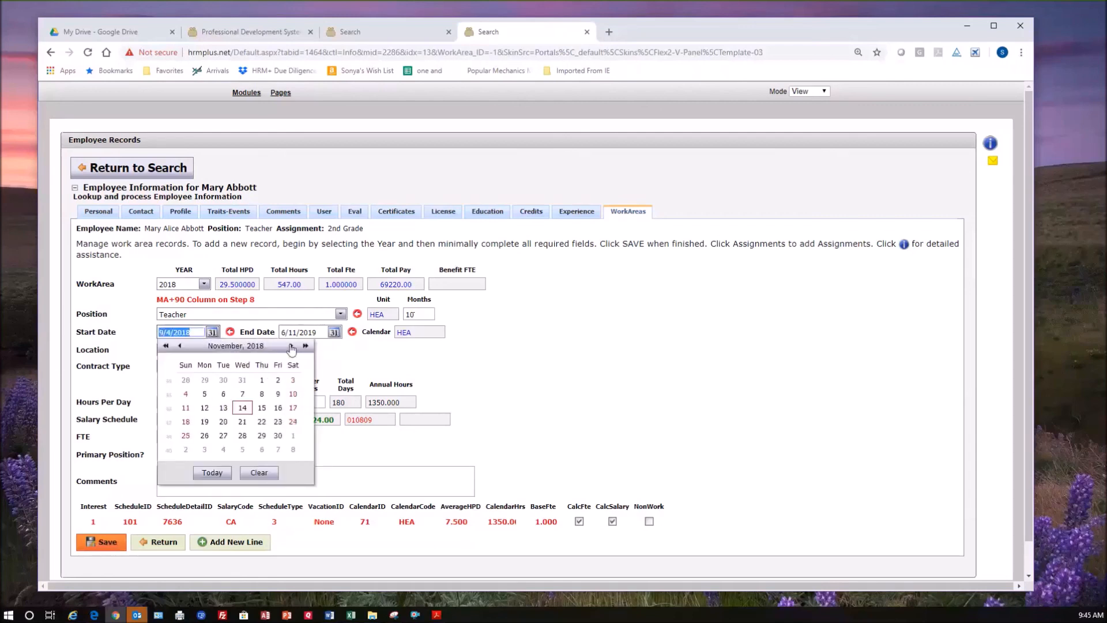
click(243, 393)
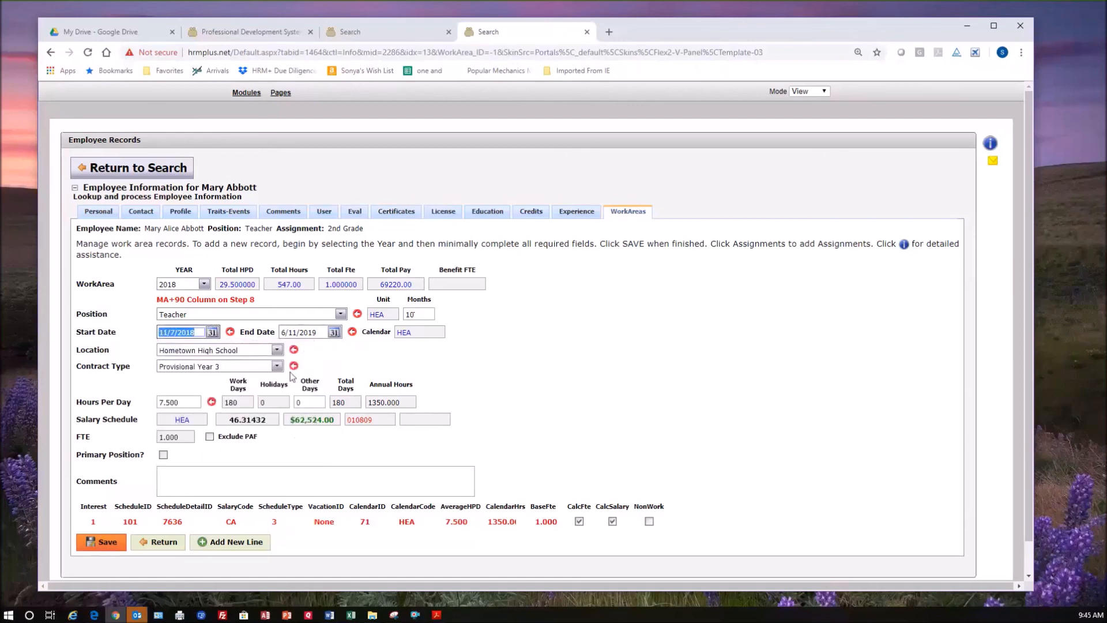
click(212, 479)
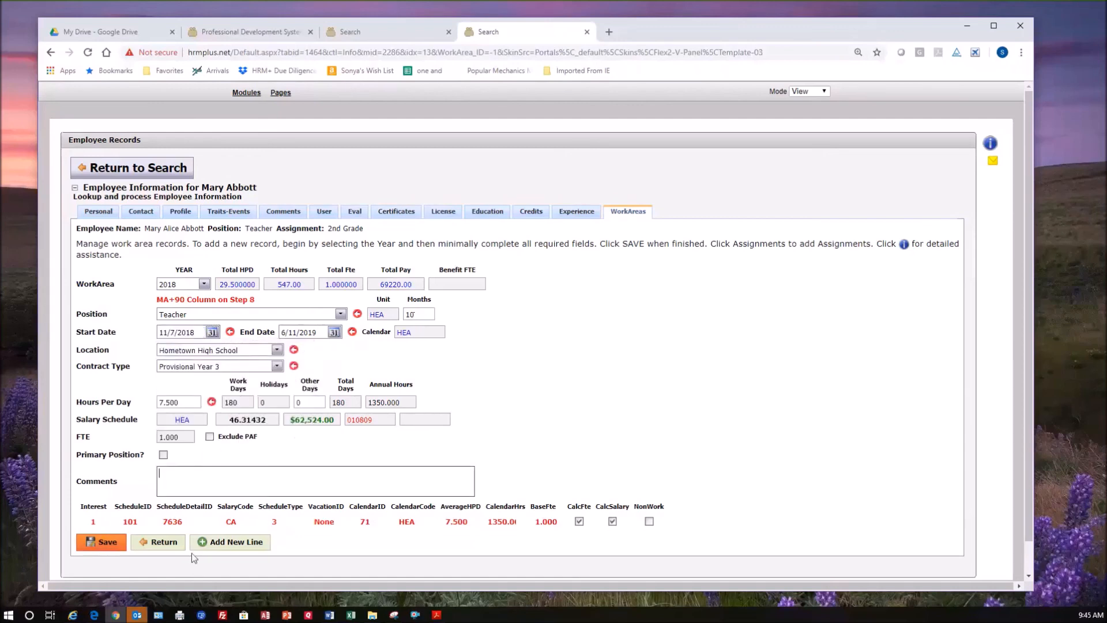
click(113, 547)
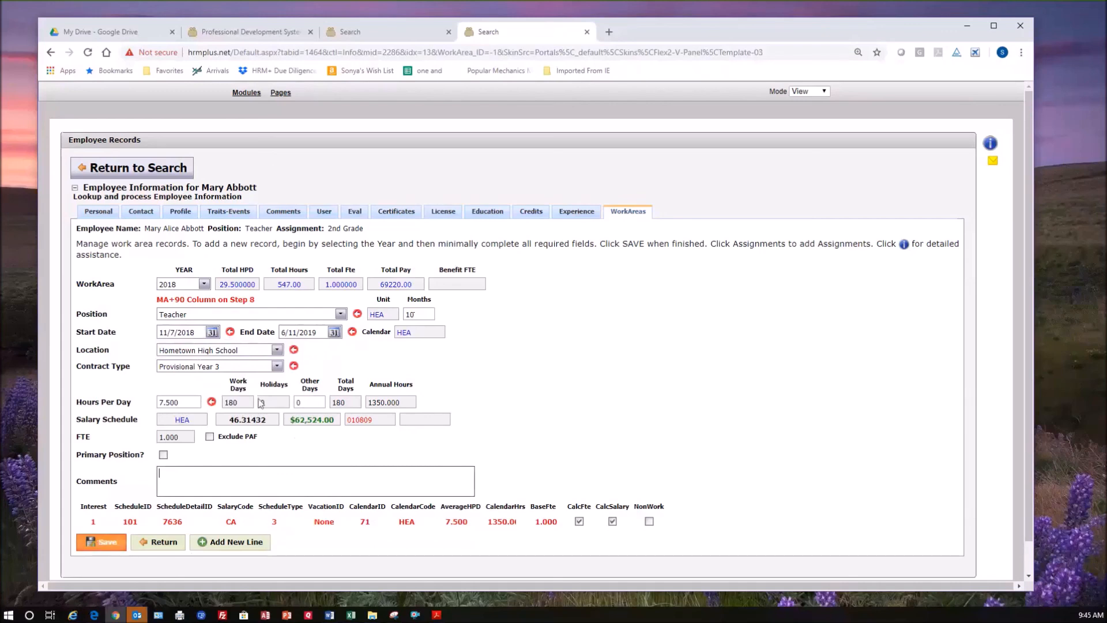
click(126, 542)
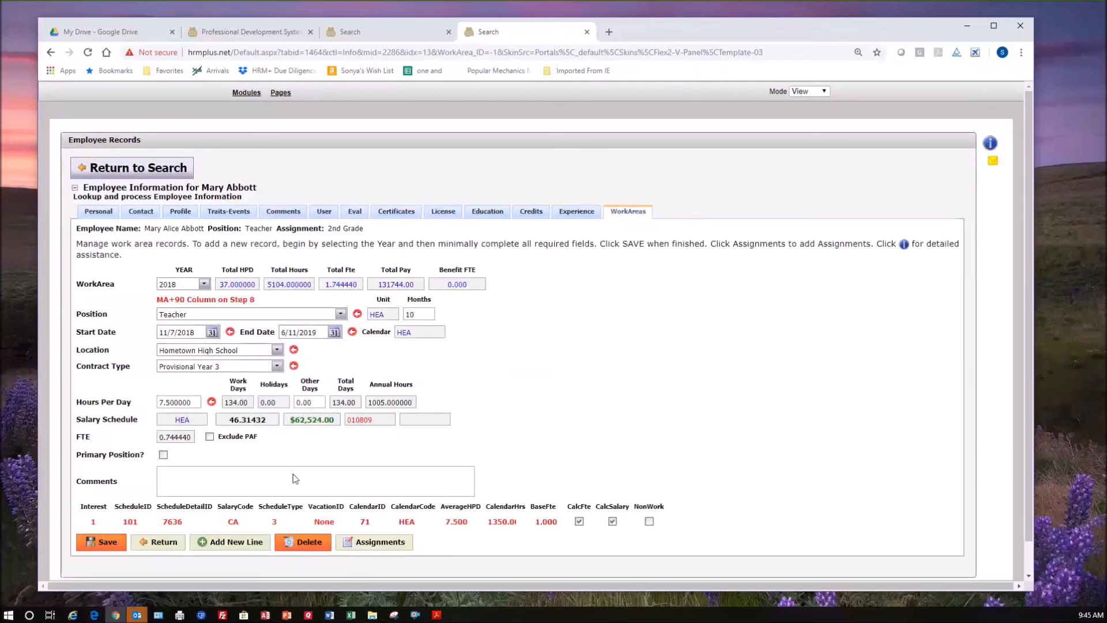
click(96, 539)
Enter the comment "Late hire. Stated 11/7." on the Teacher line and save it.
click(199, 475)
text(La)
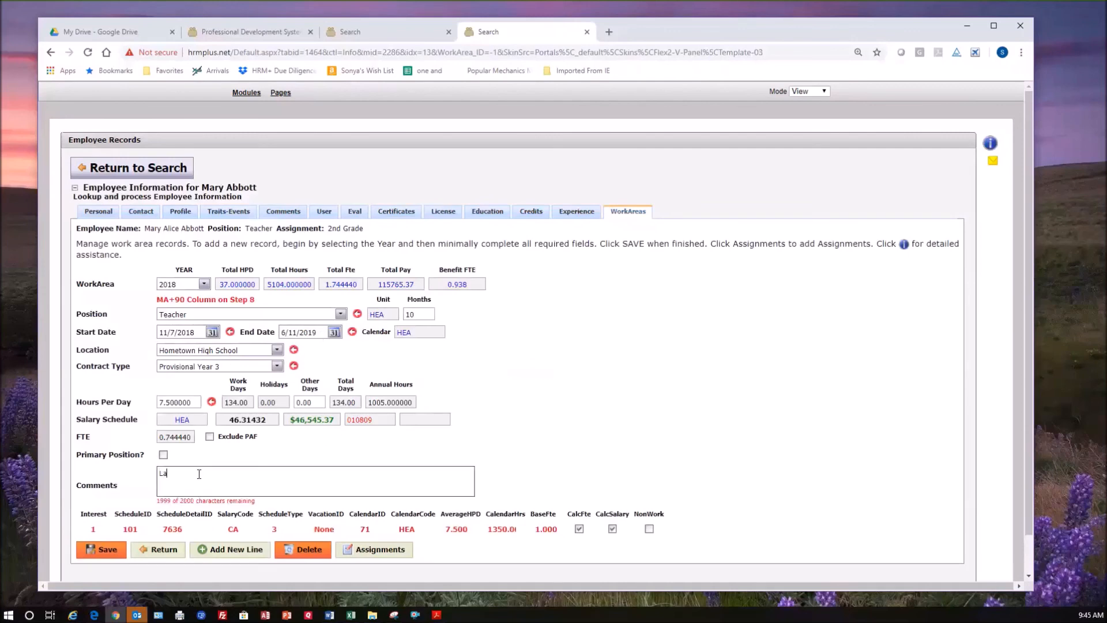
text(te hire. Started 1)
key(BackSpace)
key(BackSpace)
key(BackSpace)
key(BackSpace)
key(BackSpace)
key(BackSpace)
key(BackSpace)
text(ated 11/7.)
click(115, 552)
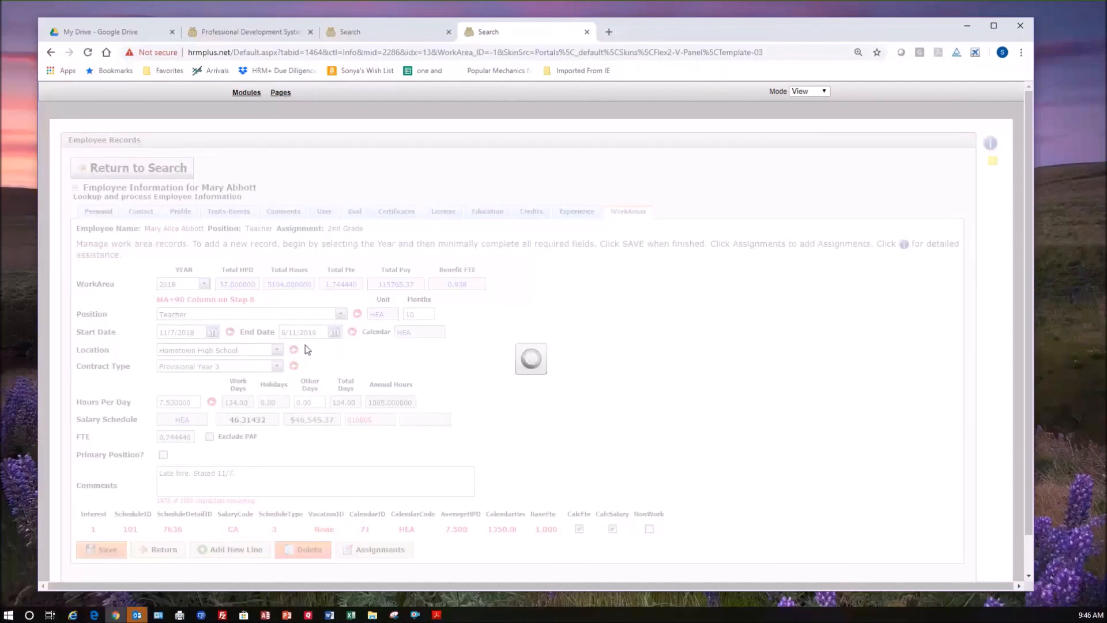
Start a new assignment for the late-hire Teacher line and choose 1st Grade.
click(390, 545)
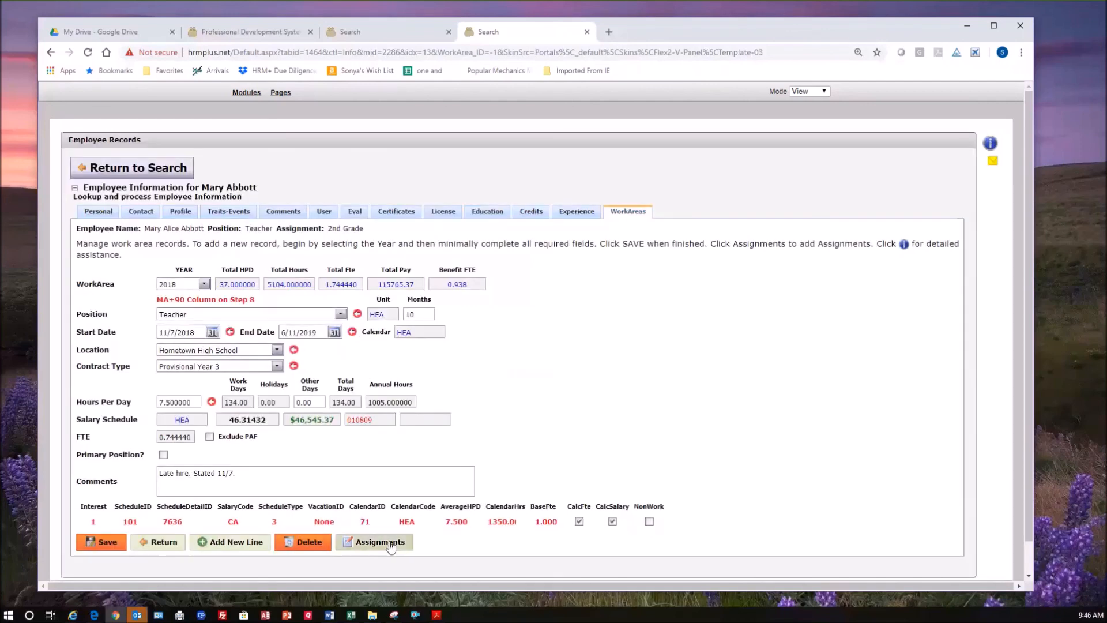
click(346, 313)
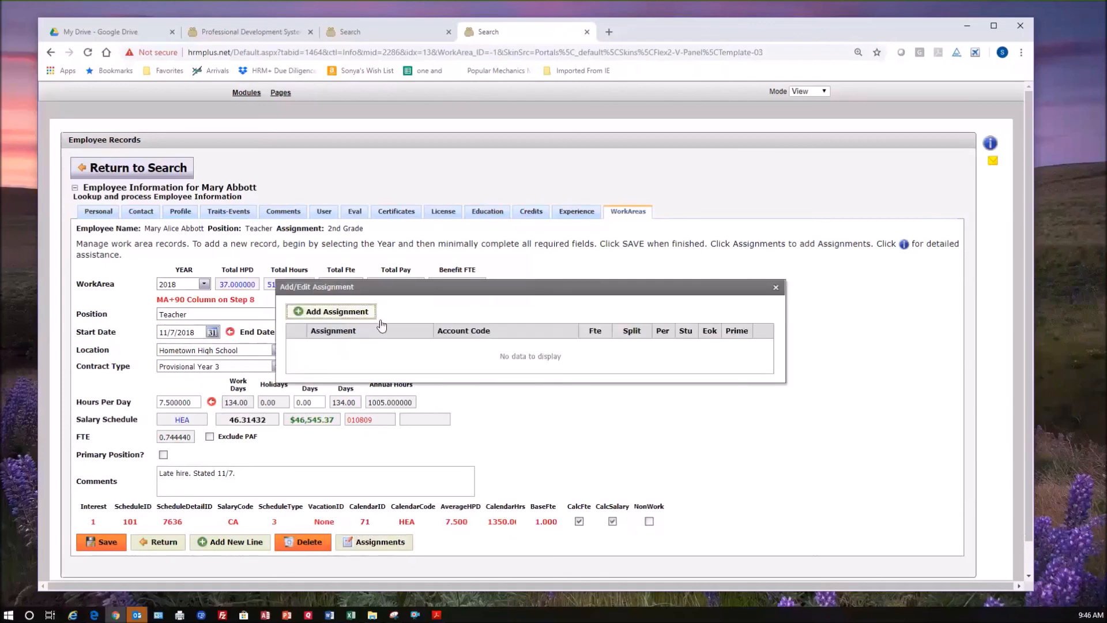
click(587, 352)
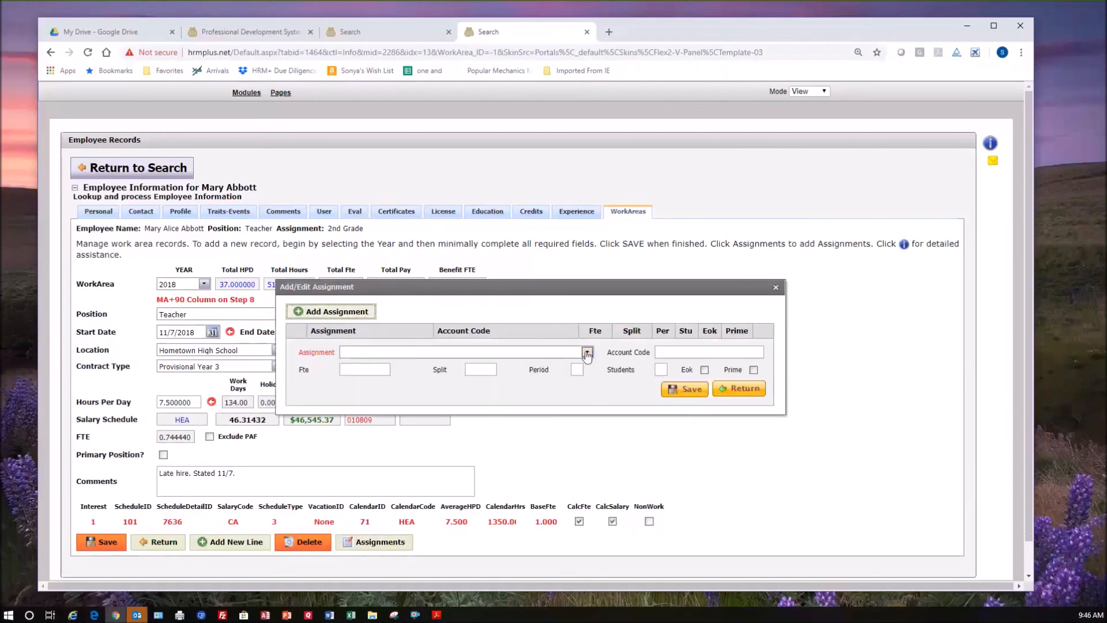
click(450, 367)
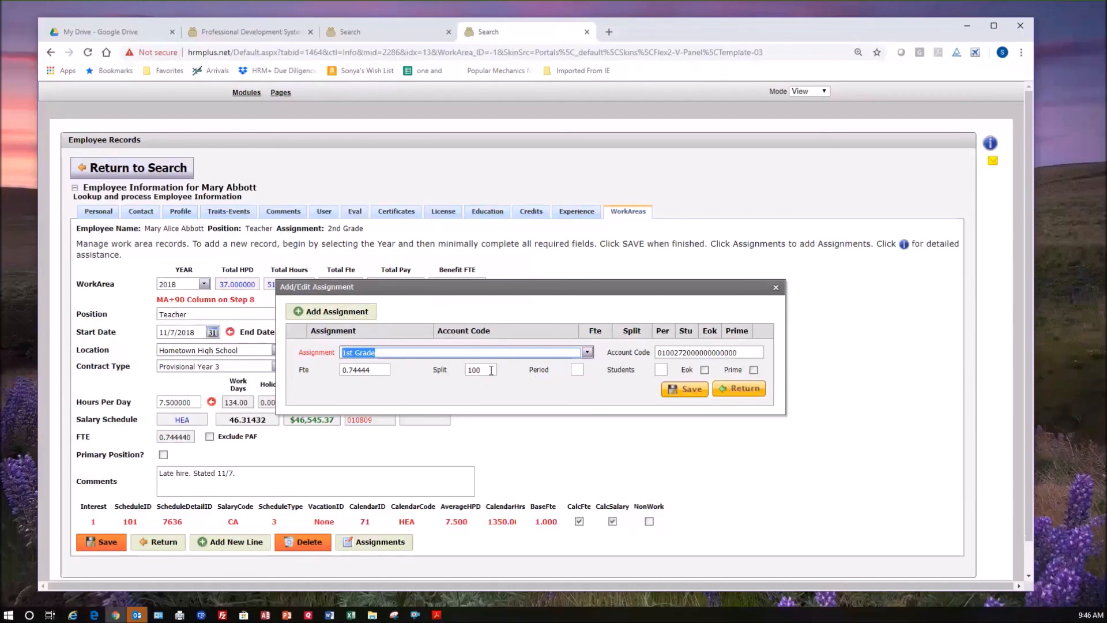
Mark the 1st Grade assignment as Eok, save it and close the assignment dialog.
double_click(469, 369)
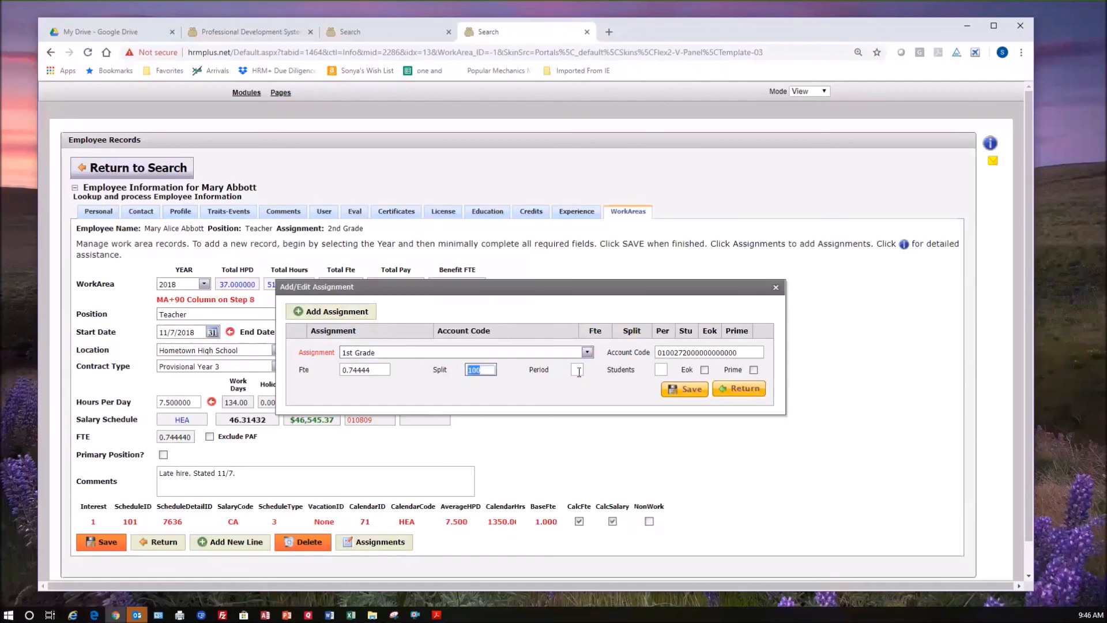
click(578, 371)
click(661, 370)
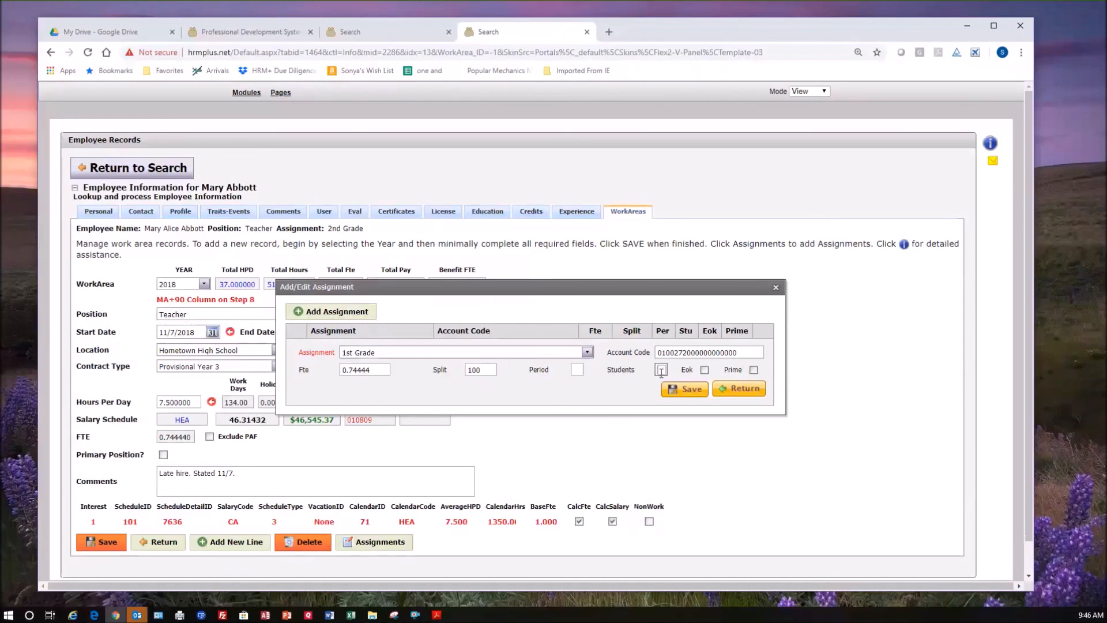
click(704, 370)
click(690, 390)
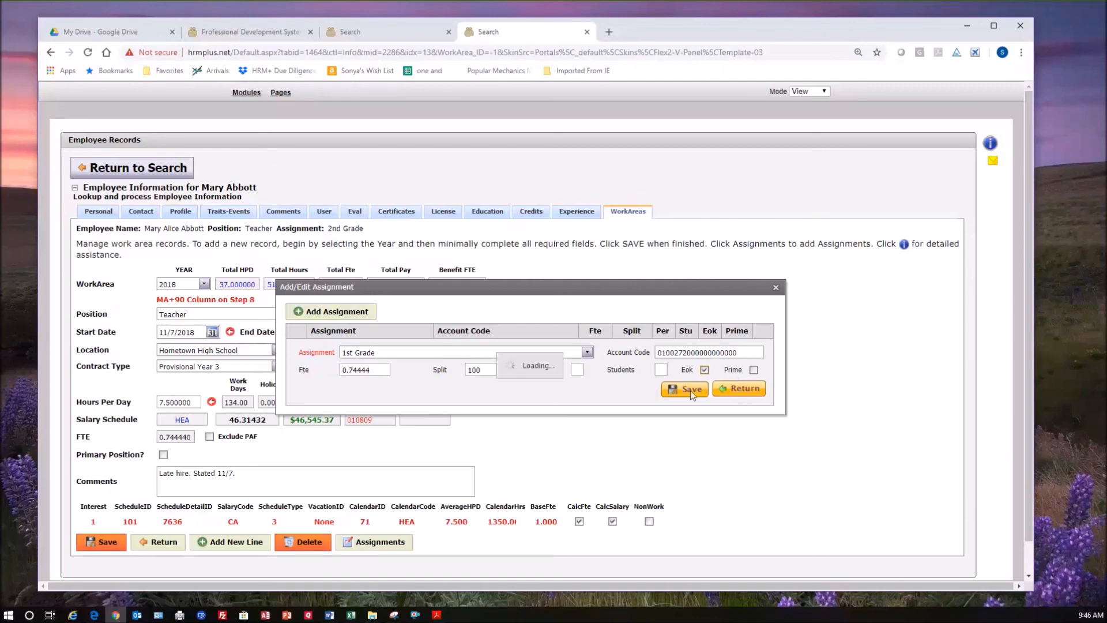
click(776, 287)
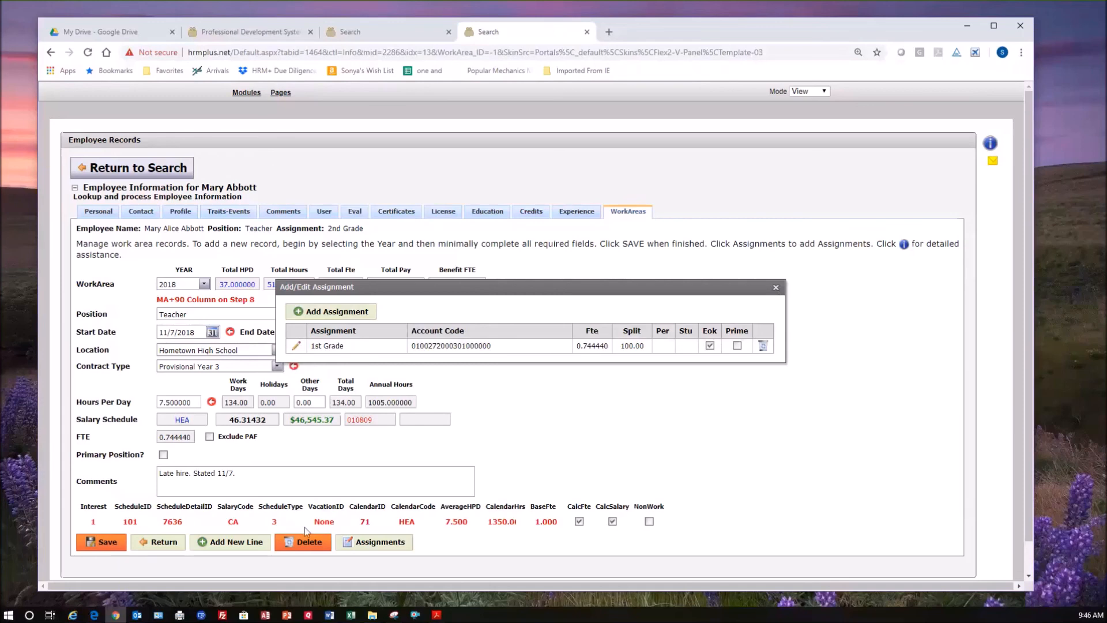
Return to the work area list and examine the editable 1st Grade assignment under the Teacher line starting 11/7/2018, leaving without changes.
click(173, 544)
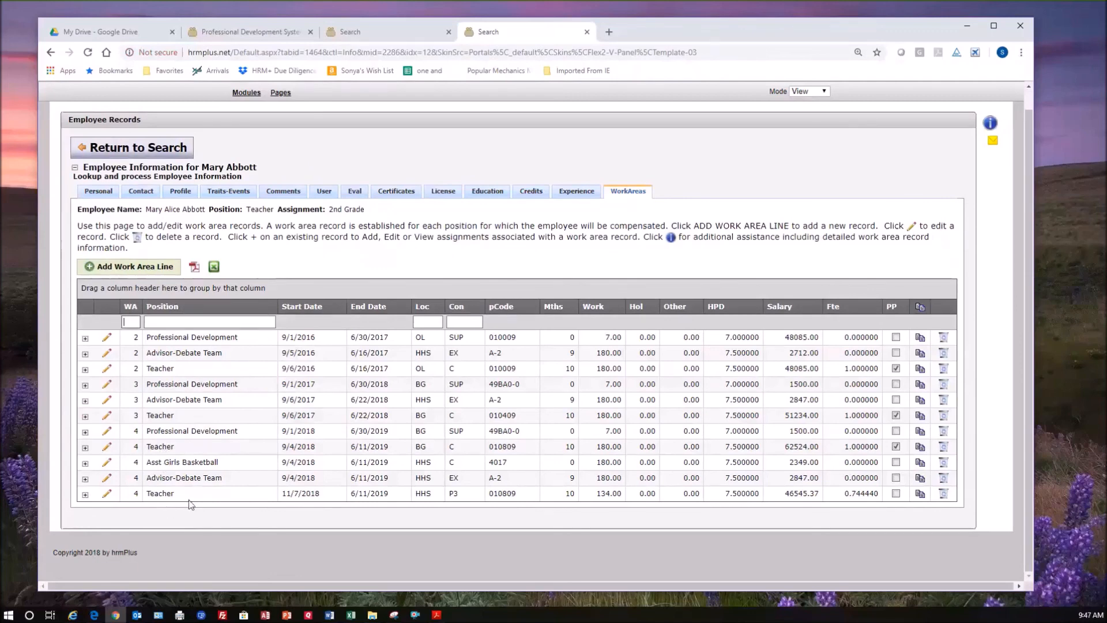
click(85, 494)
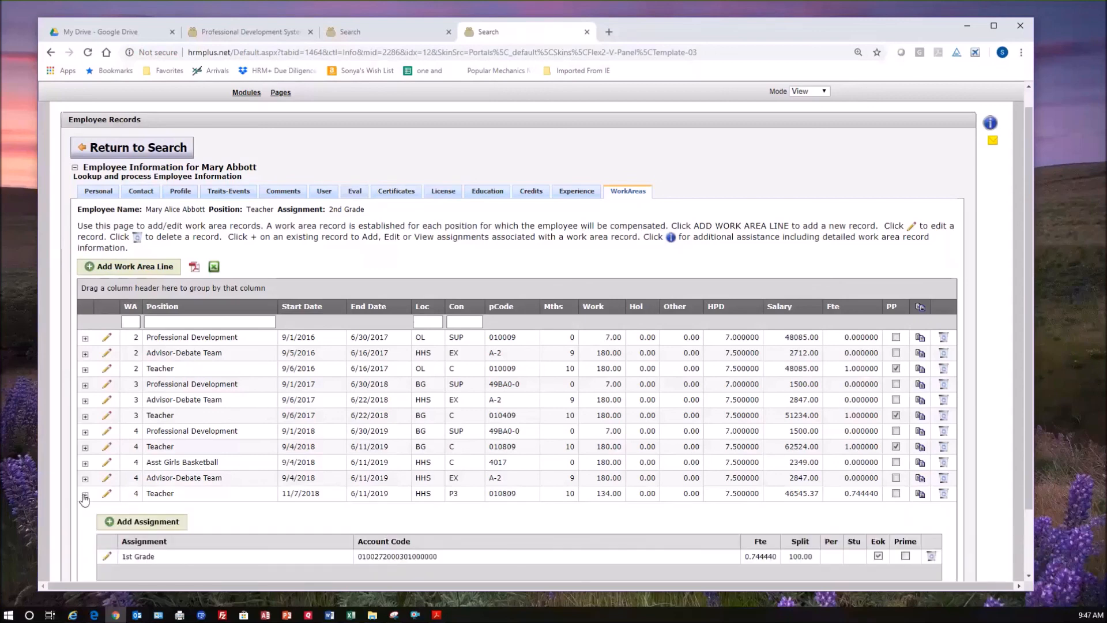
scroll(93, 502, down, 1)
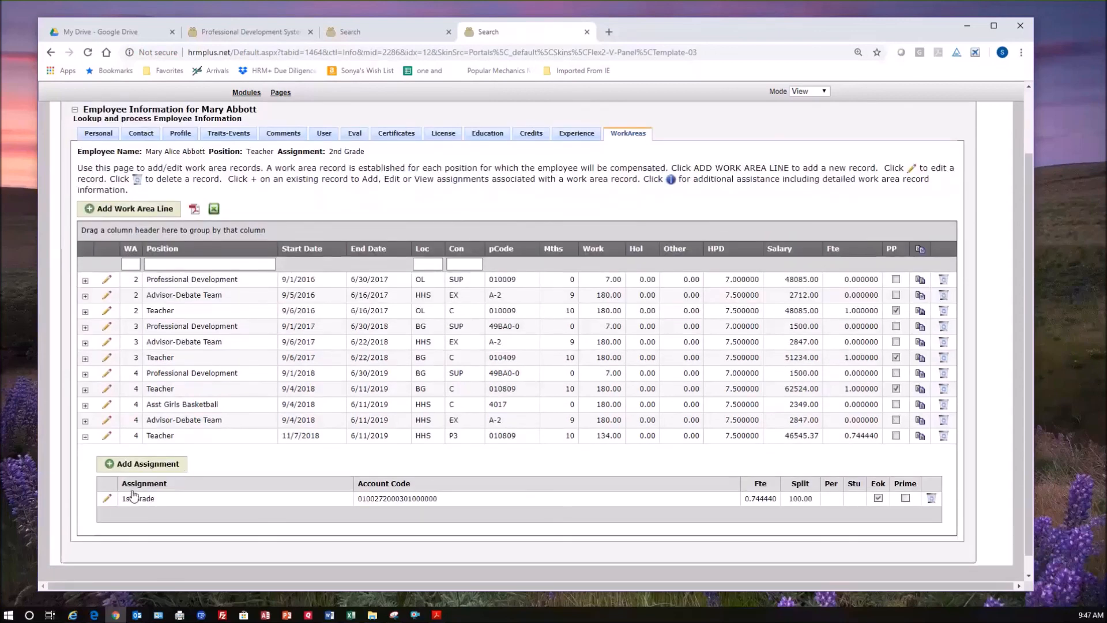
click(108, 500)
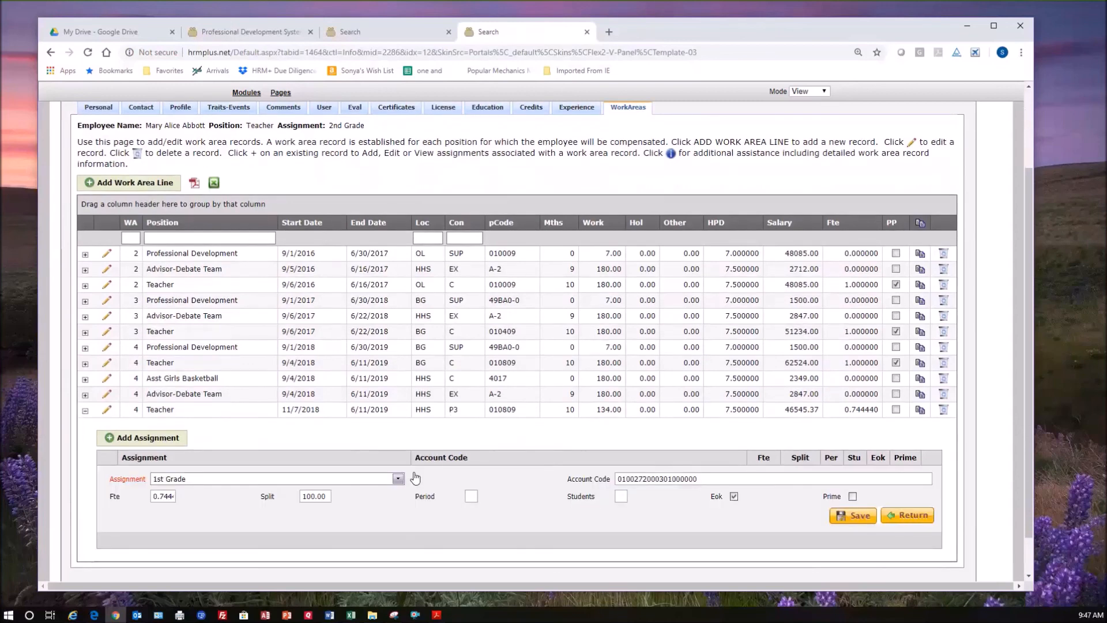
click(398, 478)
click(918, 514)
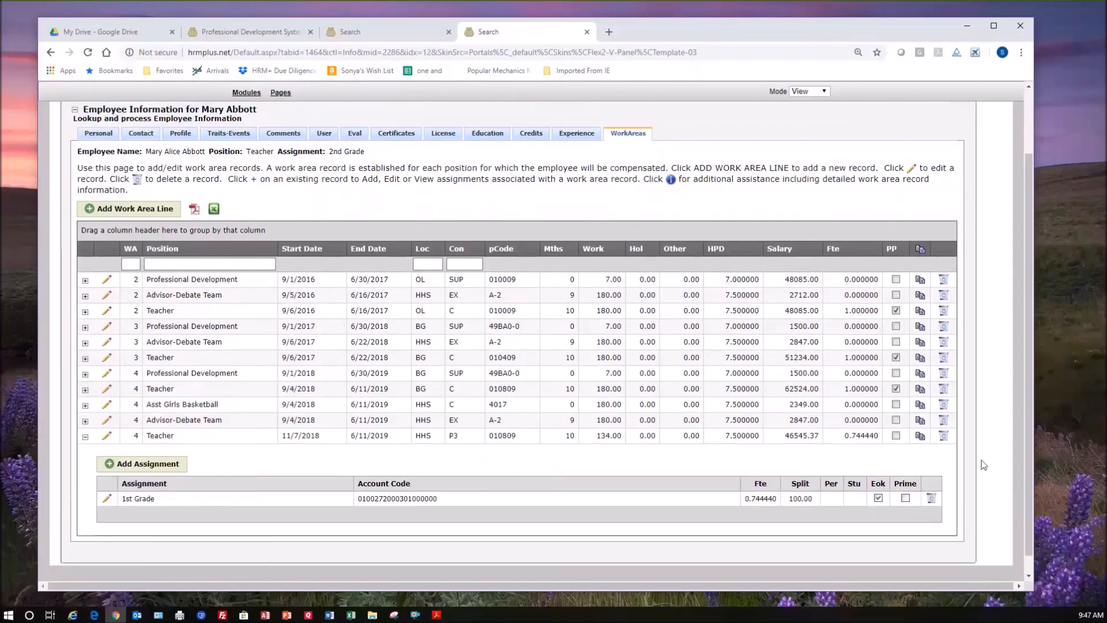
Delete the Teacher work area line starting 11/7/2018 together with its assignments.
click(944, 439)
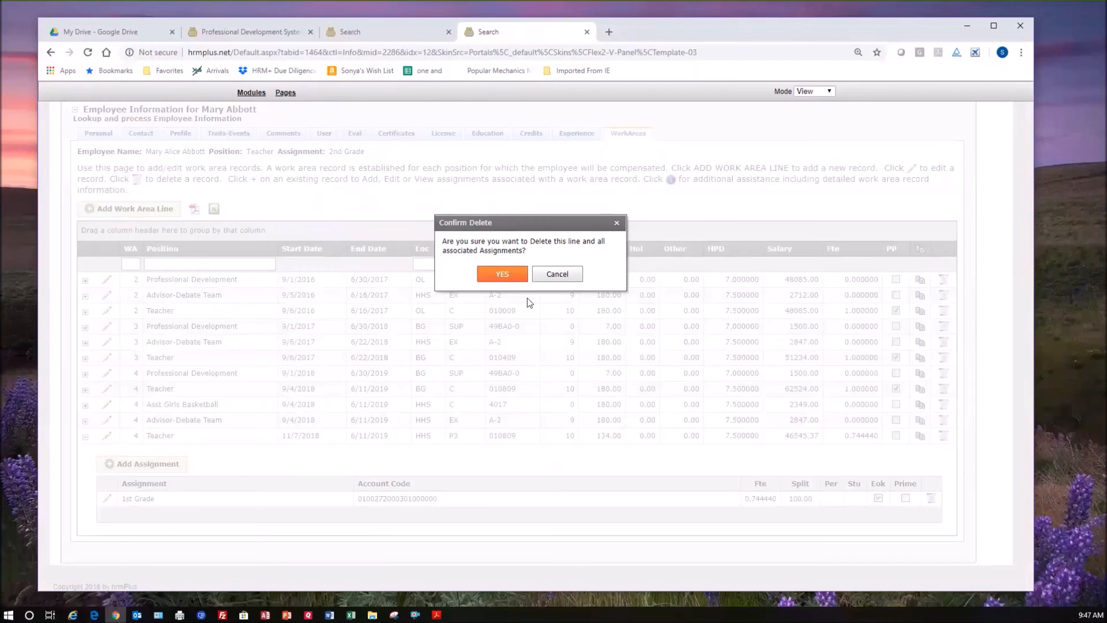
click(502, 275)
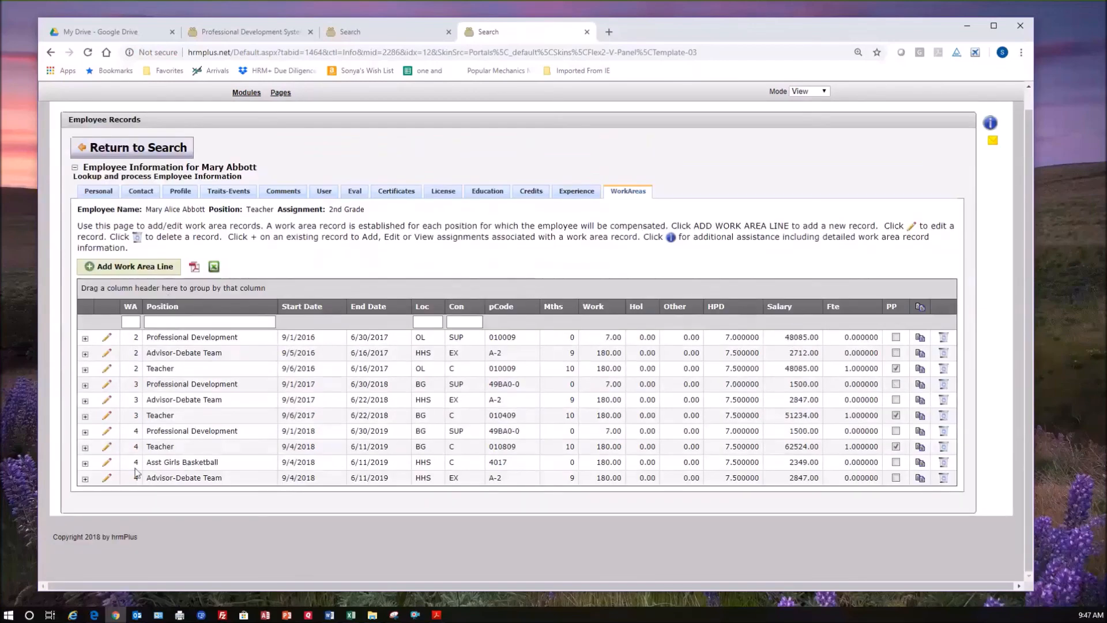
Change the salary schedule code of the Asst Girls Basketball line to 4019 and save the record.
click(107, 463)
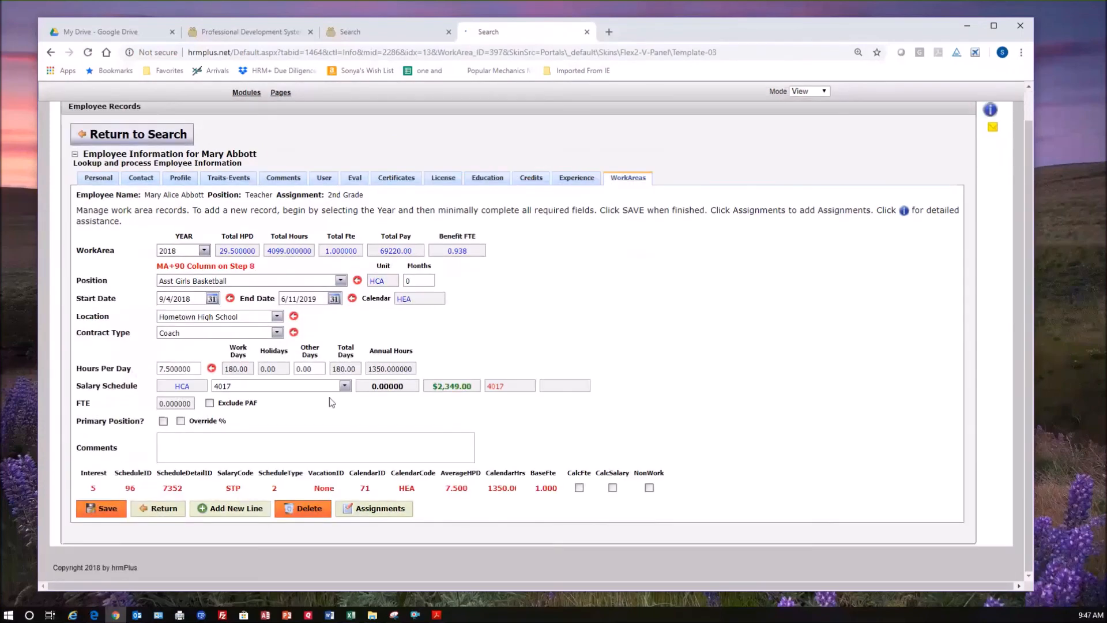
click(345, 386)
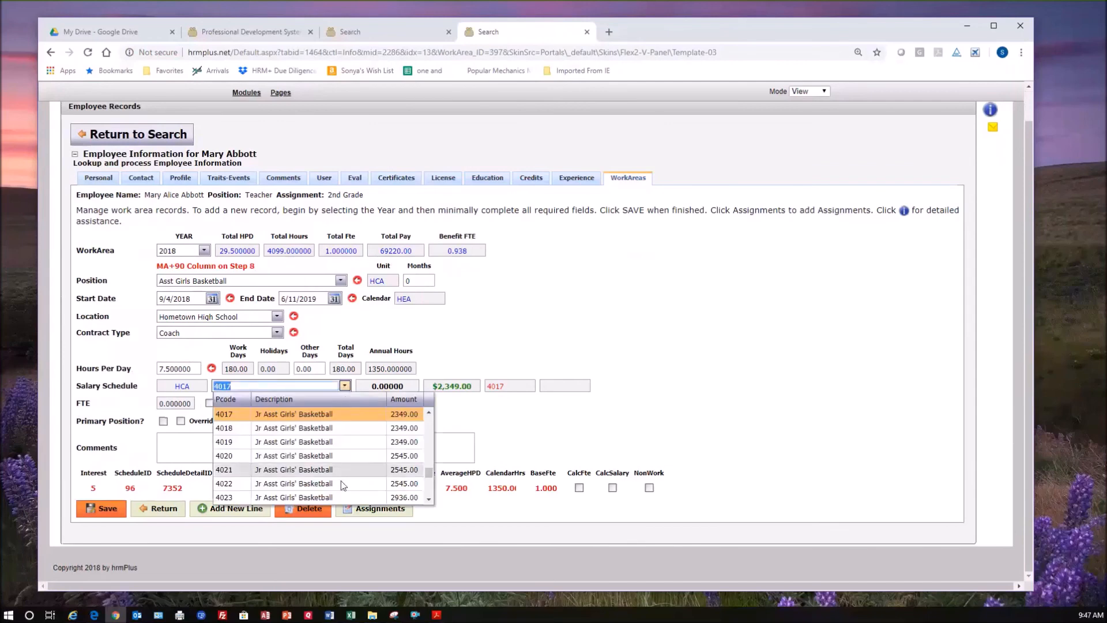
click(338, 447)
click(123, 512)
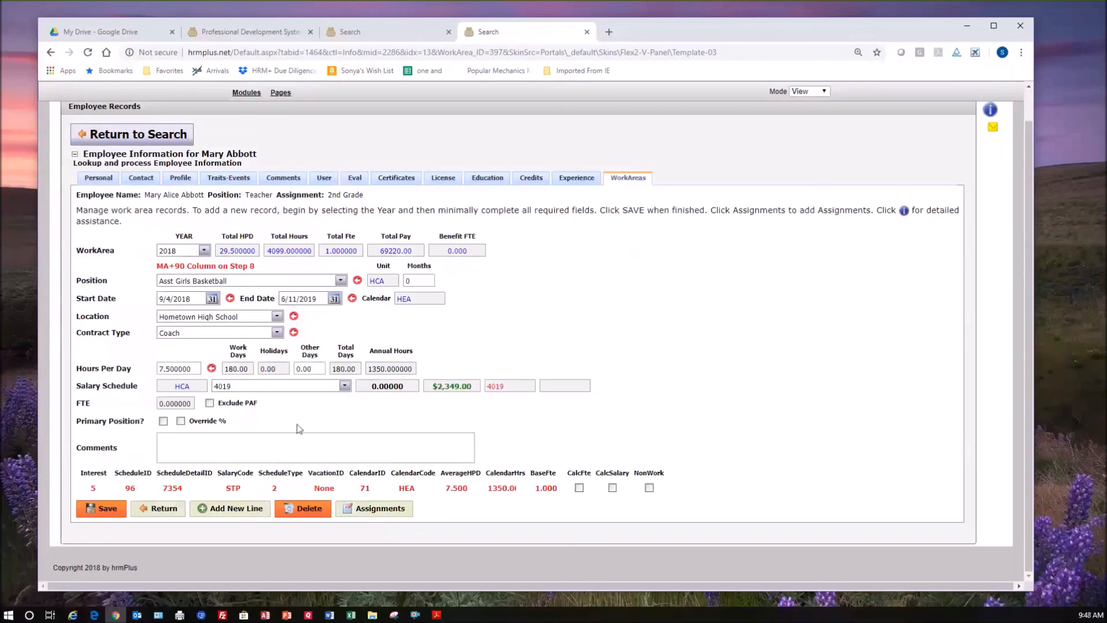
click(345, 386)
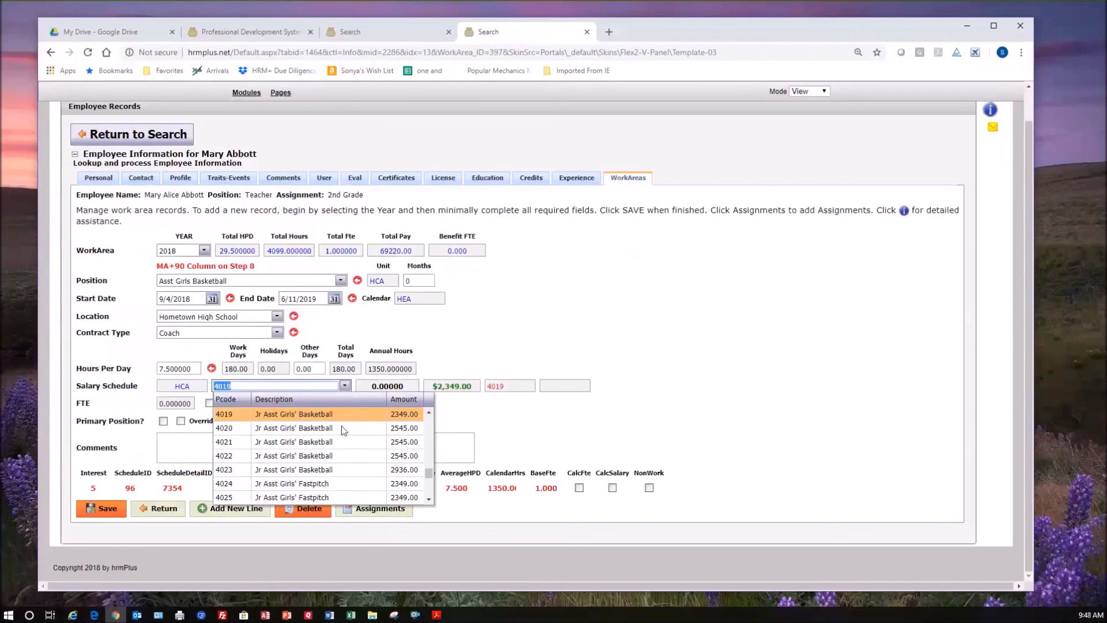
click(558, 431)
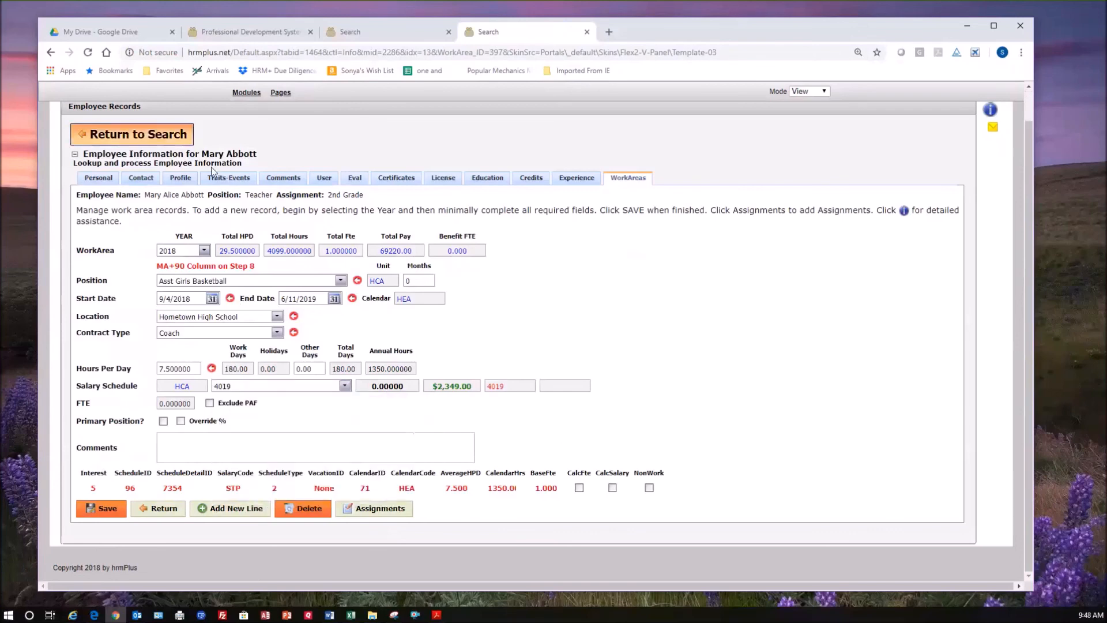
Open the work areas of the Attendance Secretary employee and start a new line for the year 2018.
key(ctrl+w)
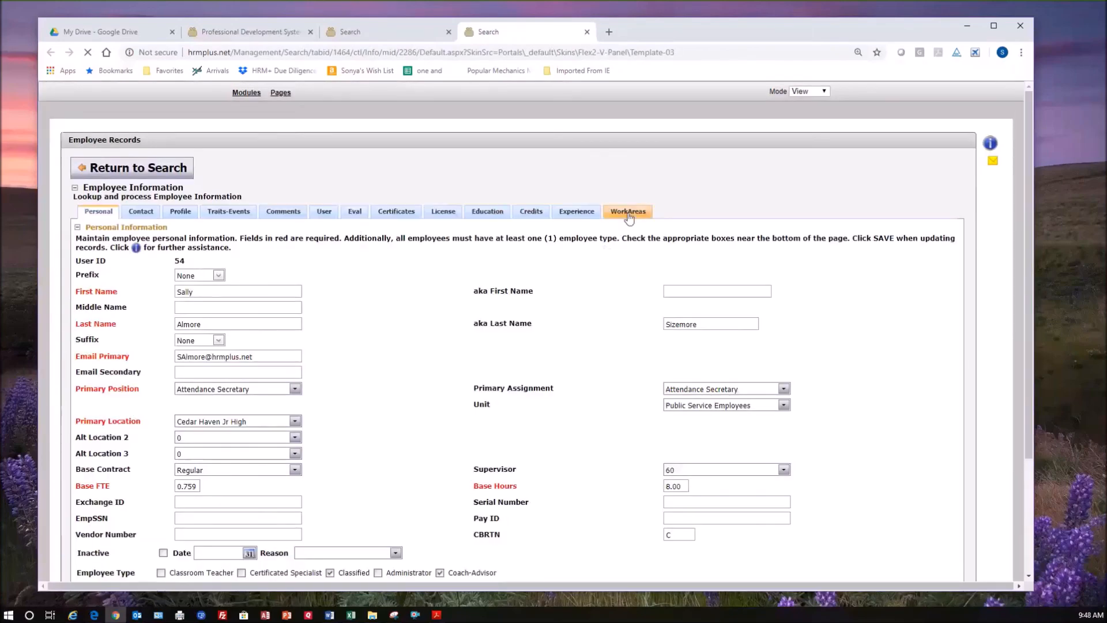
click(628, 212)
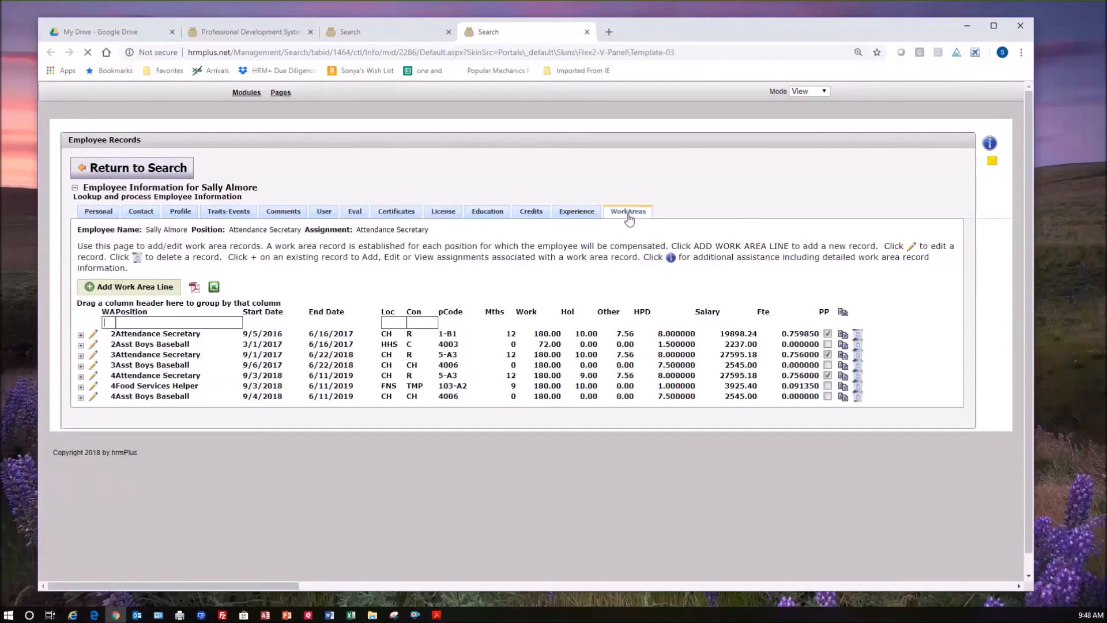
click(141, 289)
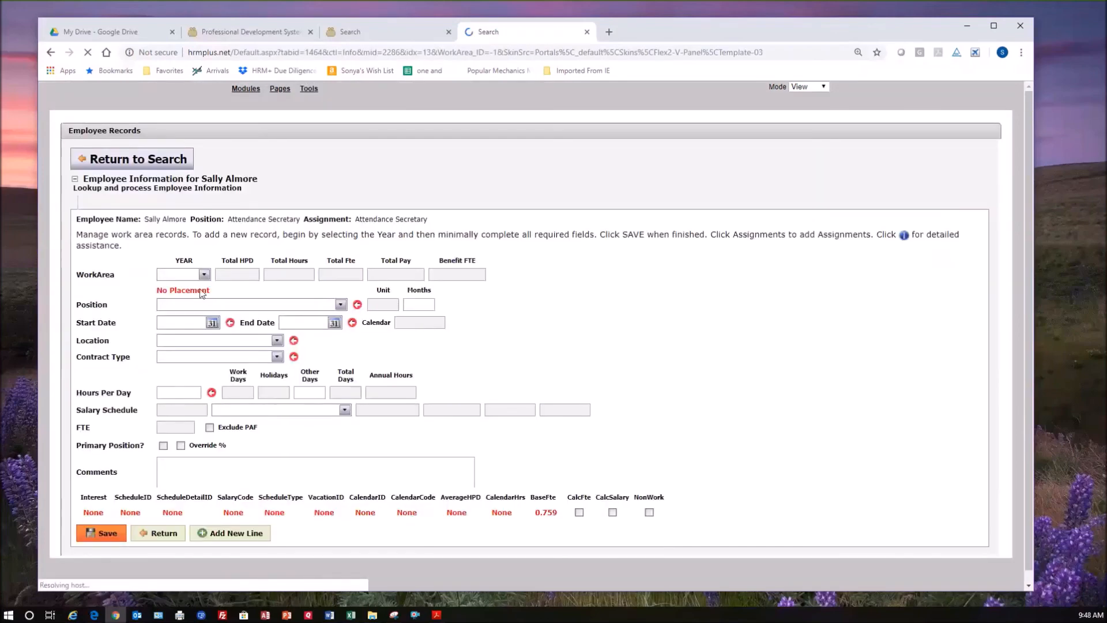
click(203, 284)
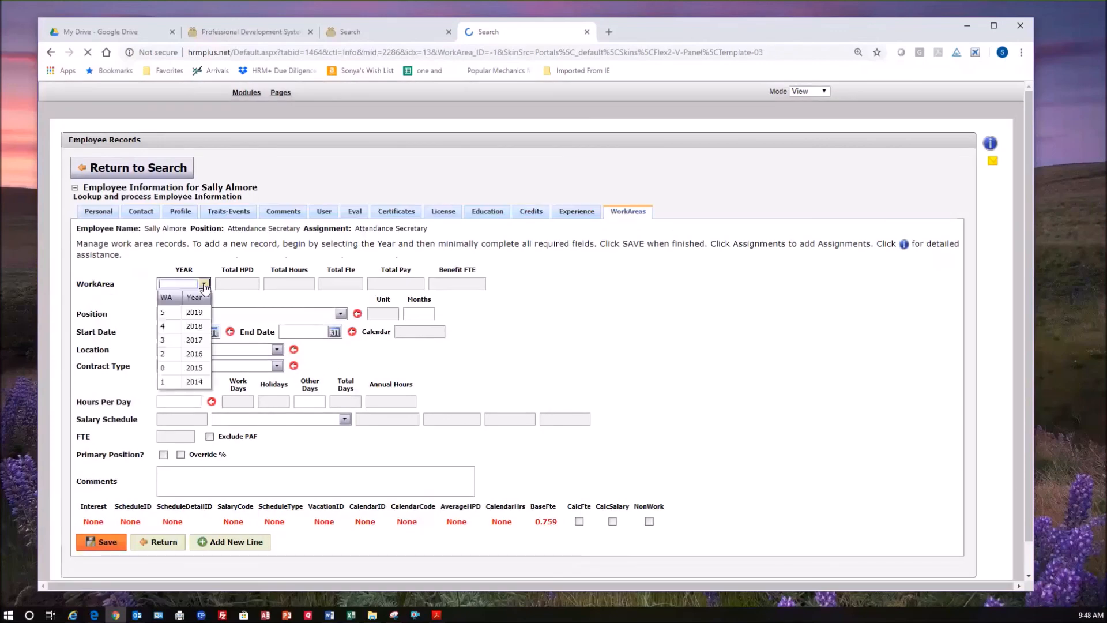
click(198, 326)
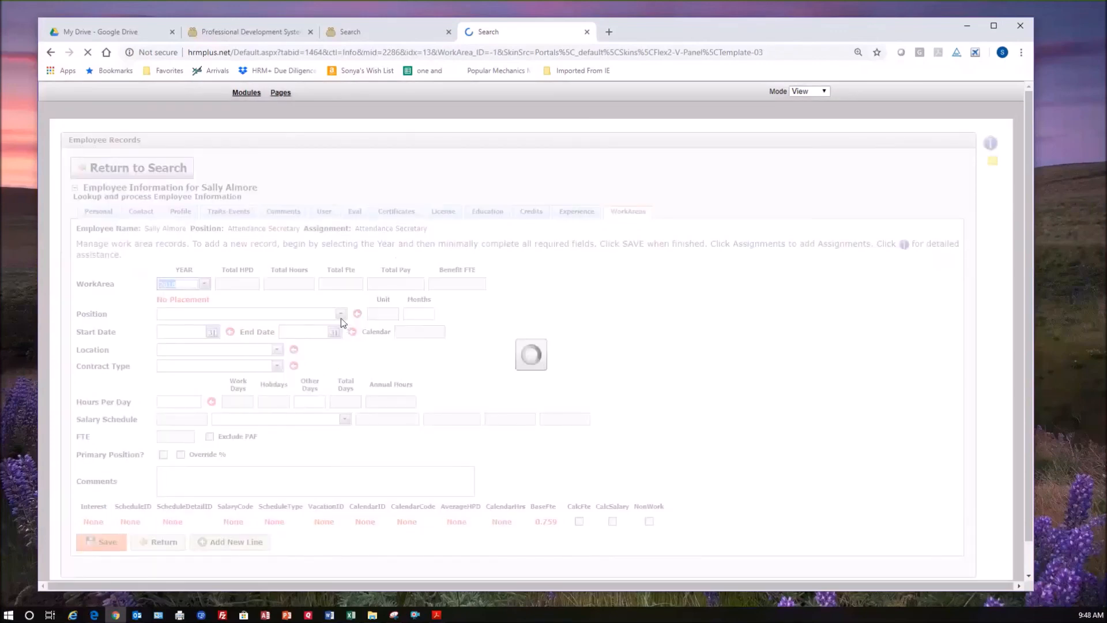
Set the new work area line's position to Attendance Secretary.
click(340, 315)
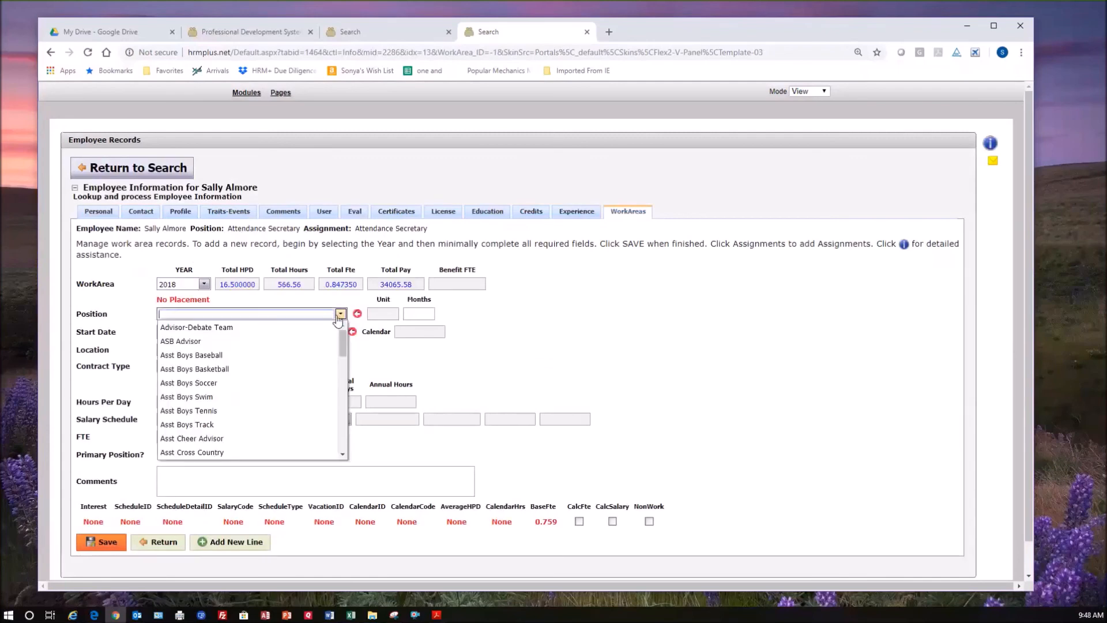
text(Attendance Secretary)
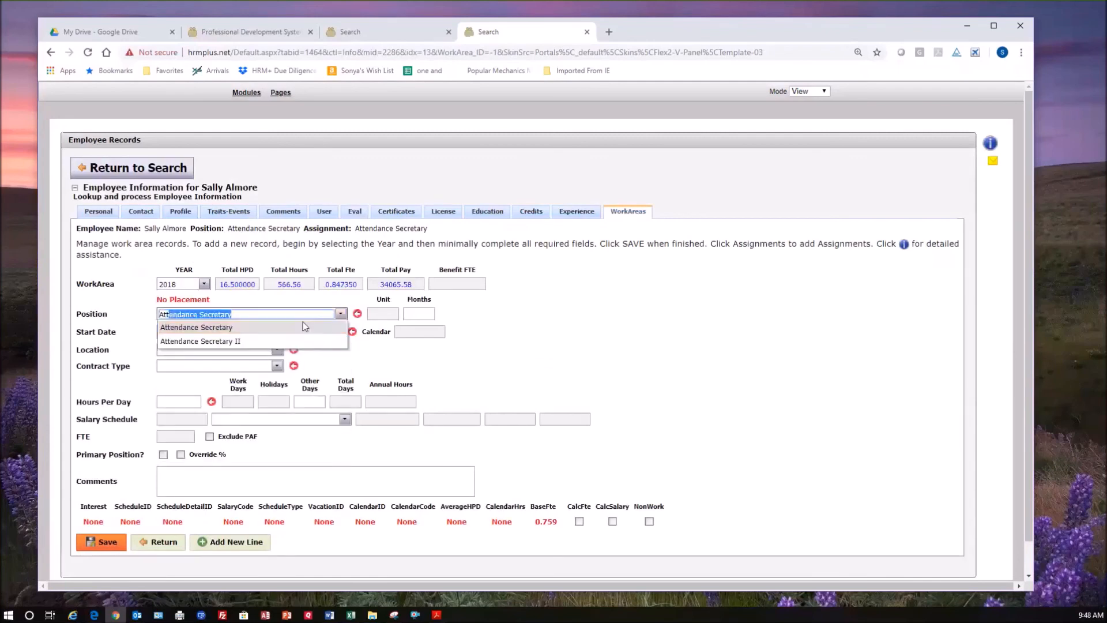
click(261, 328)
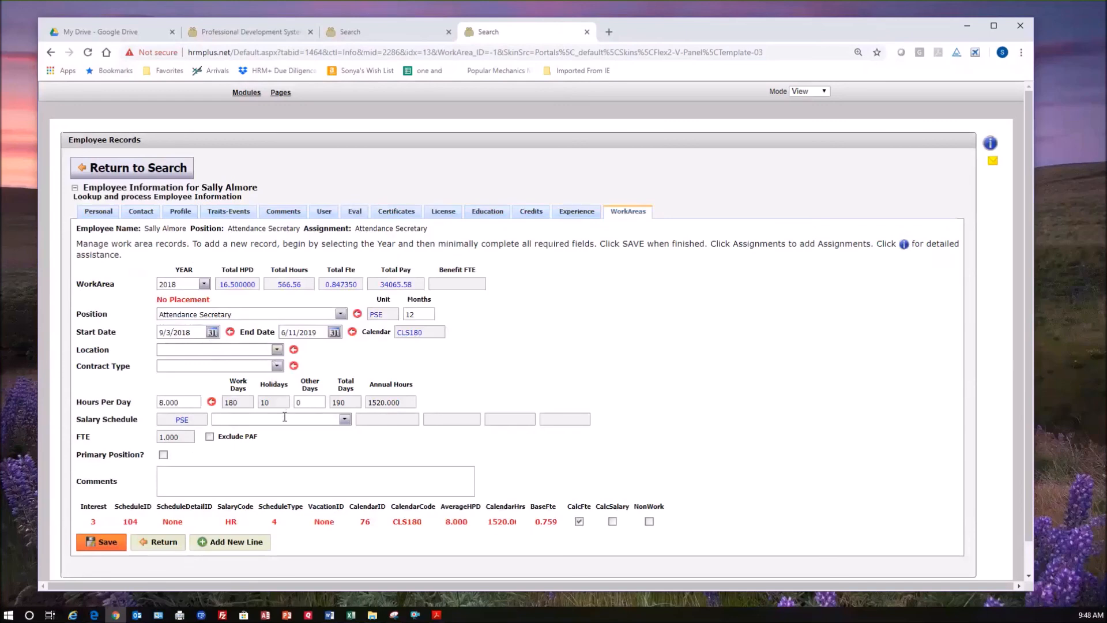
Set the new line's location to Briar Glen Elementary and its contract type to Regular.
click(276, 349)
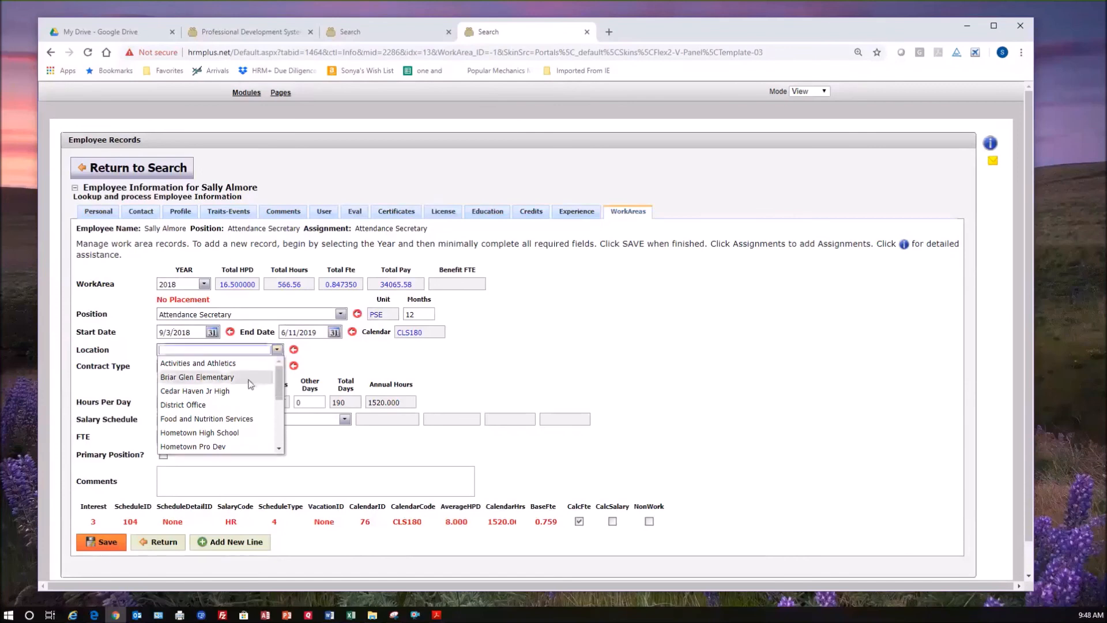
click(271, 376)
click(277, 365)
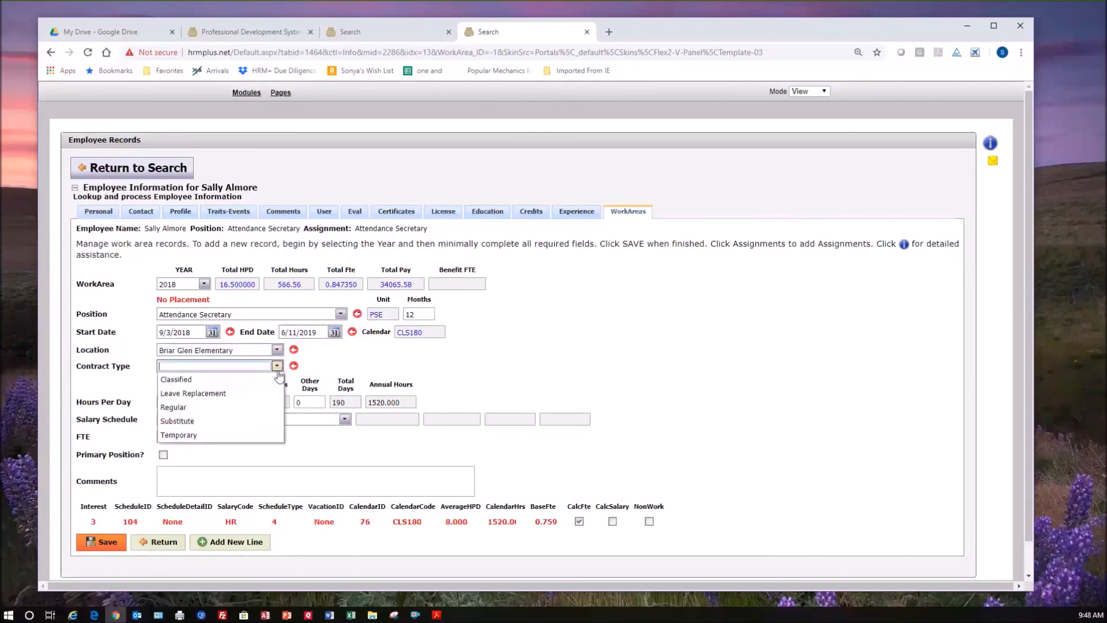
click(209, 406)
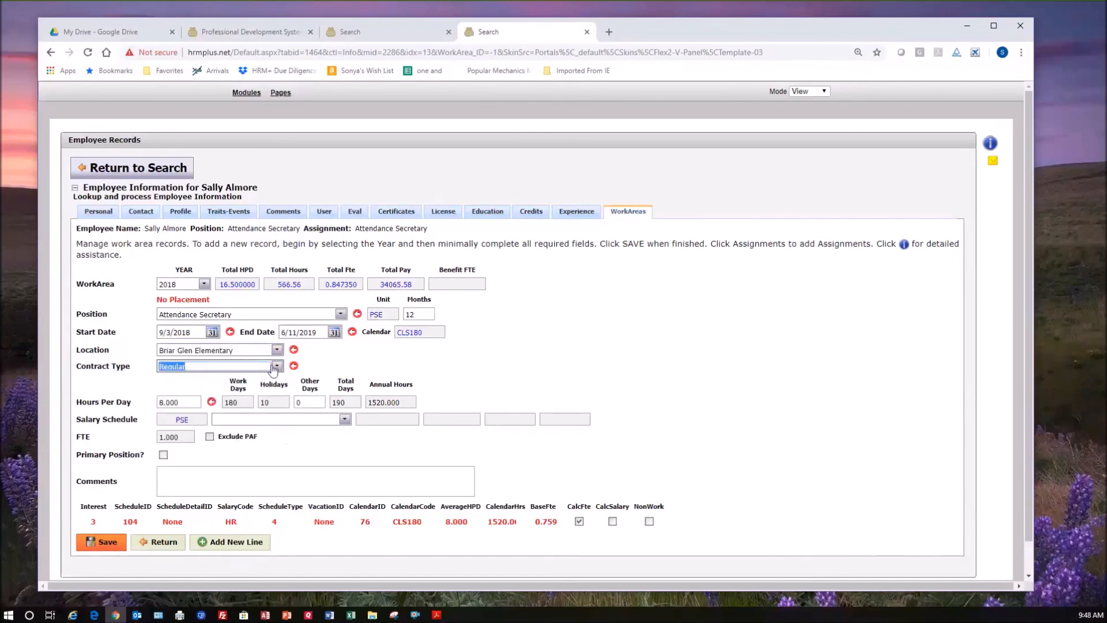
Assign salary schedule code 1-B2 (Range 1 Level B Step 2) to the new Attendance Secretary line and save it.
click(345, 419)
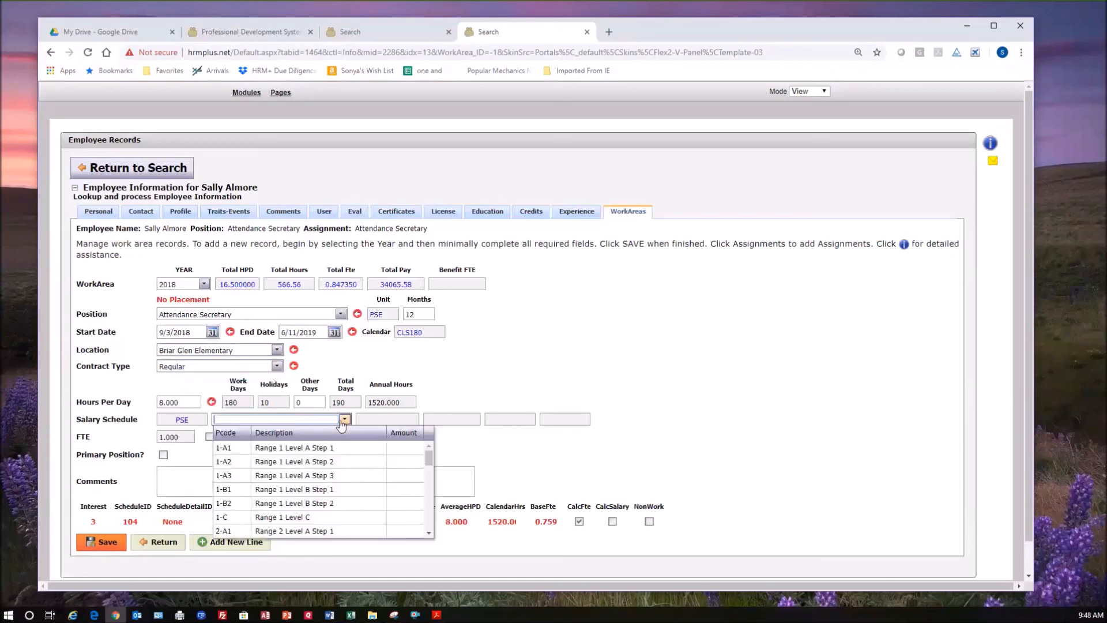
click(338, 503)
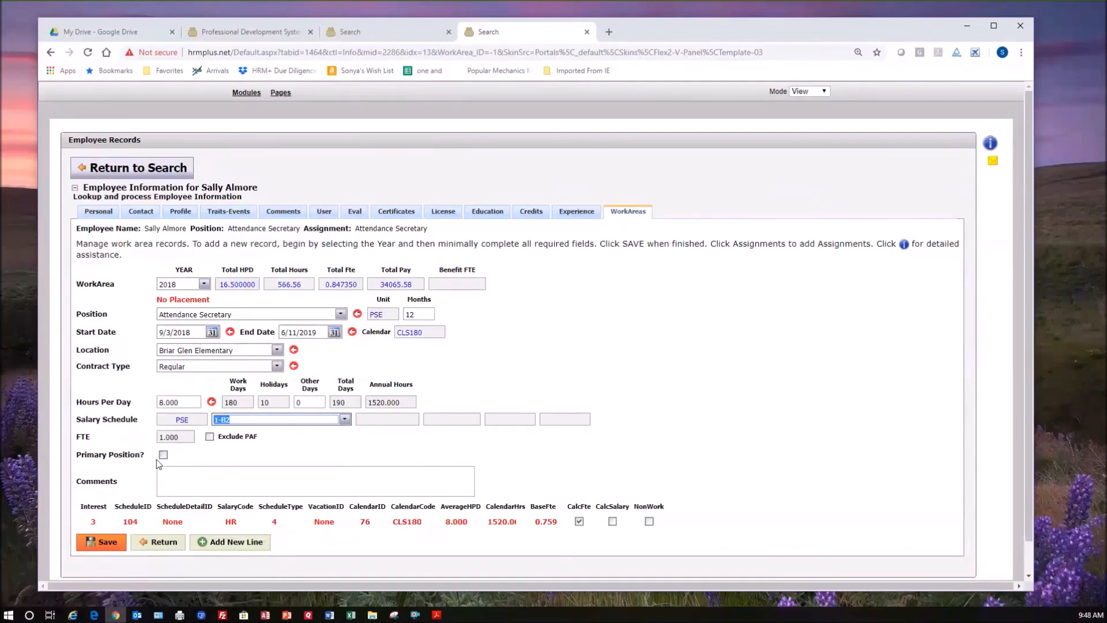
click(101, 542)
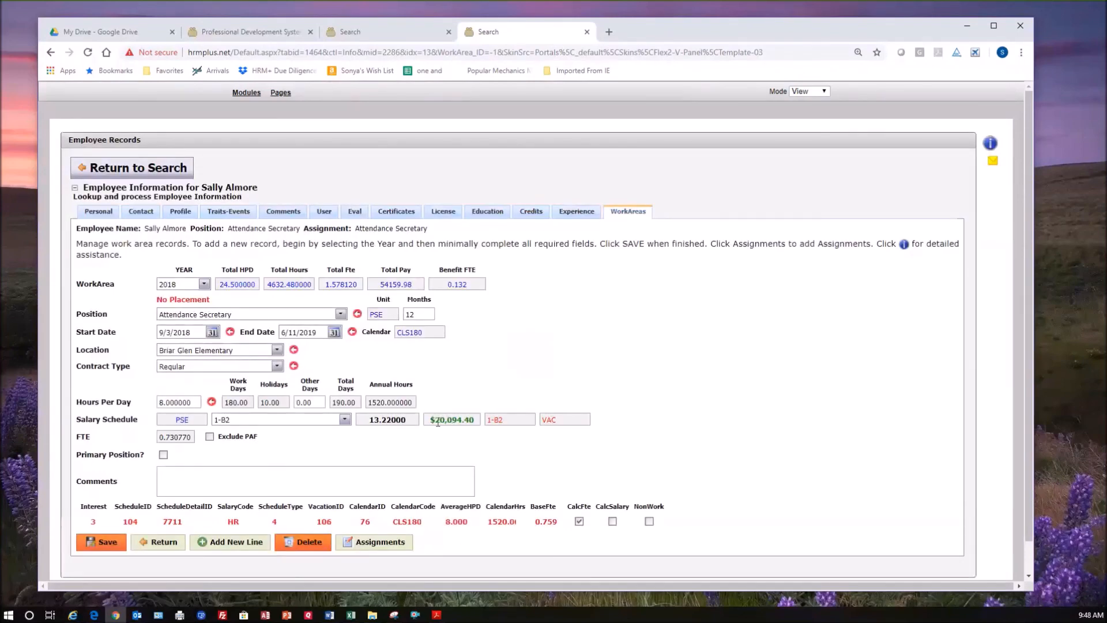
Add and save an Attendance Secretary assignment on the new 2018 line, then return to the employee's work area list.
click(386, 545)
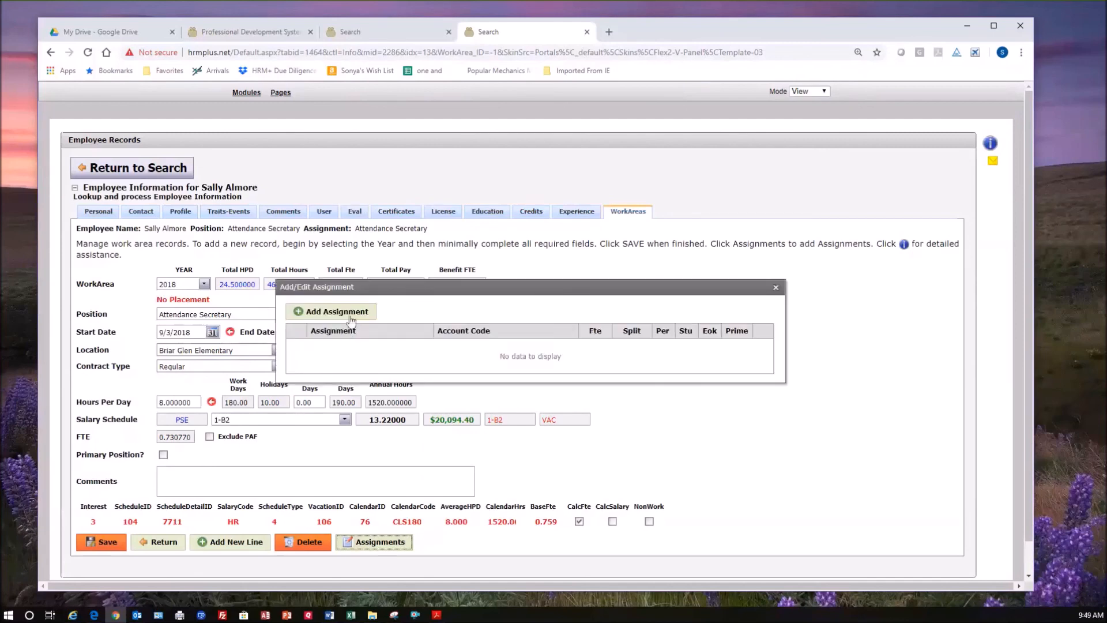
click(586, 352)
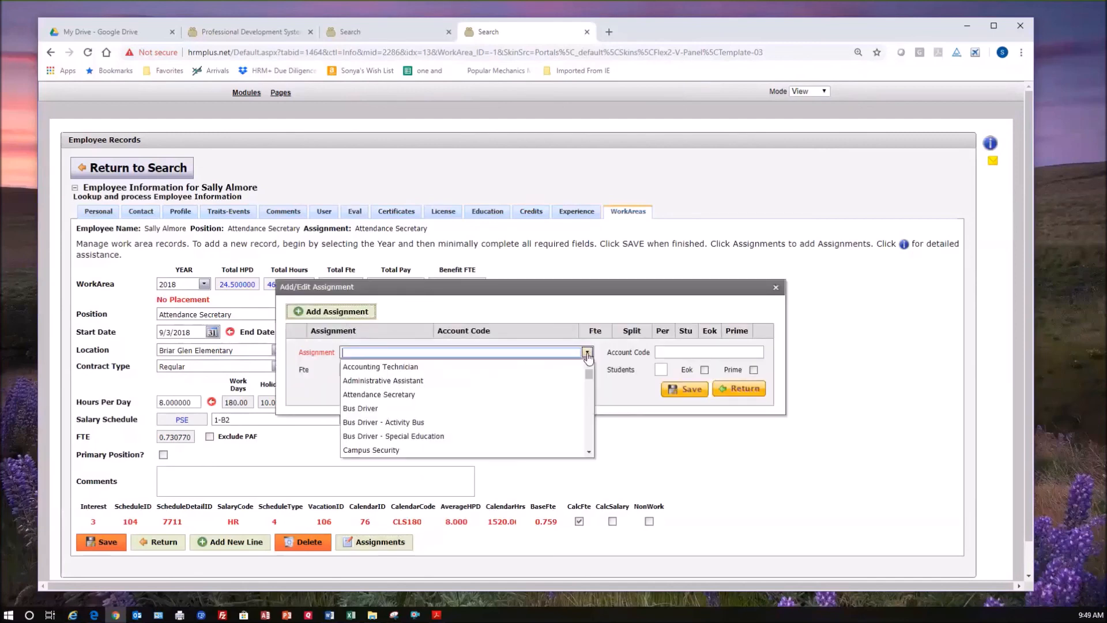
click(460, 391)
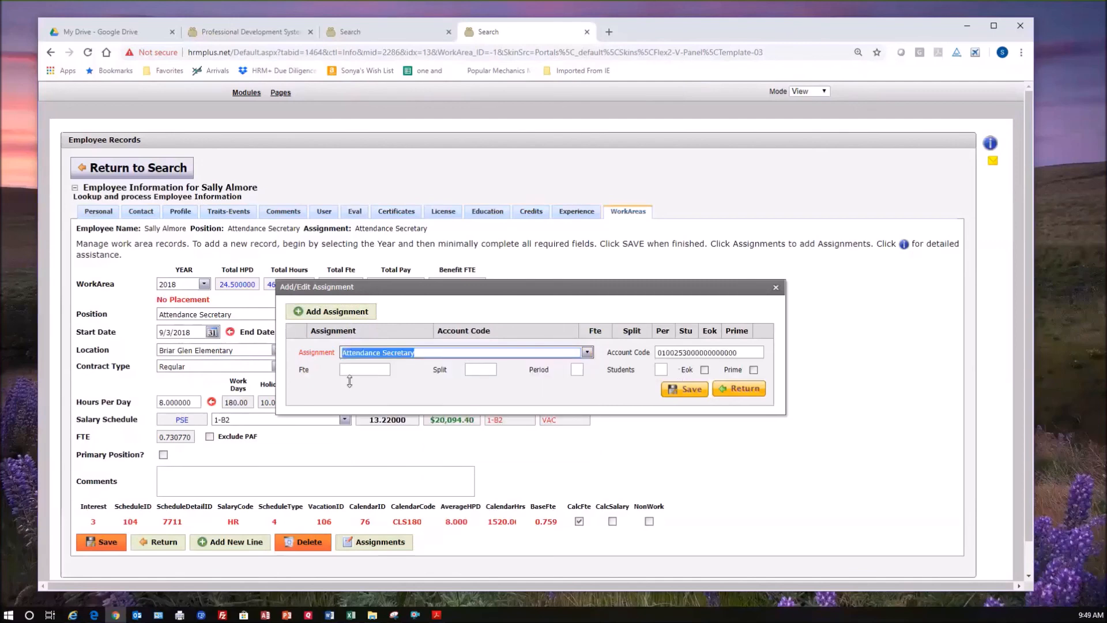
click(682, 389)
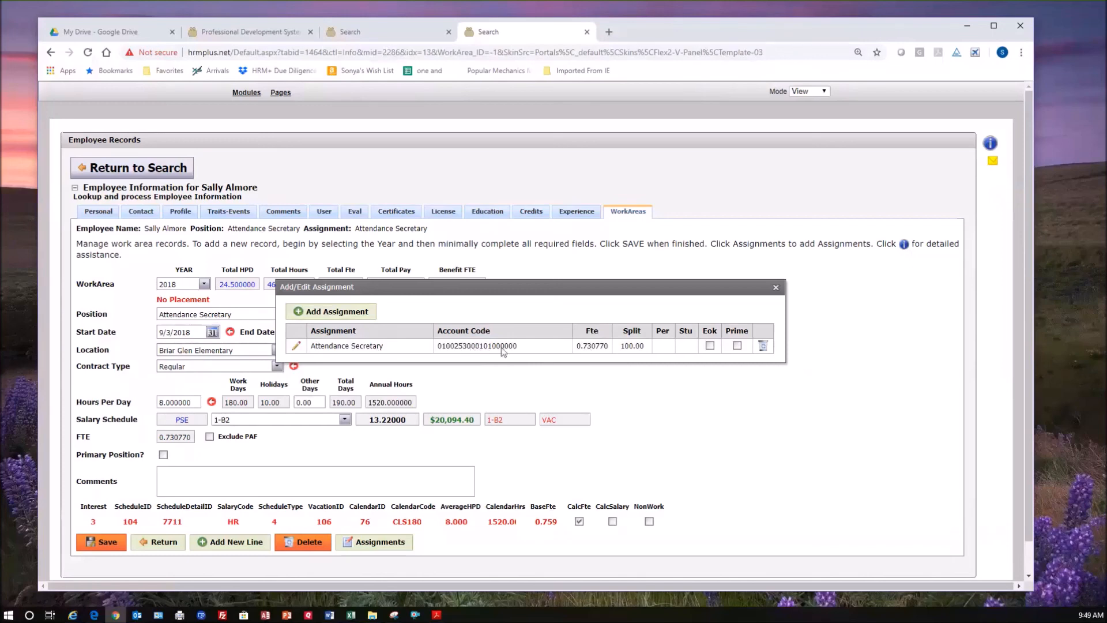
click(776, 287)
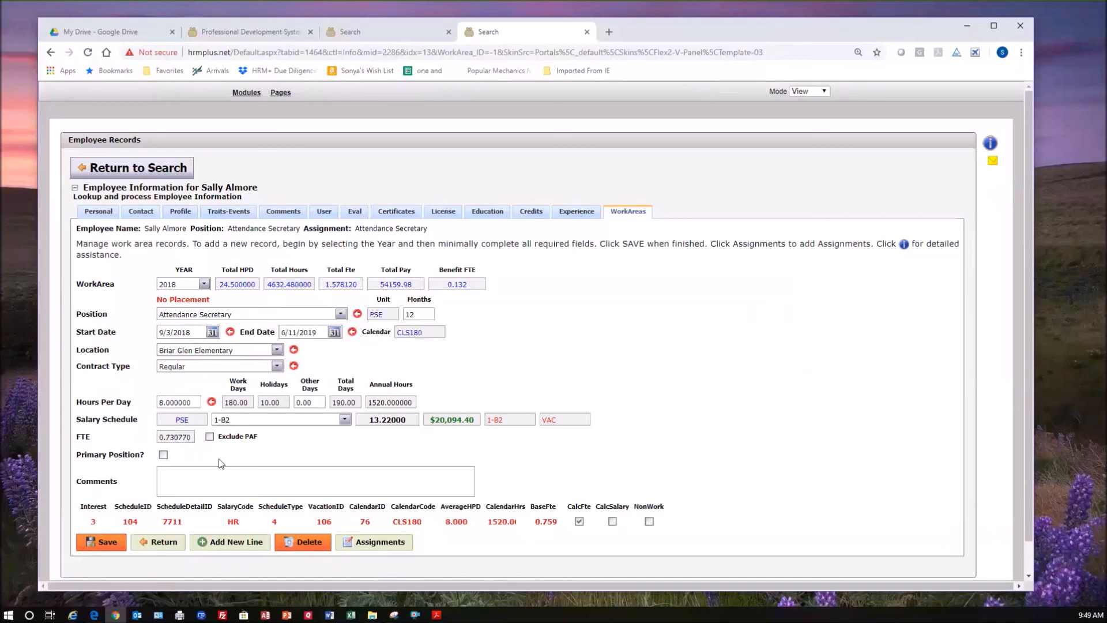
click(284, 480)
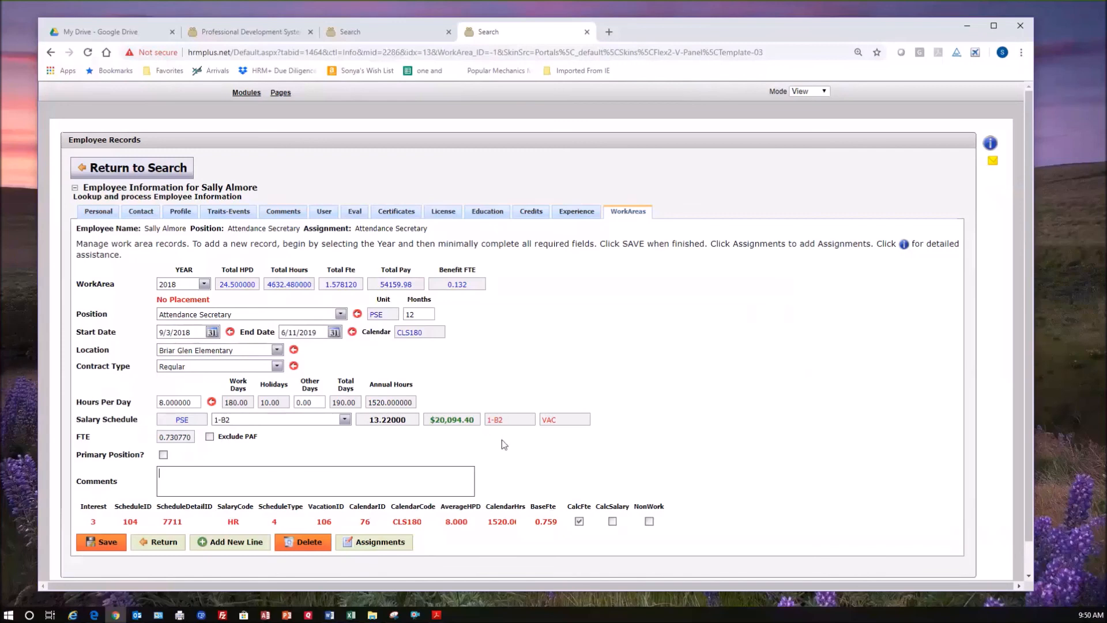
click(165, 542)
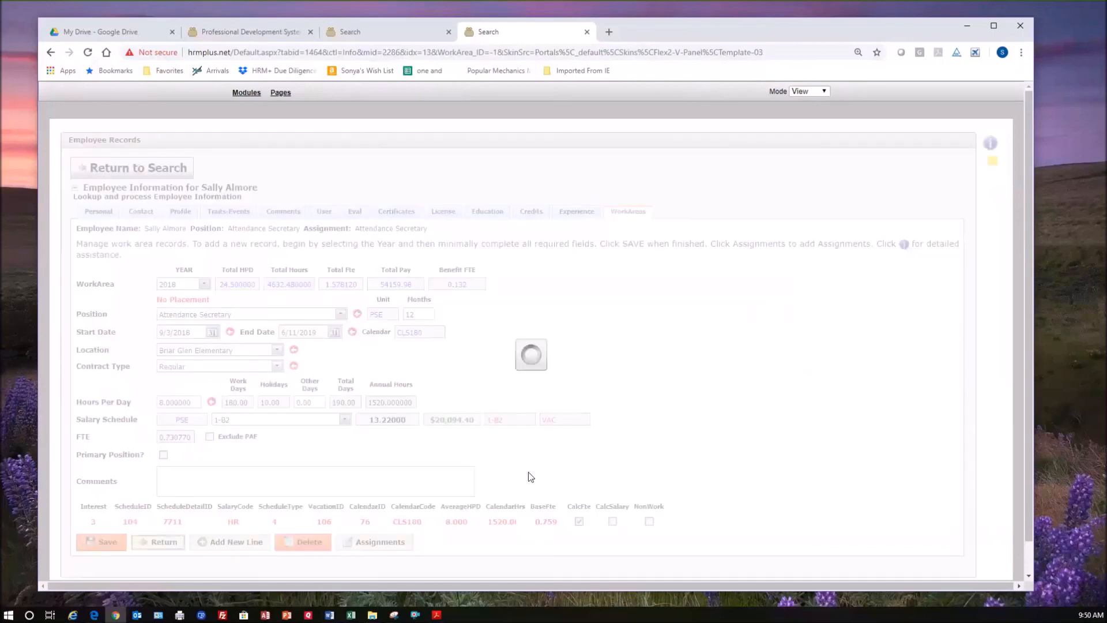